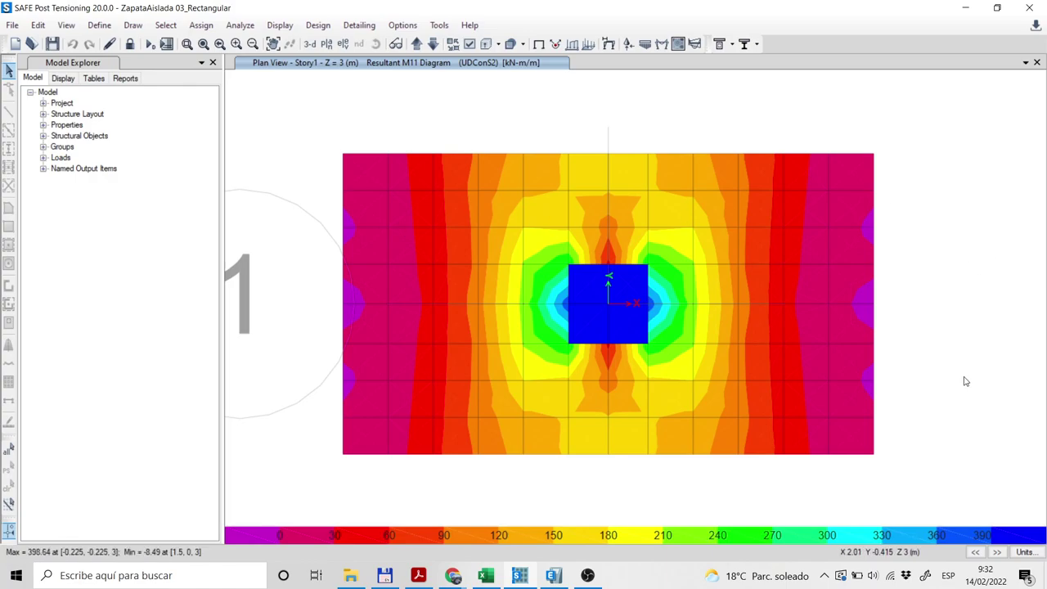
Examine the M11 moment contours across the rectangular footing and around its column in the plan view.
scroll(966, 382, down, 3)
middle_drag(905, 383, 552, 320)
scroll(514, 266, up, 5)
scroll(649, 299, down, 3)
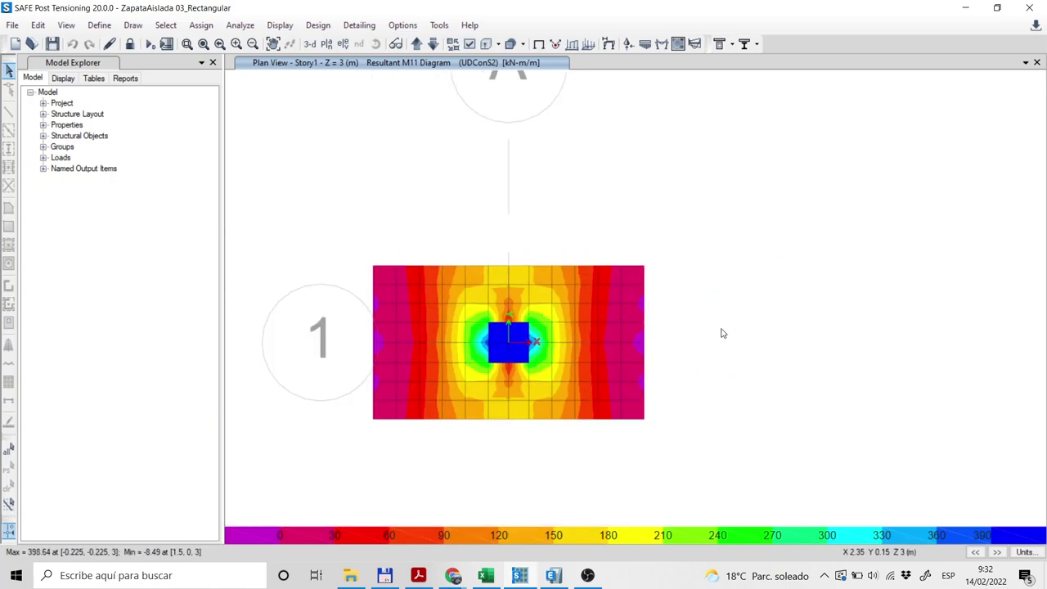
middle_drag(722, 332, 673, 290)
scroll(673, 290, down, 3)
middle_drag(732, 326, 657, 306)
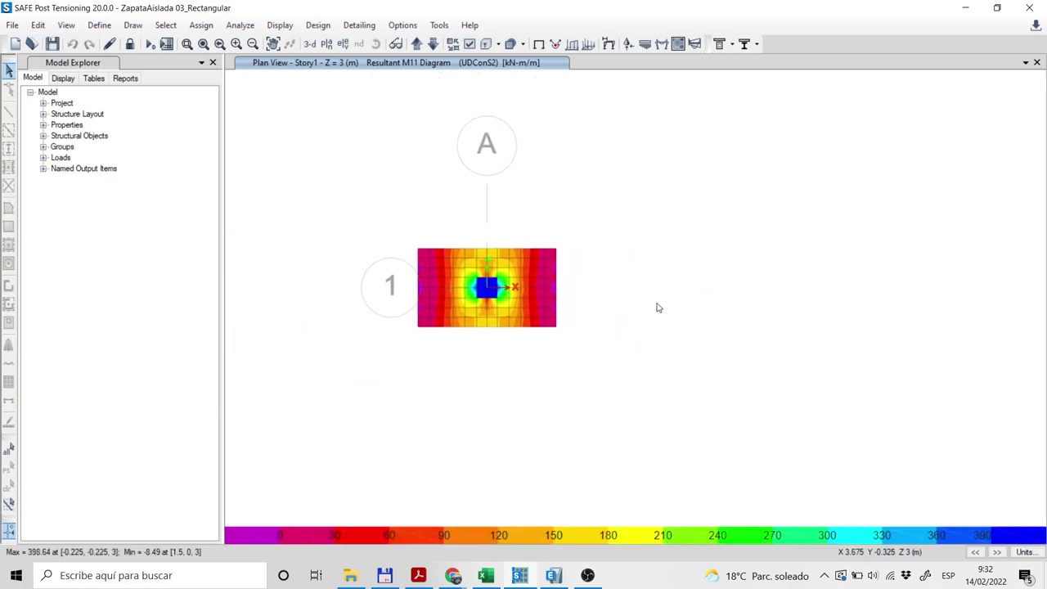
scroll(645, 287, up, 2)
middle_drag(564, 294, 654, 300)
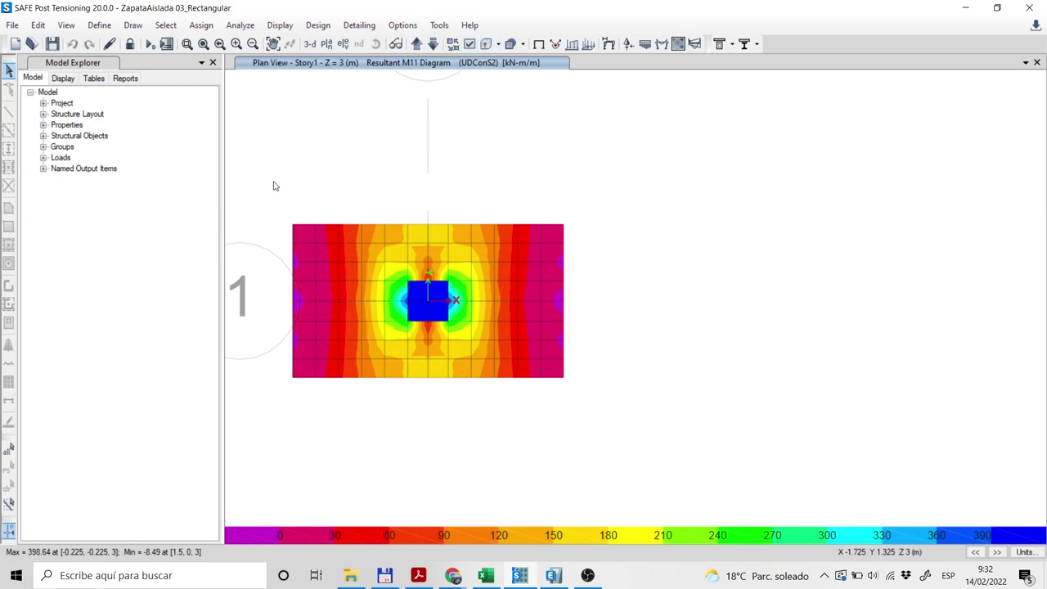
Select the whole footing and unlock the model, accepting deletion of the analysis results.
drag(272, 181, 728, 405)
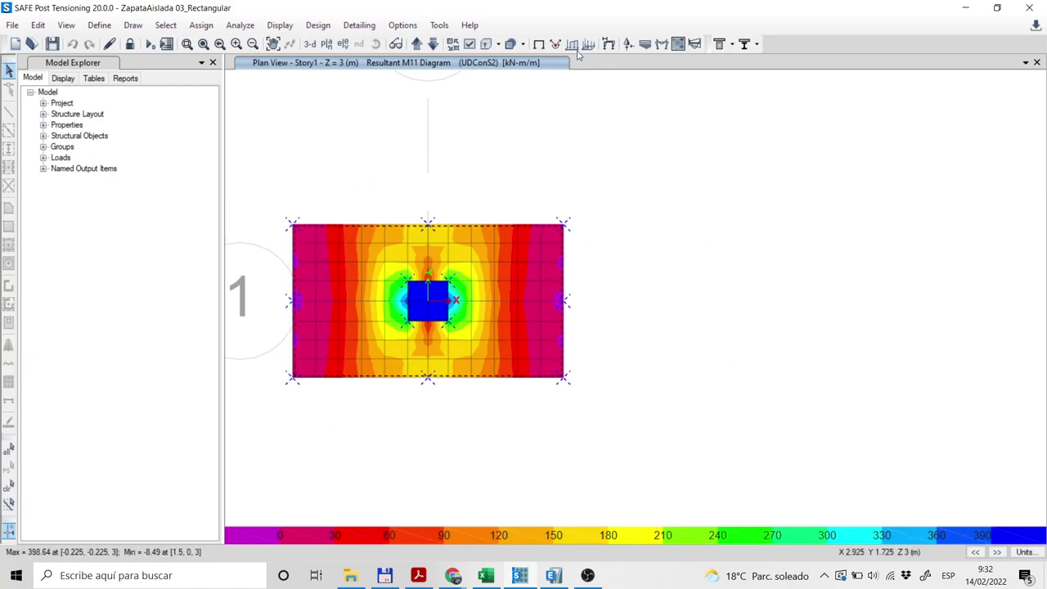
click(129, 43)
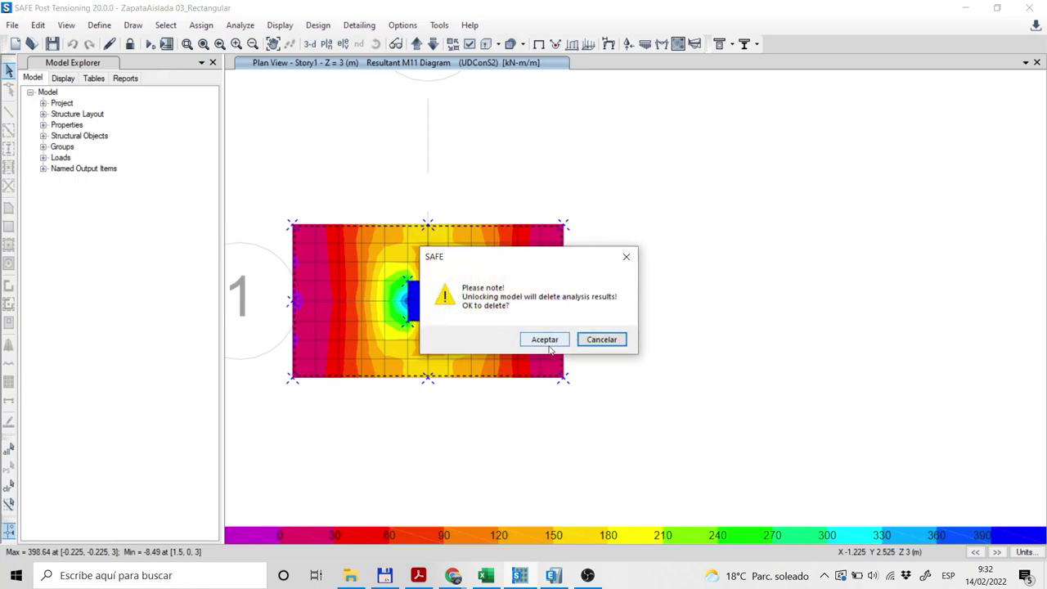
click(547, 339)
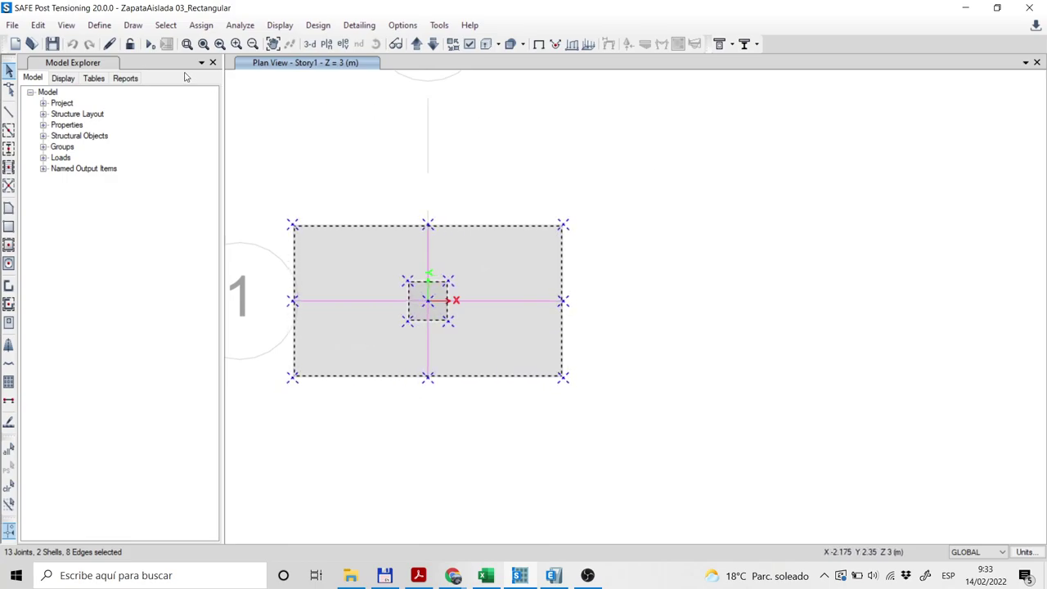
click(37, 26)
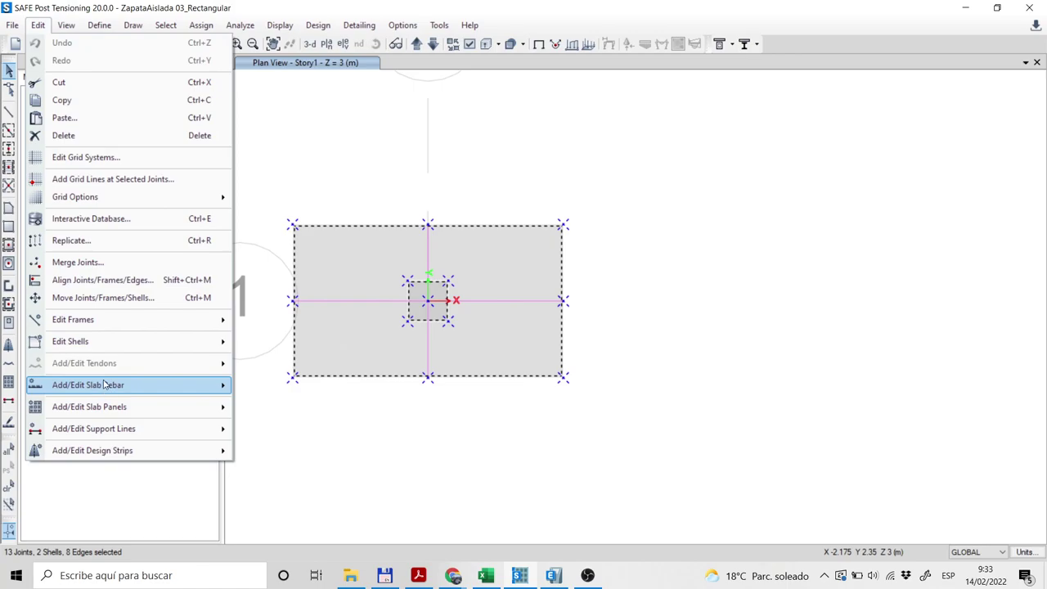
mouse_move(104, 385)
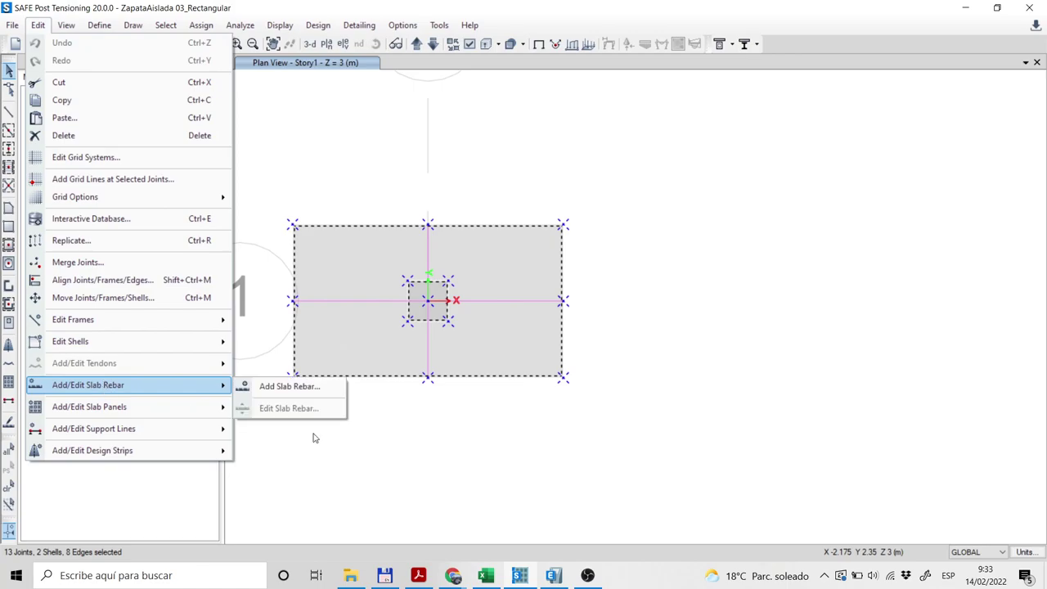
mouse_move(164, 450)
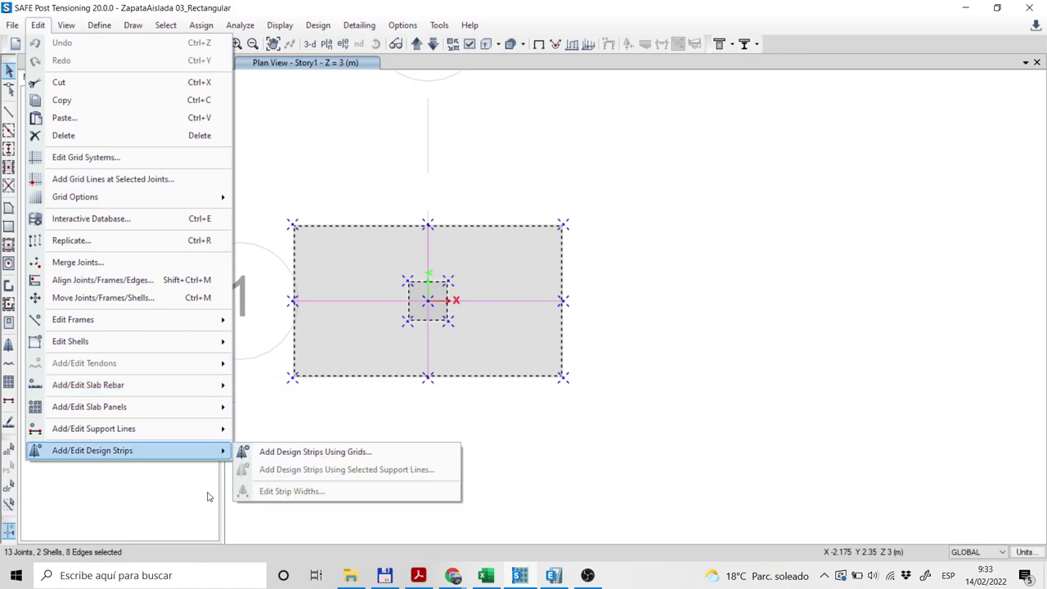
click(847, 310)
click(720, 303)
scroll(729, 353, down, 1)
scroll(722, 358, up, 1)
scroll(724, 363, down, 1)
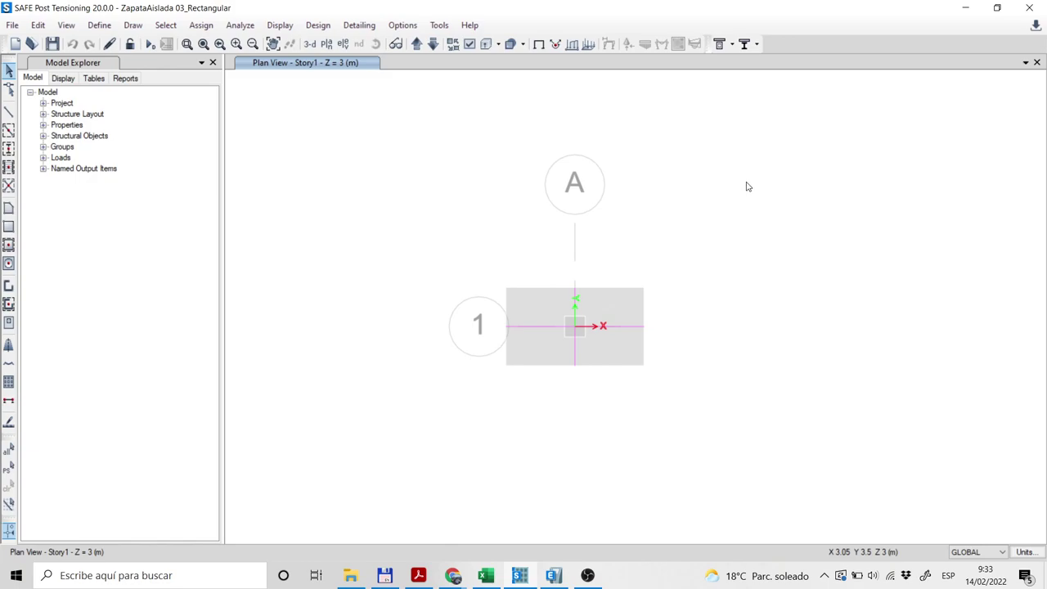
Modify the GLOBAL grid system by adding X grid line B at ordinate 6 m.
right_click(759, 206)
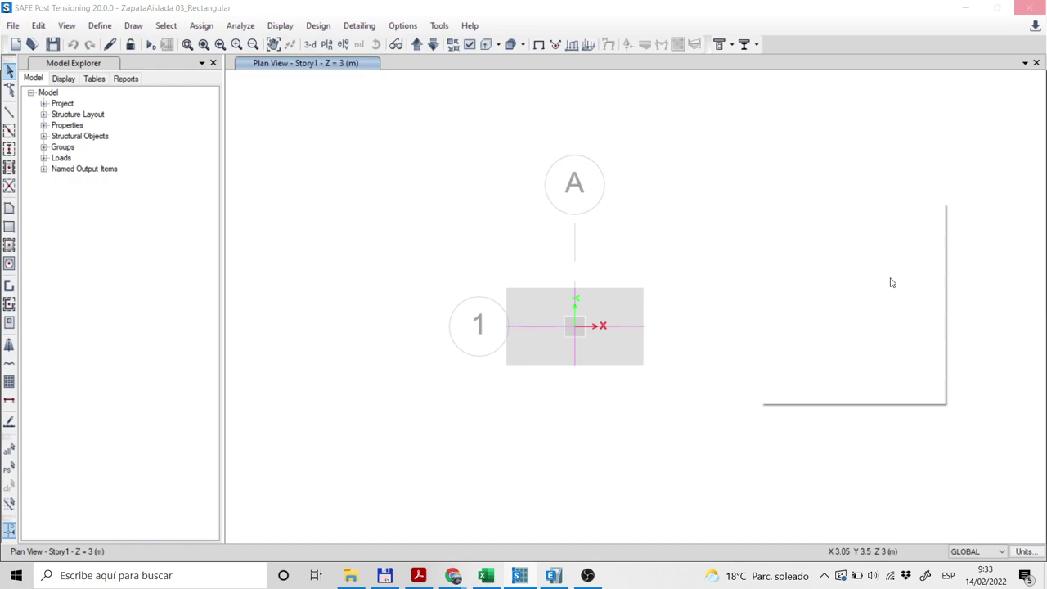
right_click(888, 278)
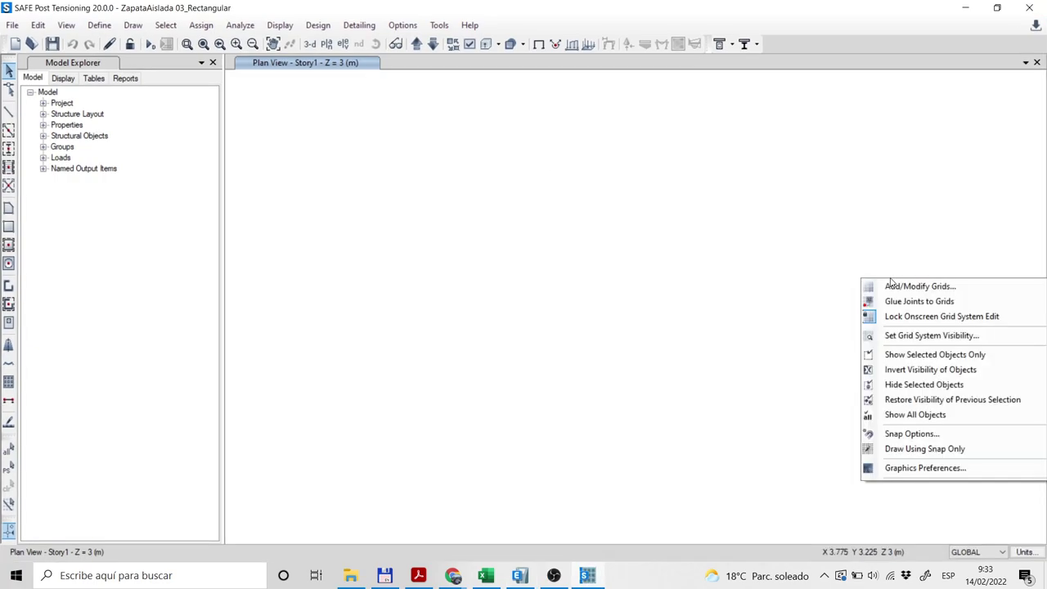
click(963, 288)
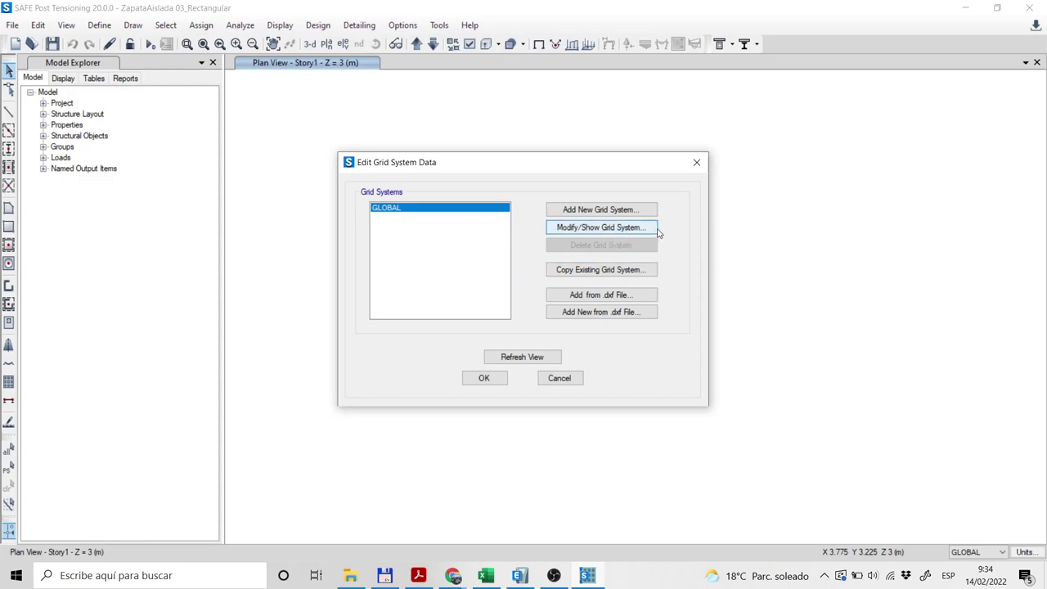
click(599, 230)
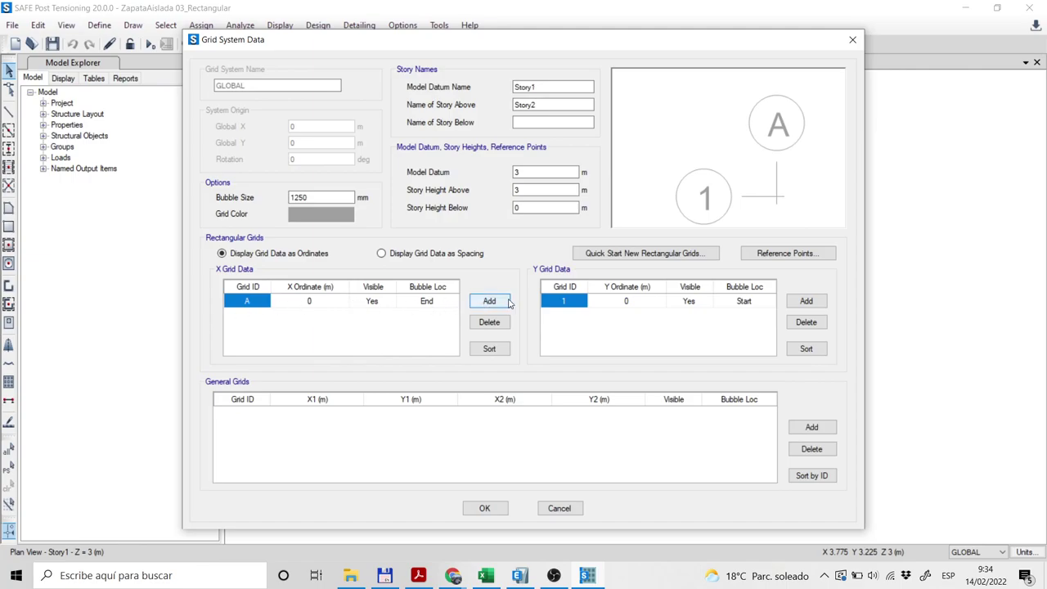
click(490, 301)
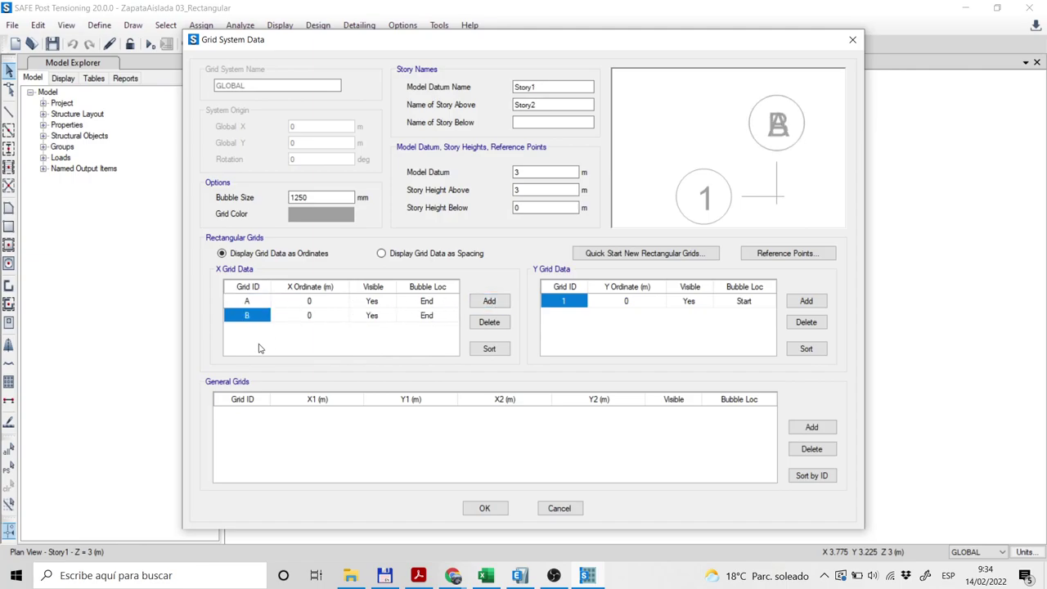
click(319, 316)
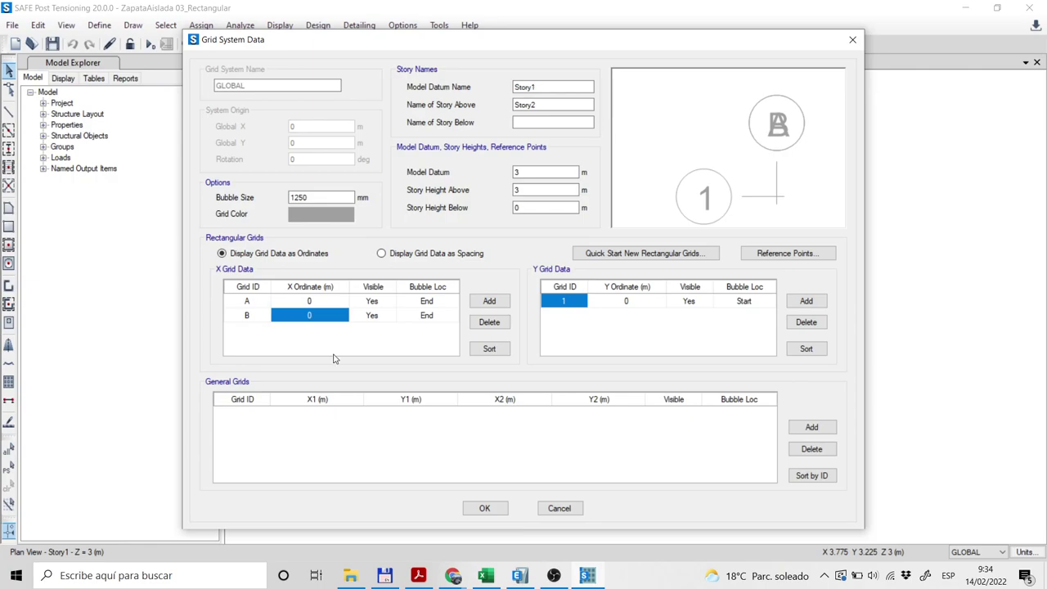
text(6)
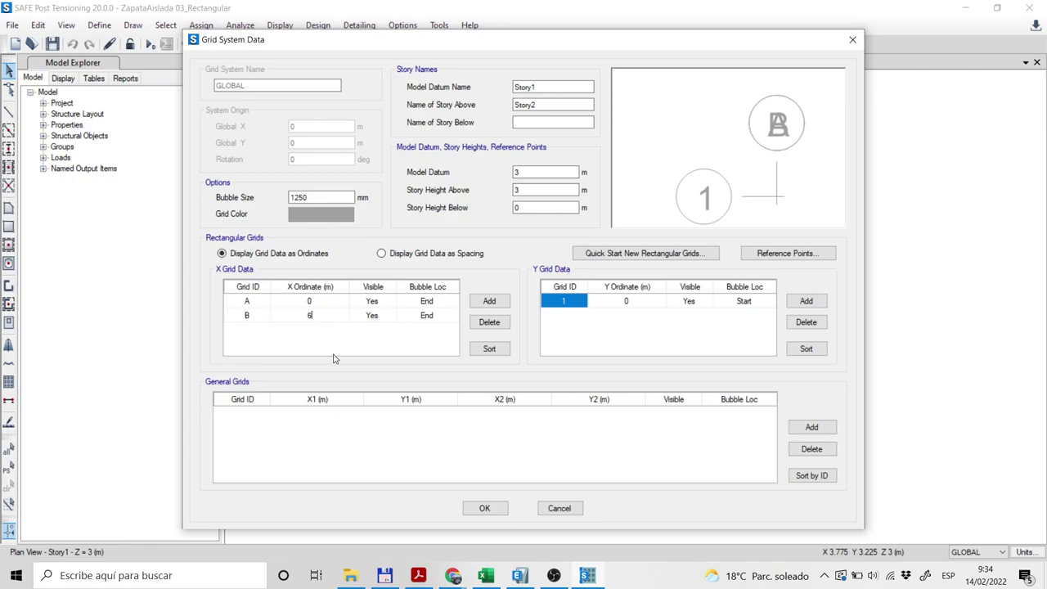
Add Y grid line 2 at ordinate 6 m and apply the grid changes to the model.
click(563, 305)
click(807, 302)
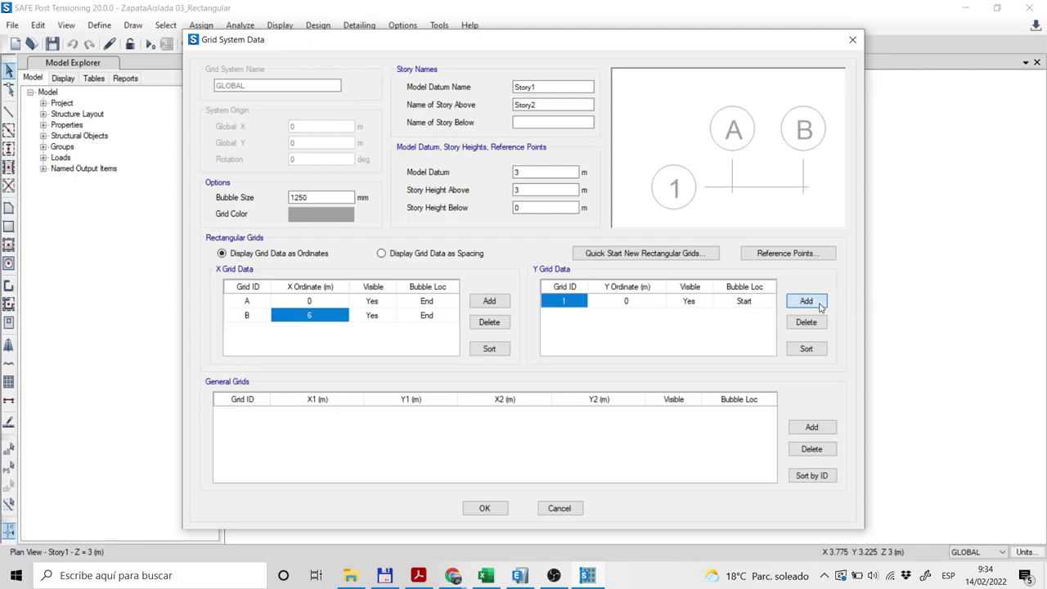
click(630, 319)
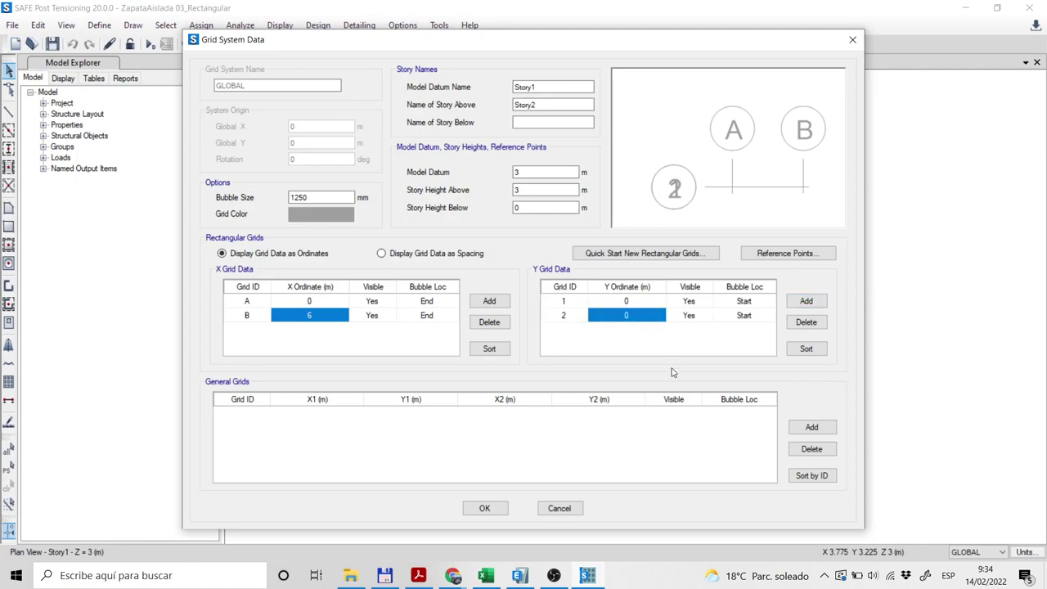
text(6)
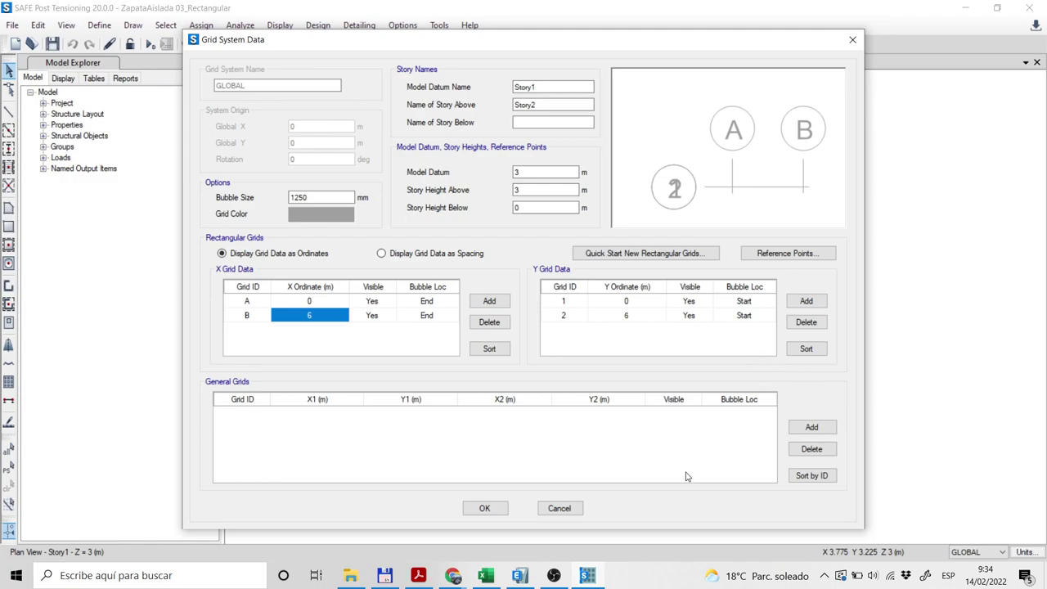
click(491, 509)
click(481, 380)
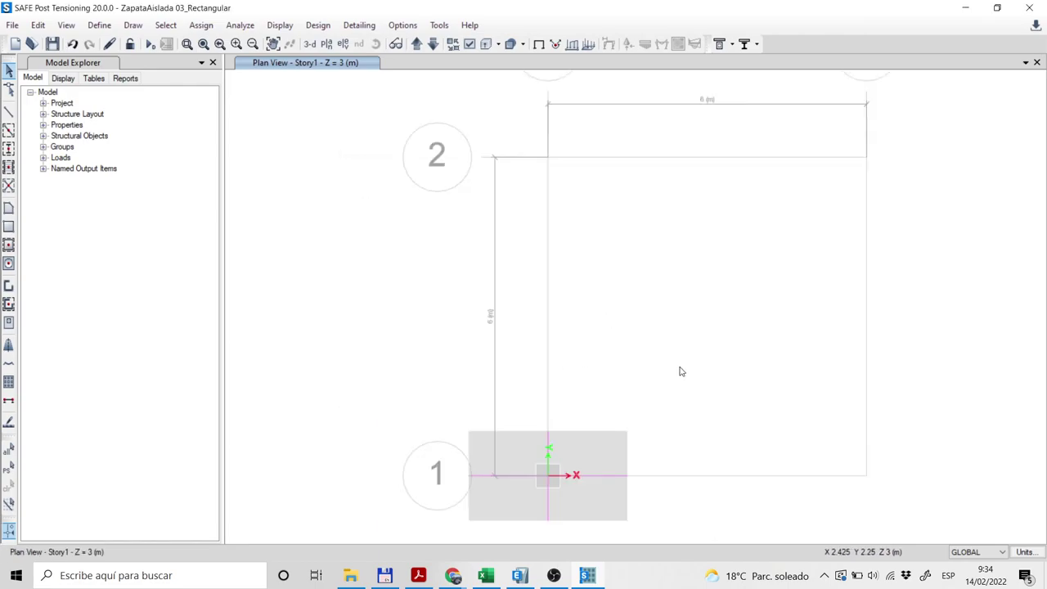
scroll(717, 393, down, 3)
middle_drag(743, 379, 549, 364)
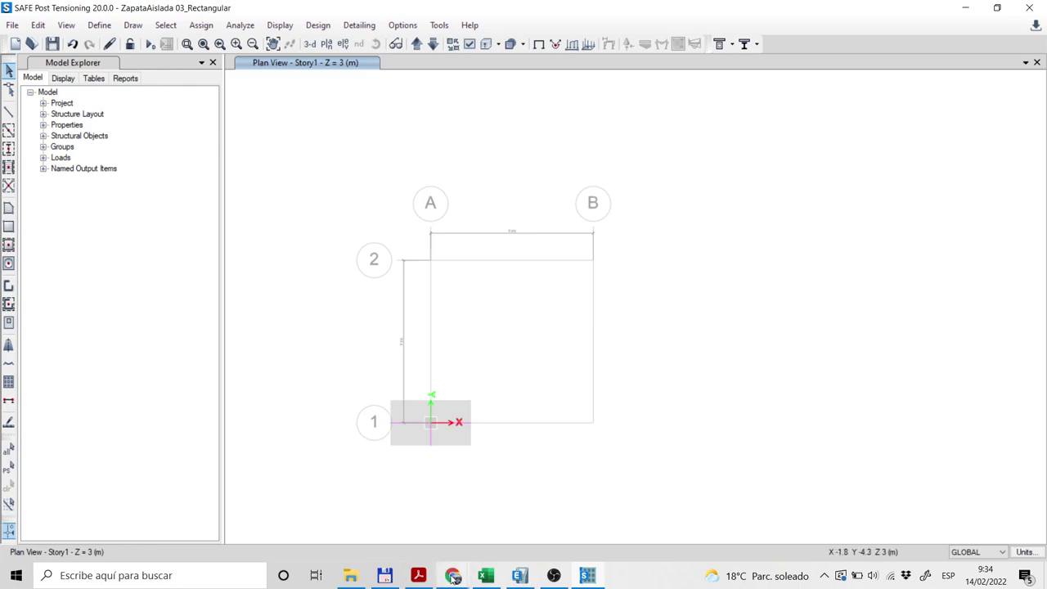
Switch to the Google Meet window in Chrome and stop the current screen presentation.
mouse_move(452, 577)
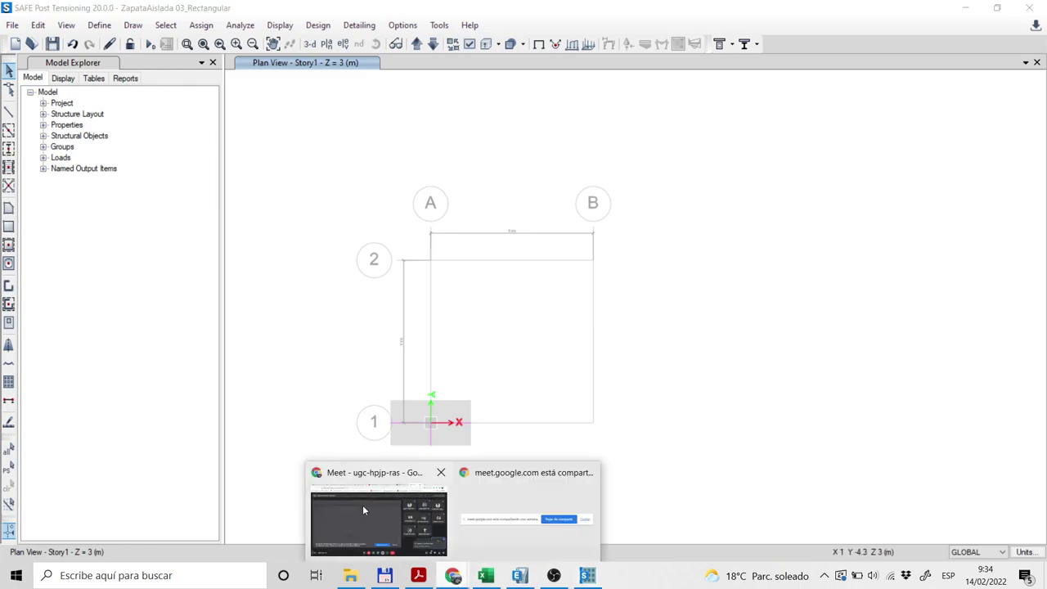
click(366, 509)
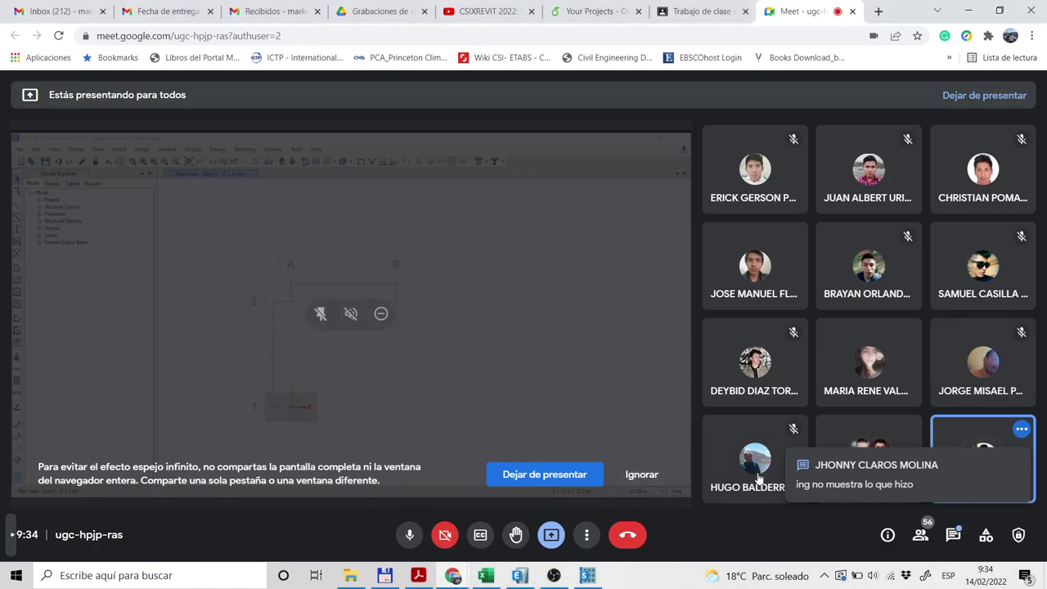
click(546, 476)
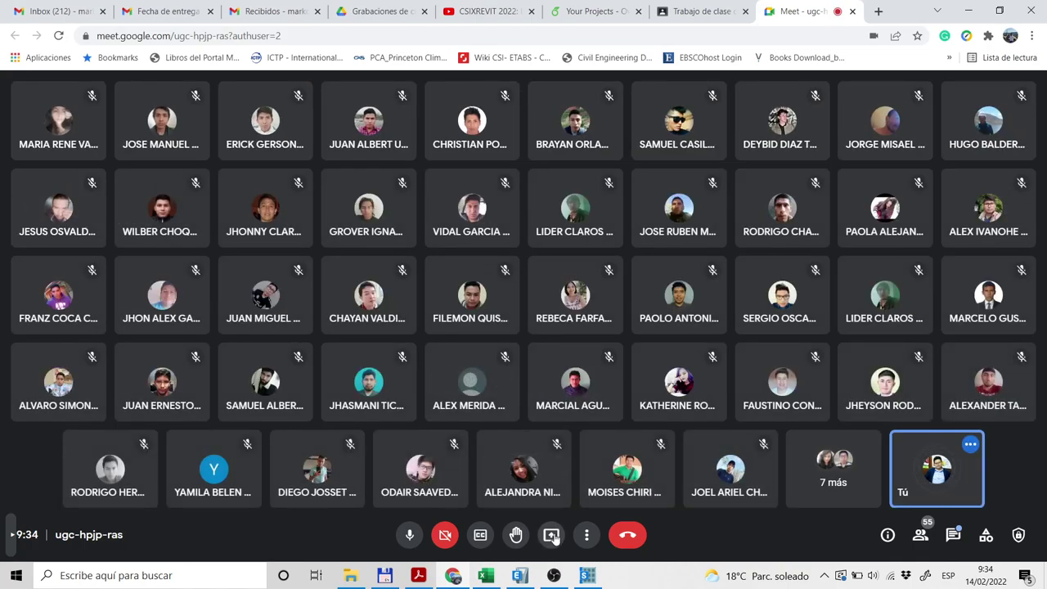
Present the entire screen in the meeting again and switch back to SAFE.
click(551, 536)
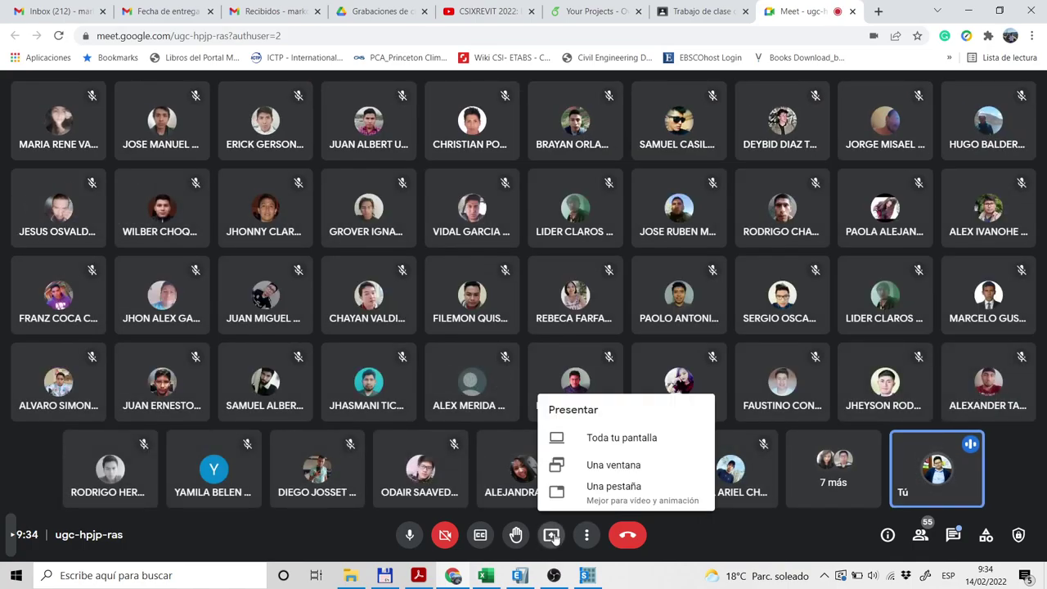
click(603, 438)
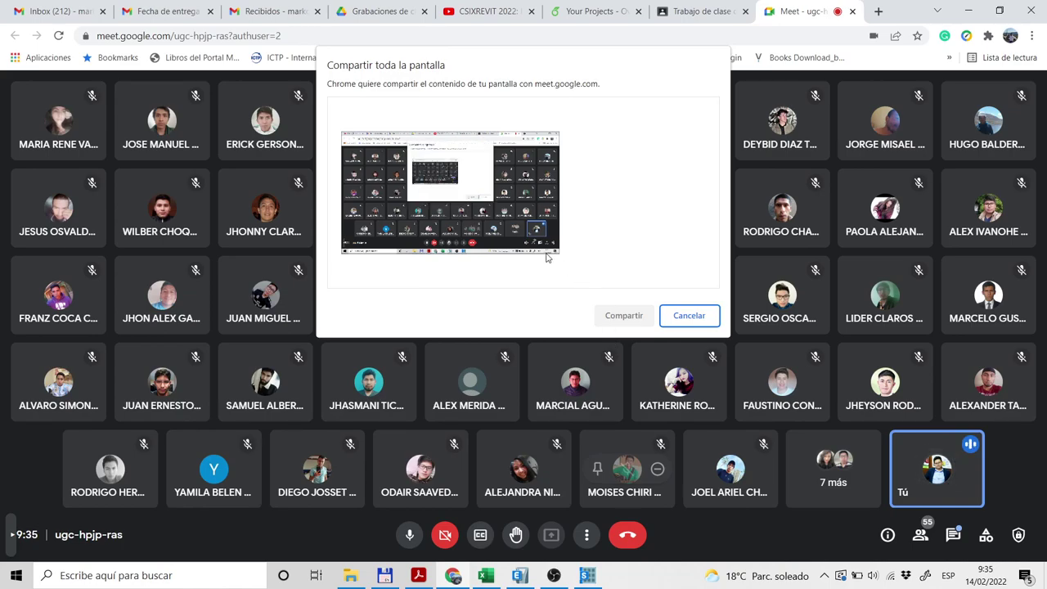
click(547, 255)
click(636, 316)
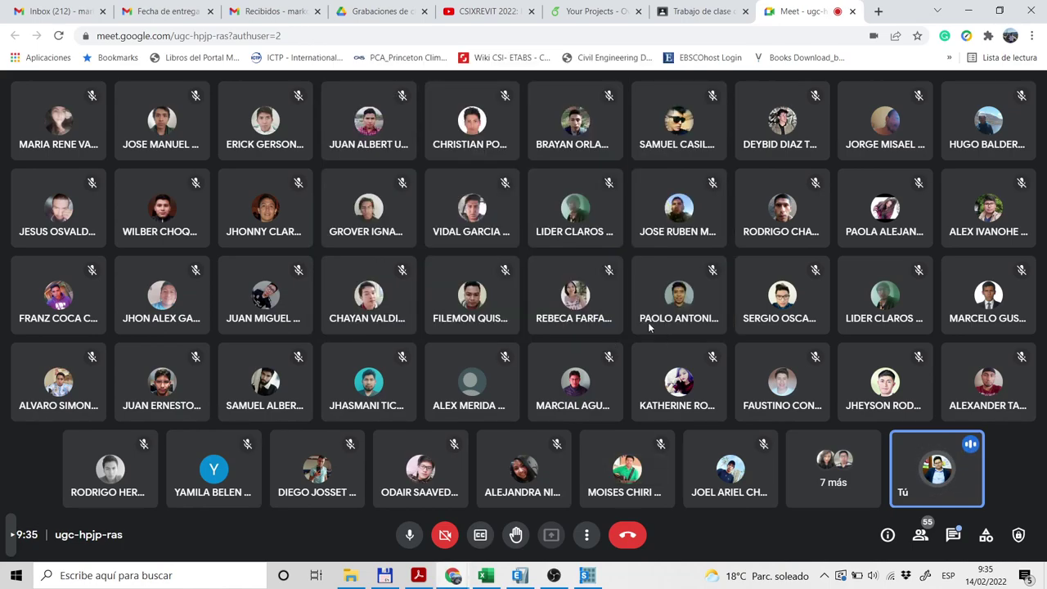
click(668, 543)
click(590, 579)
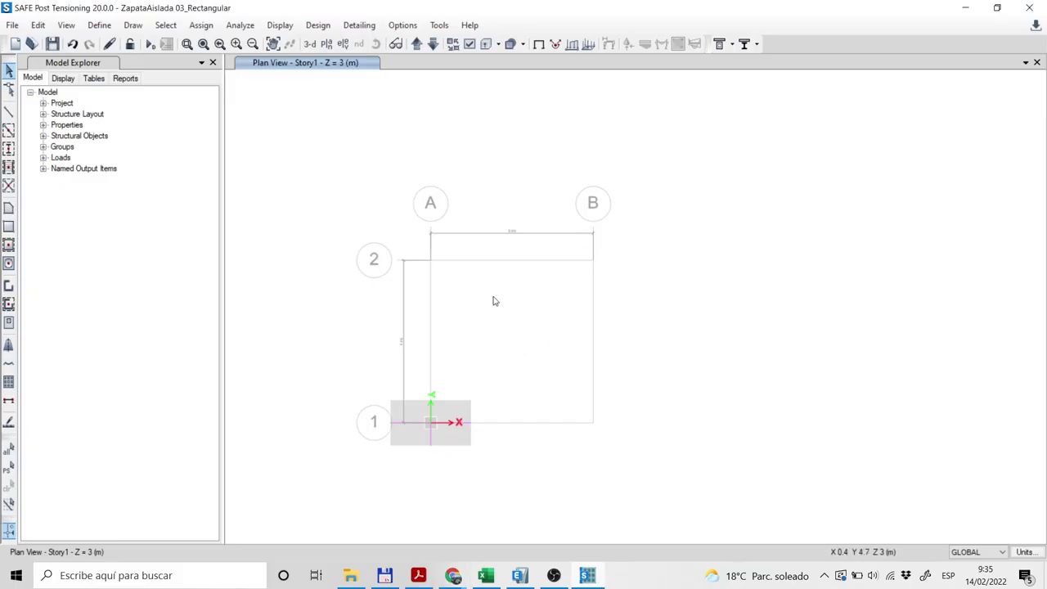
scroll(402, 451, up, 4)
scroll(400, 453, up, 3)
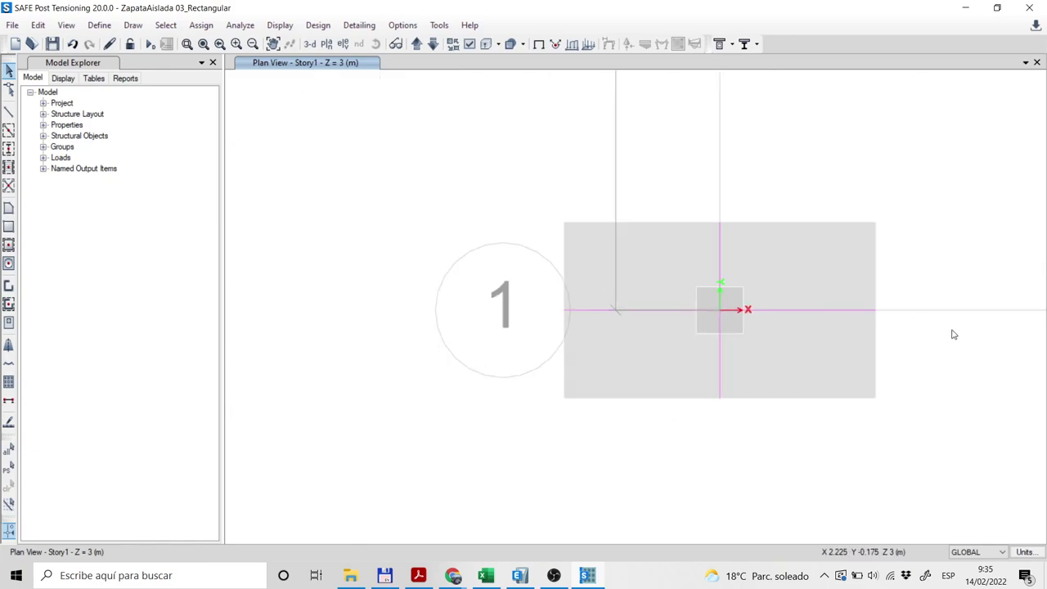
mouse_move(757, 214)
middle_down()
mouse_move(668, 357)
mouse_move(652, 199)
middle_up()
scroll(668, 358, down, 5)
scroll(660, 224, up, 1)
scroll(690, 315, up, 3)
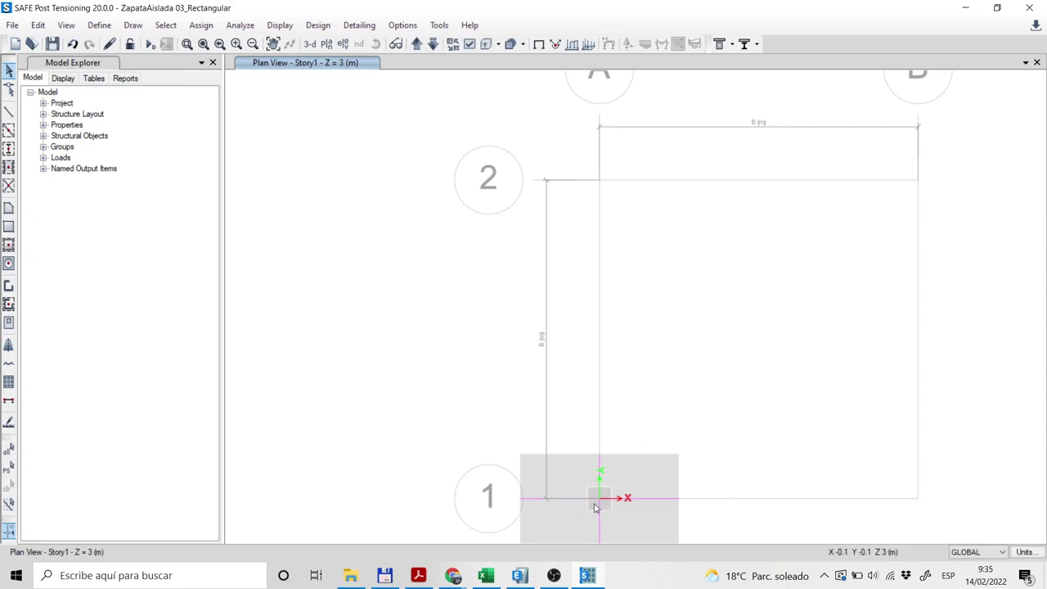
Review the IDs and ordinates of X grid lines A–B and Y grid lines 1–2 in the GLOBAL grid system, and accept the dialogs.
right_click(352, 280)
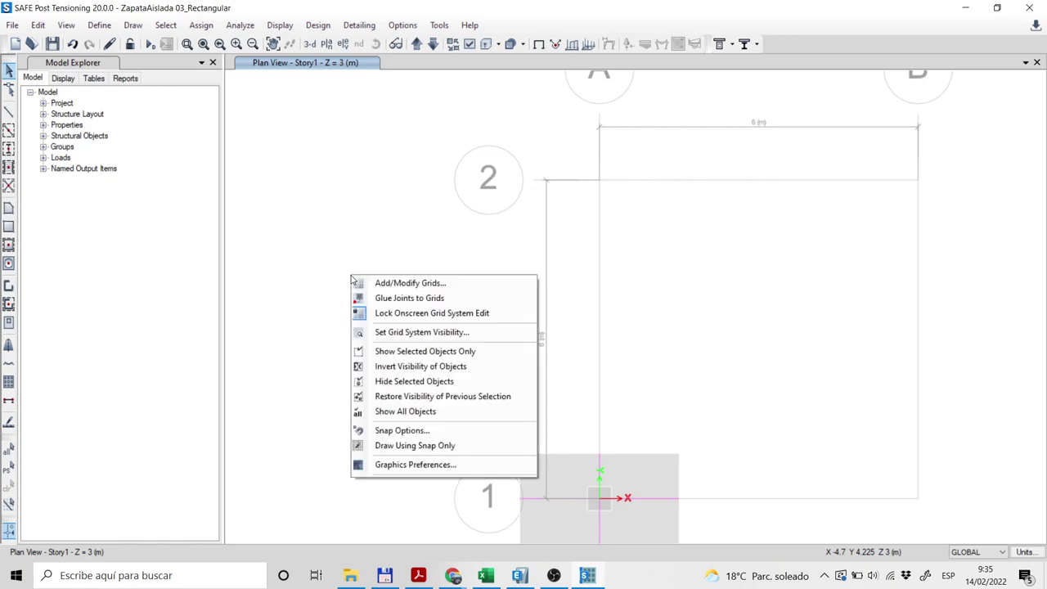
click(456, 284)
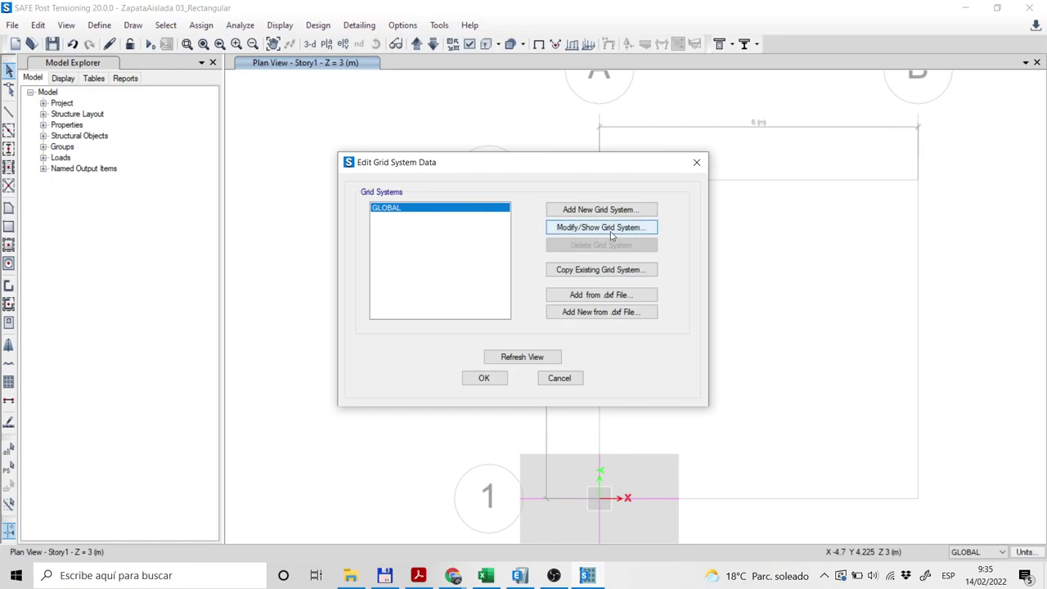
click(605, 227)
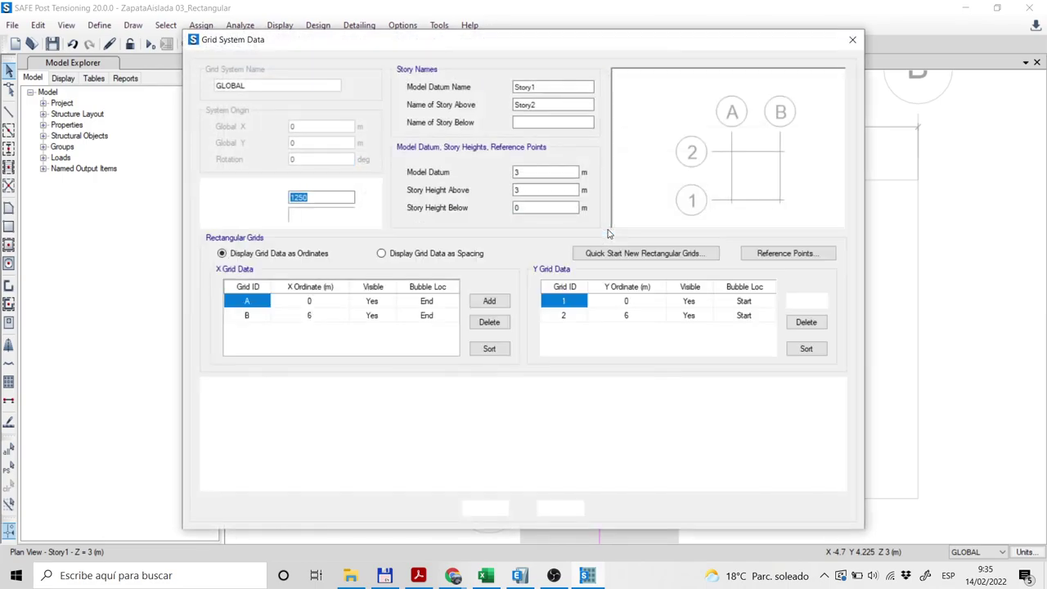
click(246, 304)
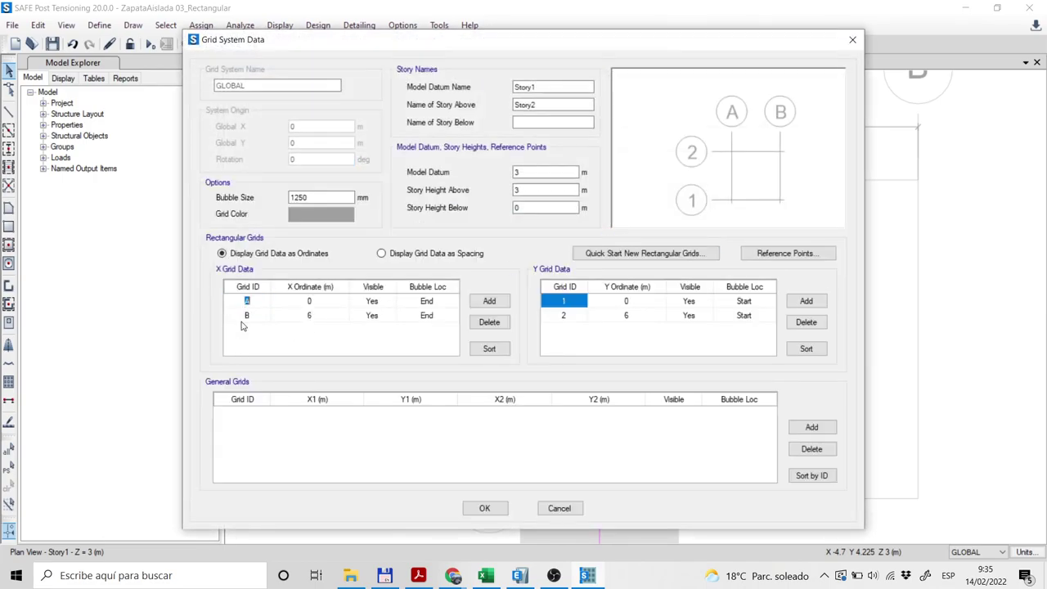
click(248, 319)
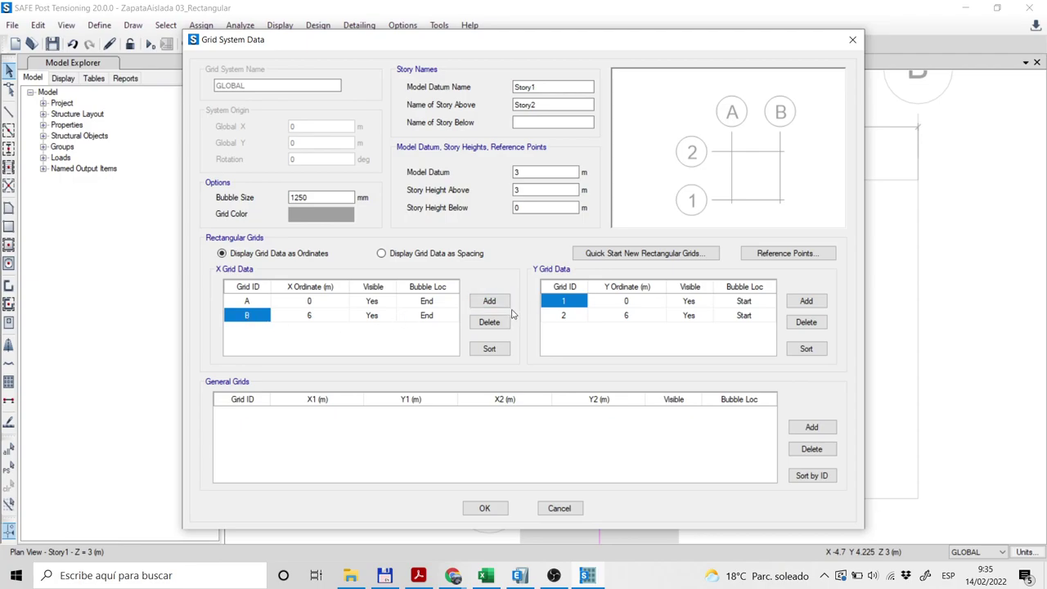
click(558, 317)
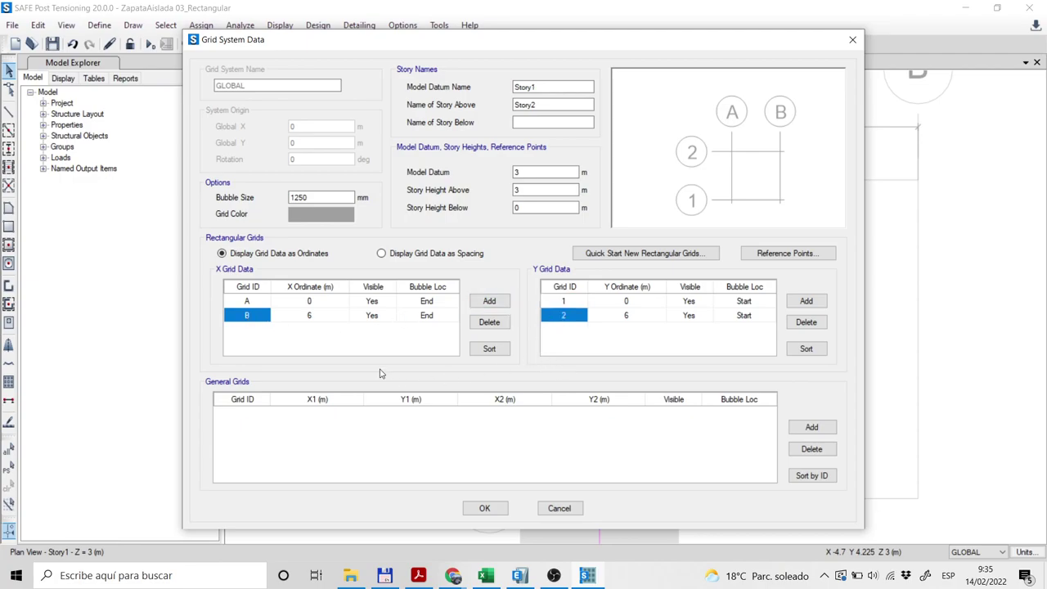
click(314, 320)
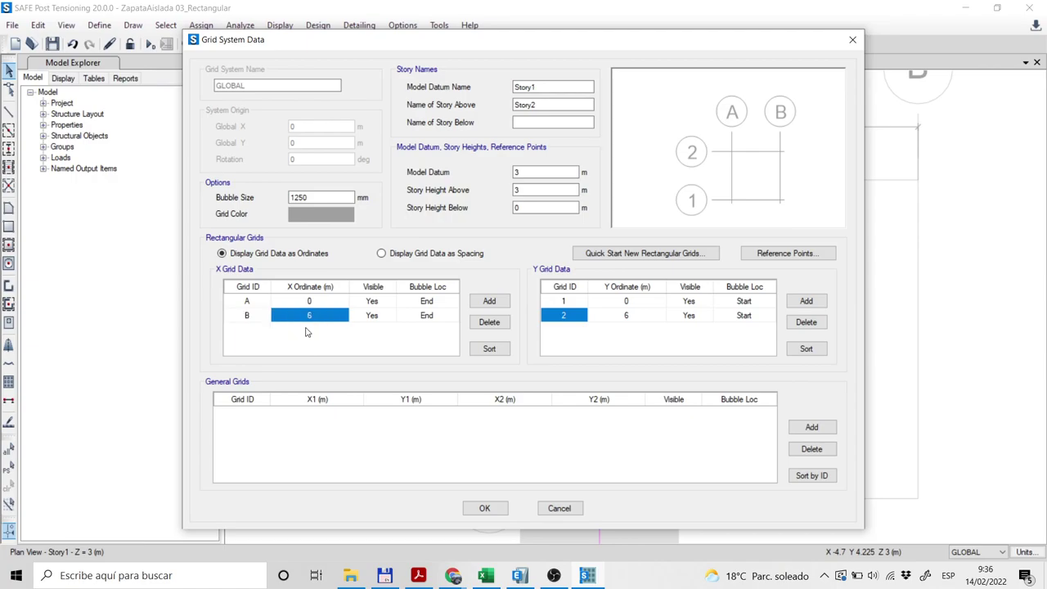
click(636, 320)
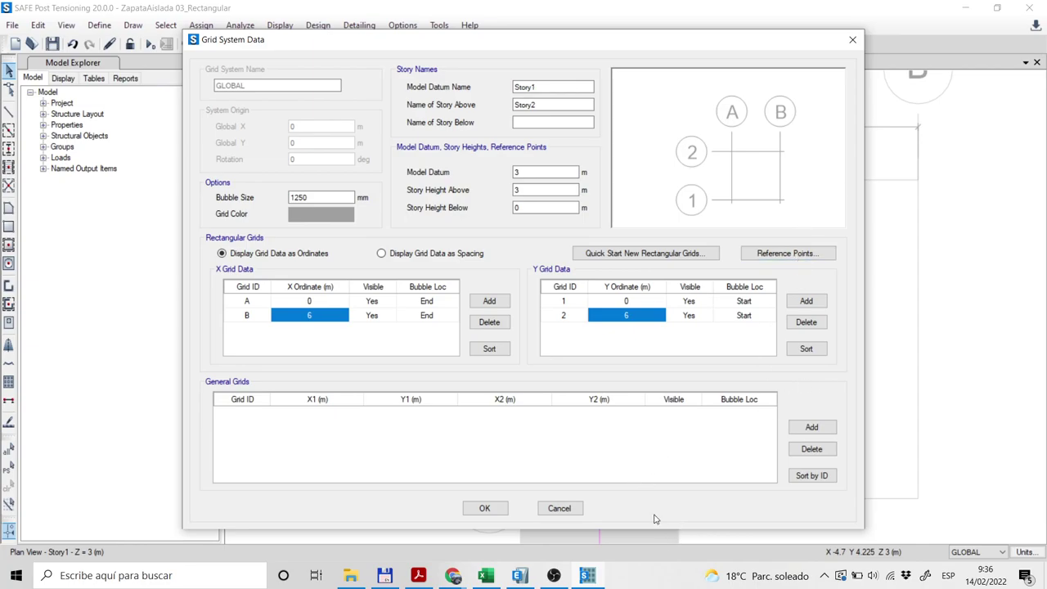
click(485, 509)
click(482, 378)
Save the model as a new file named ZapatasAisladas 04.FDB in the Ejemplos folder.
scroll(643, 434, down, 3)
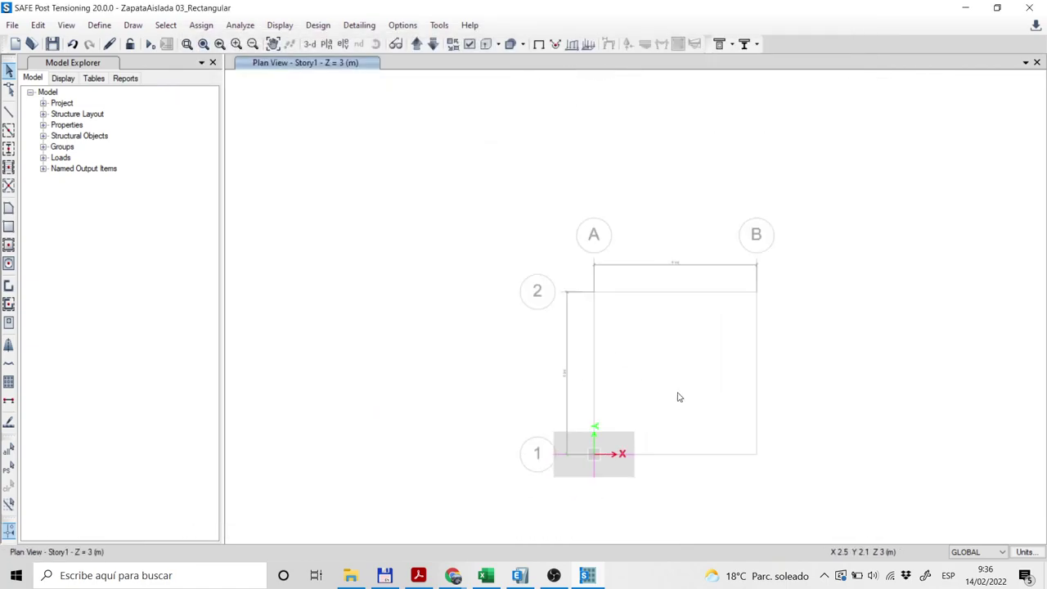
scroll(678, 397, up, 3)
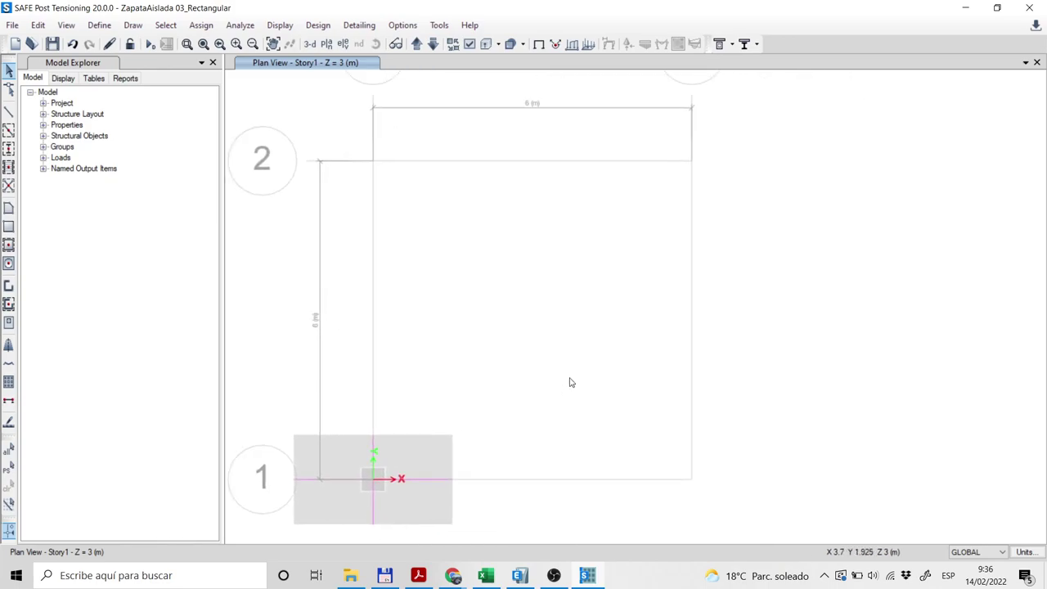
click(12, 25)
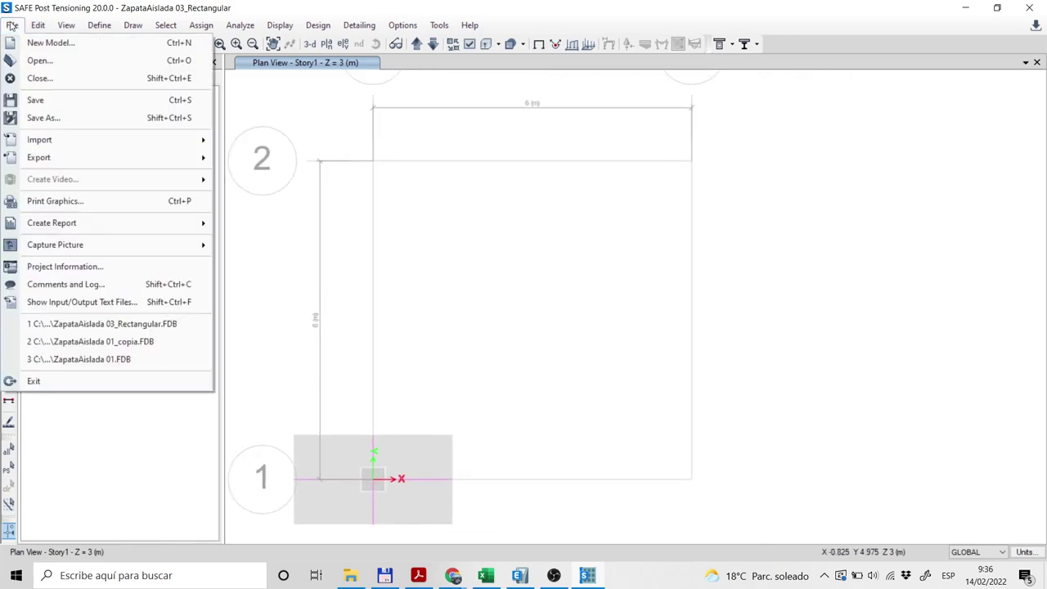
click(131, 122)
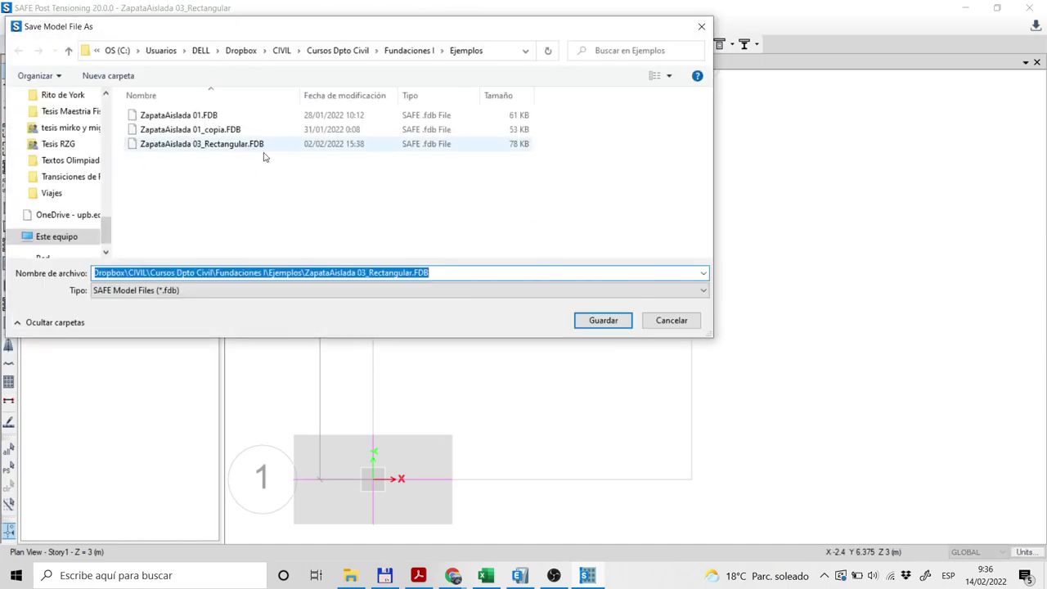
click(368, 274)
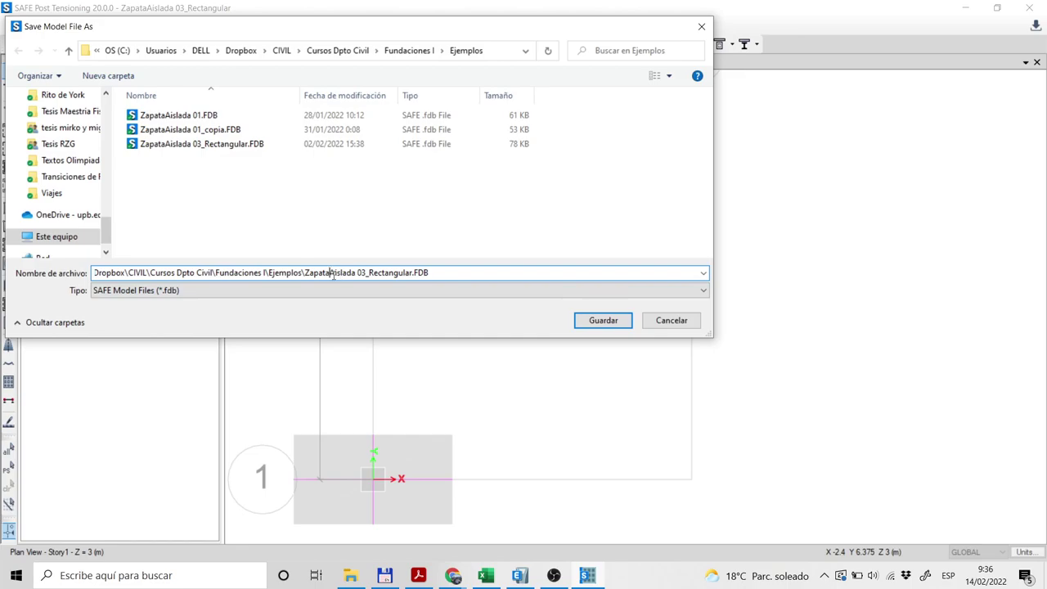
click(330, 273)
text(sos)
key(BackSpace)
text(4)
key(Delete)
key(Delete)
key(Delete)
key(Delete)
key(Delete)
key(Delete)
key(Delete)
key(Delete)
key(Delete)
key(Delete)
key(Delete)
key(Delete)
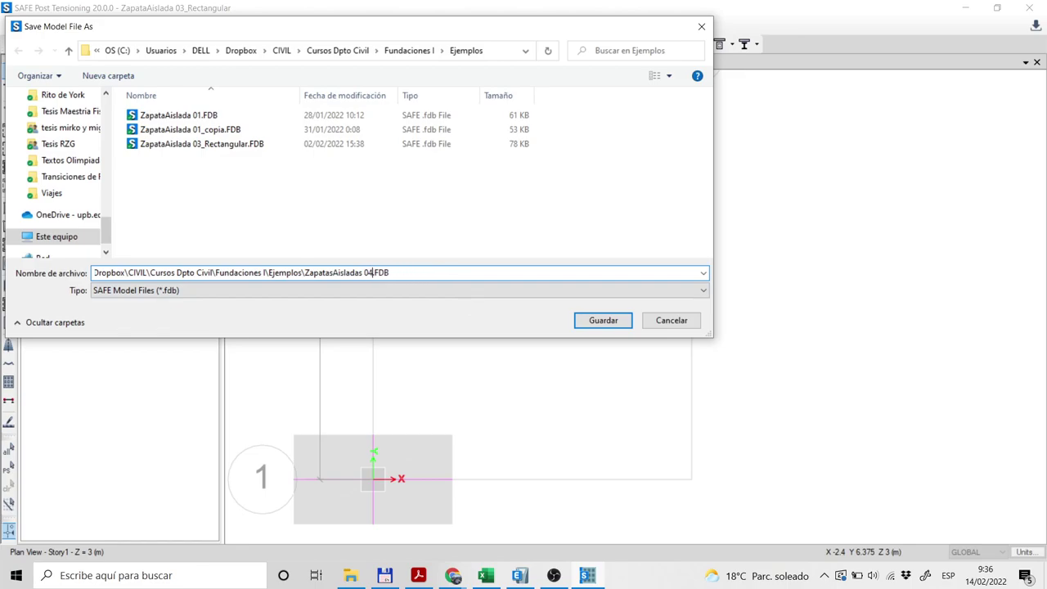
key(Return)
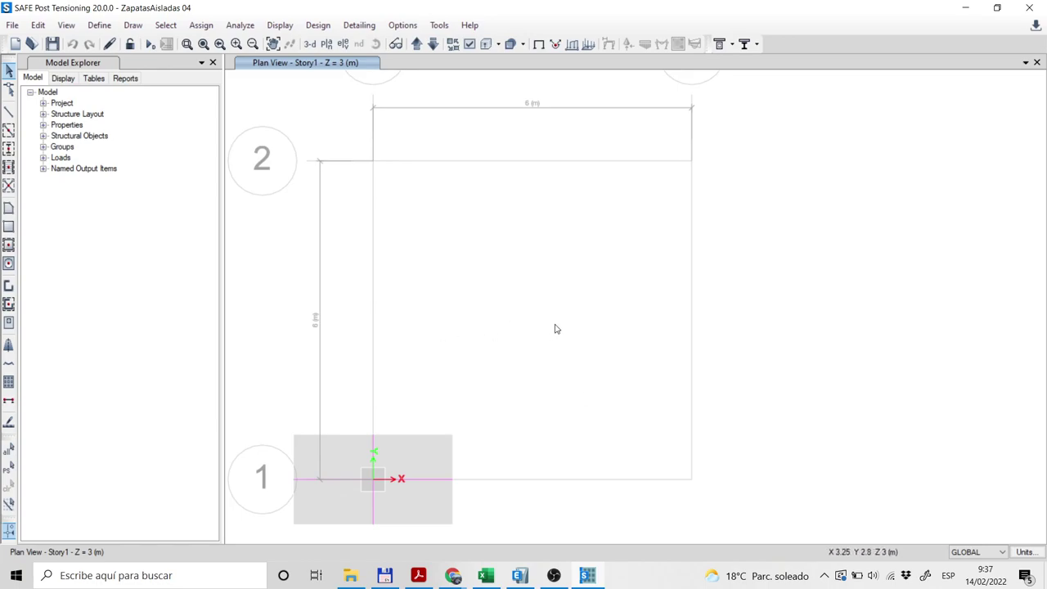
middle_drag(563, 319, 596, 358)
scroll(595, 358, down, 4)
scroll(593, 363, up, 3)
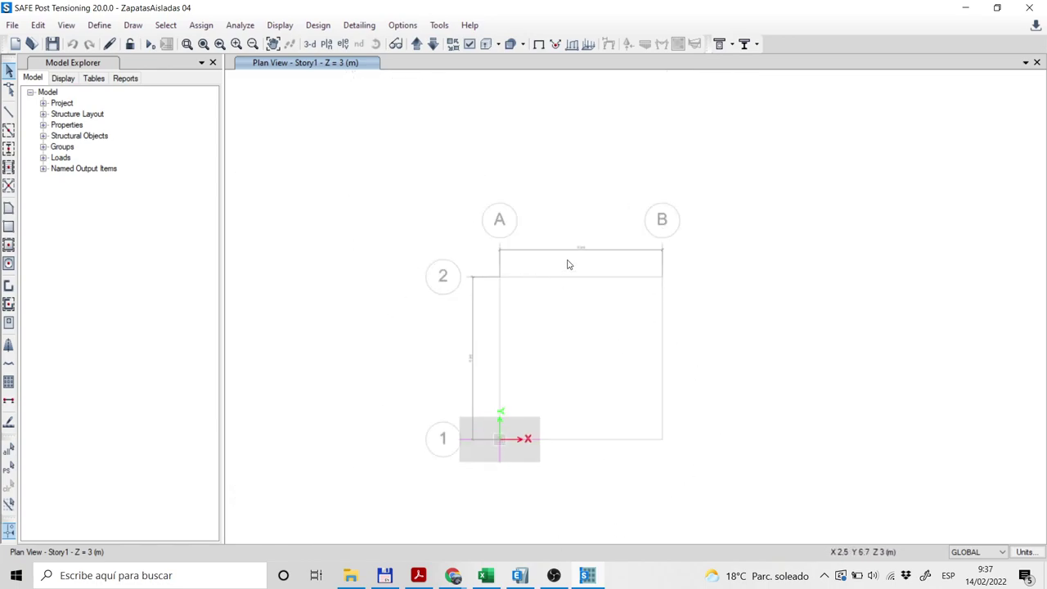
scroll(570, 266, up, 4)
scroll(642, 250, down, 2)
scroll(675, 327, down, 3)
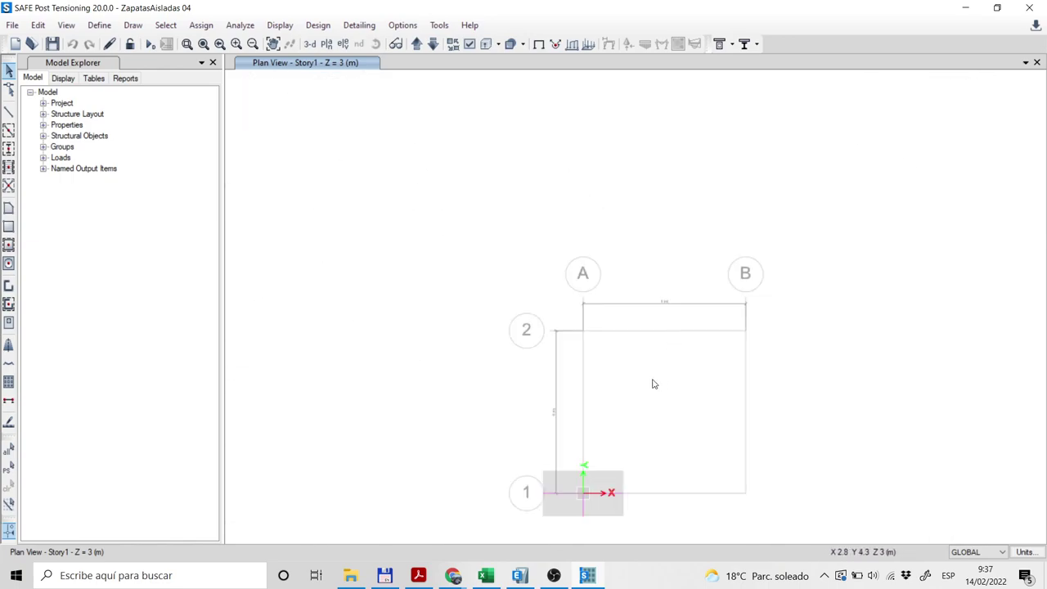
scroll(554, 447, up, 4)
scroll(568, 367, down, 4)
scroll(719, 382, down, 2)
middle_drag(740, 356, 480, 320)
scroll(480, 320, up, 2)
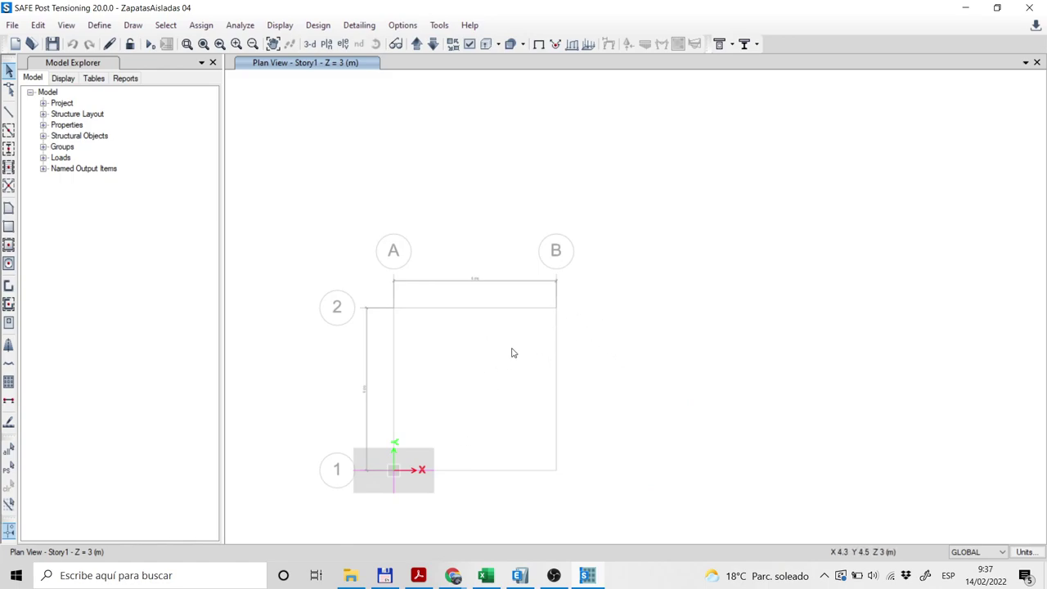
Examine the section property assignment and the loads of the footing slab at A-1, and close its information without changes.
scroll(375, 509, up, 3)
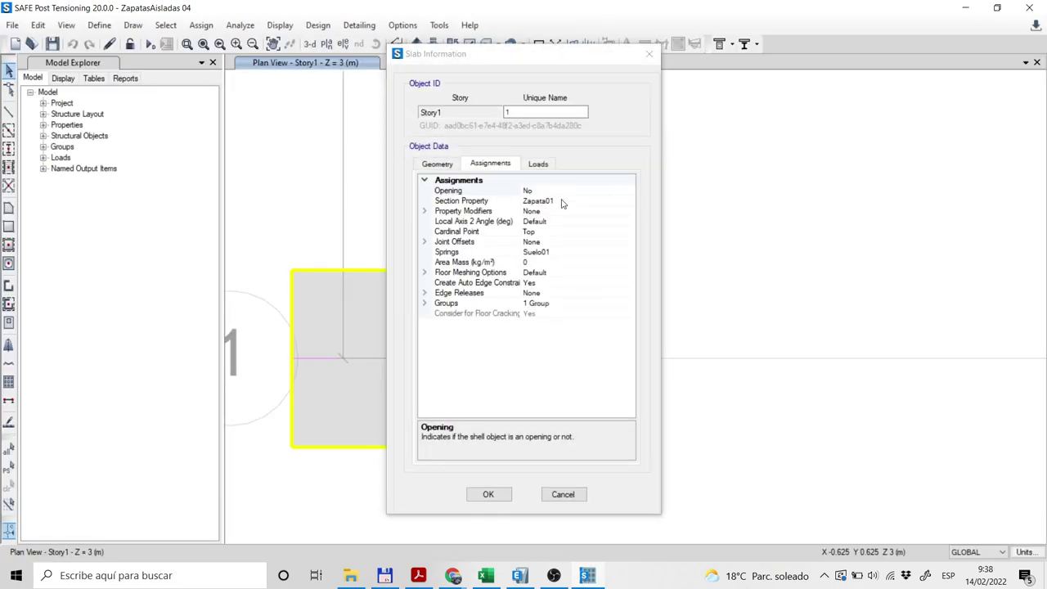
click(531, 202)
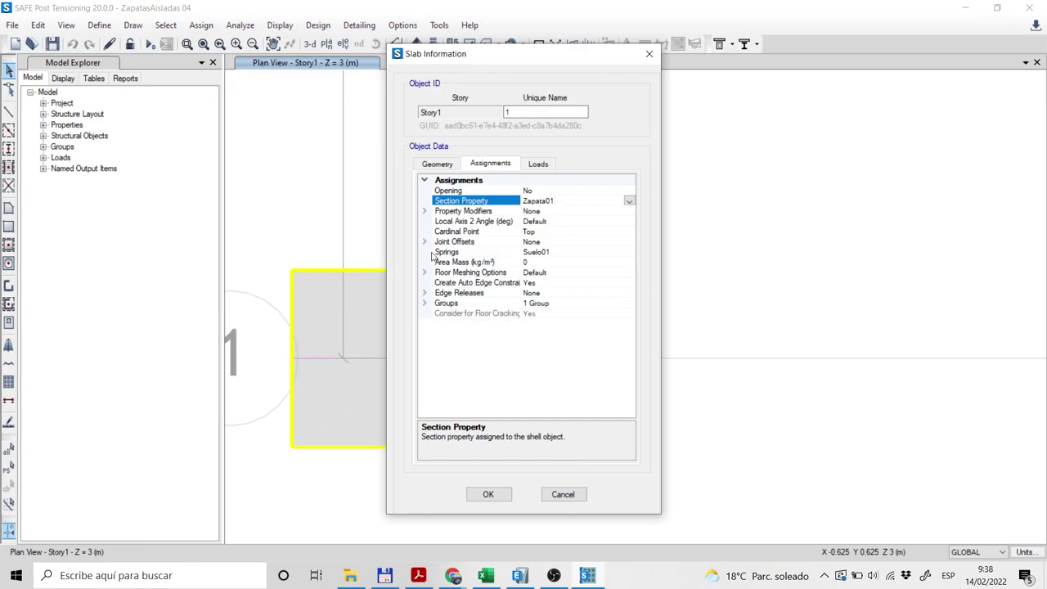
click(536, 165)
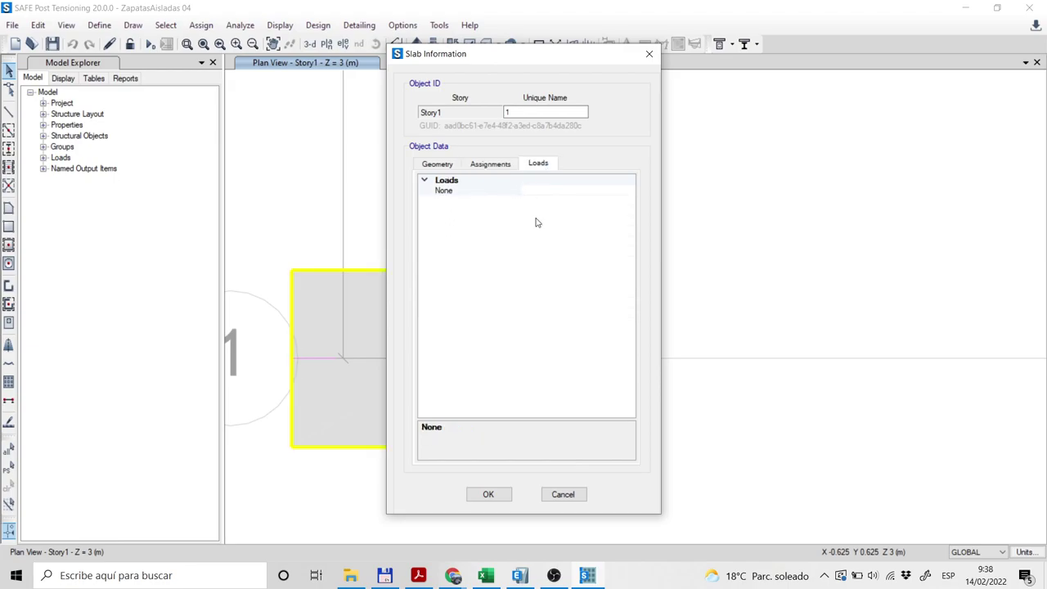
click(430, 181)
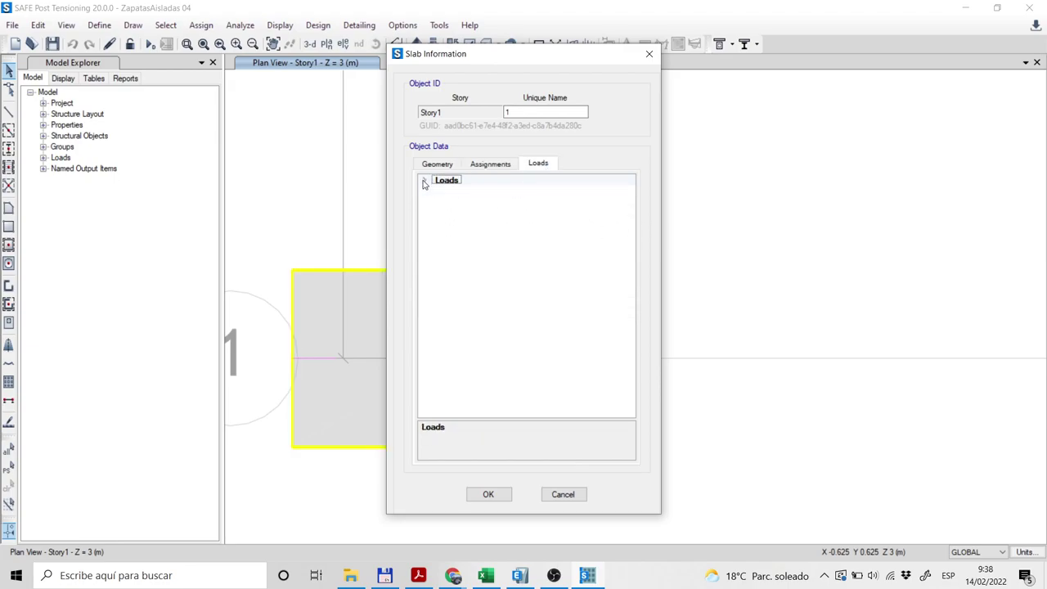
click(495, 165)
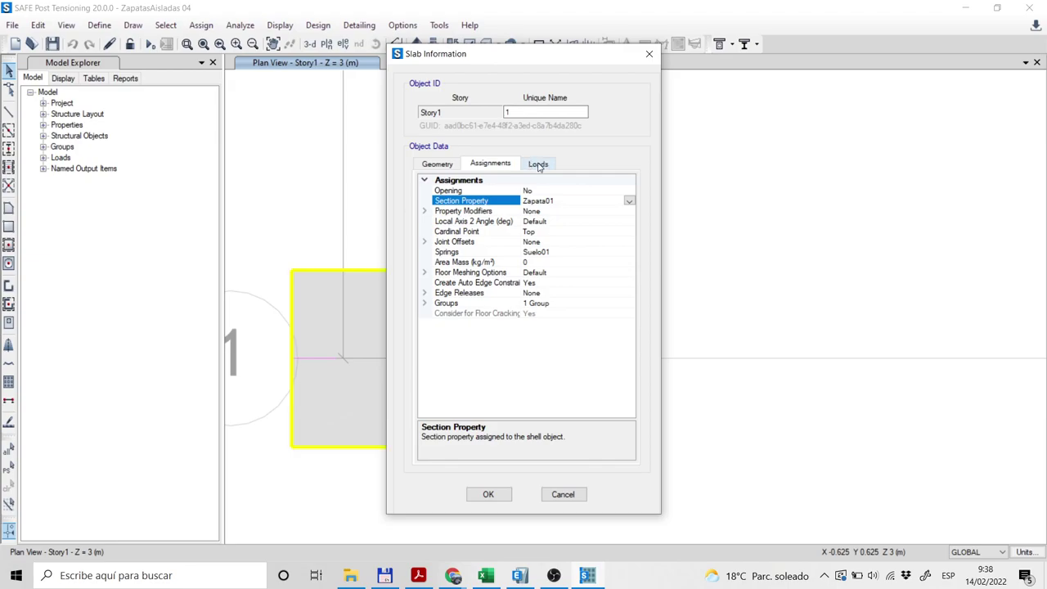
click(537, 164)
click(425, 181)
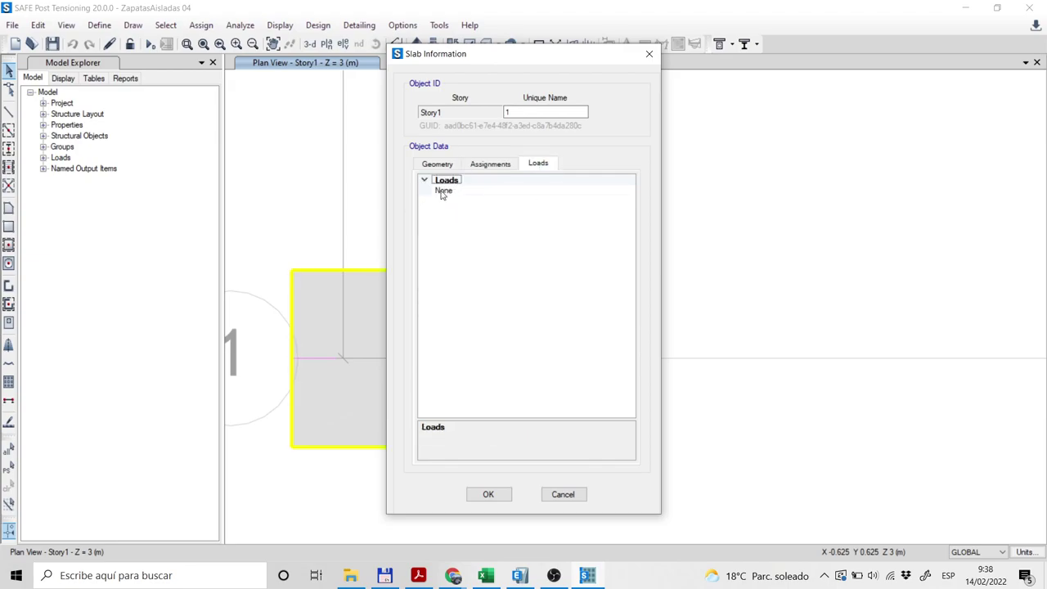
click(442, 191)
click(497, 167)
click(541, 164)
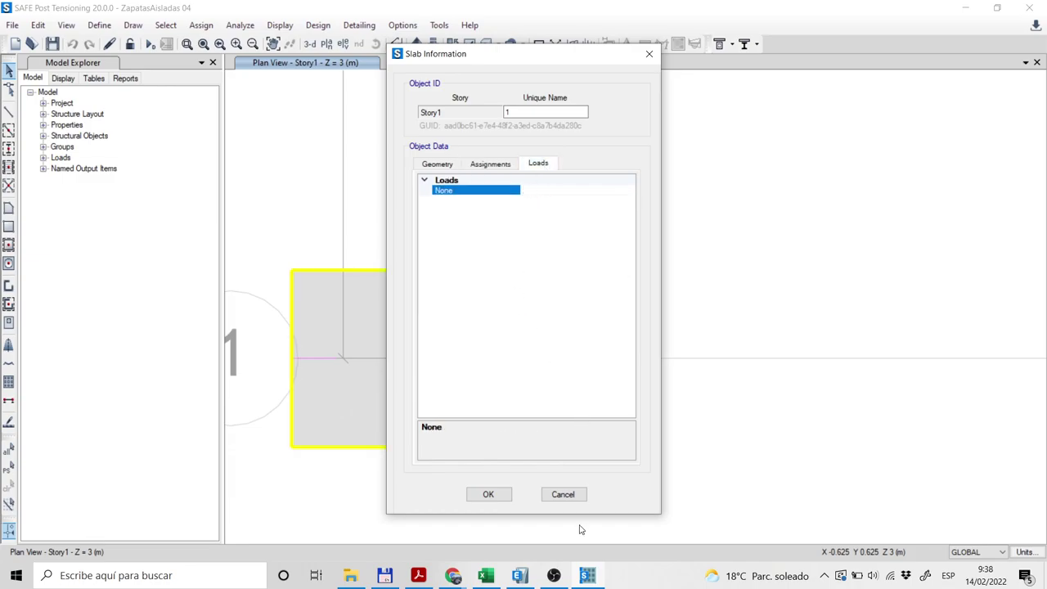
click(563, 495)
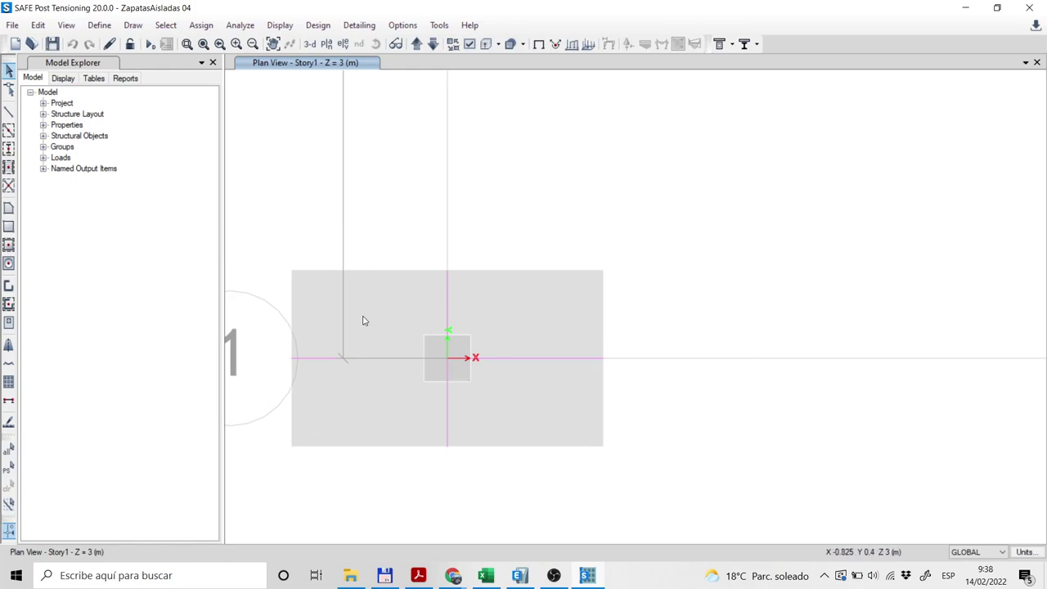
Examine the Dead, Live and Wind force components assigned to the joint at A-1, and close its information without changes.
right_click(446, 364)
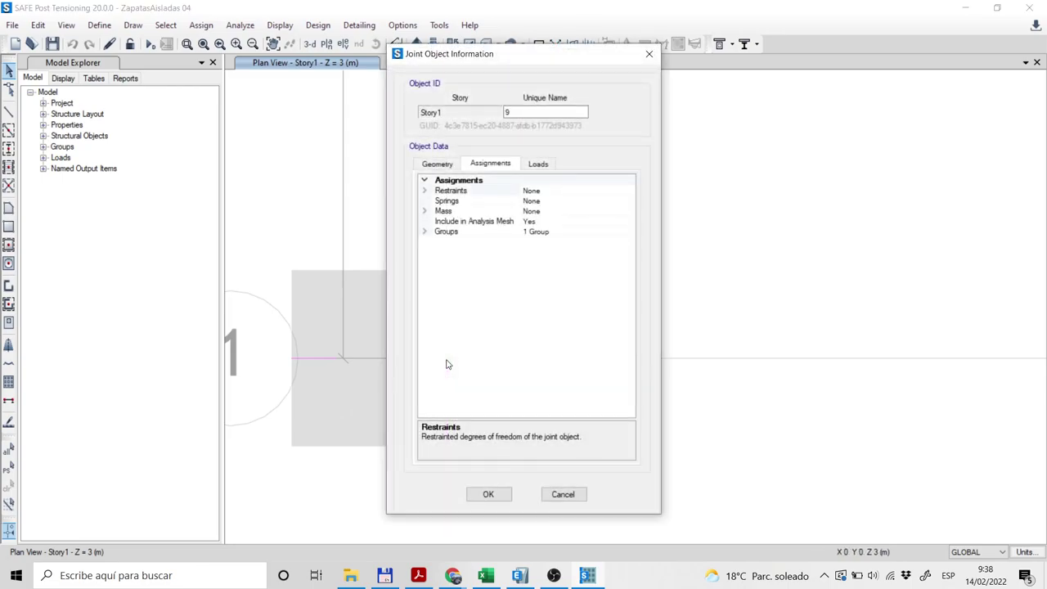
click(538, 164)
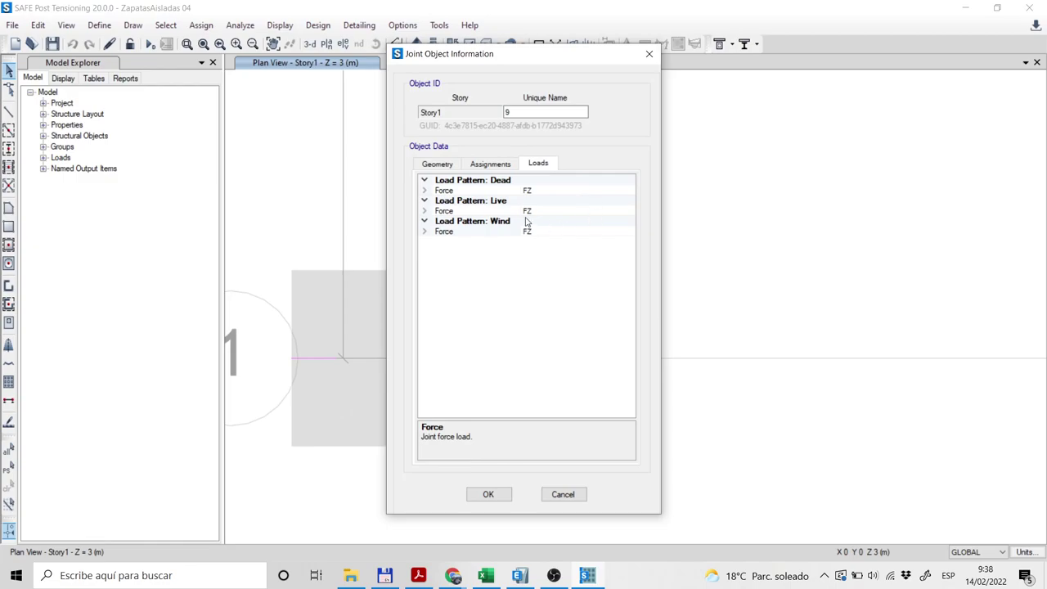
click(424, 184)
click(423, 183)
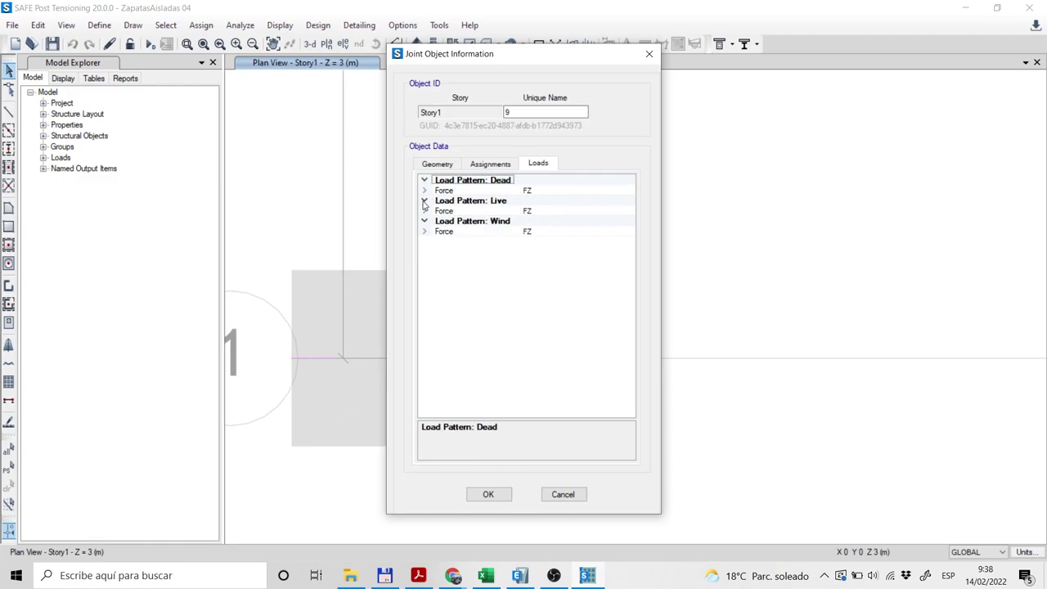
click(424, 190)
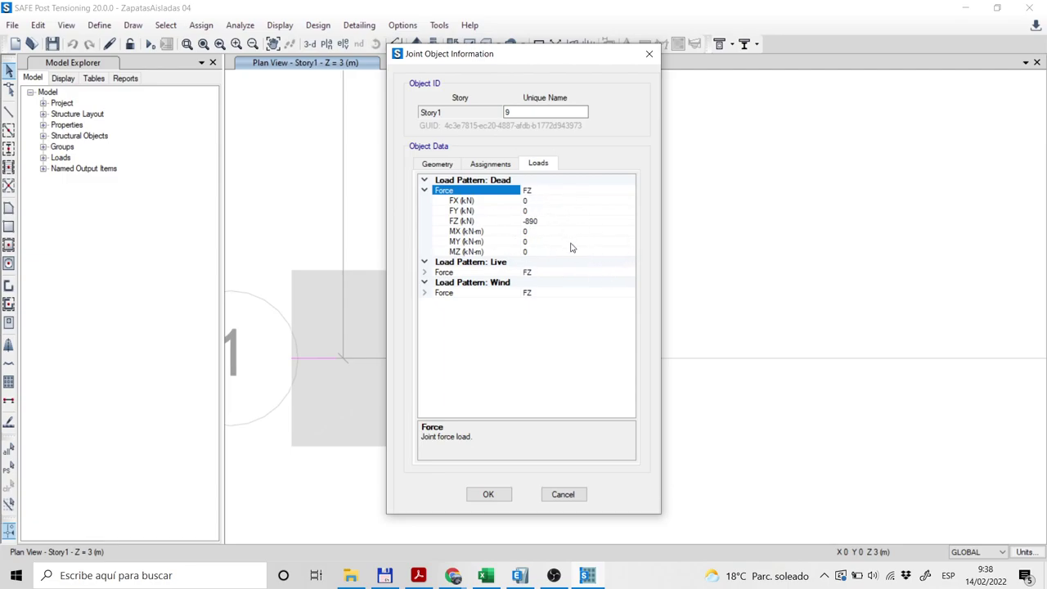
click(425, 190)
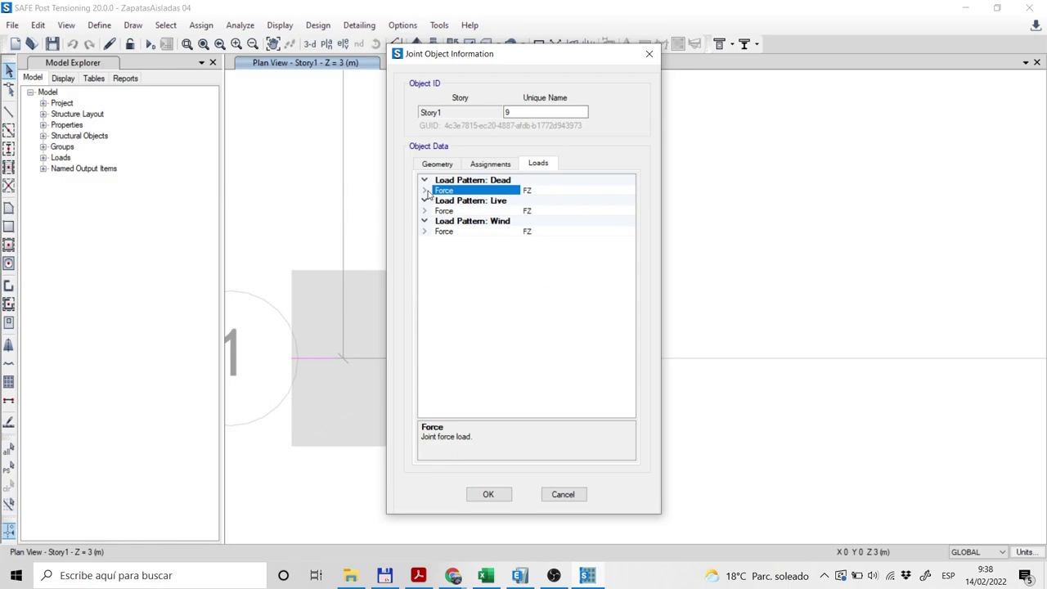
click(425, 190)
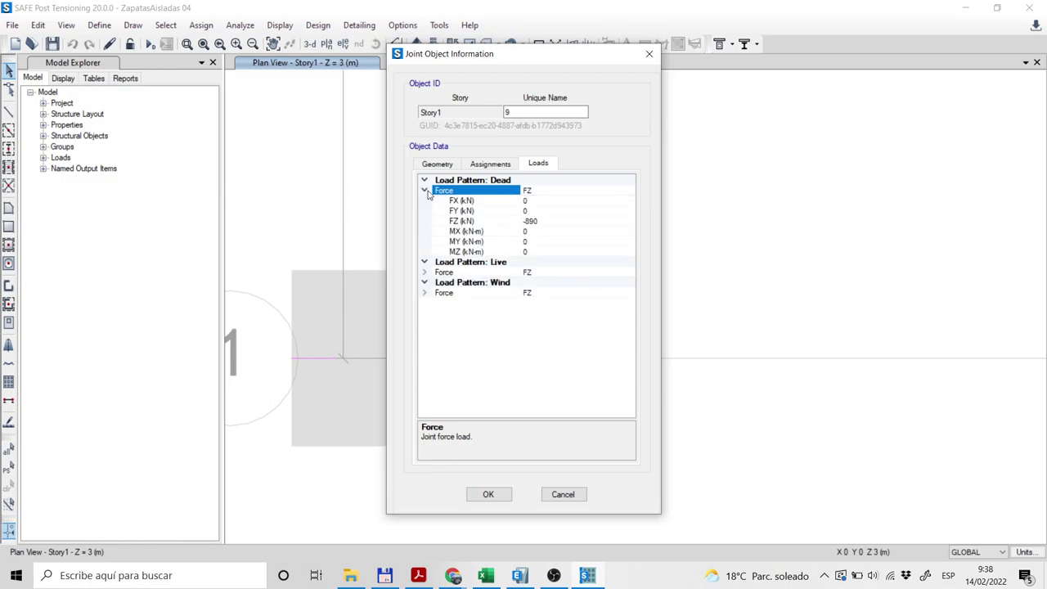
click(425, 273)
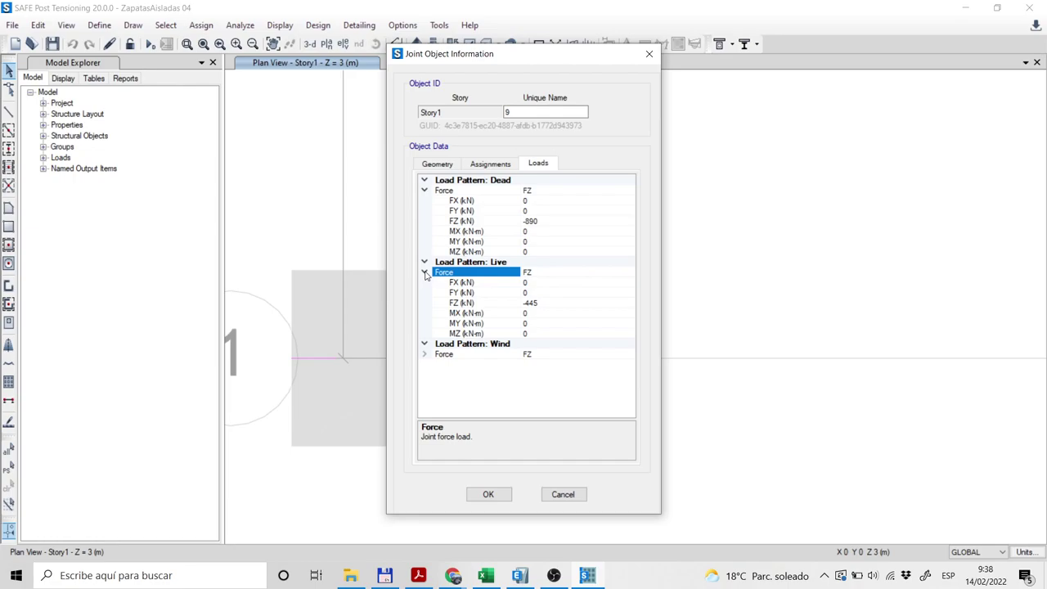
click(425, 355)
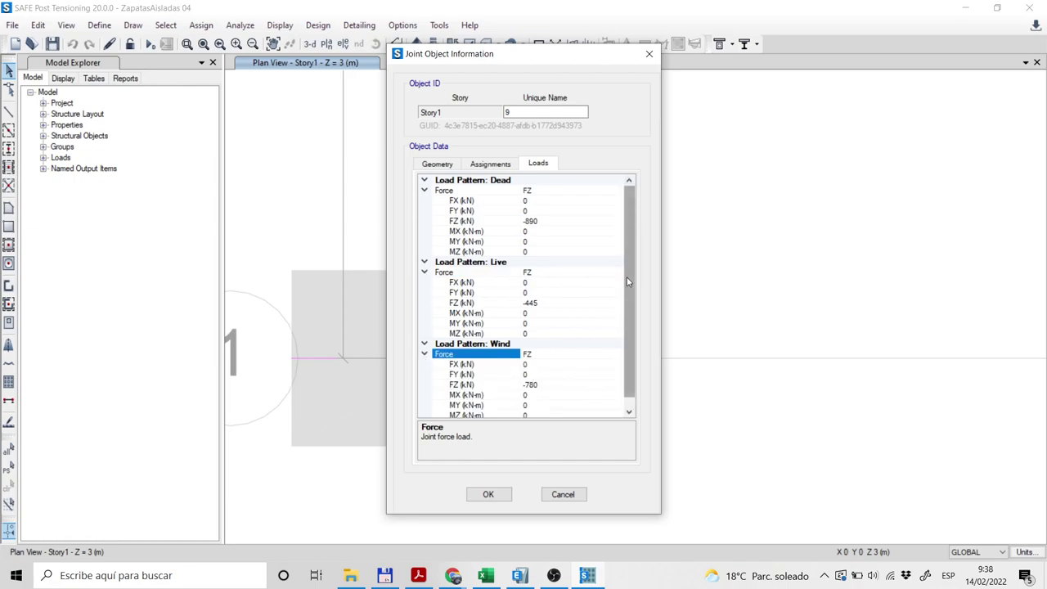
scroll(620, 367, down, 1)
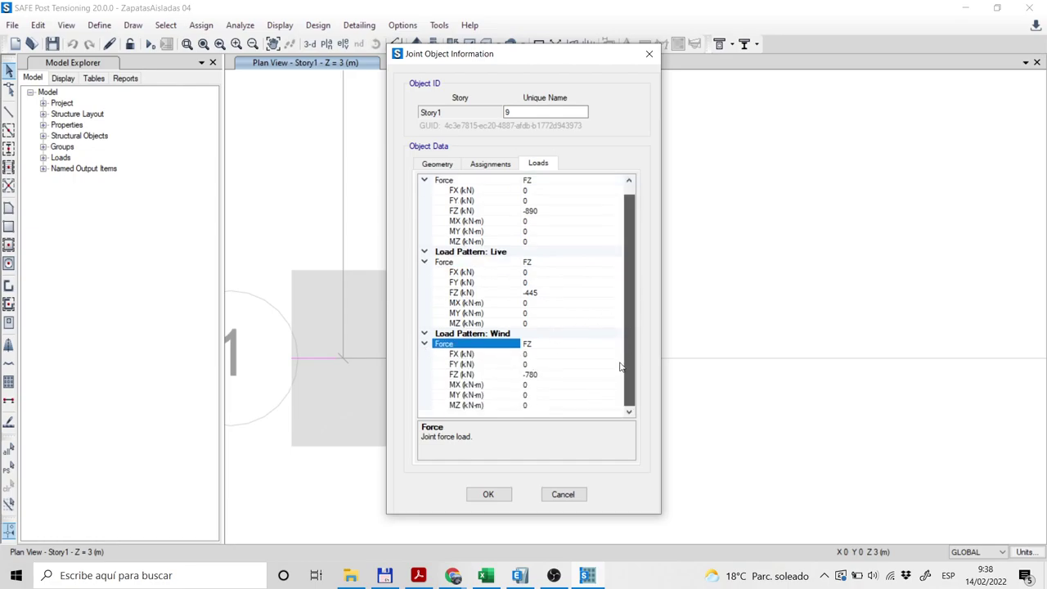
click(564, 495)
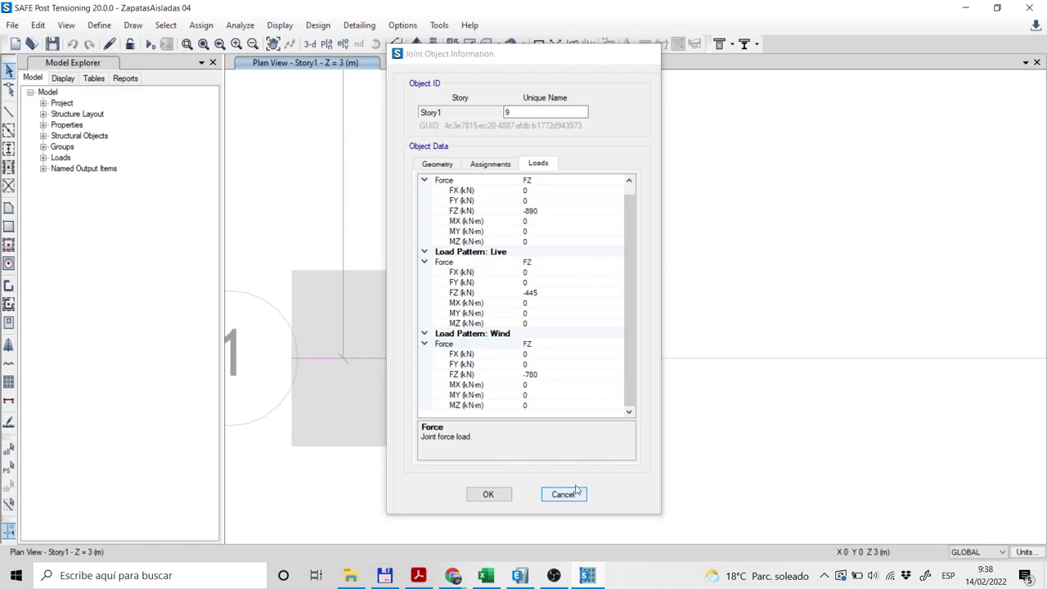
Place a 1000 × 1000 mm rectangular footing slab with property Slab1 centred on grid point A-2.
scroll(744, 319, down, 2)
scroll(752, 333, down, 2)
middle_drag(753, 333, 482, 278)
scroll(461, 283, up, 2)
scroll(417, 280, up, 2)
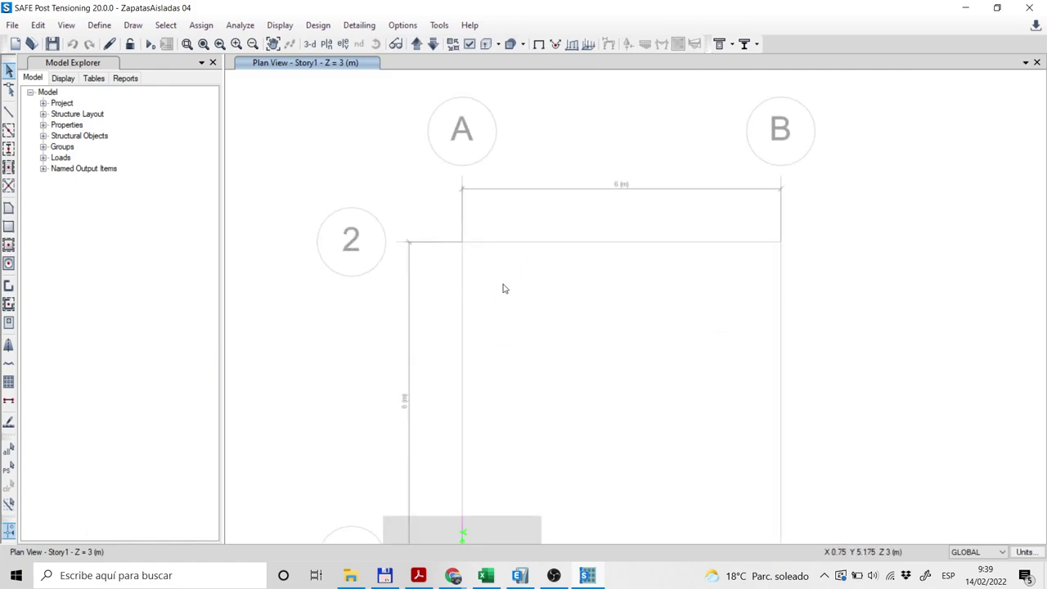
scroll(519, 296, down, 2)
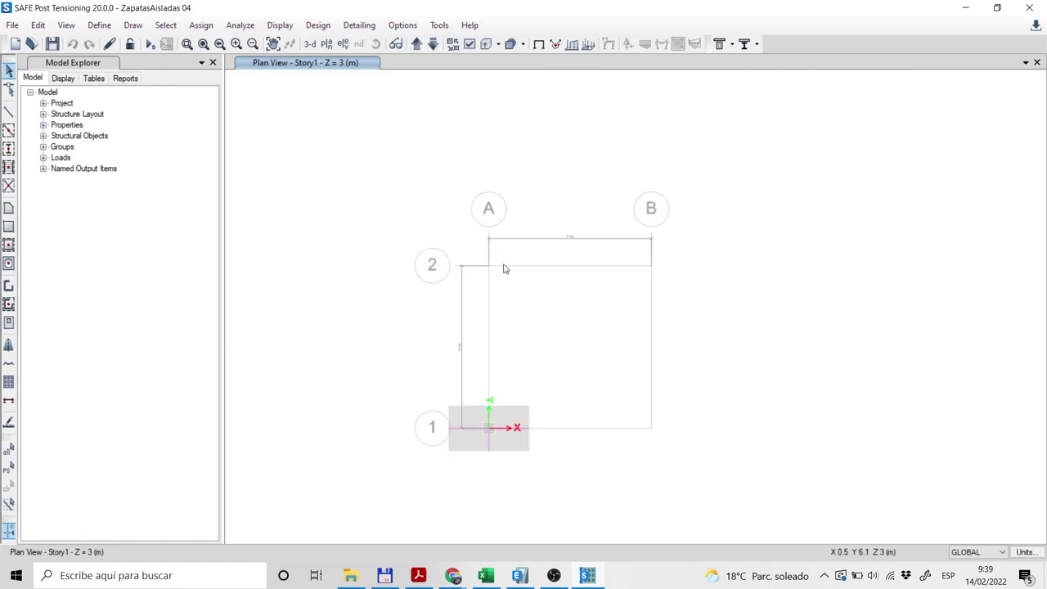
scroll(484, 266, up, 2)
scroll(507, 276, up, 1)
scroll(489, 278, down, 1)
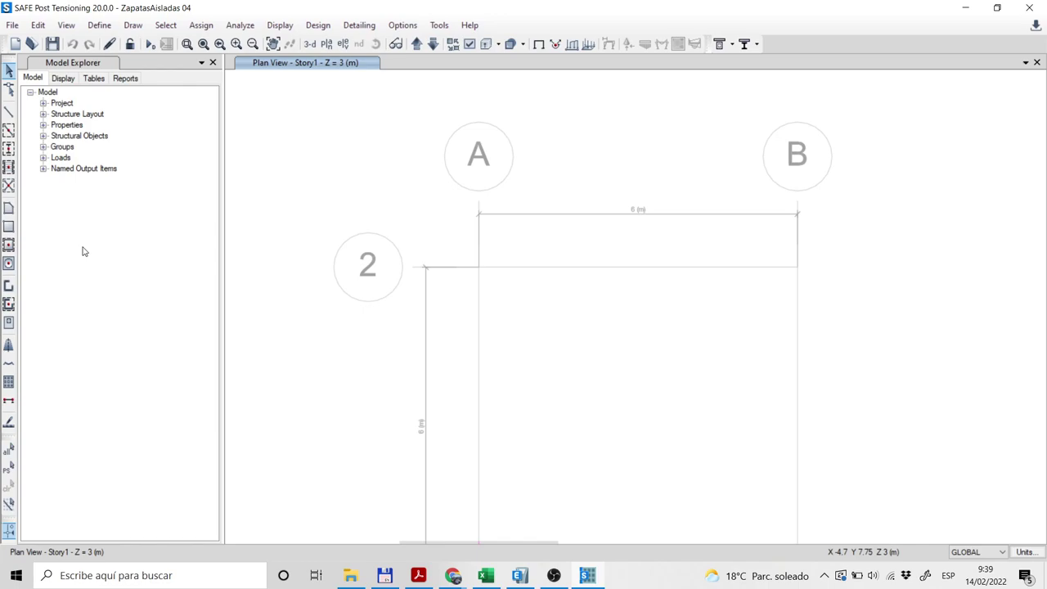
click(8, 265)
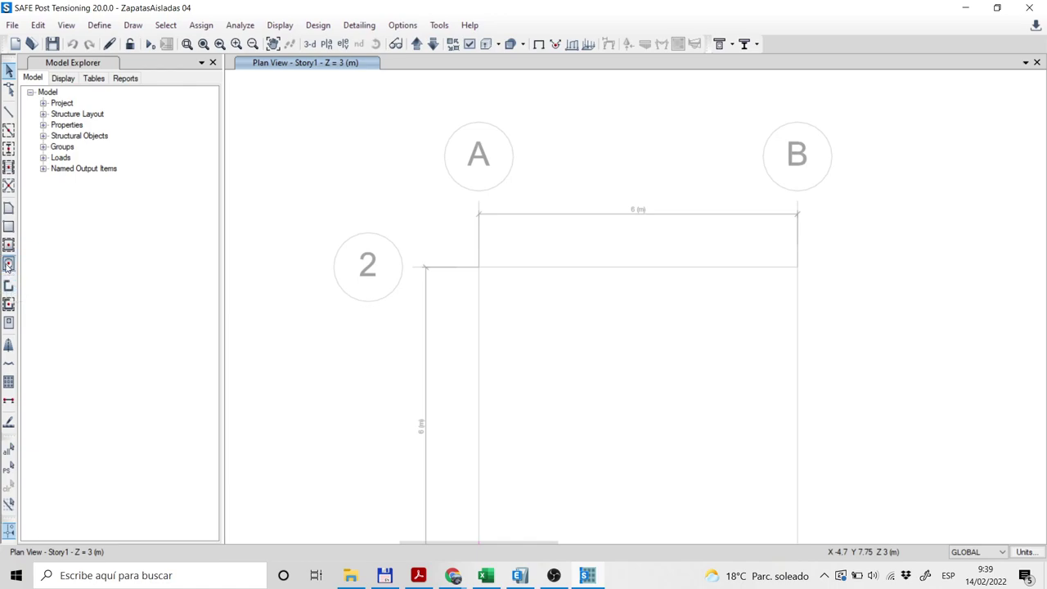
click(8, 265)
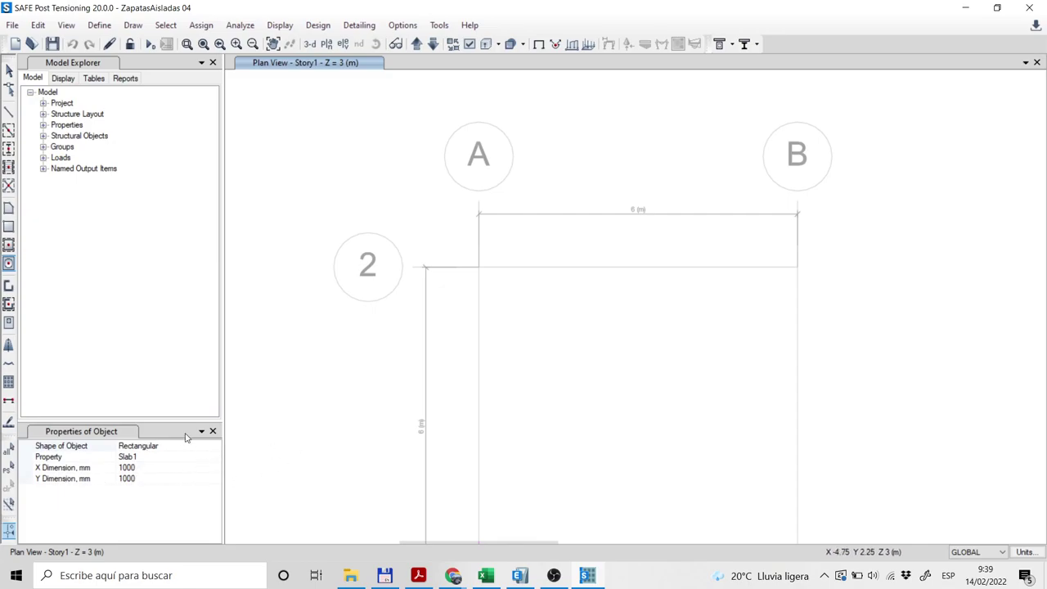
click(479, 267)
Examine the new square footing at A-2 and how it is centred on the grid intersection.
scroll(523, 315, down, 2)
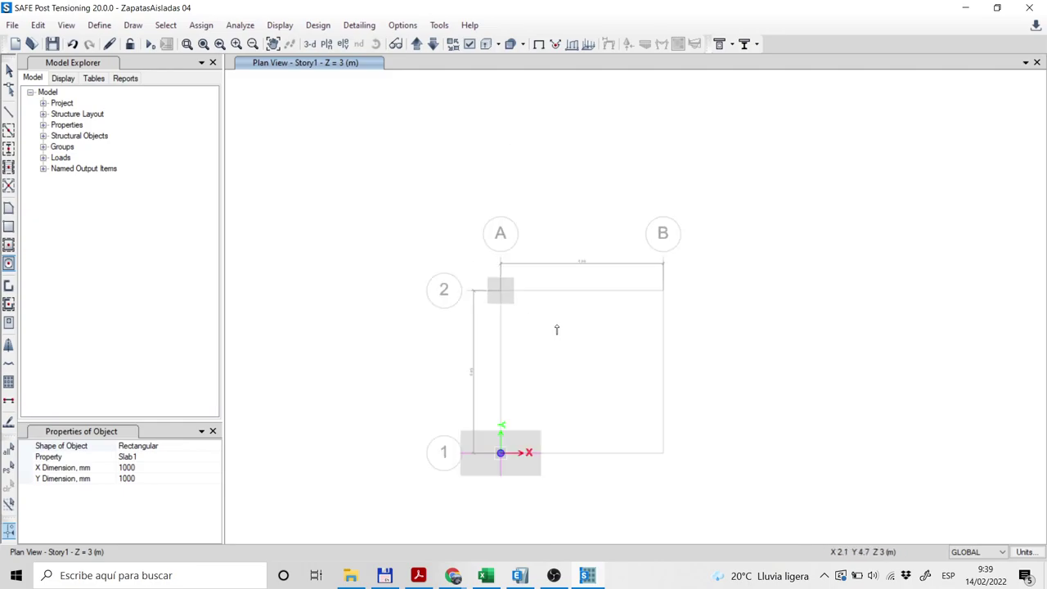
scroll(508, 360, up, 5)
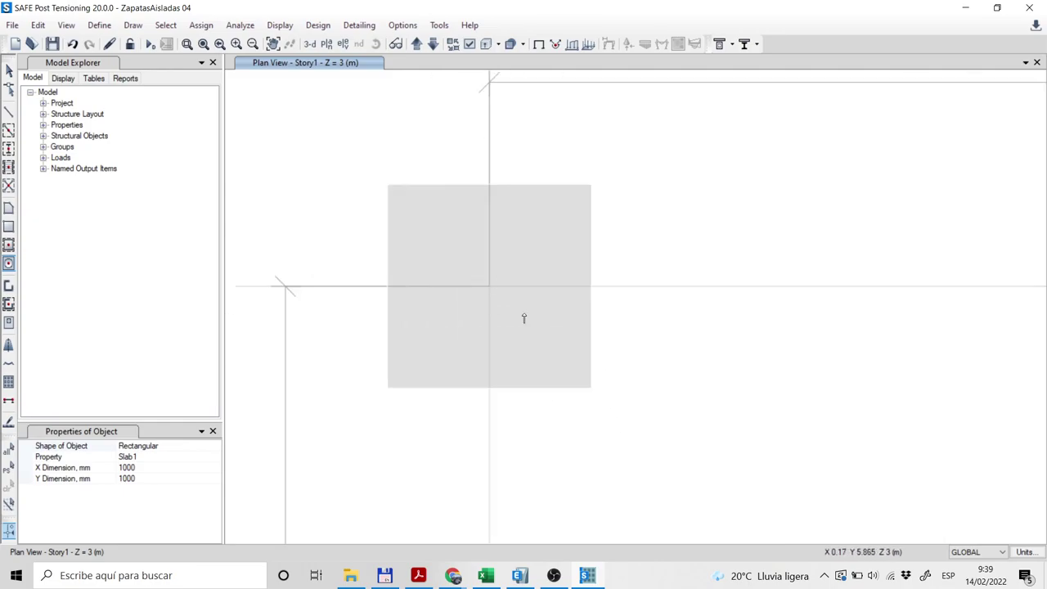
scroll(601, 358, down, 2)
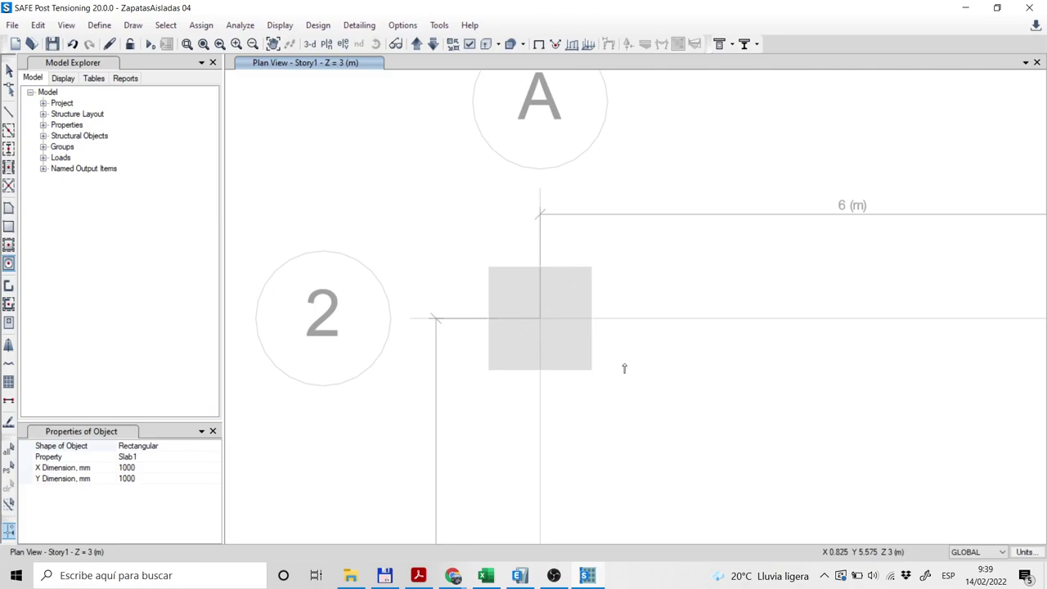
scroll(620, 425, down, 2)
middle_drag(682, 444, 548, 347)
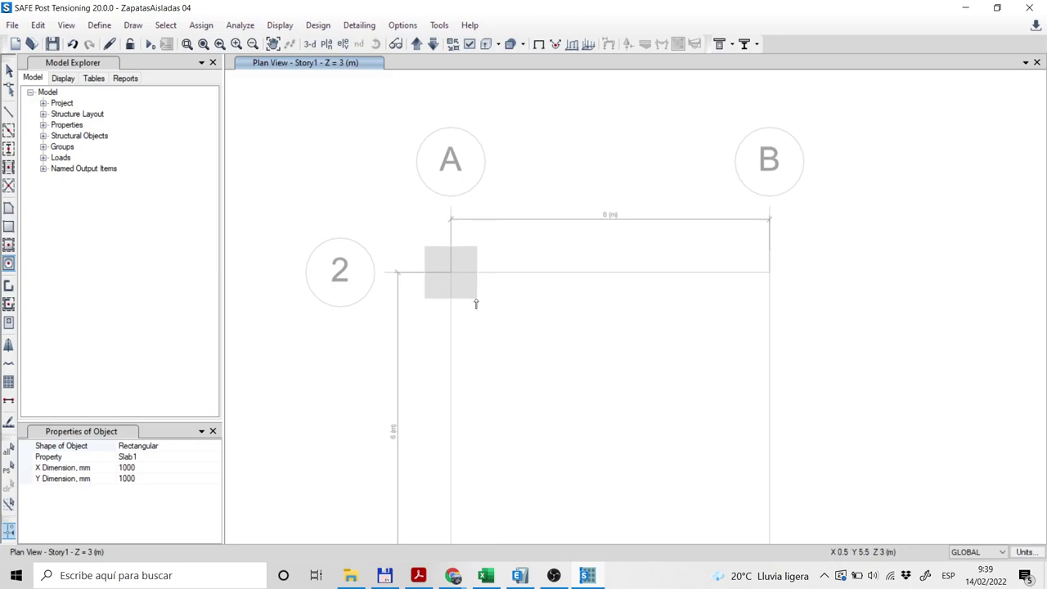
scroll(442, 264, up, 4)
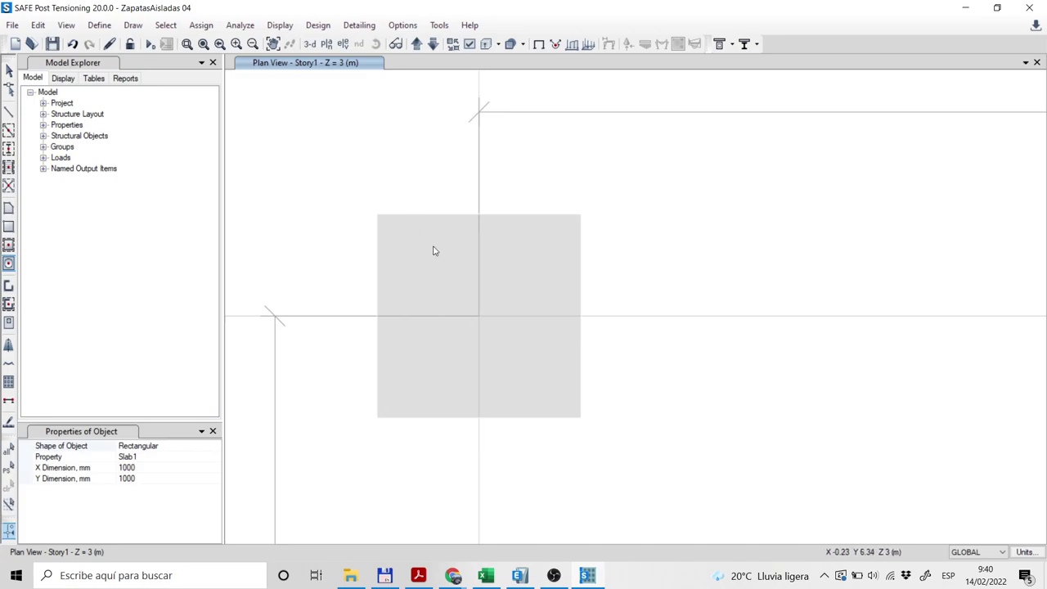
scroll(819, 442, down, 5)
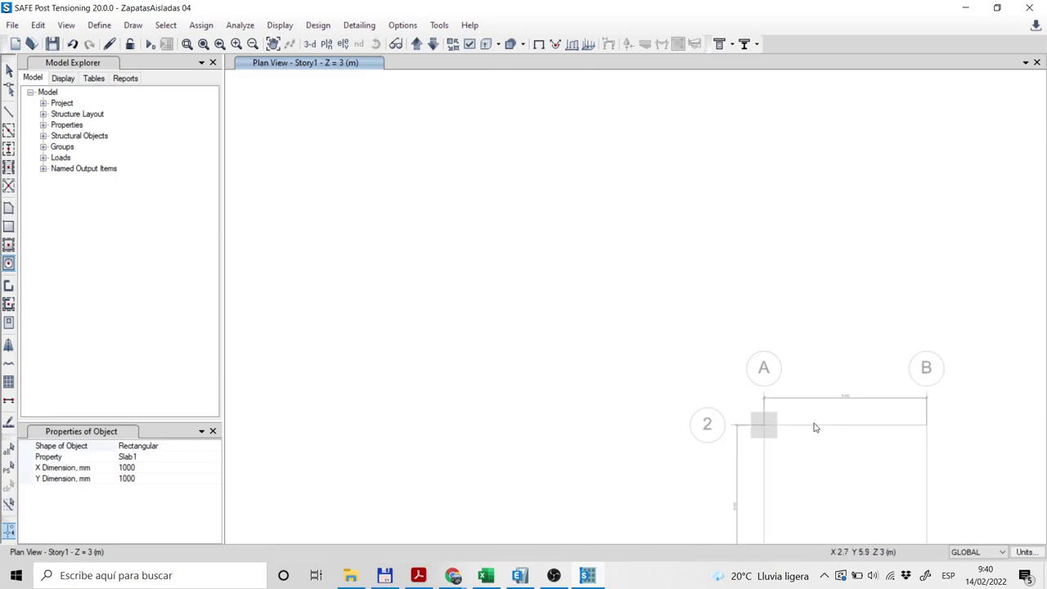
Set the X dimension to 2000 mm and place a 2000 × 1000 mm Slab1 footing centred on grid point B-2.
middle_drag(815, 427, 551, 311)
scroll(640, 320, up, 2)
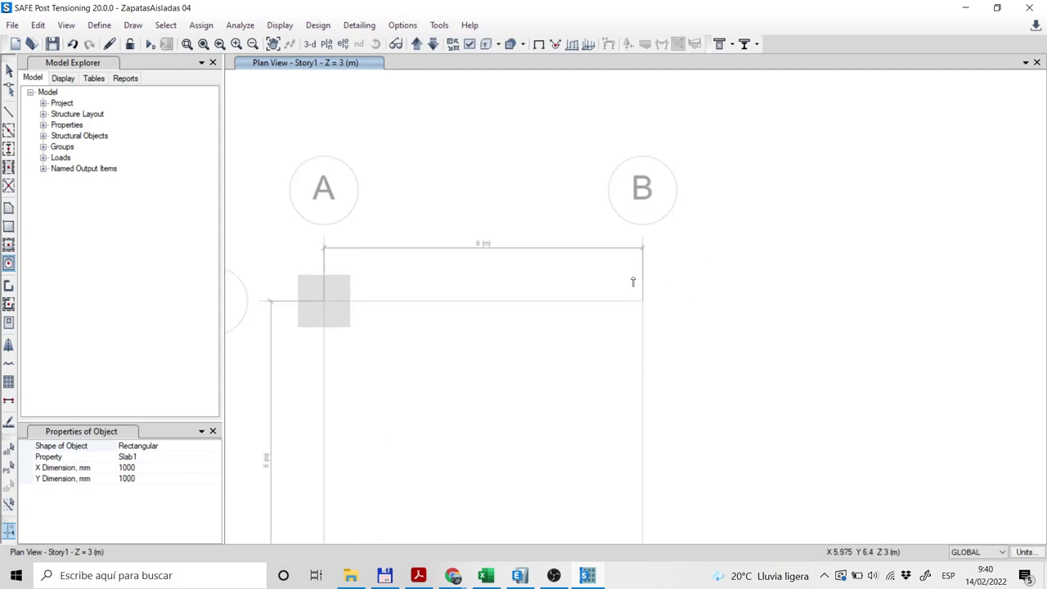
click(141, 467)
drag(141, 467, 110, 474)
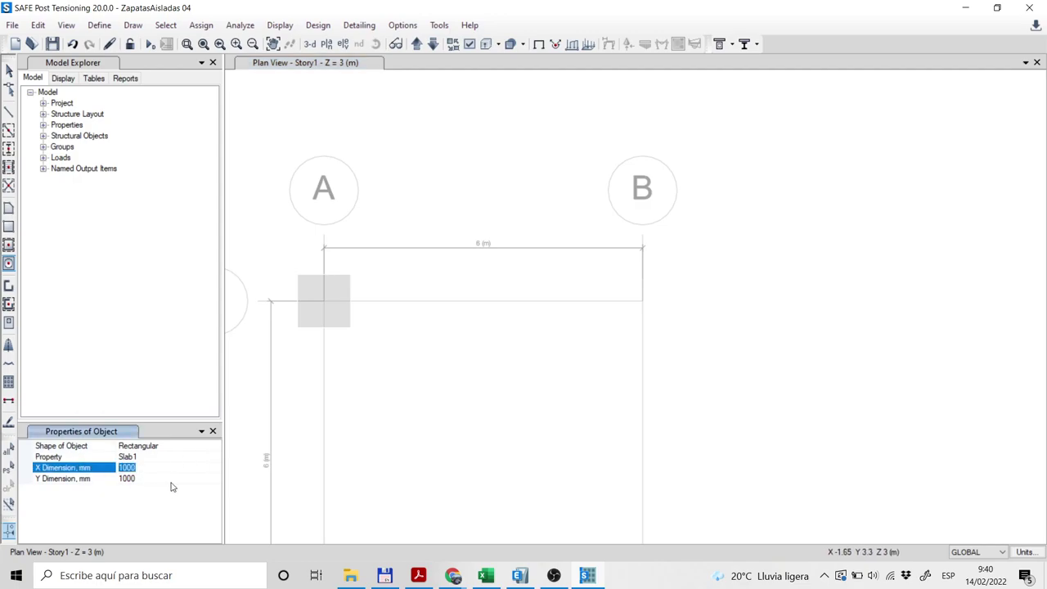
text(200)
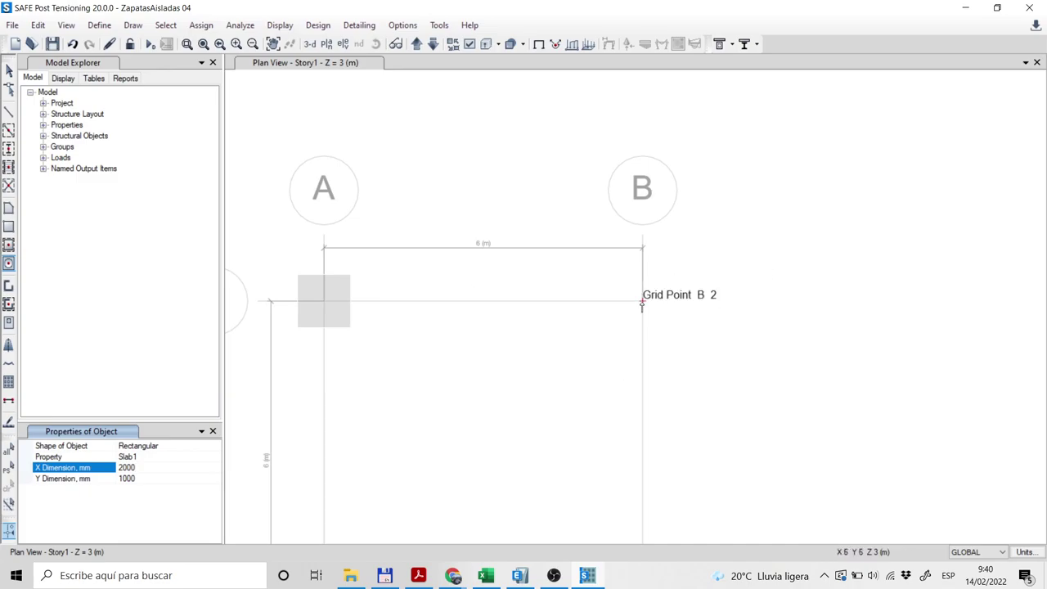
click(642, 302)
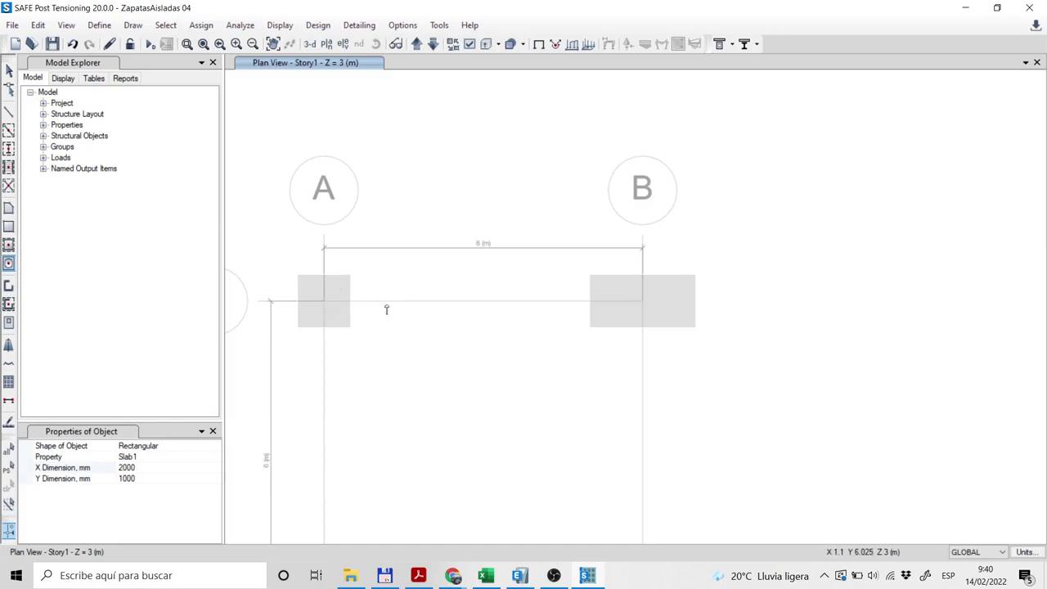
key(Escape)
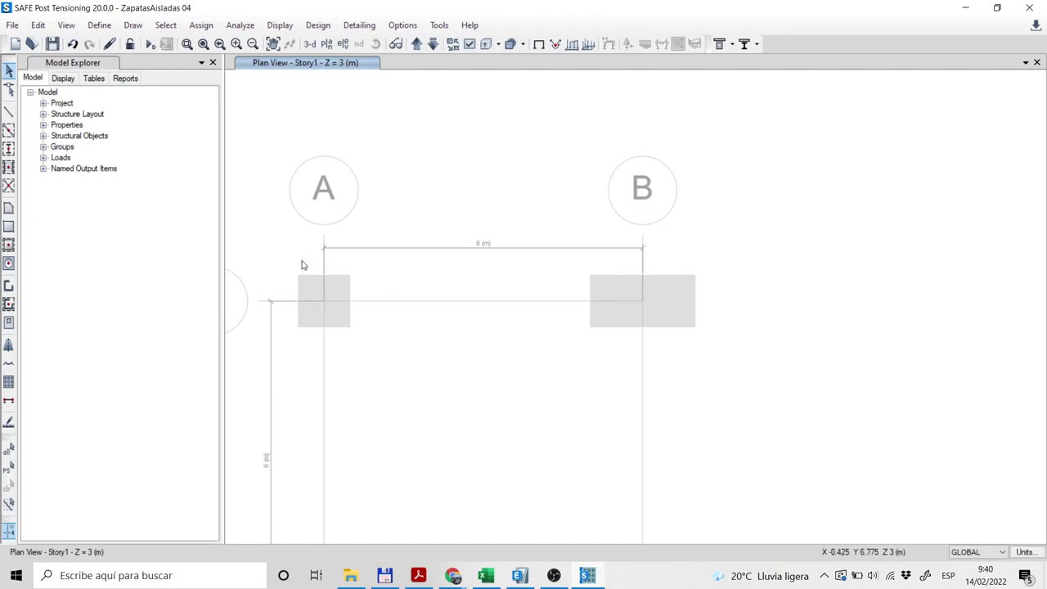
Minimize SAFE and all the other open windows to reveal the Windows desktop.
scroll(288, 278, up, 4)
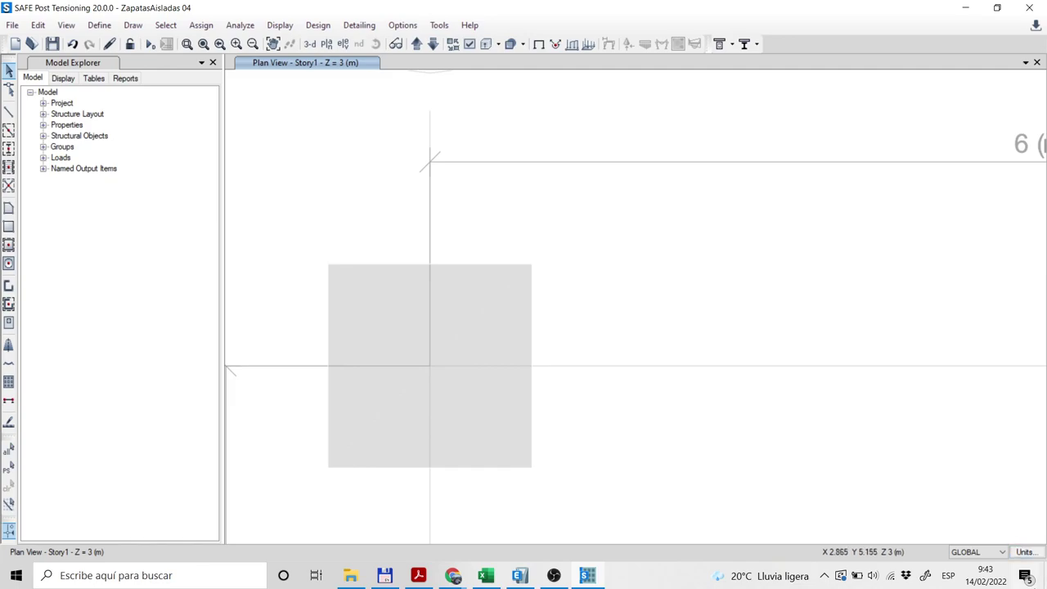
click(966, 9)
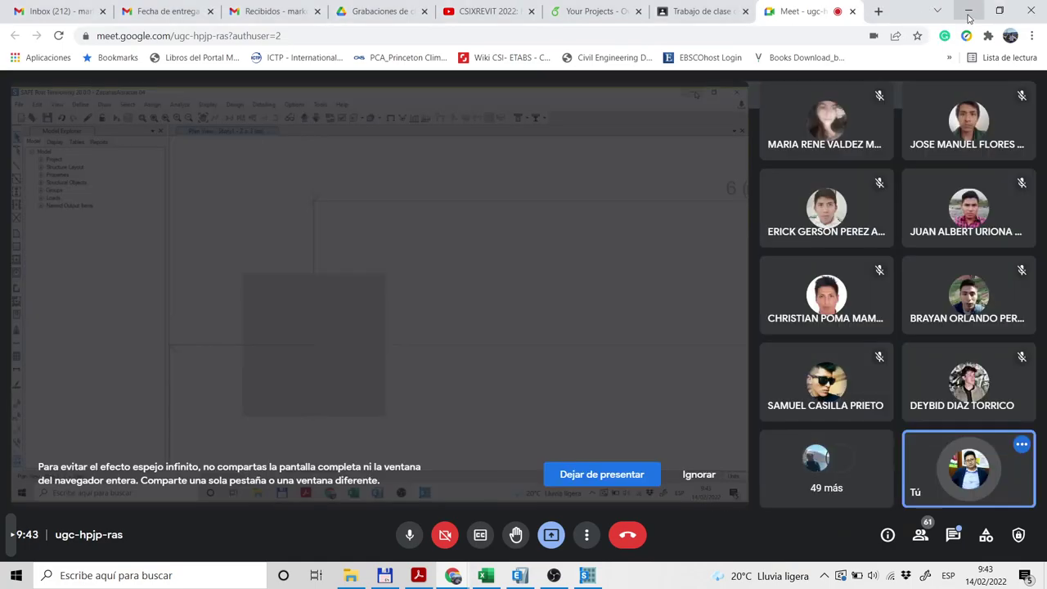
click(968, 11)
click(967, 9)
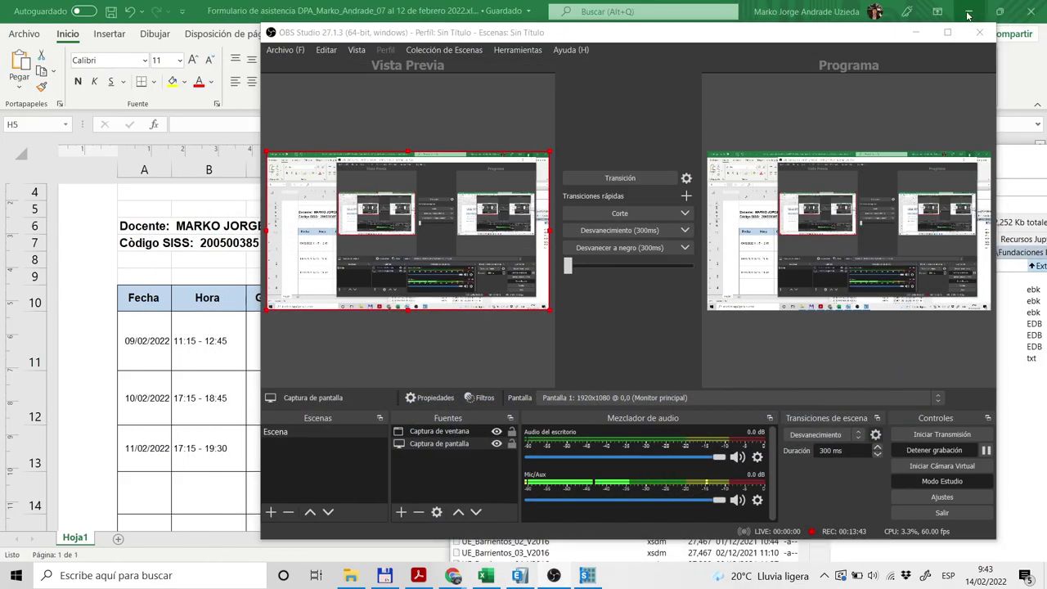
click(968, 12)
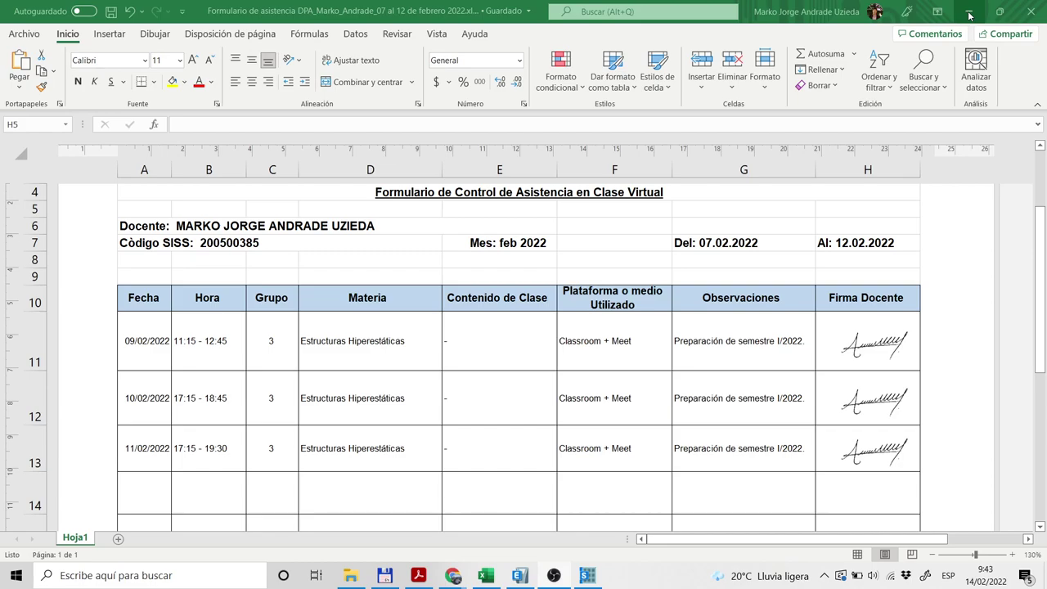
click(968, 12)
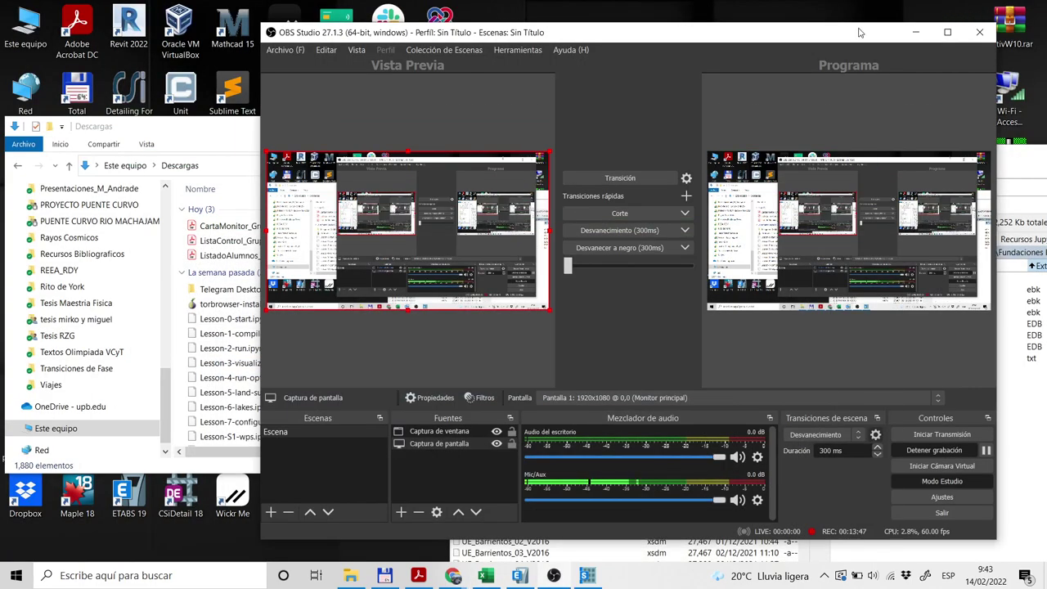
click(918, 33)
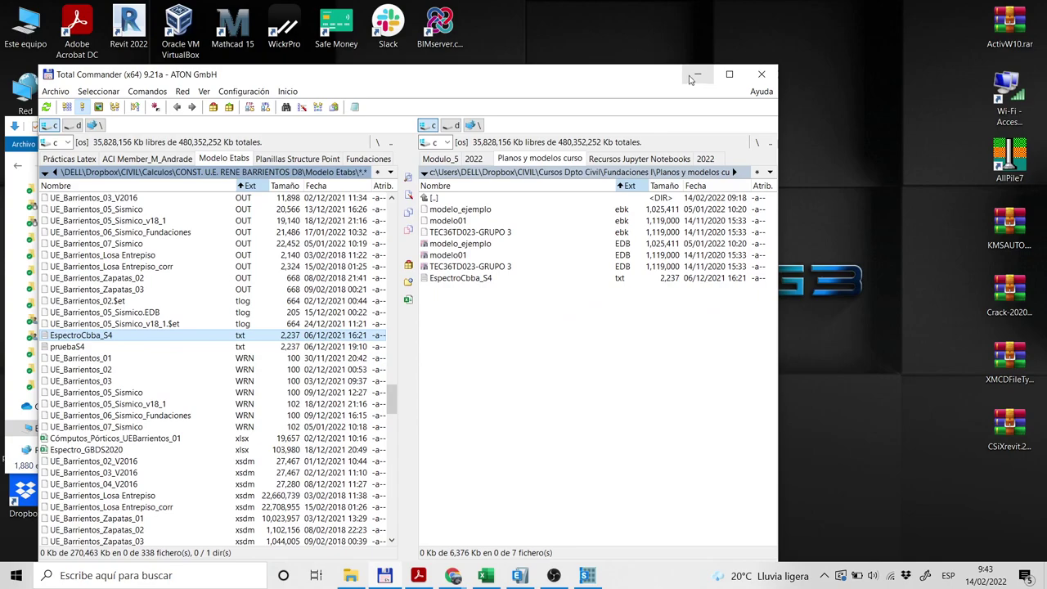
click(698, 77)
click(561, 126)
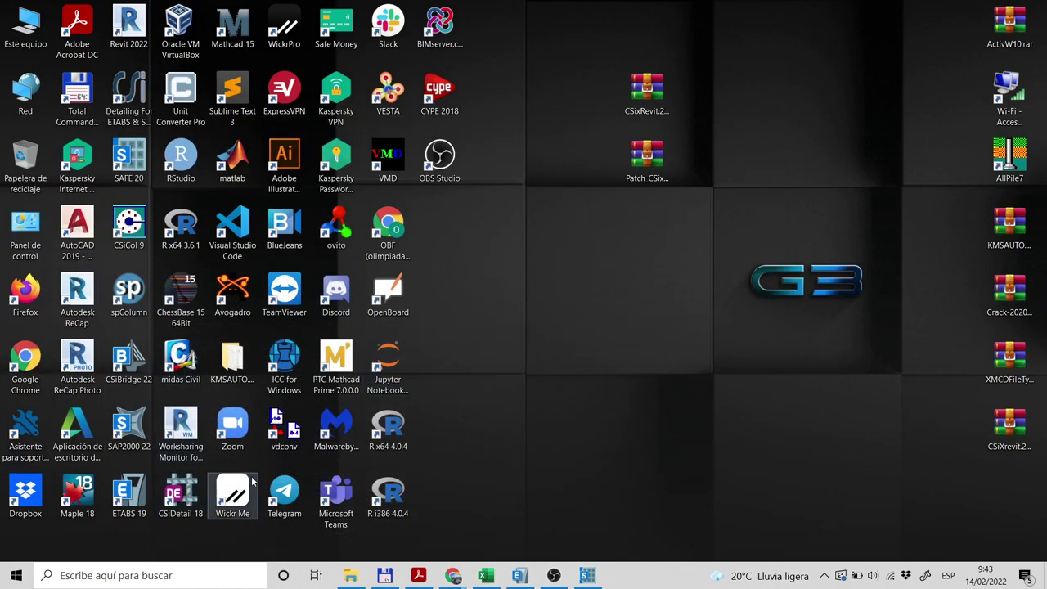
Start OpenBoard and switch it from the whiteboard to desktop annotation mode.
click(379, 293)
double_click(375, 296)
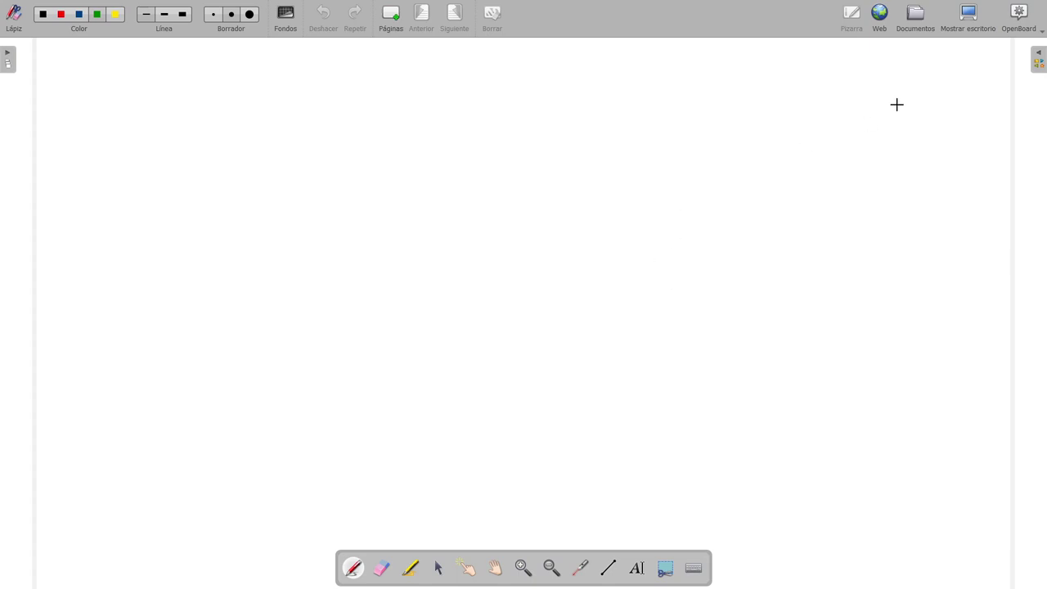
click(968, 14)
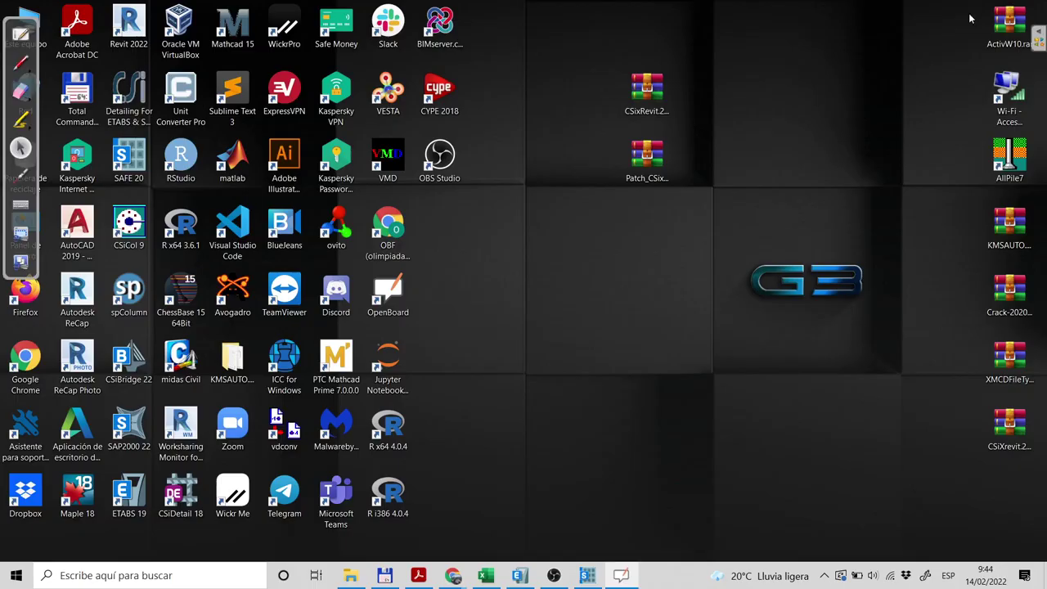
Switch to SAFE and move the OpenBoard palette over the Model Explorer so it no longer covers the drawing tools.
click(591, 576)
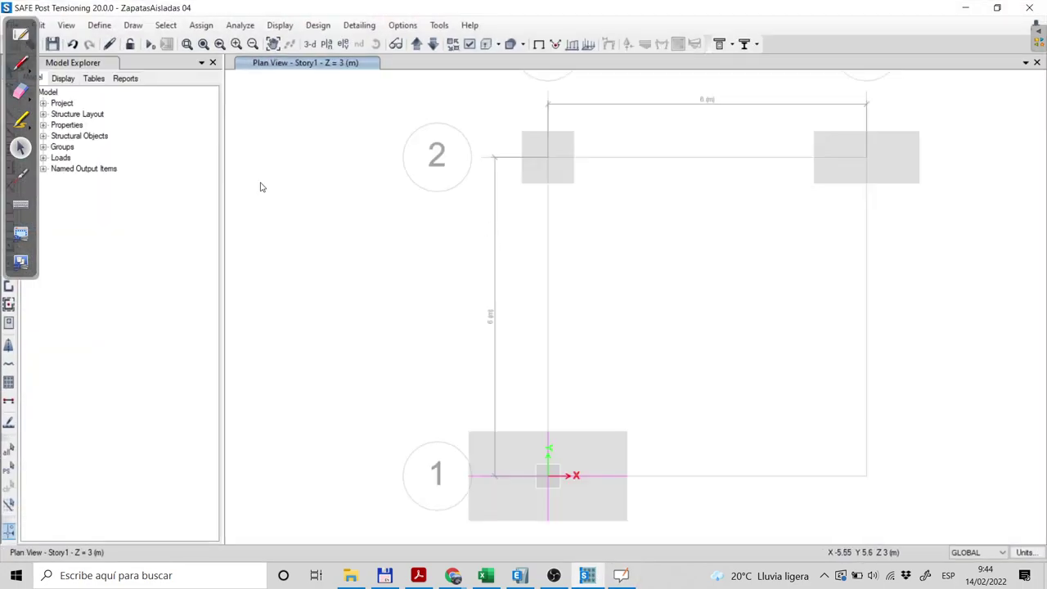
drag(31, 23, 113, 141)
click(103, 185)
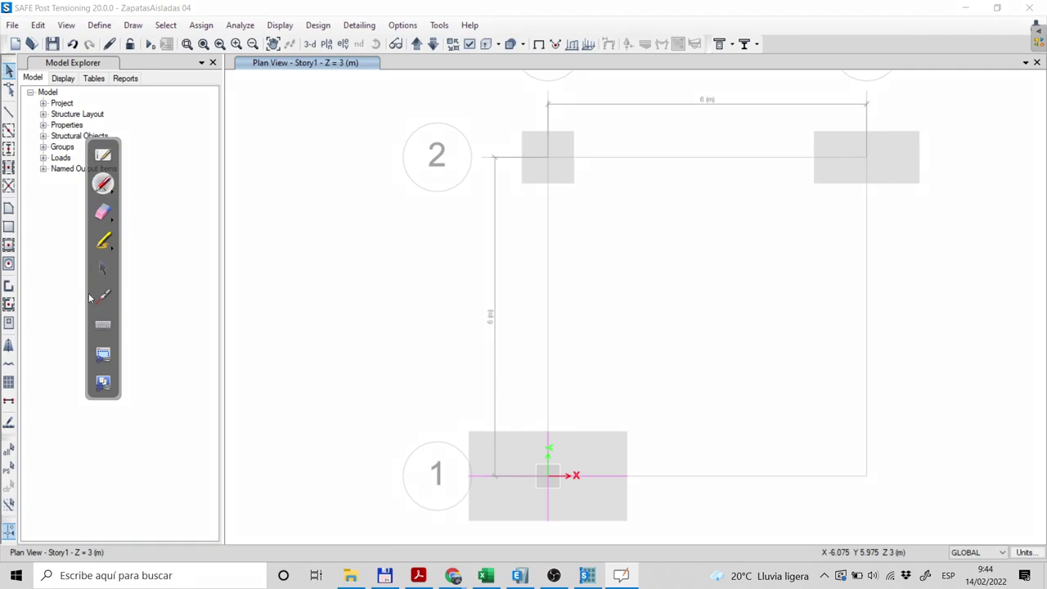
click(104, 268)
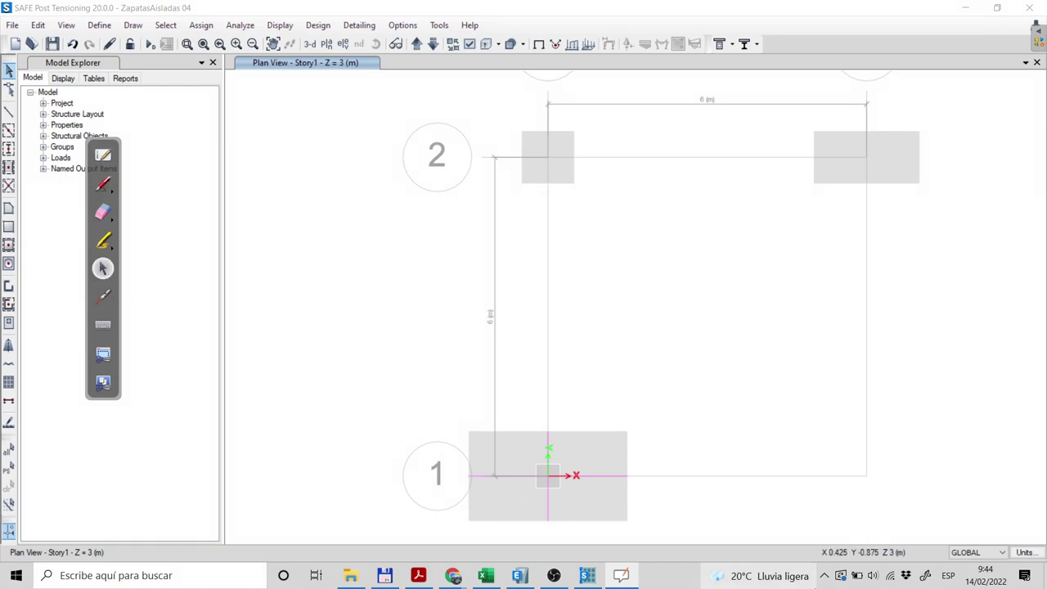
Sketch a small square column in the upper-left corner of the A-2 footing with the pen and label both sides 30 cm.
scroll(521, 130, up, 3)
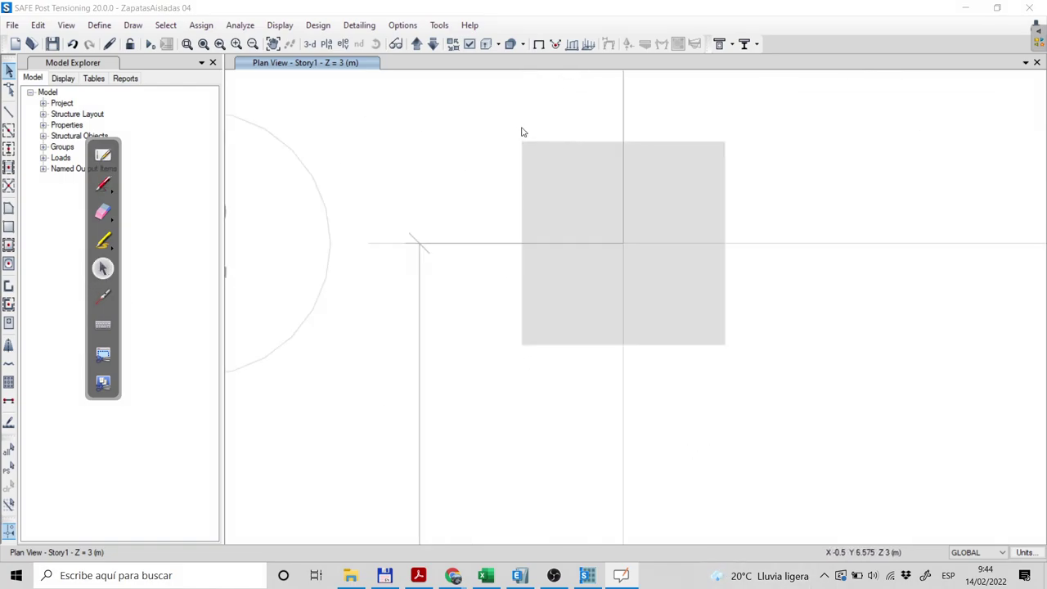
middle_drag(627, 283, 711, 393)
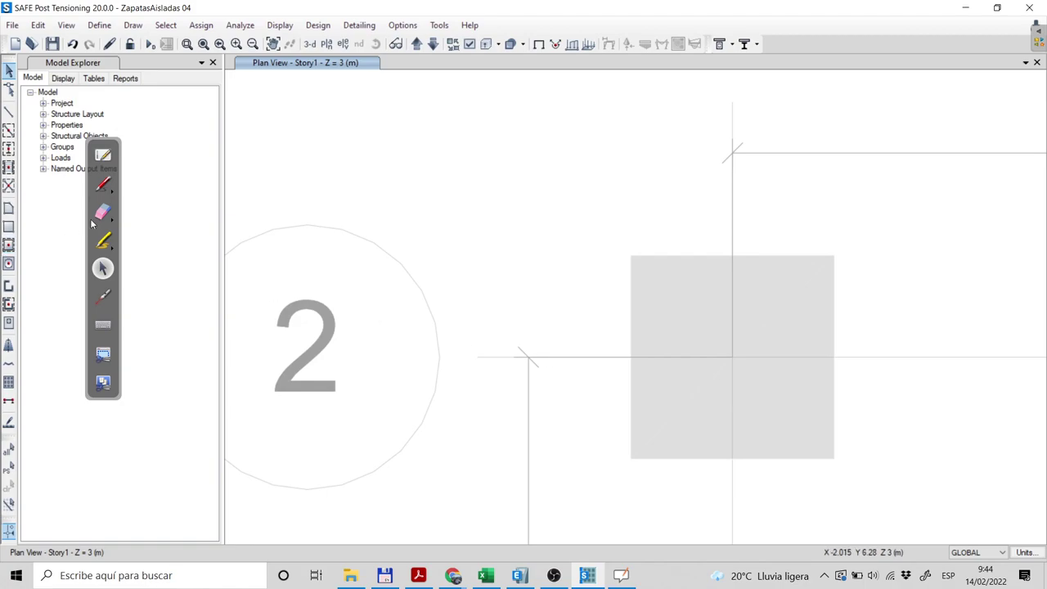
click(105, 184)
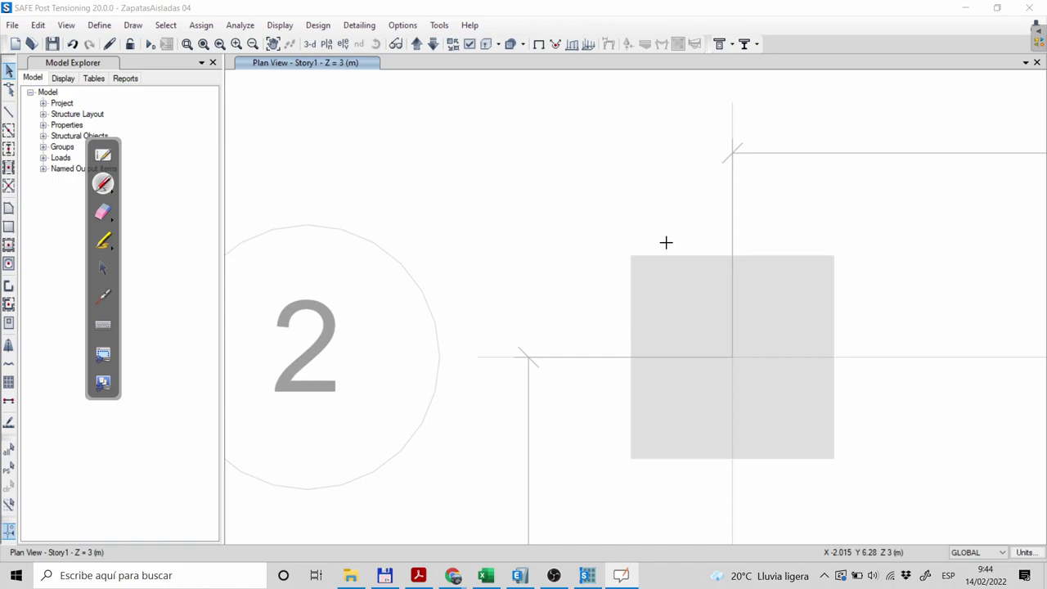
mouse_move(634, 255)
mouse_down()
mouse_move(637, 284)
mouse_move(636, 253)
mouse_move(668, 248)
mouse_move(672, 293)
mouse_move(638, 296)
mouse_move(673, 292)
mouse_up()
drag(632, 220, 631, 232)
drag(643, 225, 676, 231)
drag(686, 230, 697, 230)
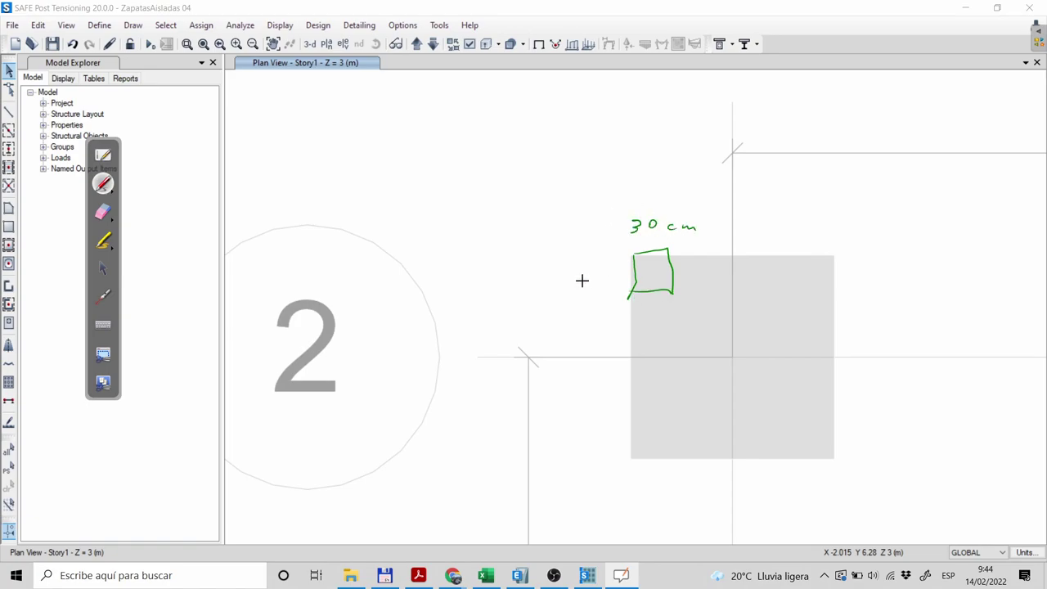
drag(560, 268, 610, 280)
Mark the sketched column's centre with an X, add dashed lines to both footing axes, and draw a curved arrow out from it.
drag(648, 268, 655, 311)
click(652, 280)
drag(656, 323, 655, 333)
drag(656, 340, 655, 349)
drag(677, 274, 683, 273)
drag(691, 273, 697, 274)
drag(703, 273, 710, 274)
drag(716, 274, 734, 273)
mouse_move(652, 270)
mouse_down()
mouse_move(596, 231)
mouse_move(642, 156)
mouse_move(637, 163)
mouse_up()
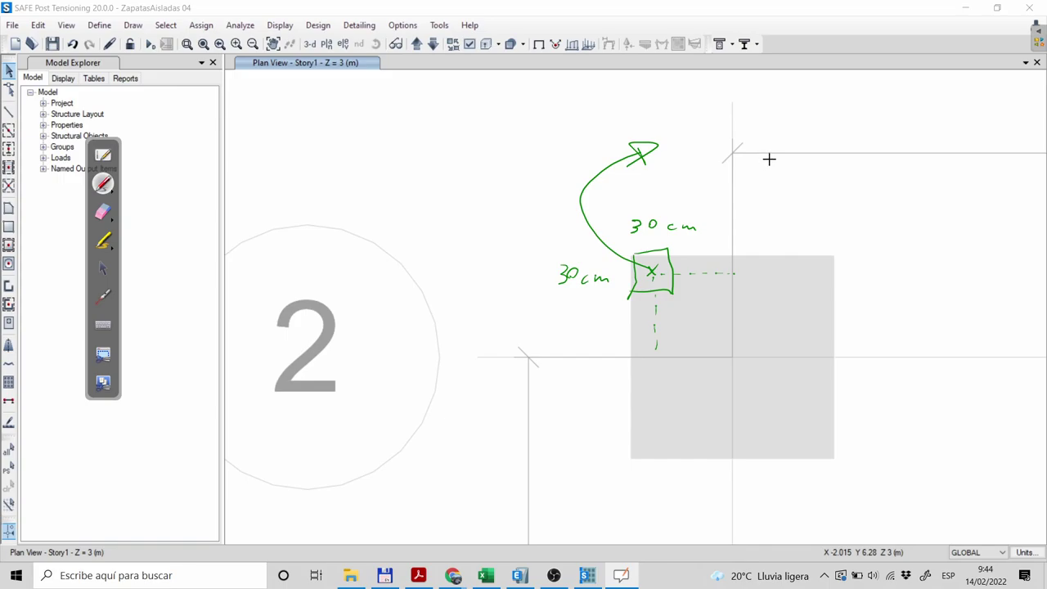
Annotate the footing's width and height as 1 m each and mark its centre with the coordinates (0; 6).
mouse_move(631, 479)
mouse_down()
mouse_move(631, 503)
mouse_move(852, 503)
mouse_move(830, 515)
mouse_up()
drag(817, 512, 851, 493)
drag(615, 507, 637, 489)
mouse_move(751, 515)
mouse_down()
mouse_move(754, 504)
mouse_move(757, 525)
mouse_move(789, 528)
mouse_up()
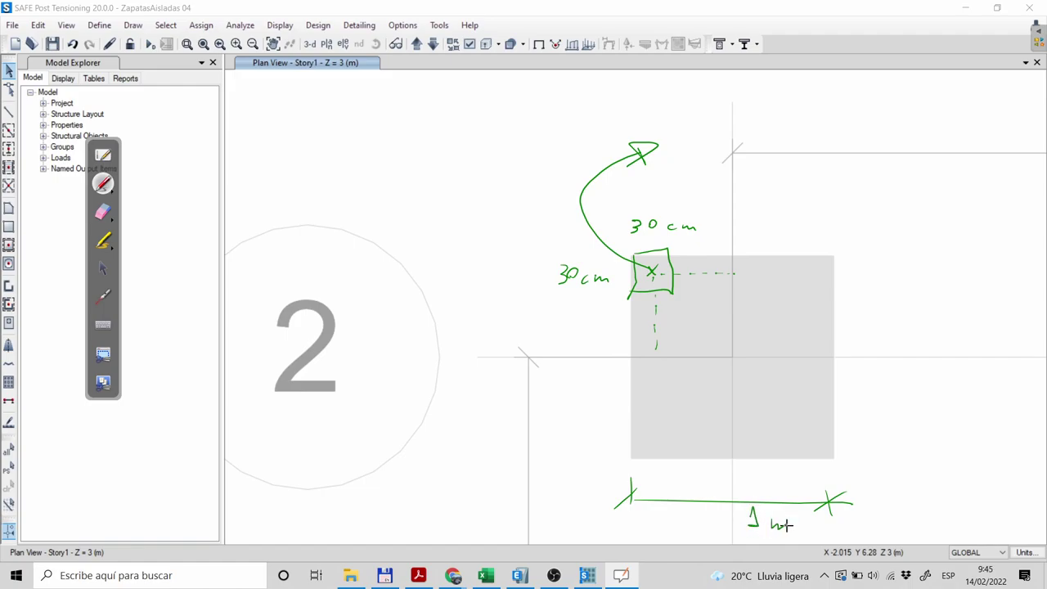
mouse_move(891, 266)
mouse_down()
mouse_move(915, 457)
mouse_move(929, 450)
mouse_move(903, 255)
mouse_move(872, 279)
mouse_up()
drag(929, 437, 900, 468)
drag(931, 373, 936, 401)
mouse_move(923, 402)
mouse_down()
mouse_move(936, 377)
mouse_move(980, 400)
mouse_up()
mouse_move(741, 350)
mouse_down()
mouse_move(725, 370)
mouse_move(739, 368)
mouse_move(750, 393)
mouse_move(762, 381)
mouse_move(802, 404)
mouse_up()
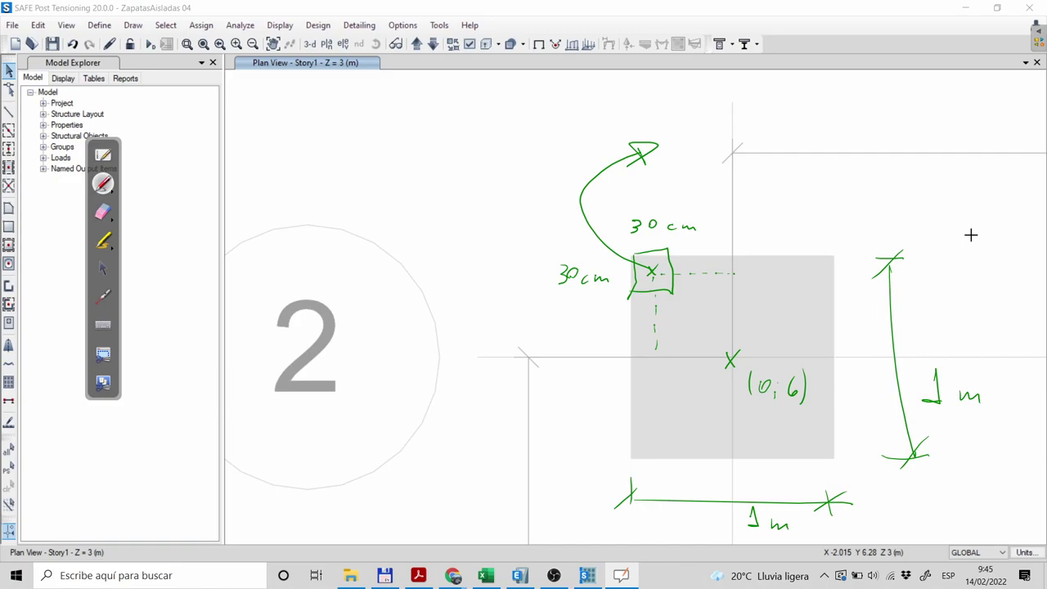
Write the column centre coordinates (-0.35; 6.35) beside the arrowhead and return OpenBoard to its pointer mode.
key(XF86AudioRaiseVolume)
mouse_move(684, 123)
mouse_down()
mouse_move(675, 155)
mouse_move(712, 136)
mouse_up()
click(717, 149)
drag(726, 135, 741, 150)
mouse_move(744, 135)
mouse_down()
mouse_move(754, 133)
mouse_move(761, 159)
mouse_up()
click(765, 143)
mouse_move(791, 128)
mouse_down()
mouse_move(787, 147)
mouse_move(831, 148)
mouse_up()
click(801, 147)
drag(861, 114, 857, 157)
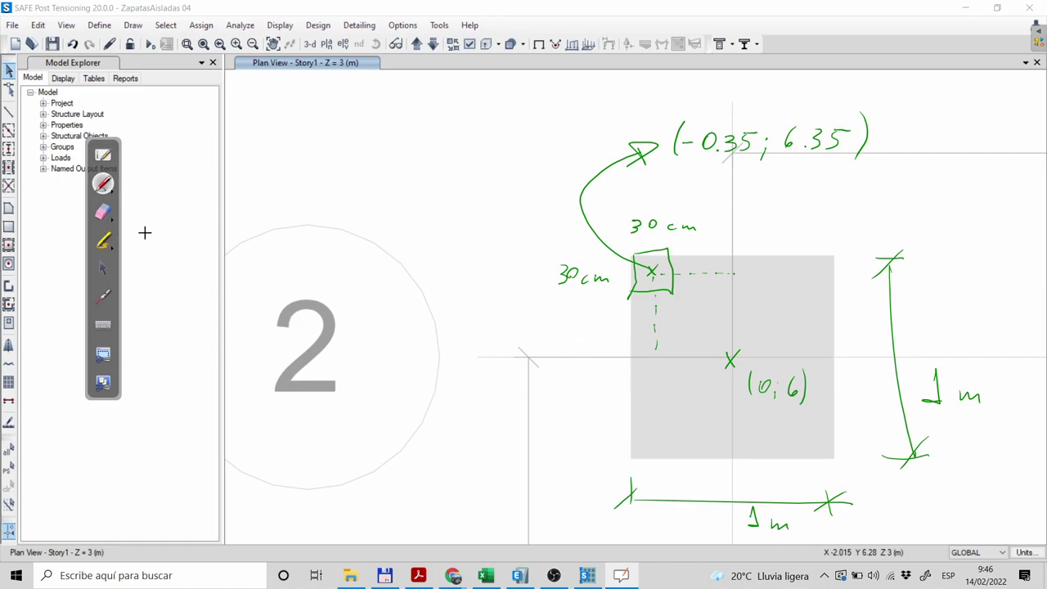
click(99, 270)
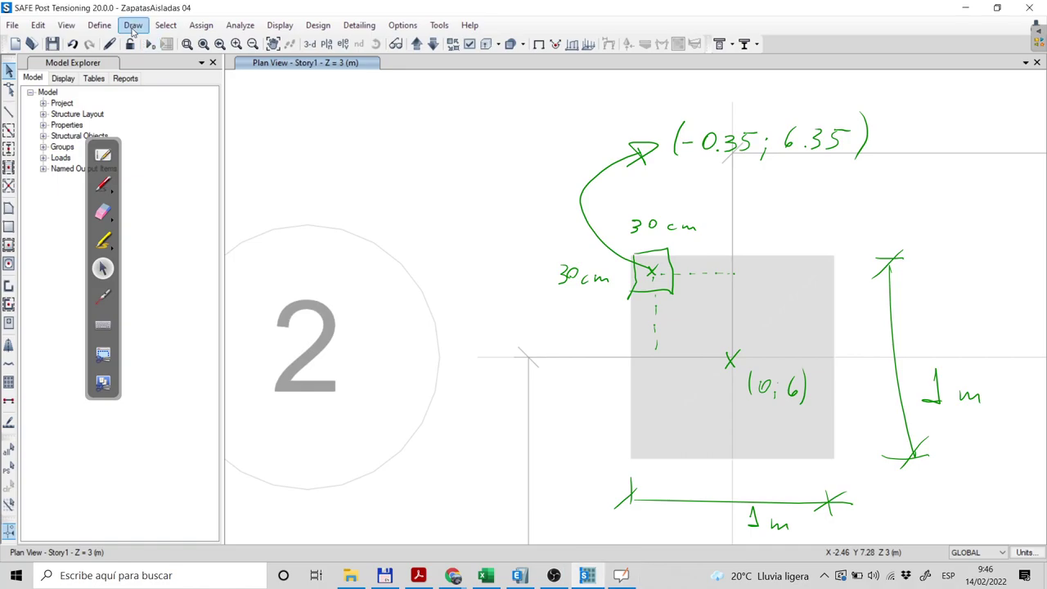
click(135, 26)
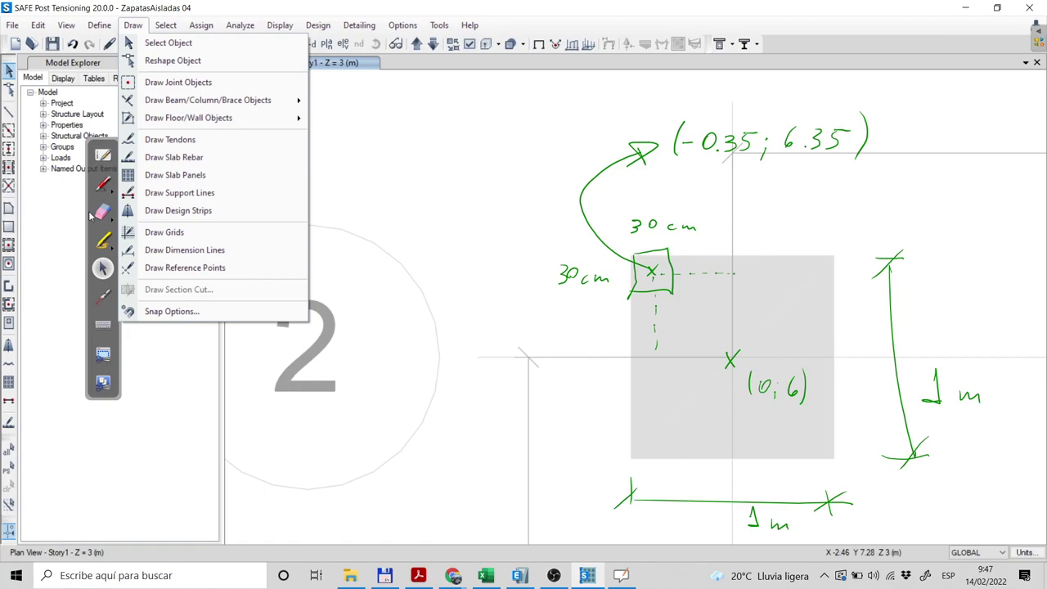
click(447, 140)
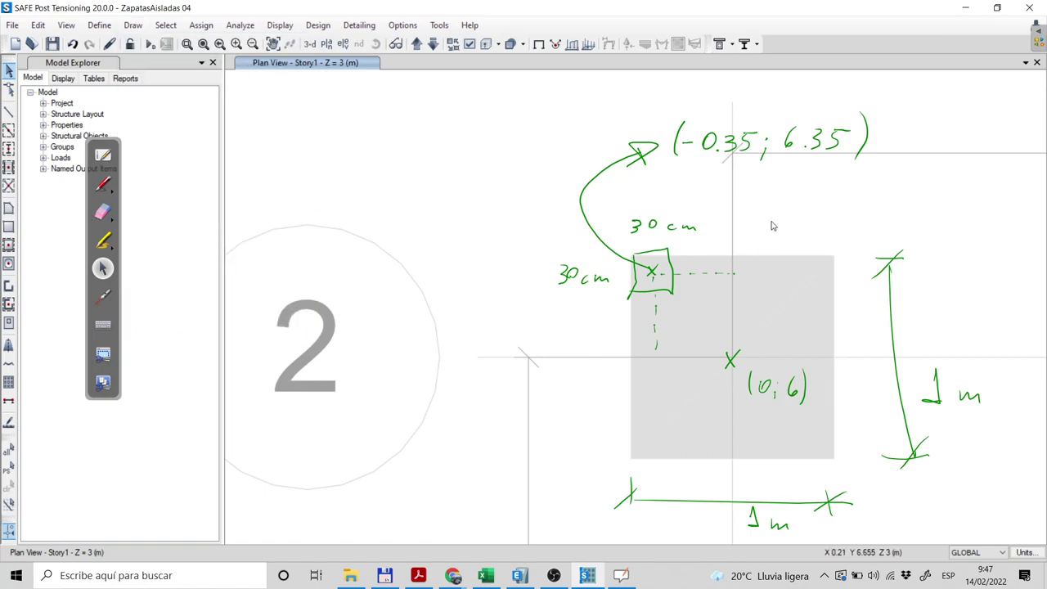
Modify the GLOBAL grid system by adding an X grid line C at ordinate -0.35 m.
right_click(417, 167)
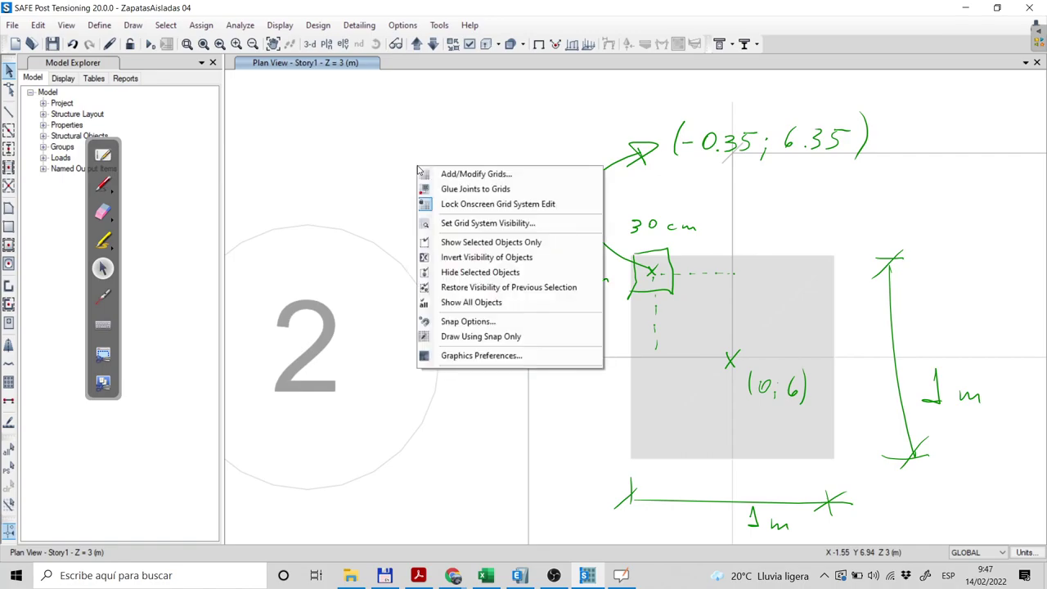
click(478, 173)
drag(530, 151, 303, 114)
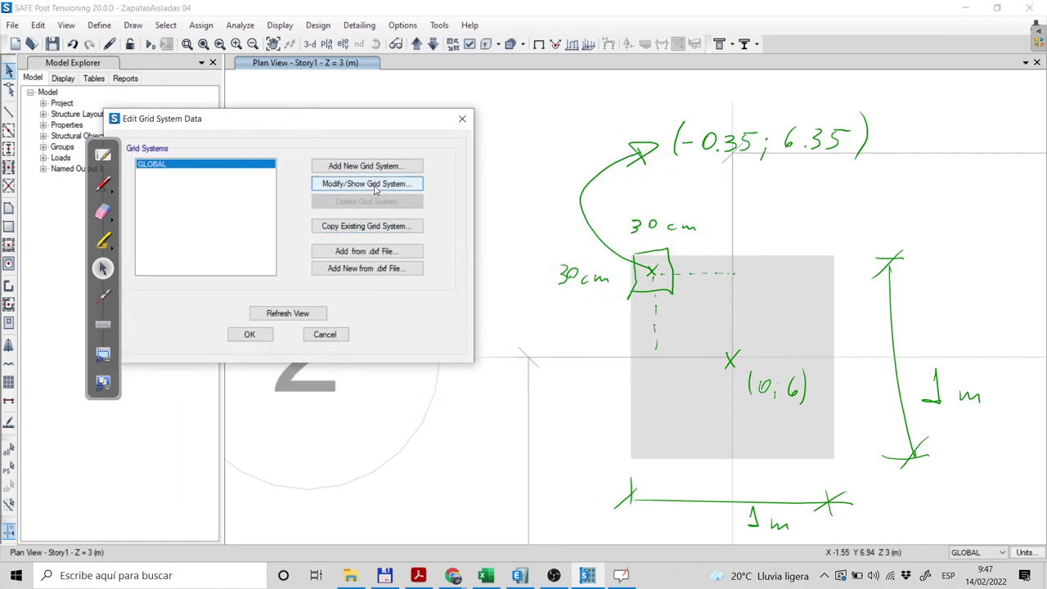
click(371, 184)
drag(572, 43, 516, 129)
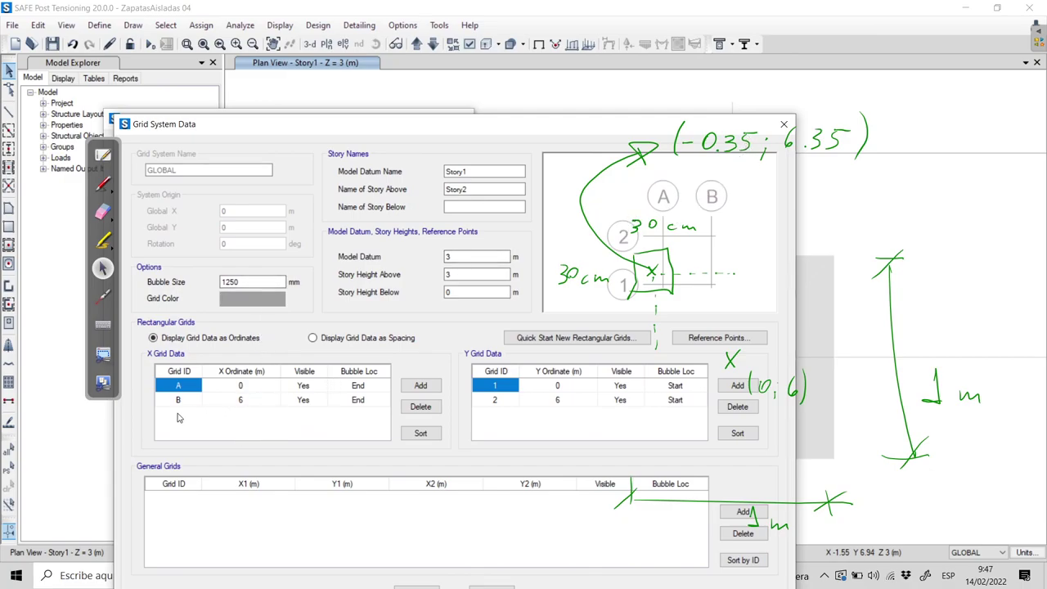
click(421, 385)
click(248, 415)
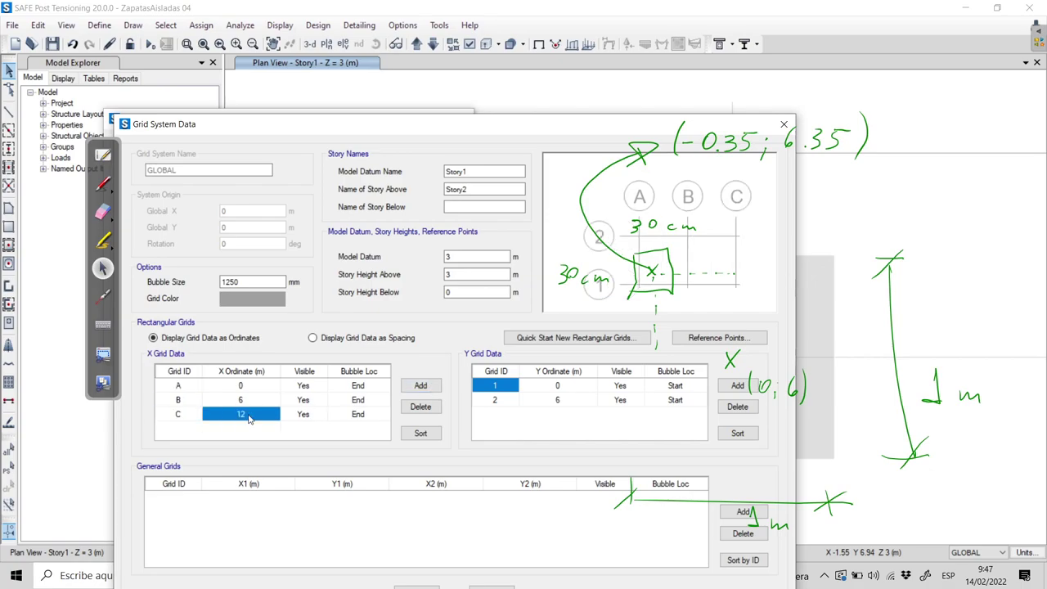
text(-0.35)
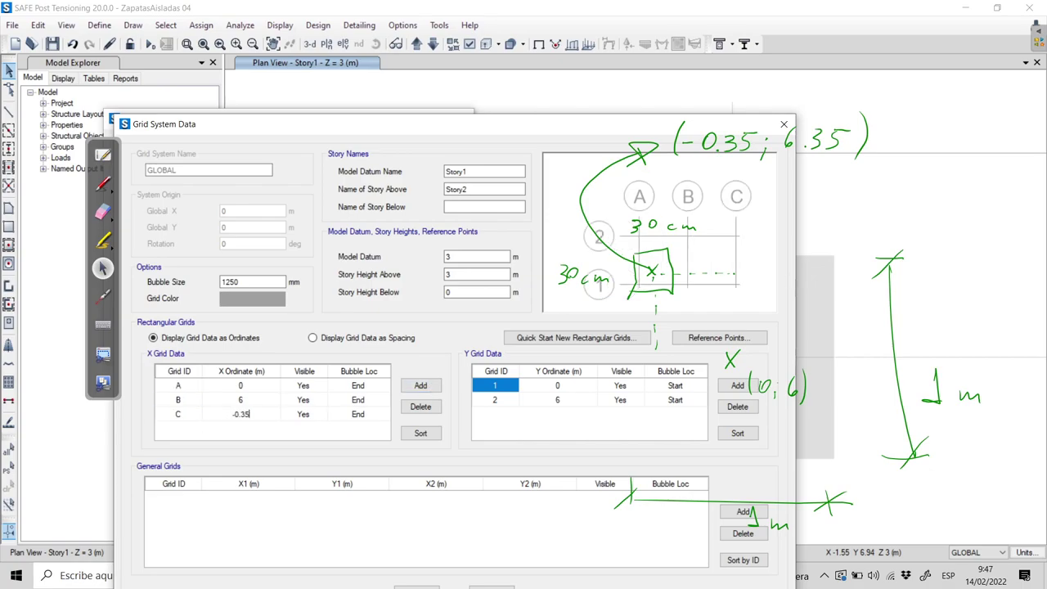
key(Return)
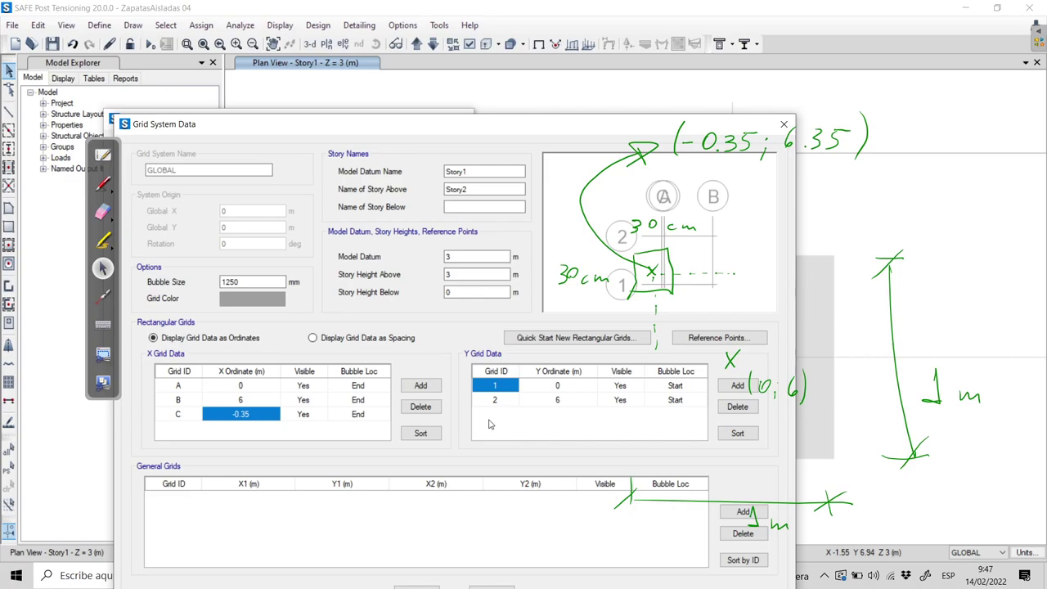
Add a Y grid line 3 at ordinate 6.35 m and apply the grid changes to the model.
click(740, 390)
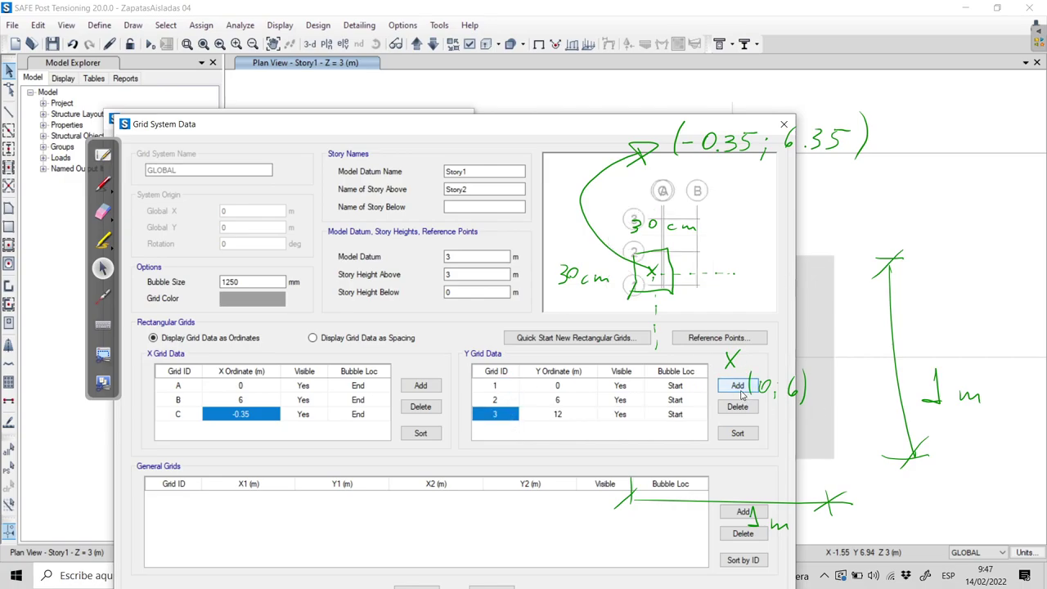
click(560, 416)
text(6.35)
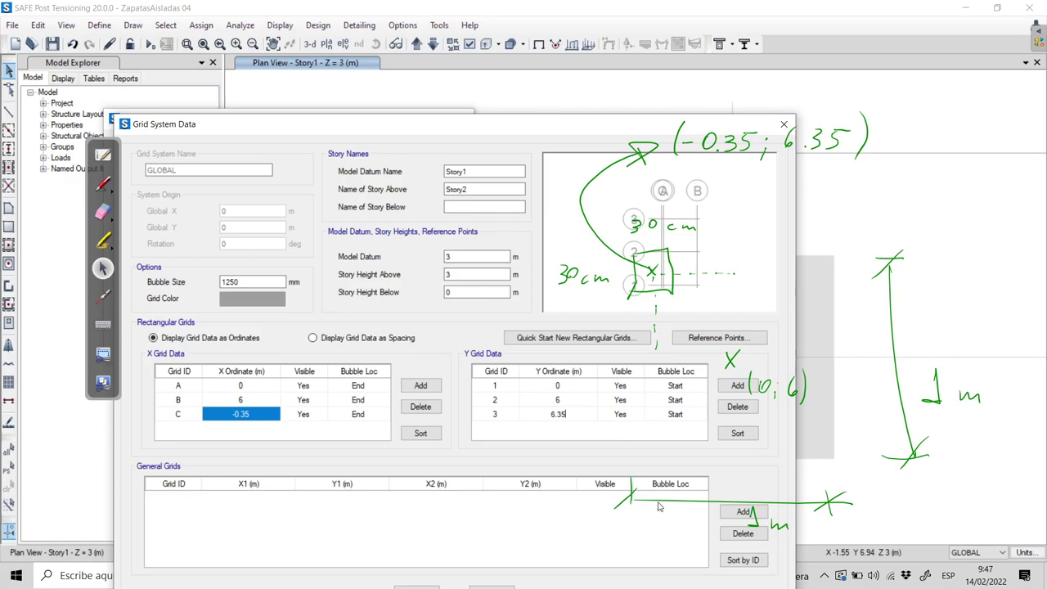
drag(562, 129, 550, 62)
click(403, 524)
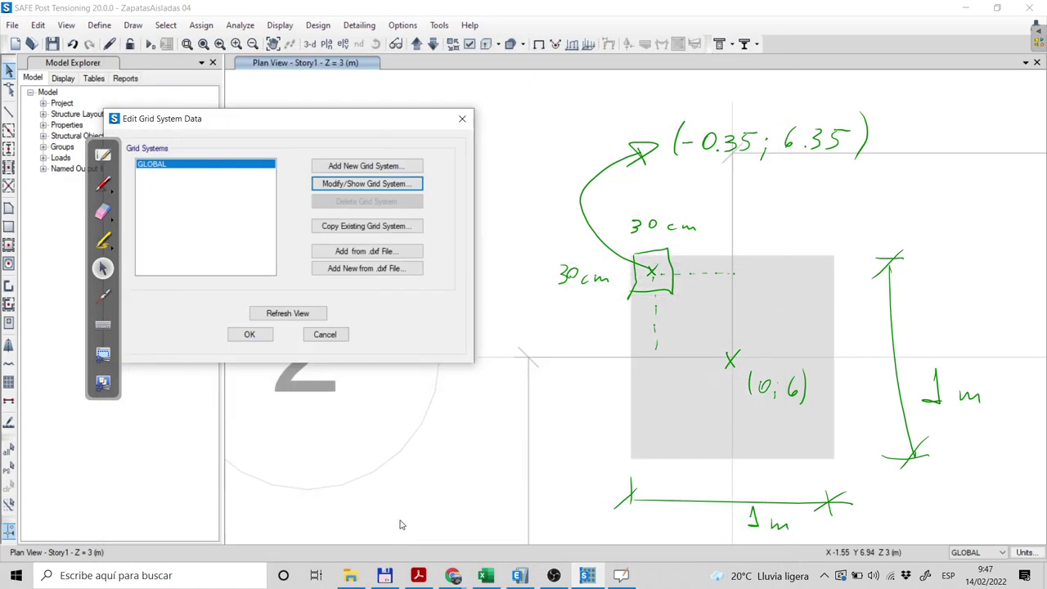
click(250, 333)
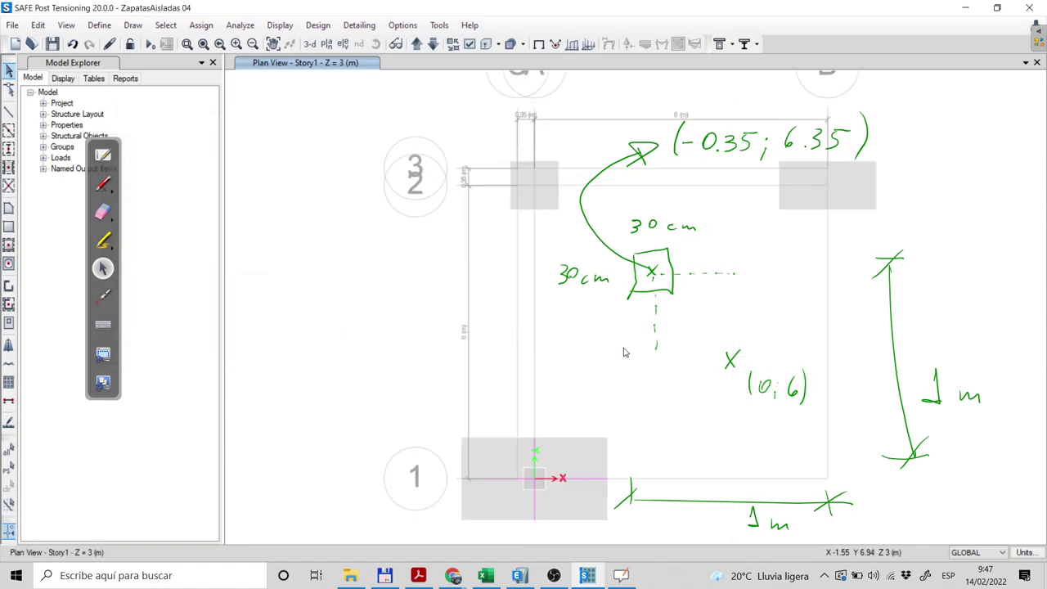
Erase all the green annotations over the plan view and restore OpenBoard's pointer mode.
scroll(525, 170, up, 3)
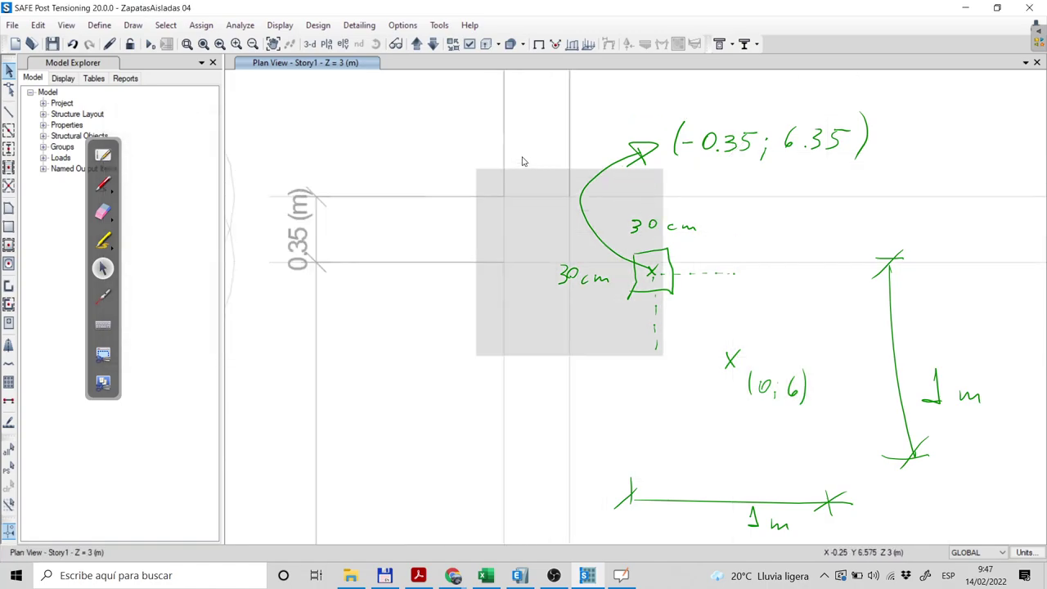
scroll(521, 201, up, 2)
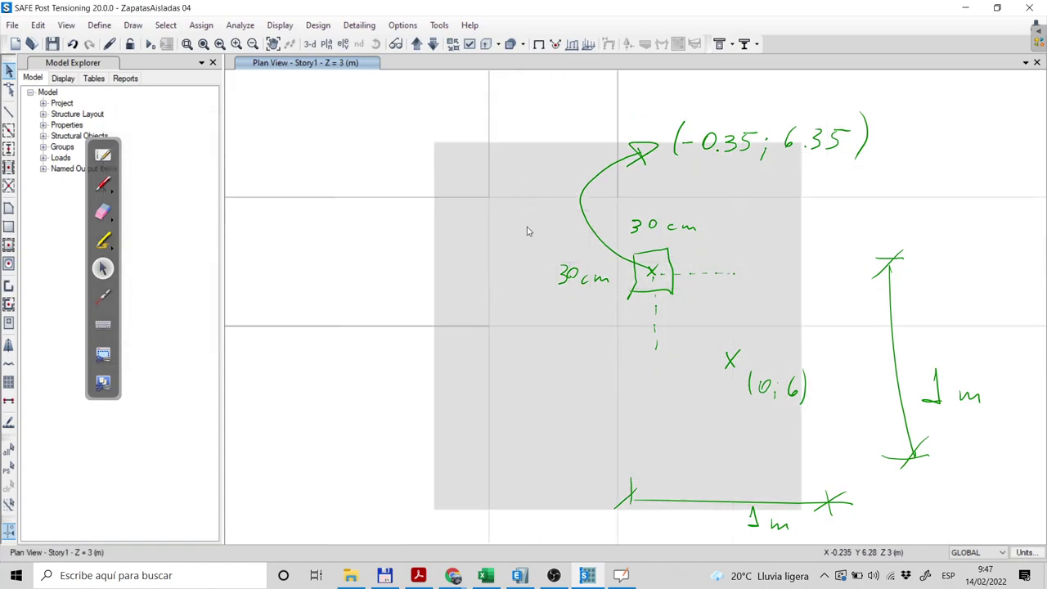
scroll(533, 234, down, 2)
middle_drag(500, 240, 432, 303)
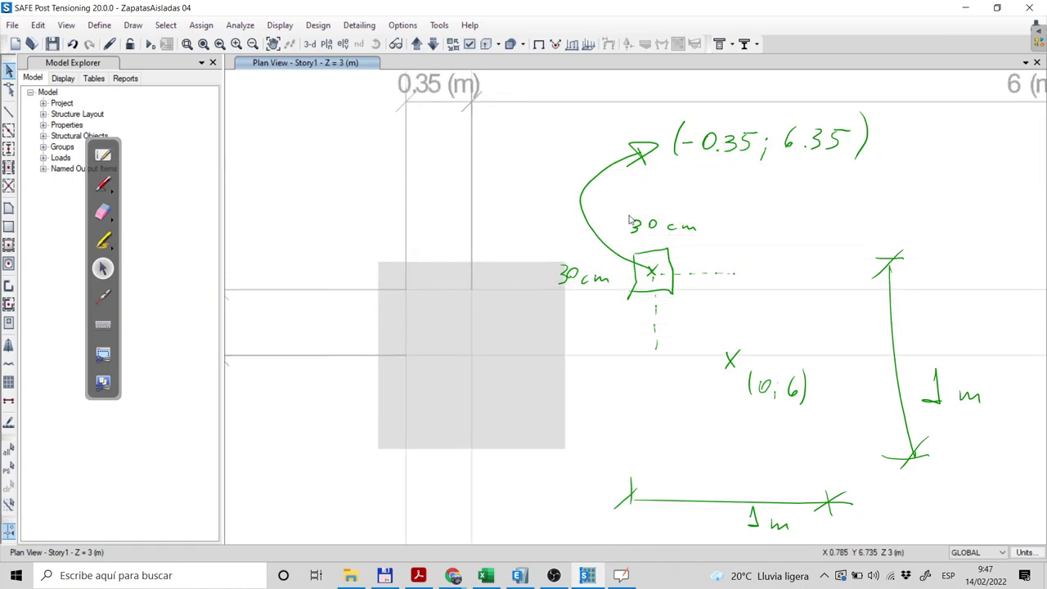
click(103, 212)
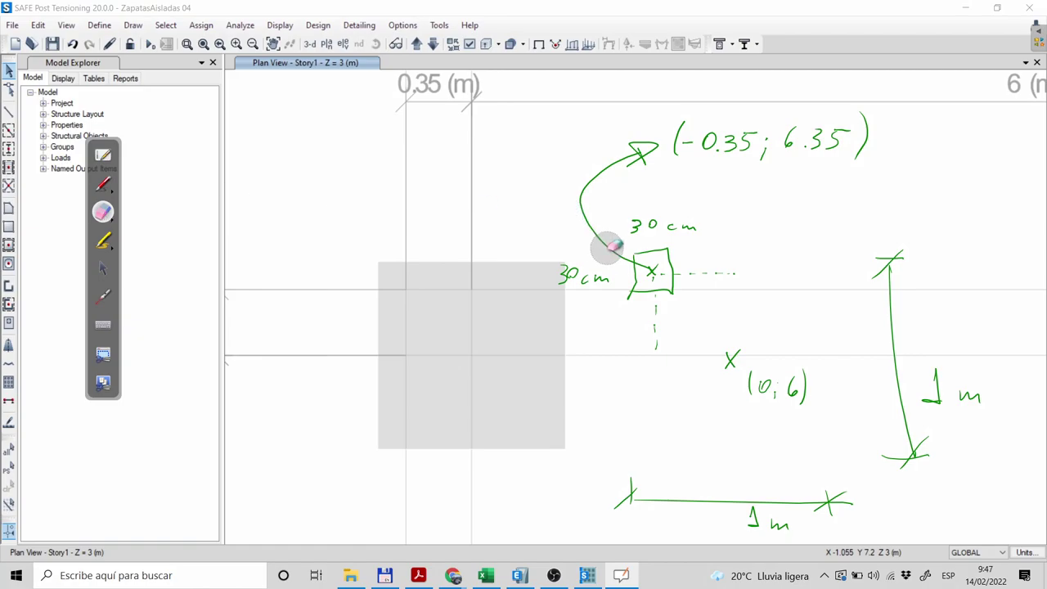
mouse_move(582, 252)
mouse_down()
mouse_move(784, 275)
mouse_move(628, 226)
mouse_move(759, 126)
mouse_move(882, 152)
mouse_up()
mouse_move(634, 235)
mouse_down()
mouse_move(621, 305)
mouse_move(733, 300)
mouse_move(905, 367)
mouse_move(705, 391)
mouse_move(1008, 466)
mouse_move(960, 440)
mouse_move(911, 387)
mouse_move(954, 381)
mouse_move(921, 350)
mouse_move(926, 332)
mouse_move(874, 286)
mouse_up()
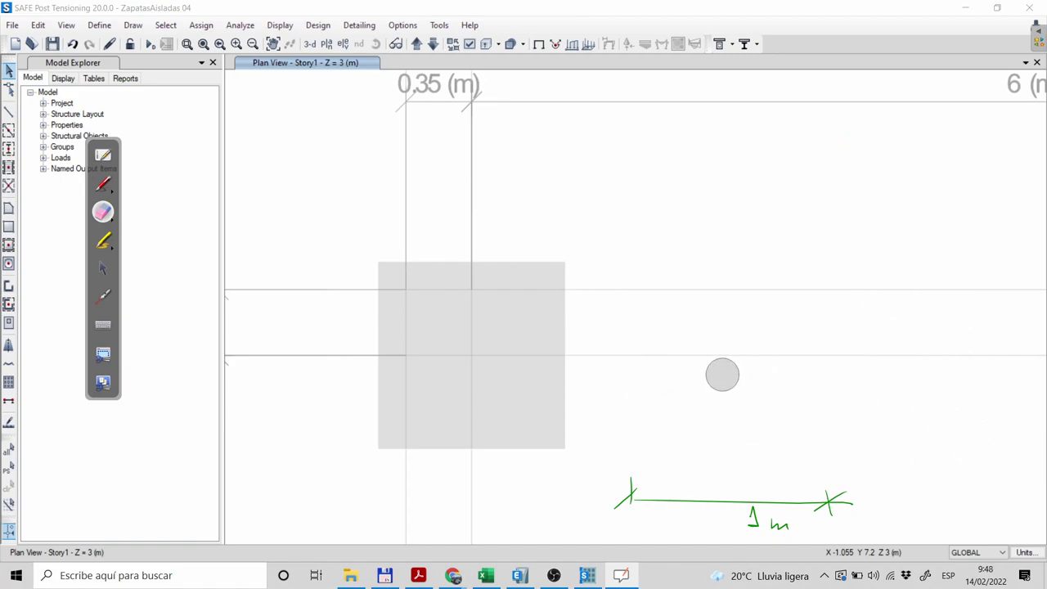
mouse_move(580, 502)
mouse_down()
mouse_move(630, 478)
mouse_move(619, 504)
mouse_move(878, 512)
mouse_move(790, 505)
mouse_move(760, 519)
mouse_move(829, 493)
mouse_up()
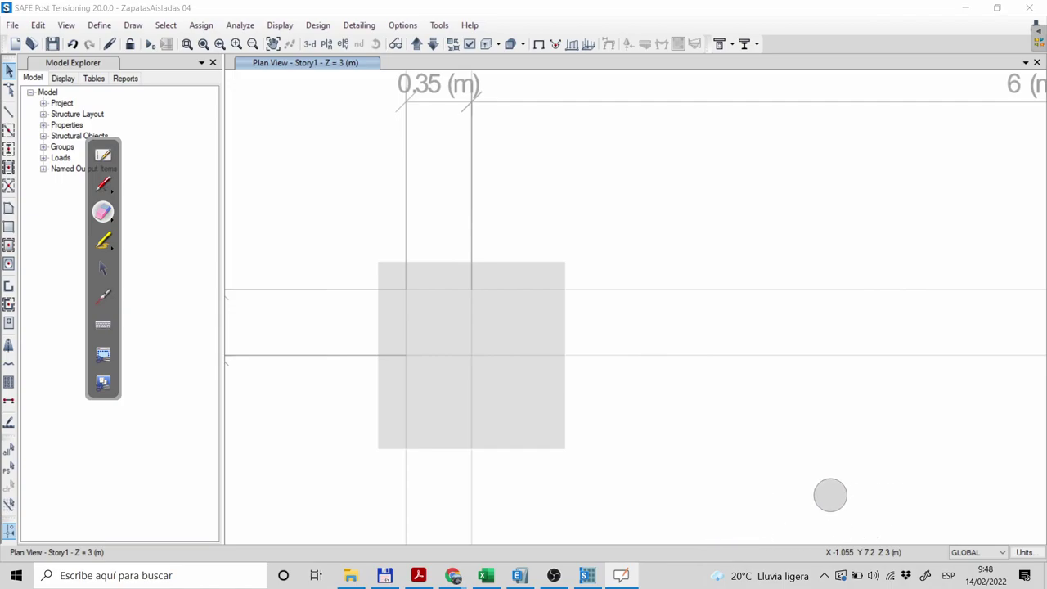
click(102, 270)
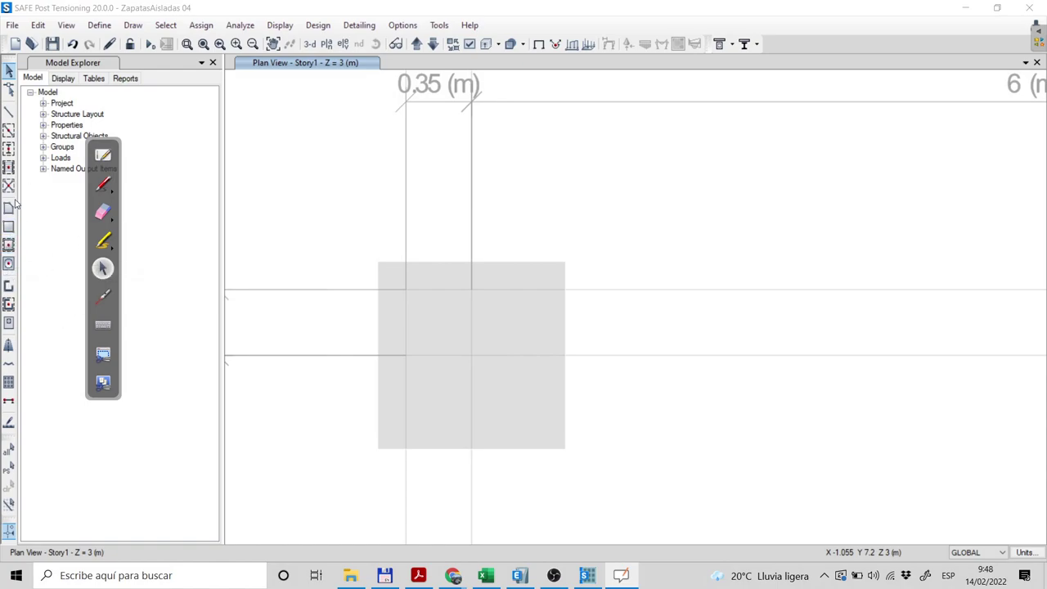
Draw a rectangular Stiff1 area of 300 by 300 mm centred on the intersection of grid lines C and 3.
click(9, 263)
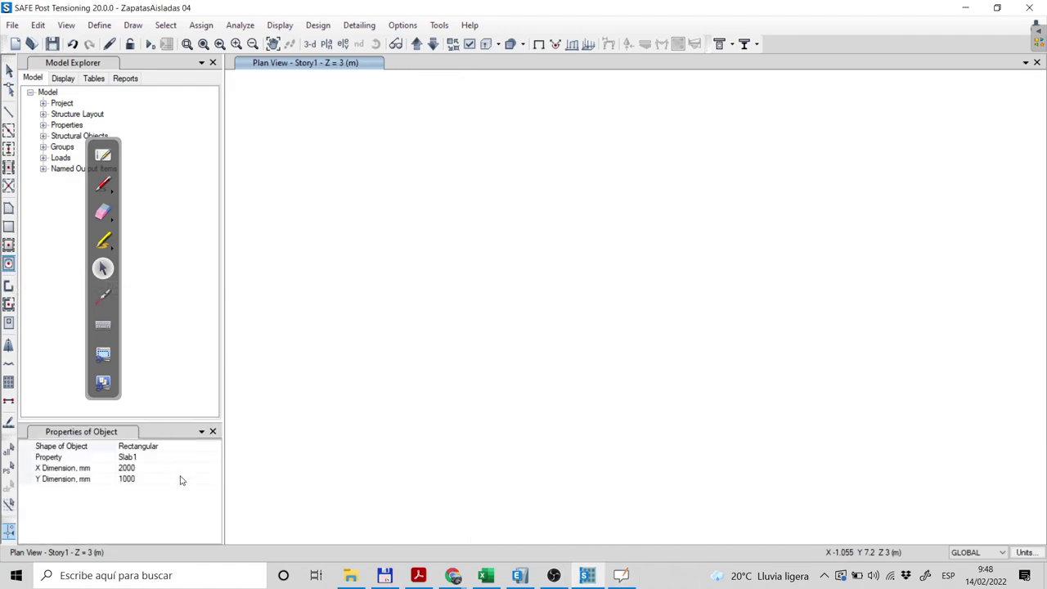
click(216, 449)
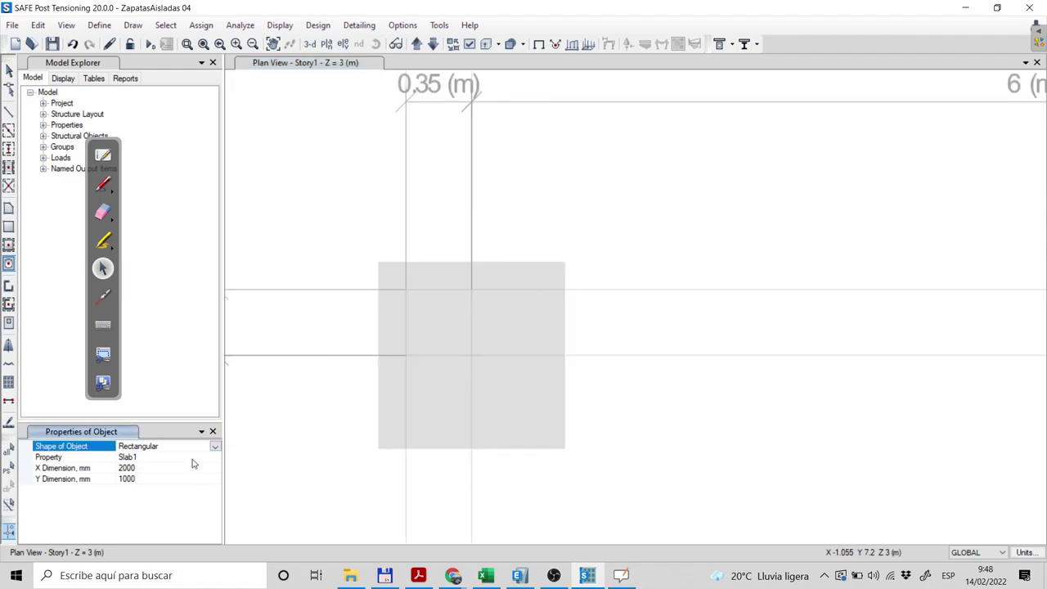
click(193, 461)
click(215, 459)
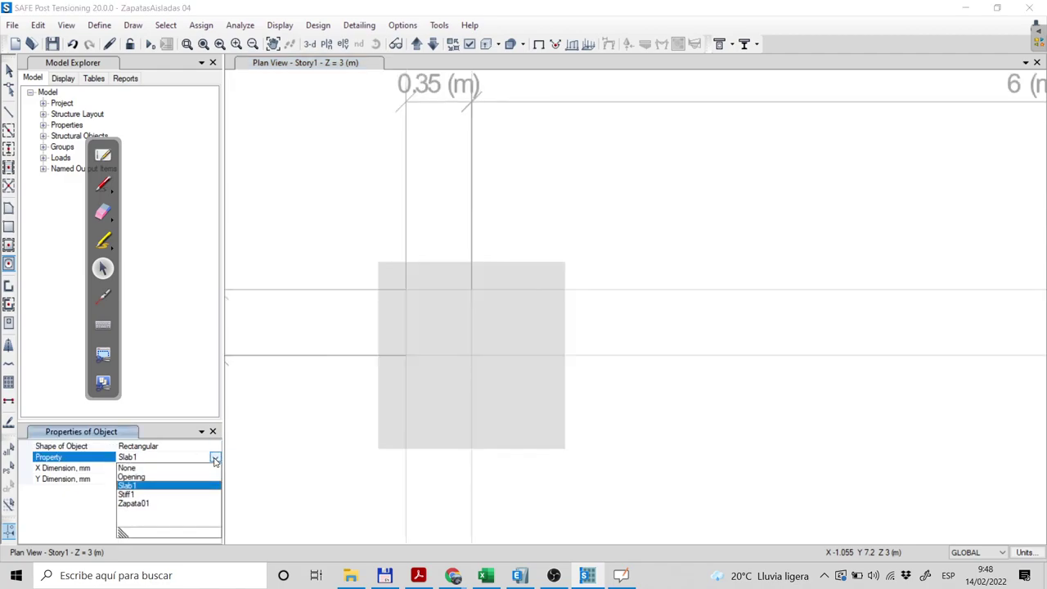
click(127, 494)
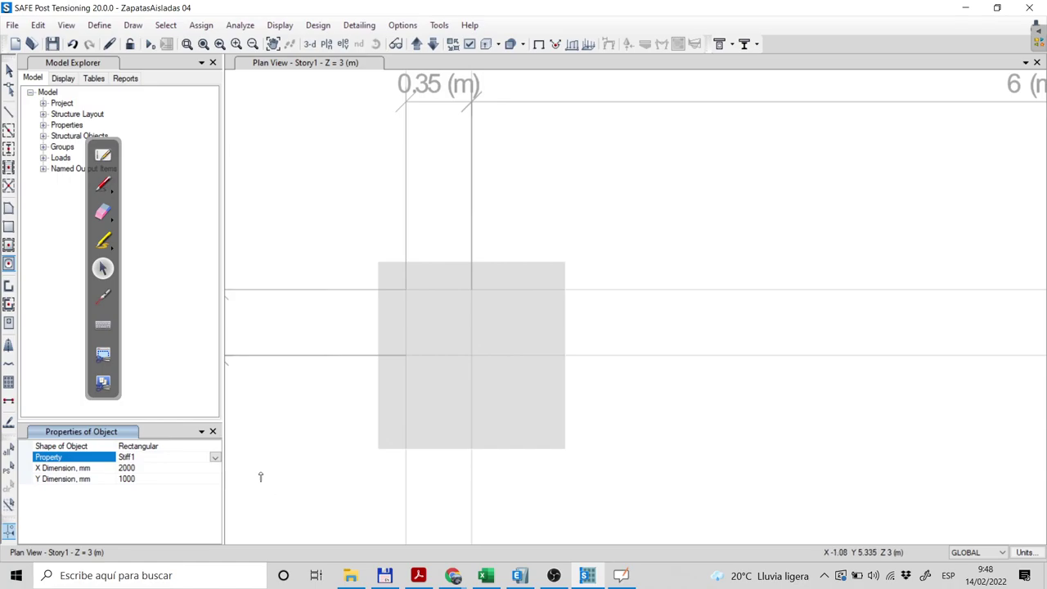
click(150, 468)
double_click(150, 468)
text(300)
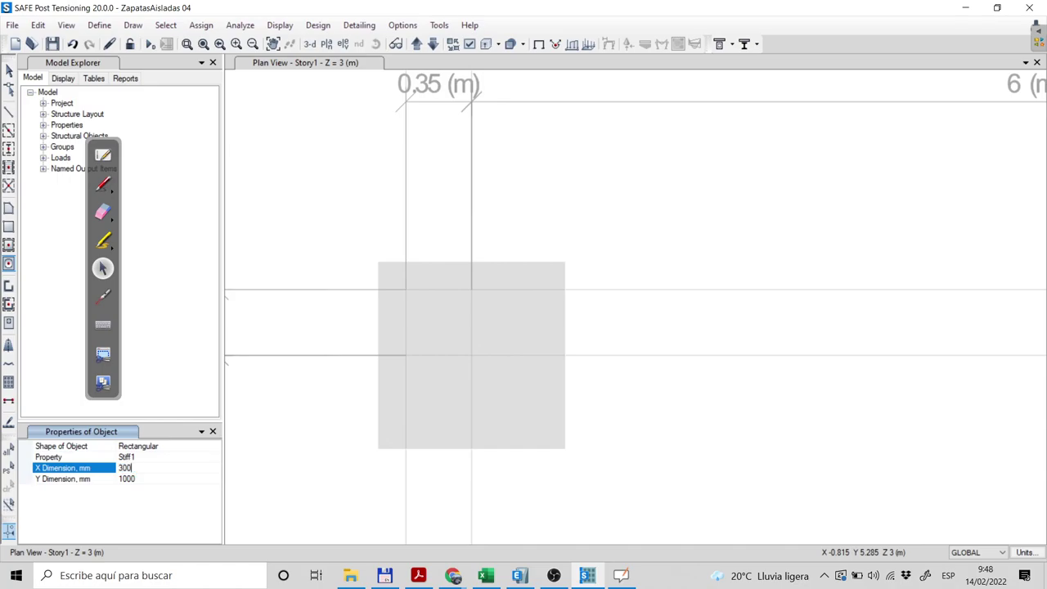
click(144, 479)
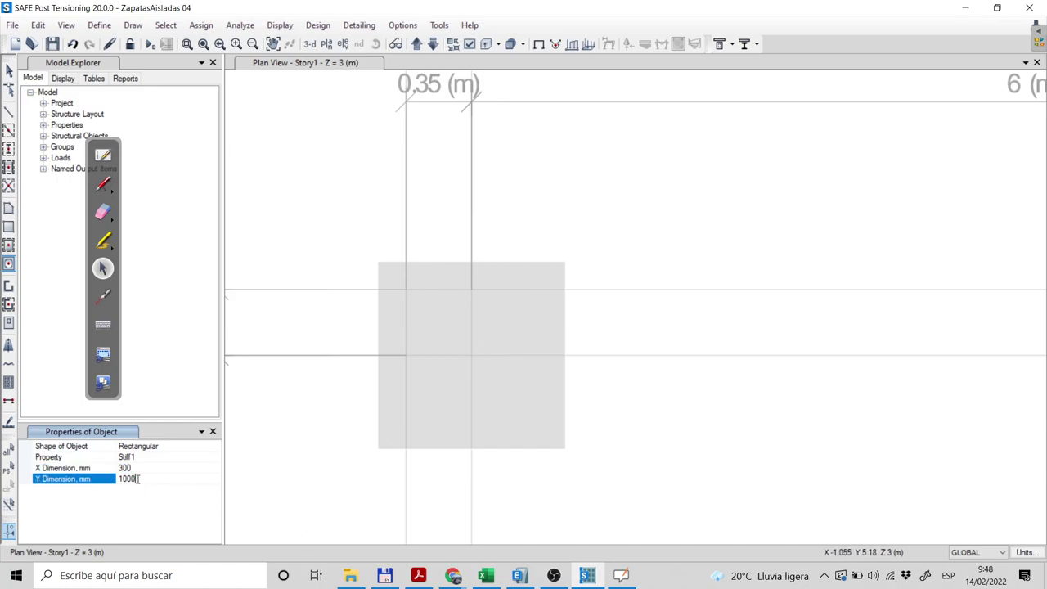
key(ctrl+a)
text(3)
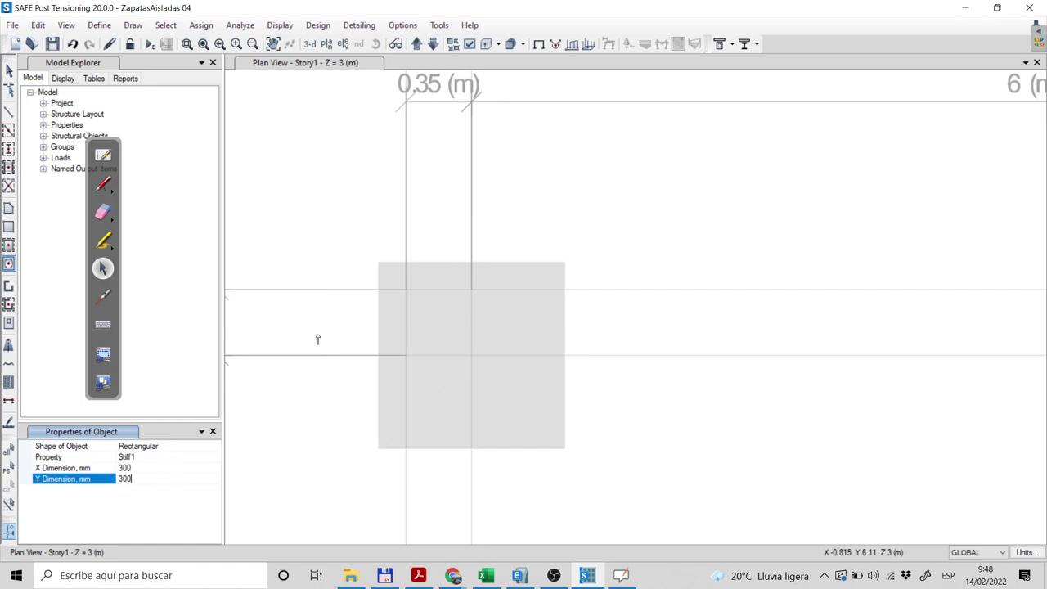
click(407, 291)
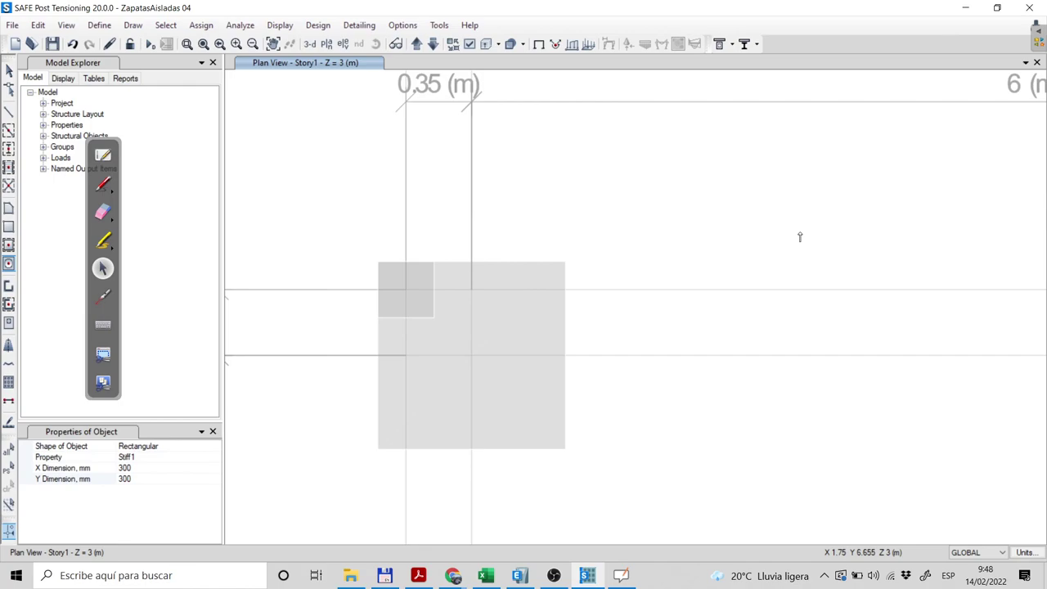
key(Escape)
Inspect the section assignments of the A-2 footing slab without changing them.
scroll(684, 437, down, 3)
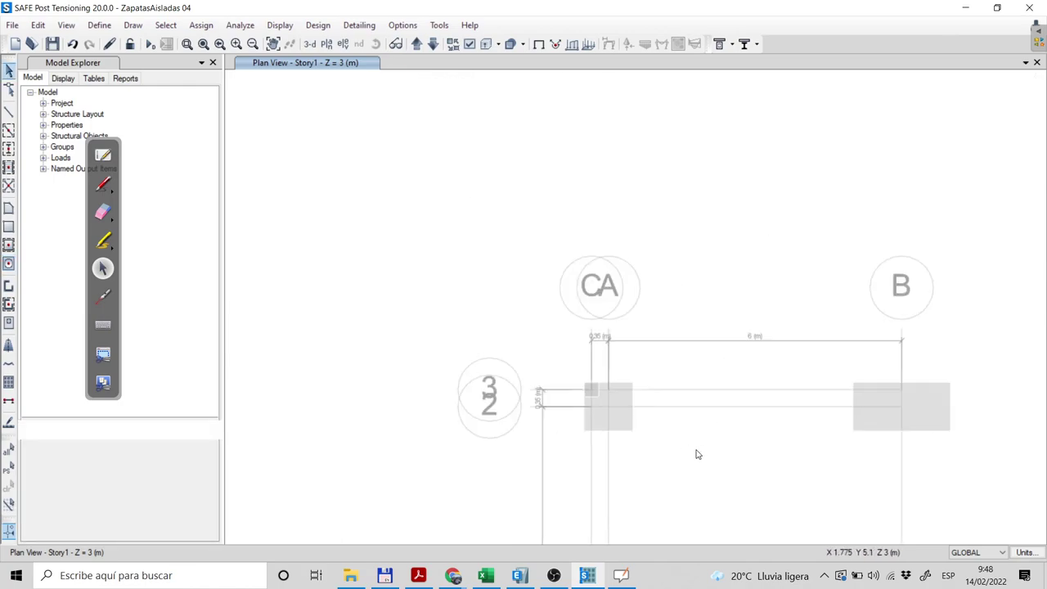
scroll(652, 453, up, 2)
middle_drag(665, 448, 596, 409)
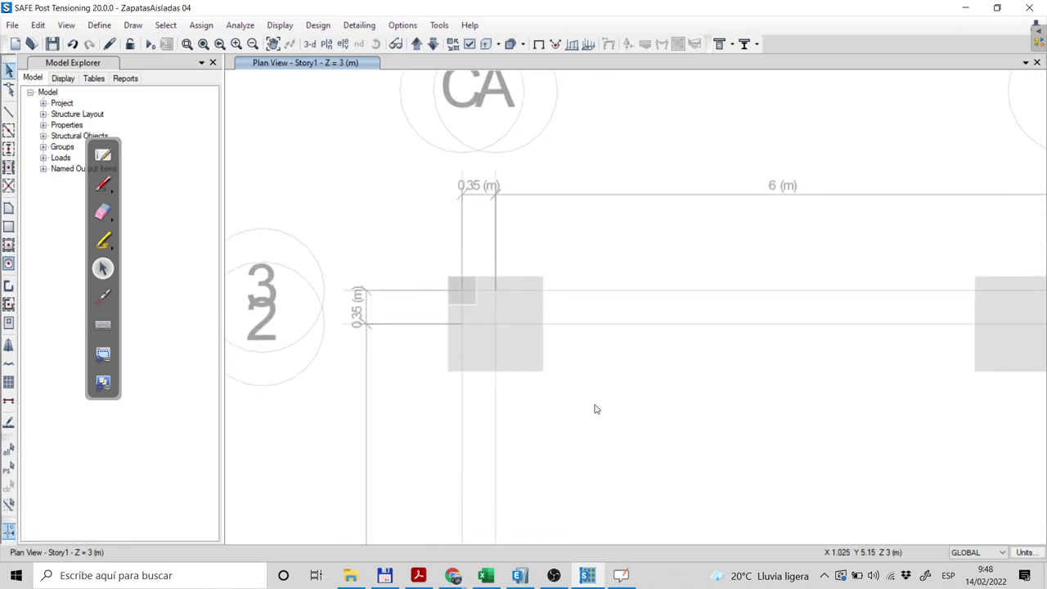
scroll(488, 287, up, 2)
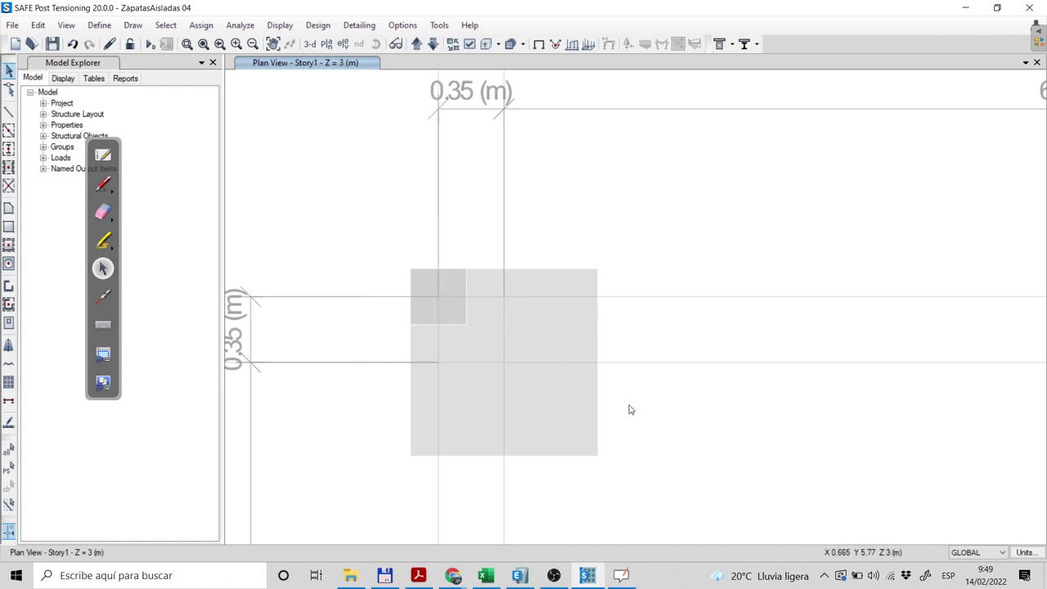
scroll(465, 342, down, 3)
scroll(455, 331, up, 3)
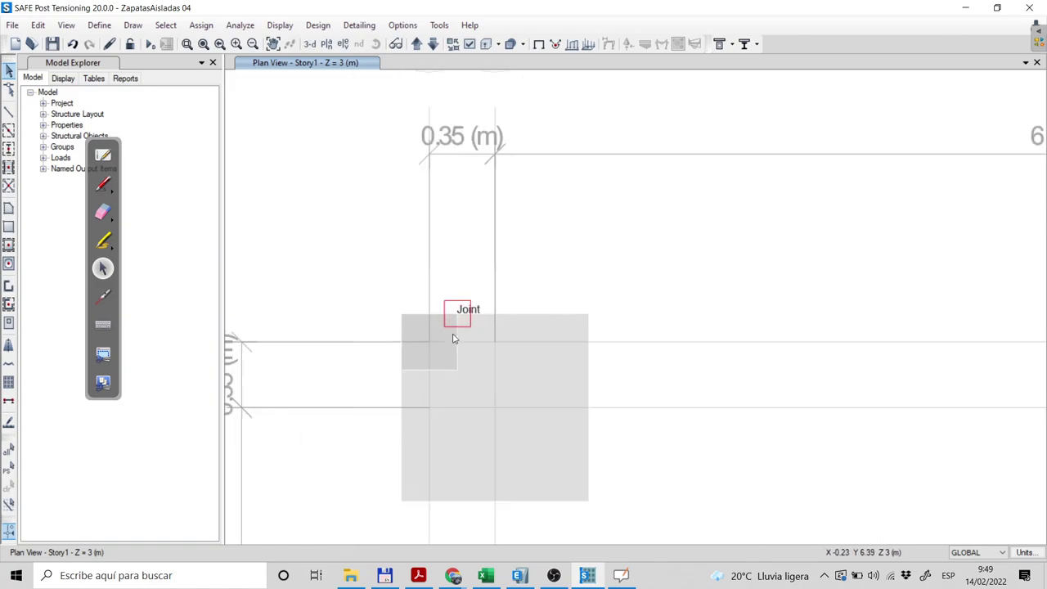
middle_drag(657, 468, 641, 411)
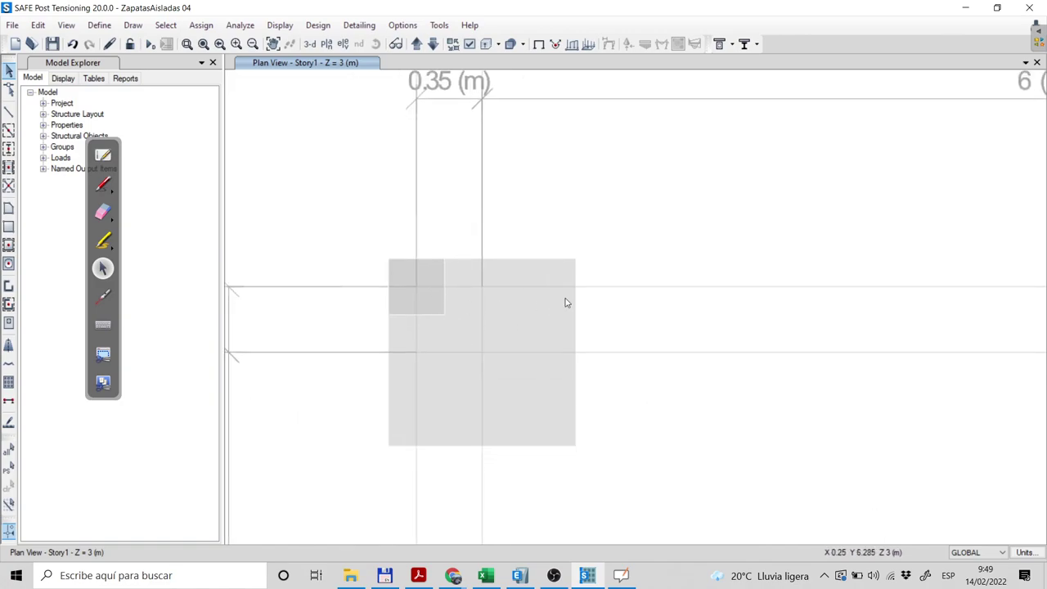
right_click(529, 330)
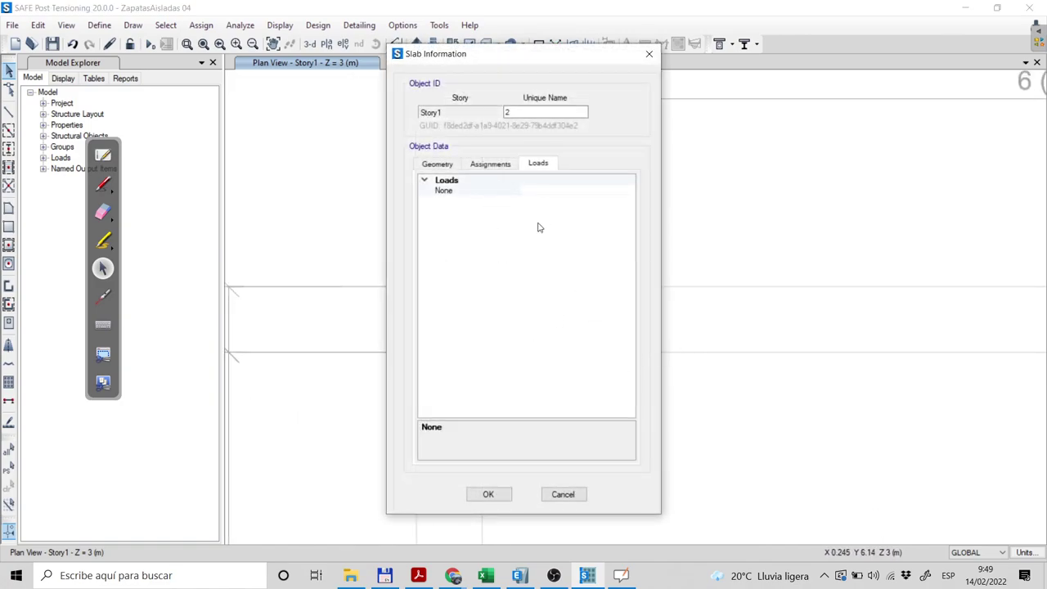
click(492, 162)
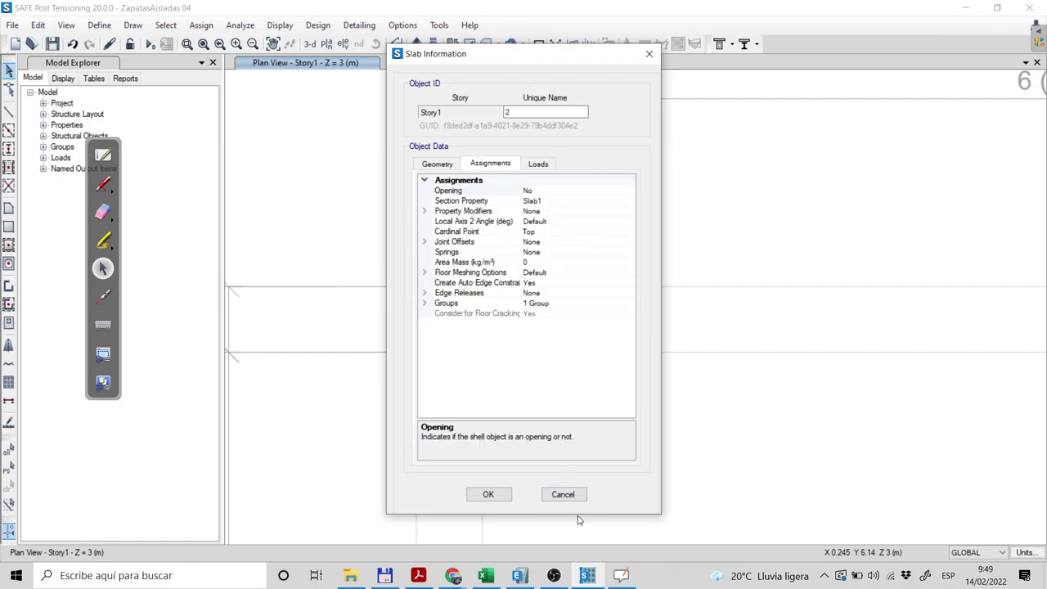
click(562, 495)
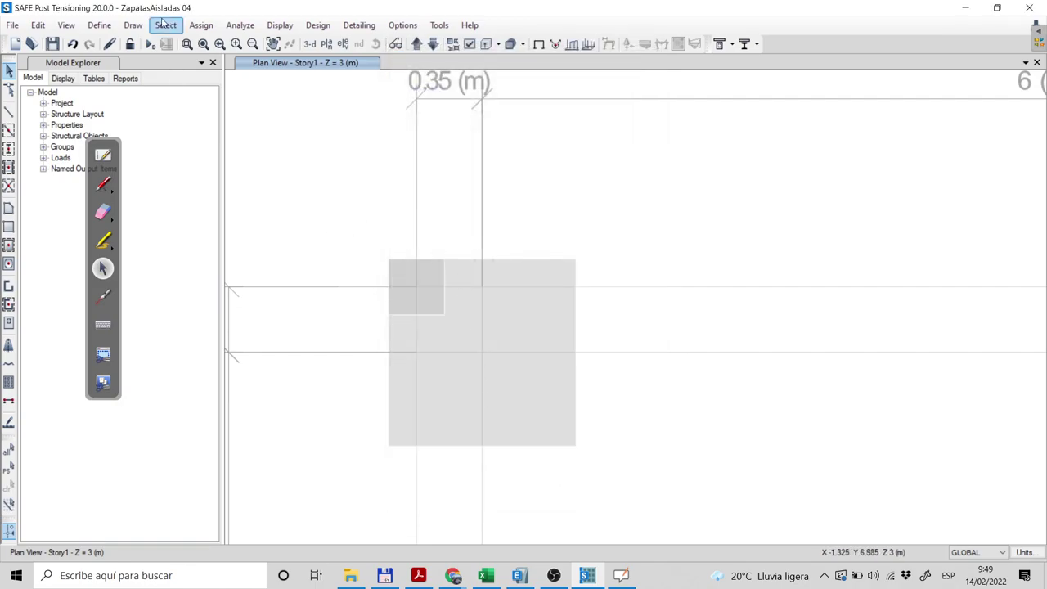
Review the thickness definitions of the Slab1 and Zapata01 slab properties, leaving both unmodified.
click(99, 25)
mouse_move(262, 63)
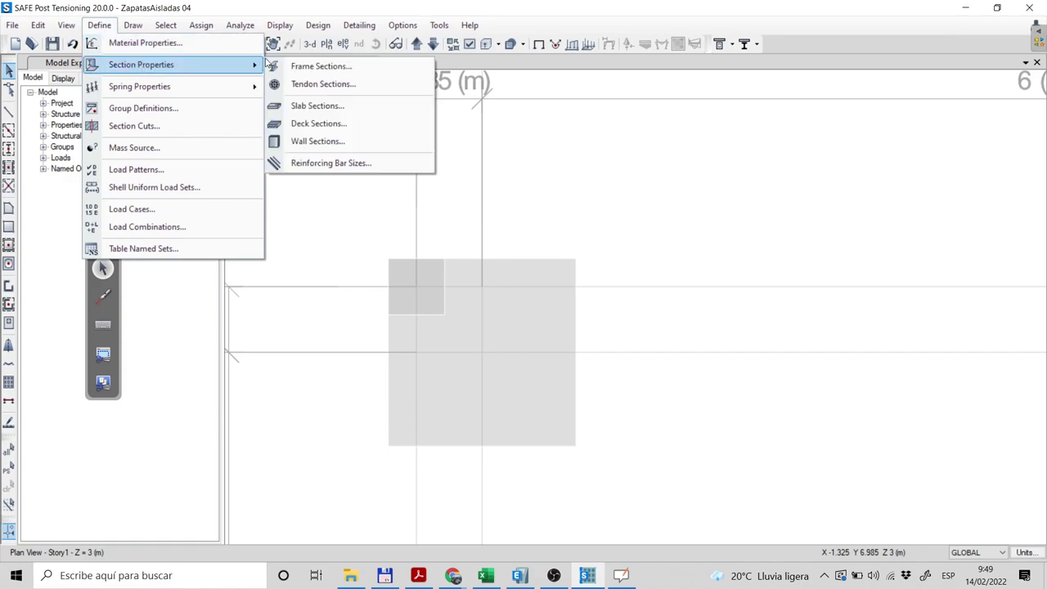
click(352, 106)
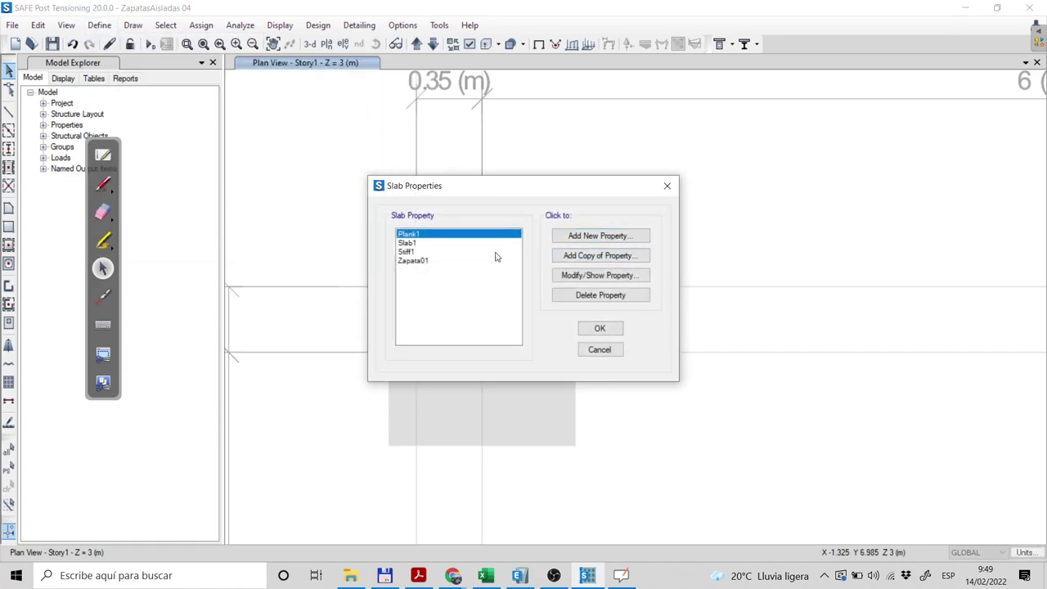
click(438, 243)
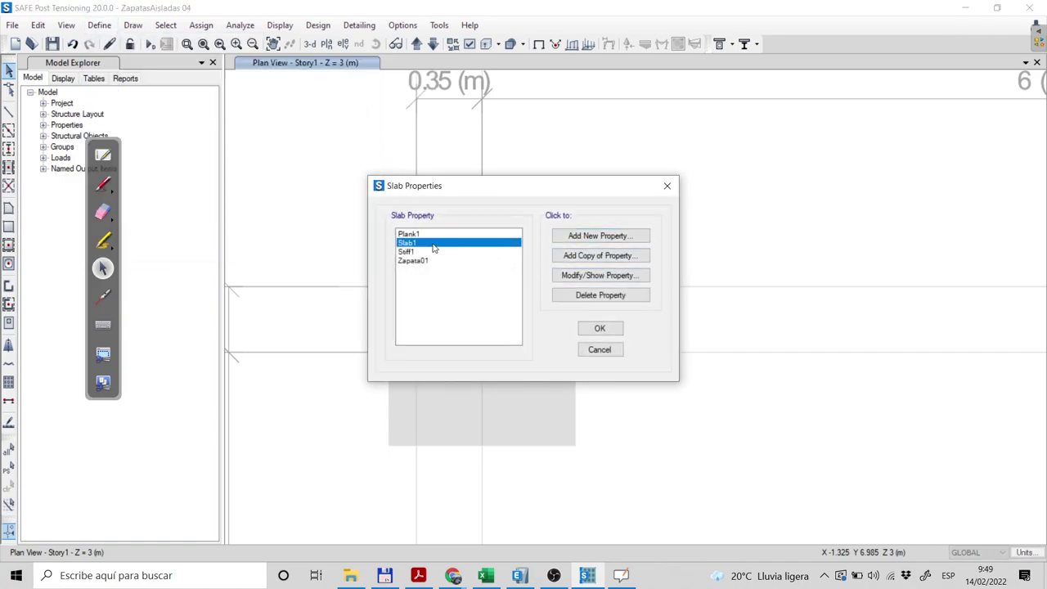
click(610, 276)
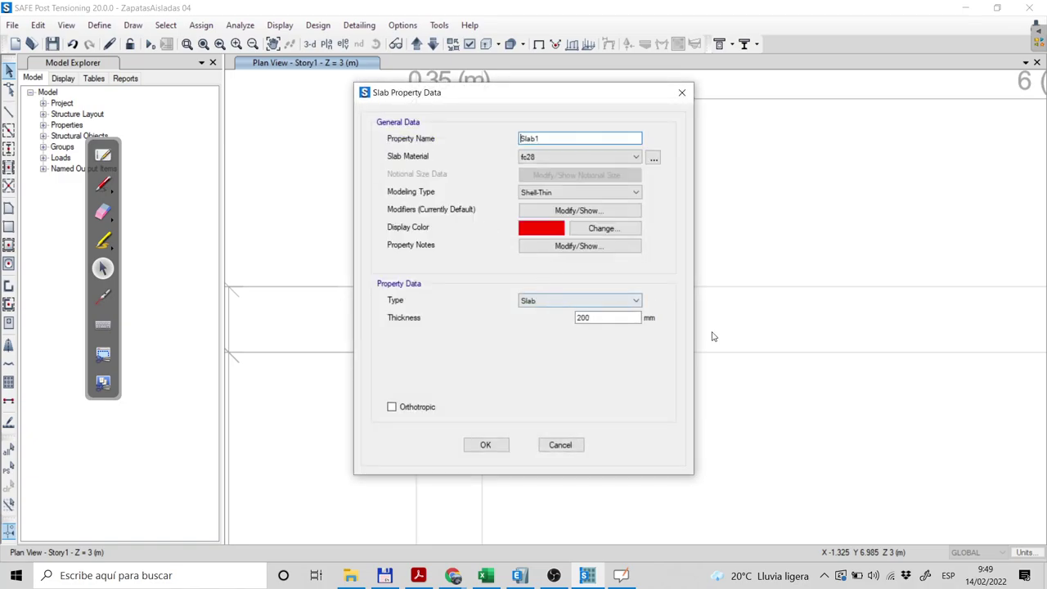
drag(608, 319, 483, 321)
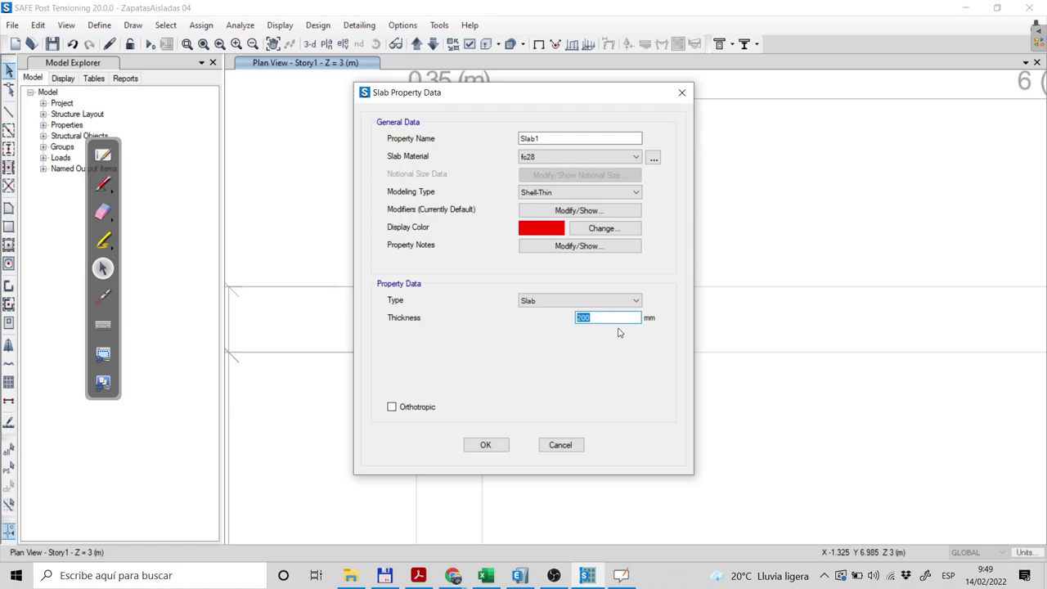
click(560, 446)
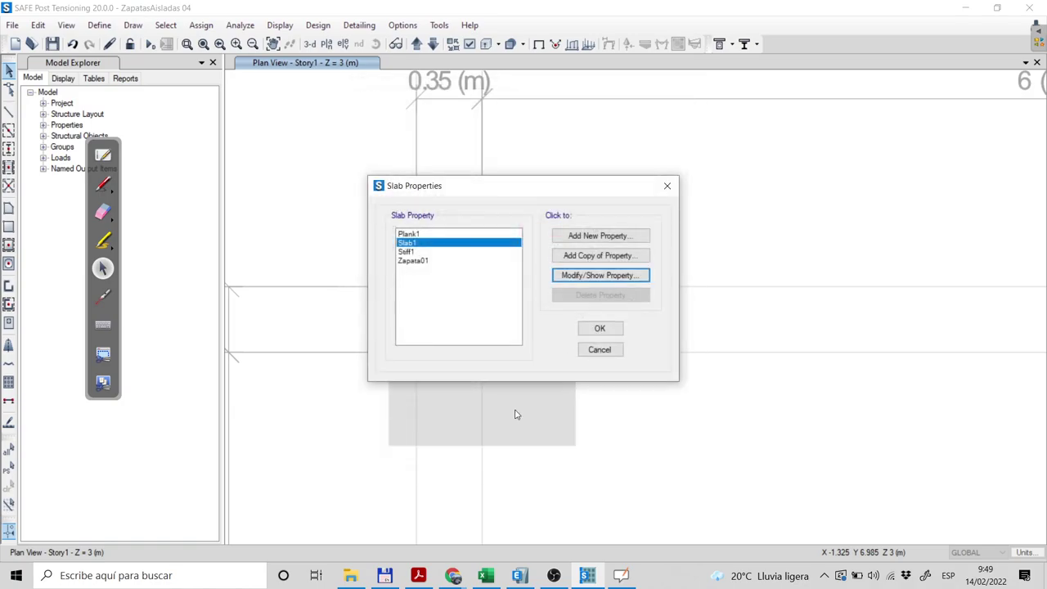
click(427, 262)
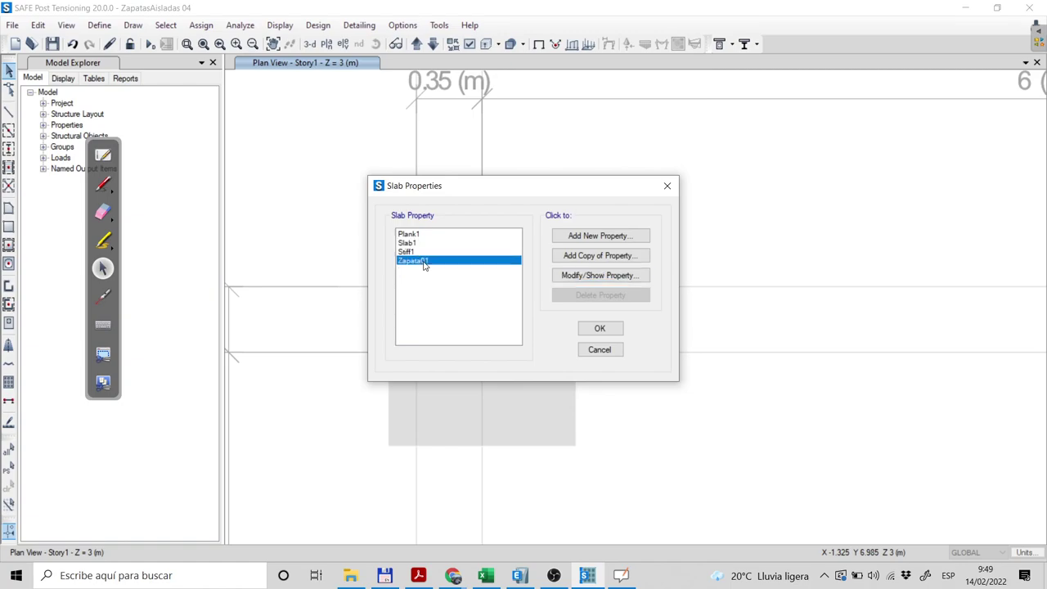
click(607, 276)
double_click(585, 317)
click(562, 446)
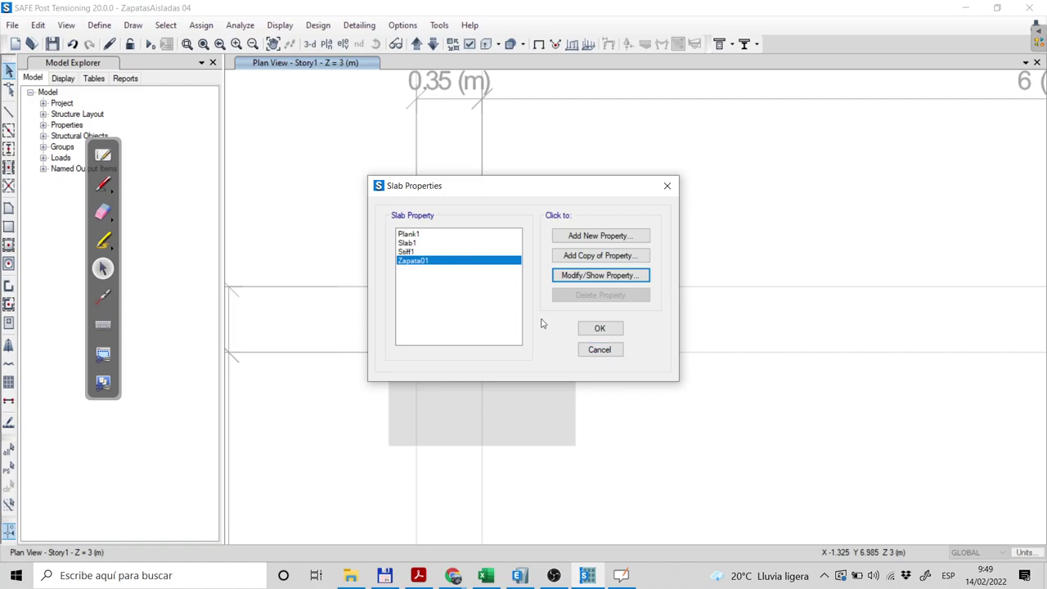
Review the thickness of the Stiff1 slab property and the section assigned to the small area at C-3.
click(425, 252)
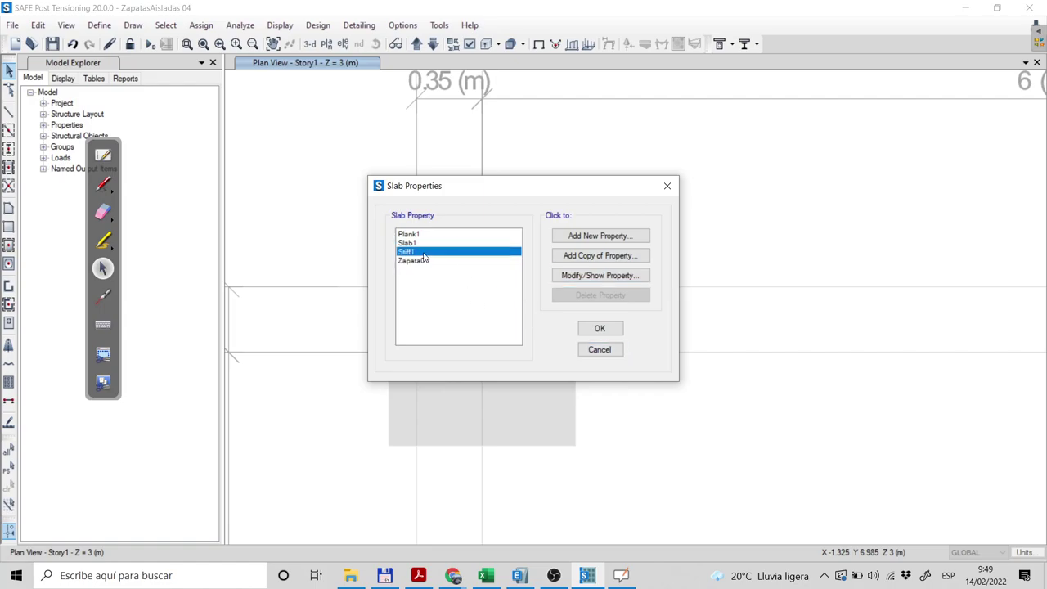
click(625, 275)
double_click(606, 319)
click(577, 447)
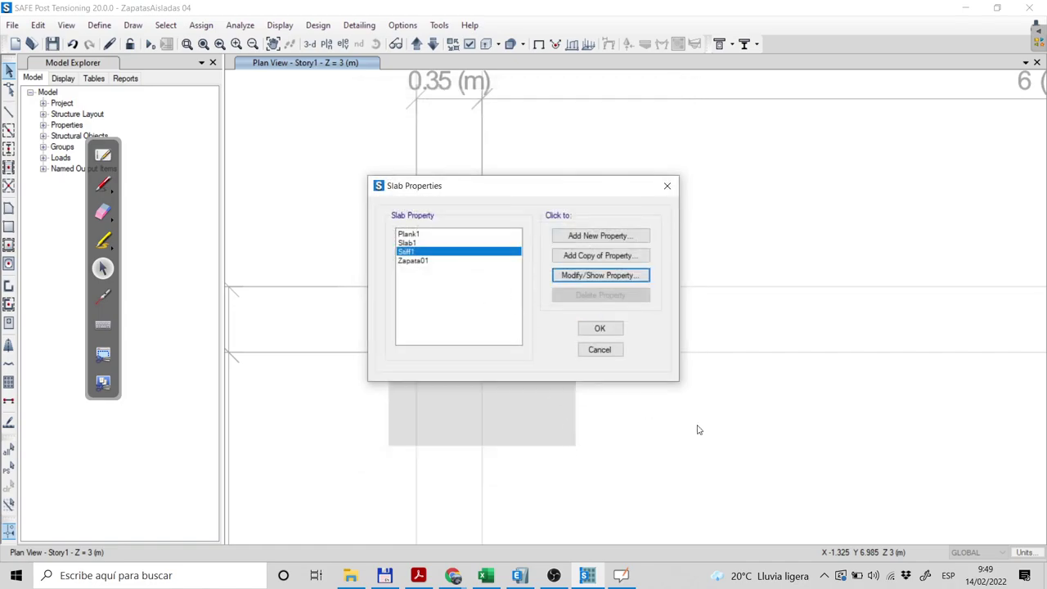
click(600, 350)
right_click(437, 271)
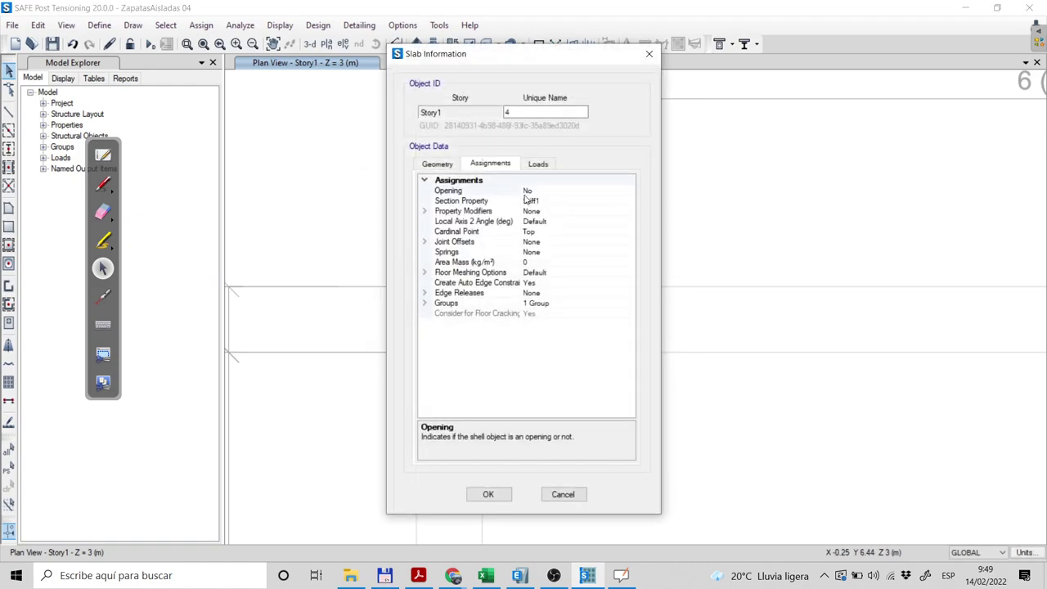
click(563, 494)
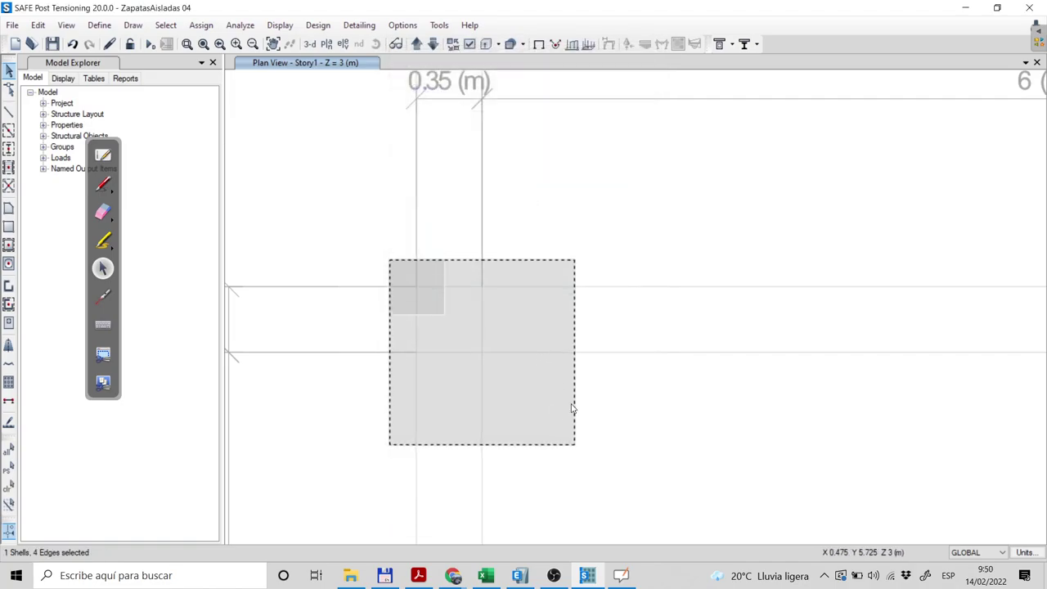
Assign the Zapata01 slab section to the selected footing at grid A-2.
click(216, 29)
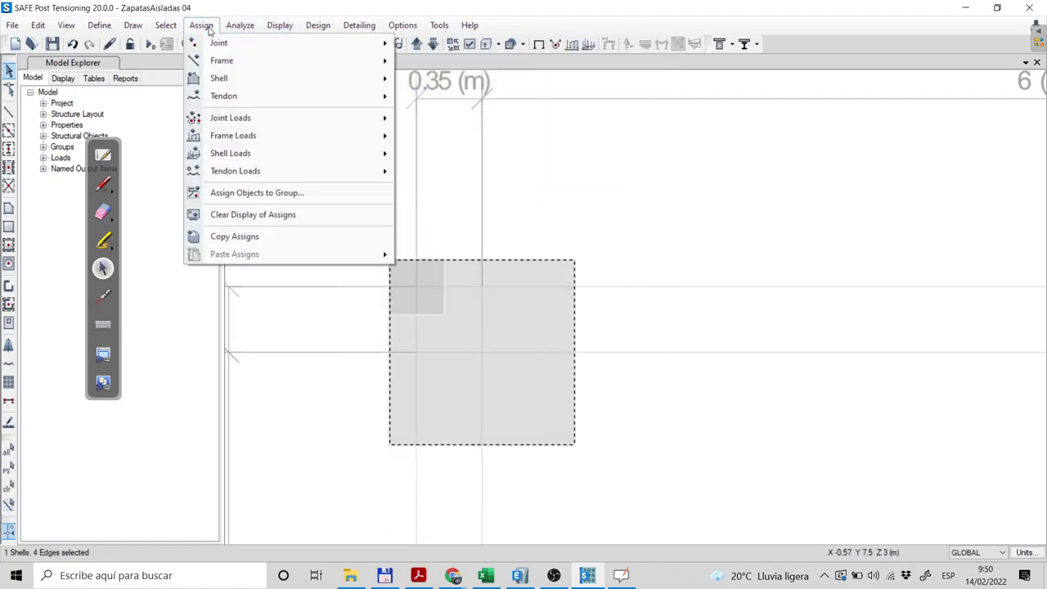
mouse_move(254, 79)
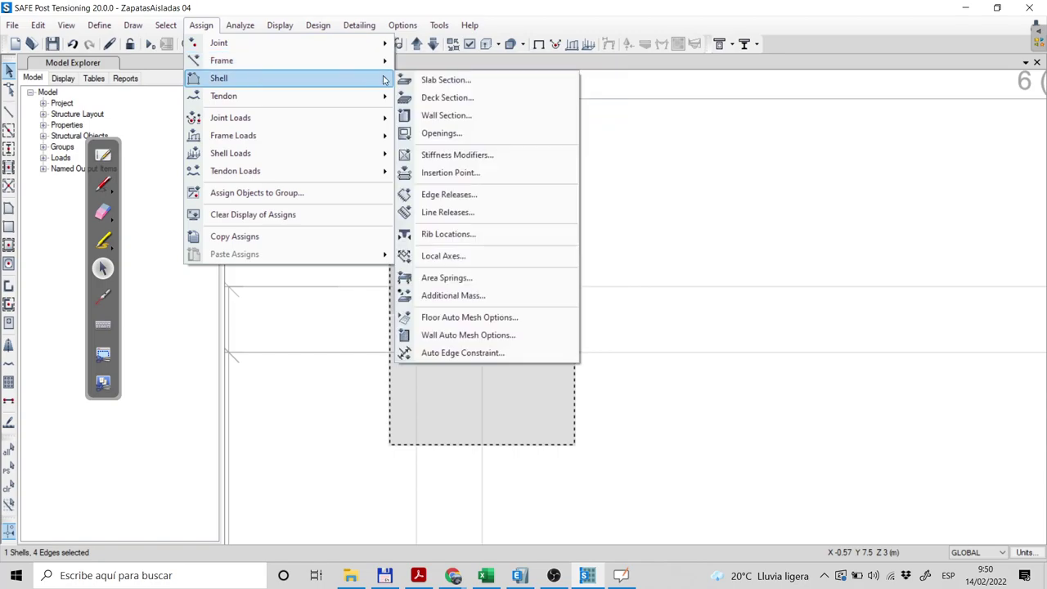
click(459, 79)
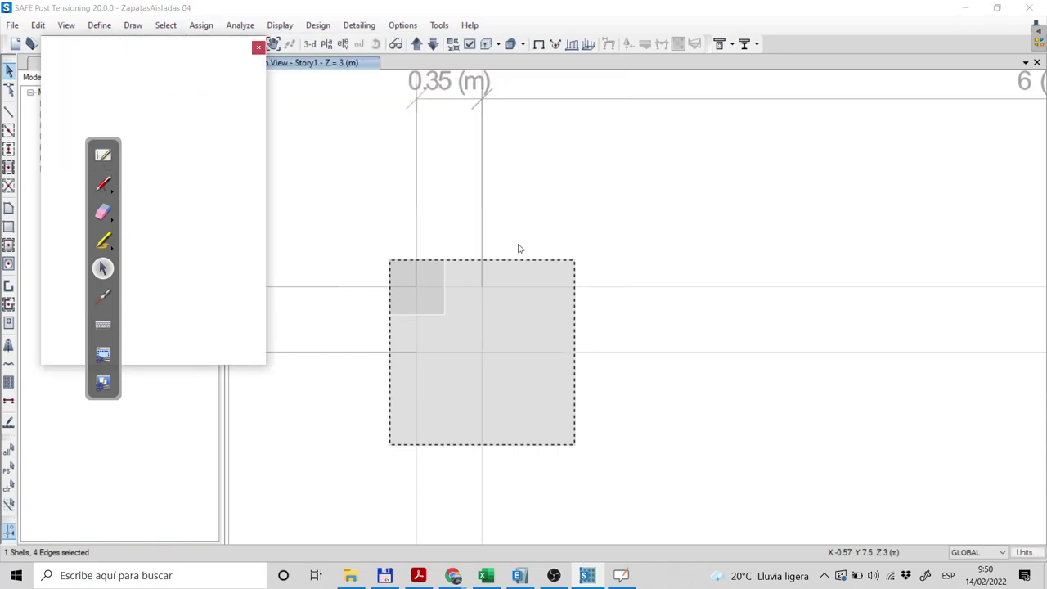
click(458, 218)
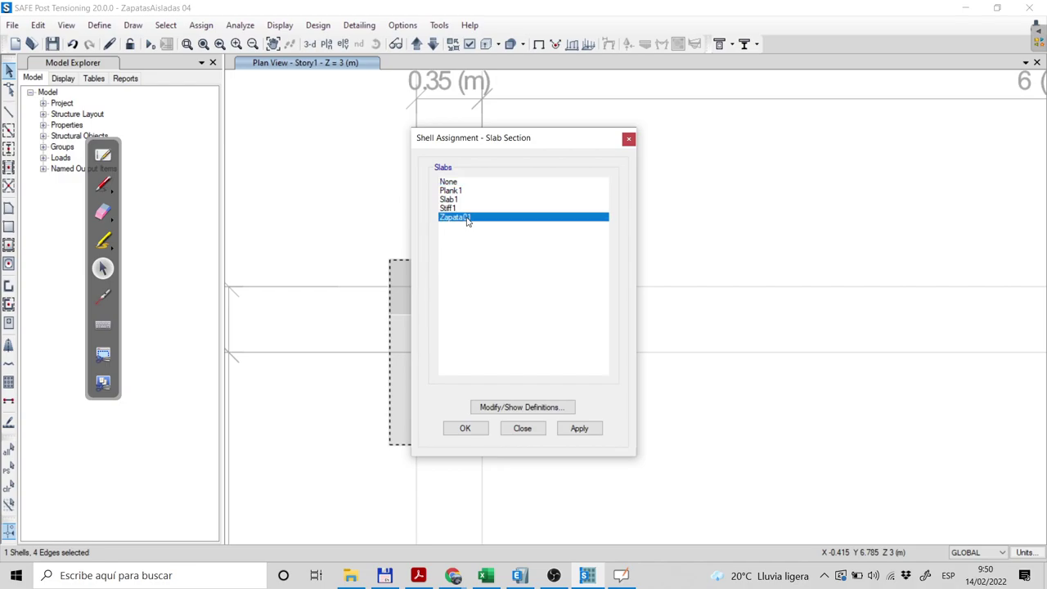
click(464, 429)
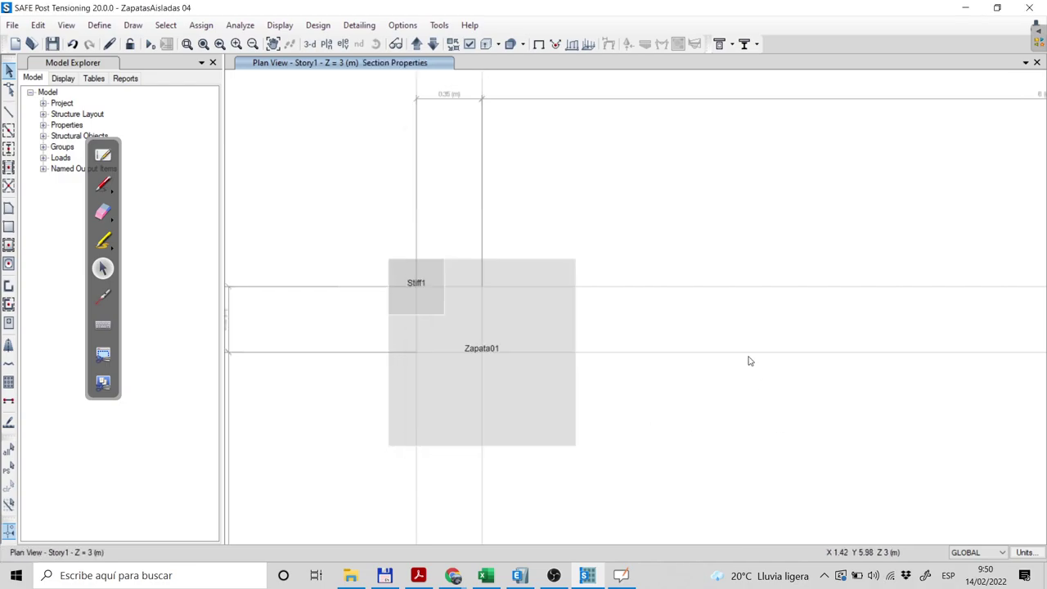
mouse_move(423, 289)
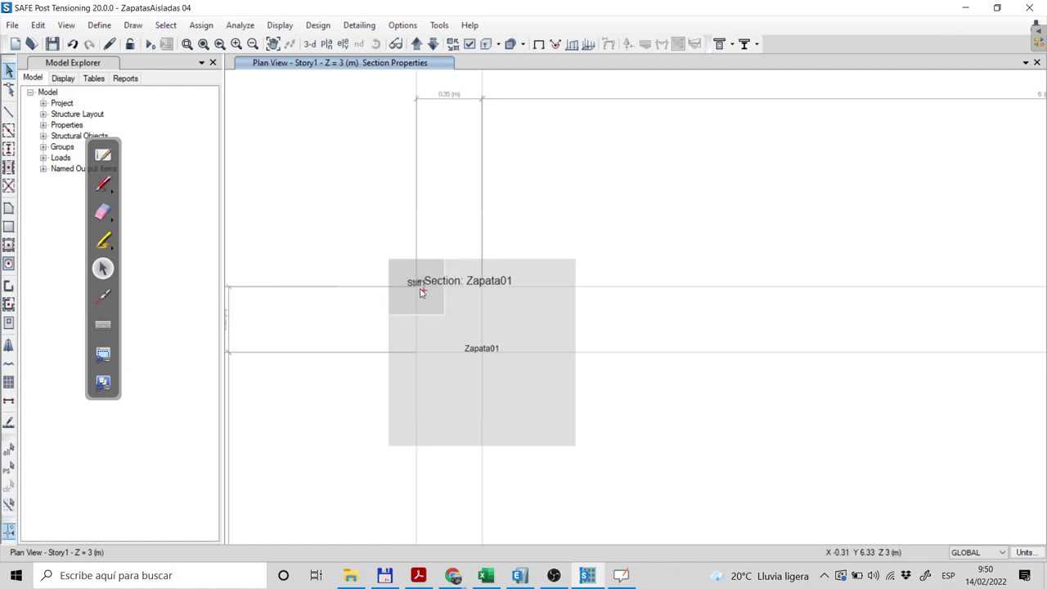
middle_drag(706, 483, 694, 316)
scroll(726, 414, down, 2)
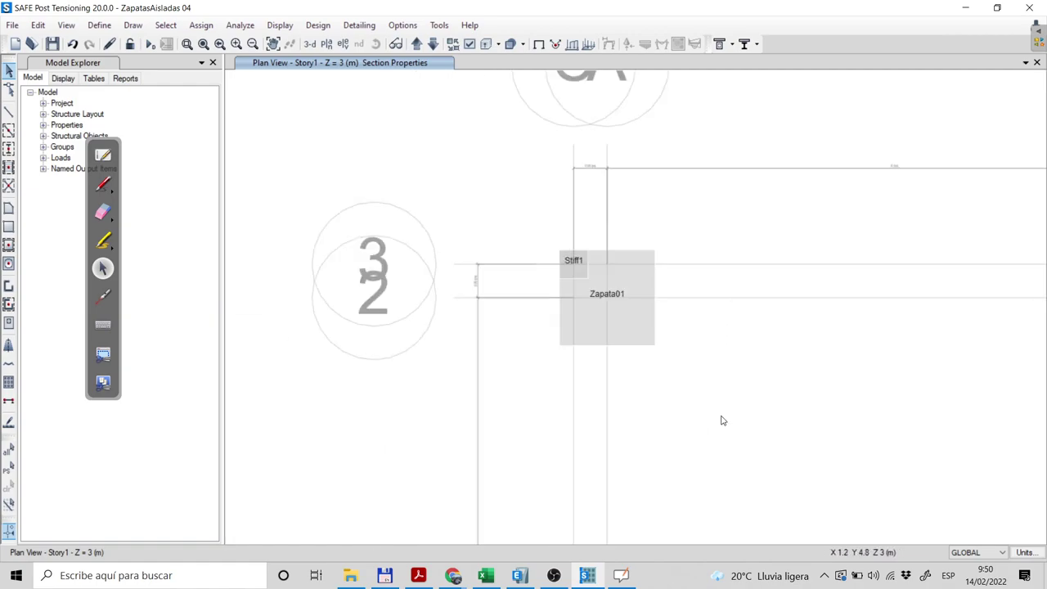
Clear the section property labels from the plan view at the footing on grid A-1.
middle_drag(726, 414, 669, 303)
scroll(600, 369, up, 2)
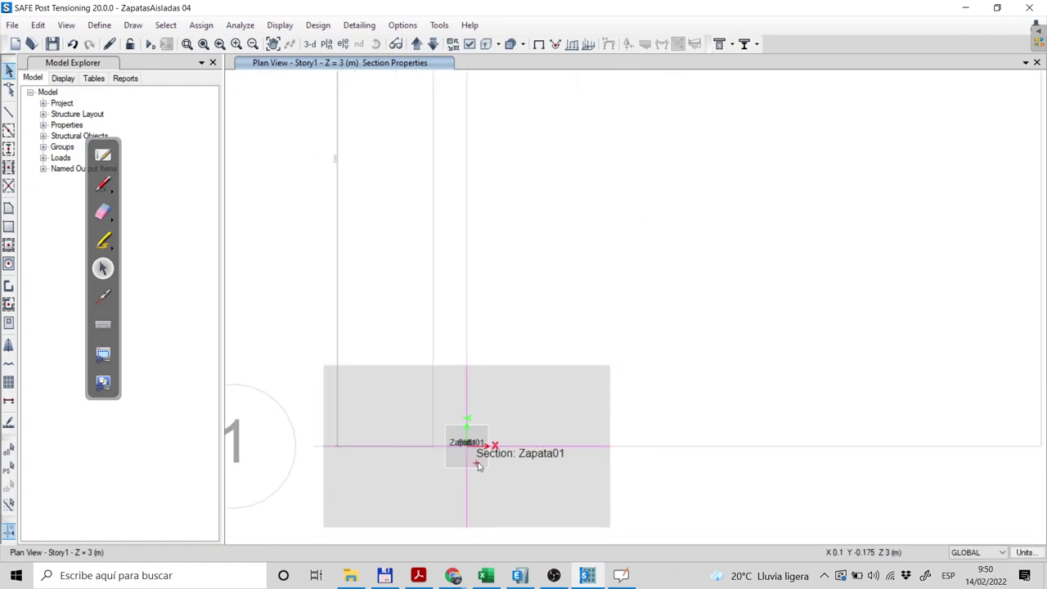
scroll(480, 441, up, 4)
scroll(434, 448, up, 3)
scroll(550, 379, down, 2)
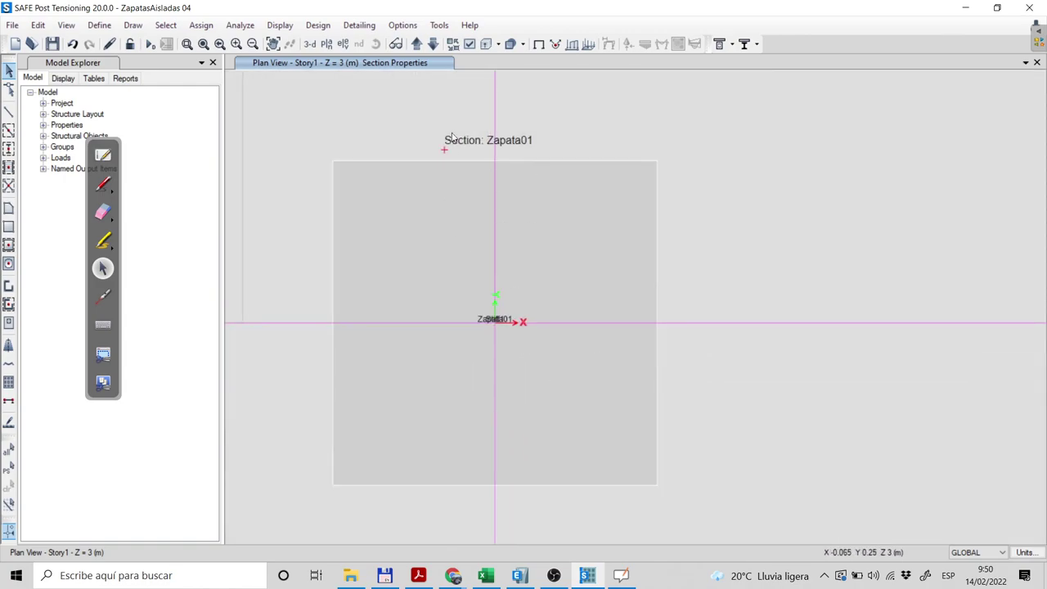
click(538, 43)
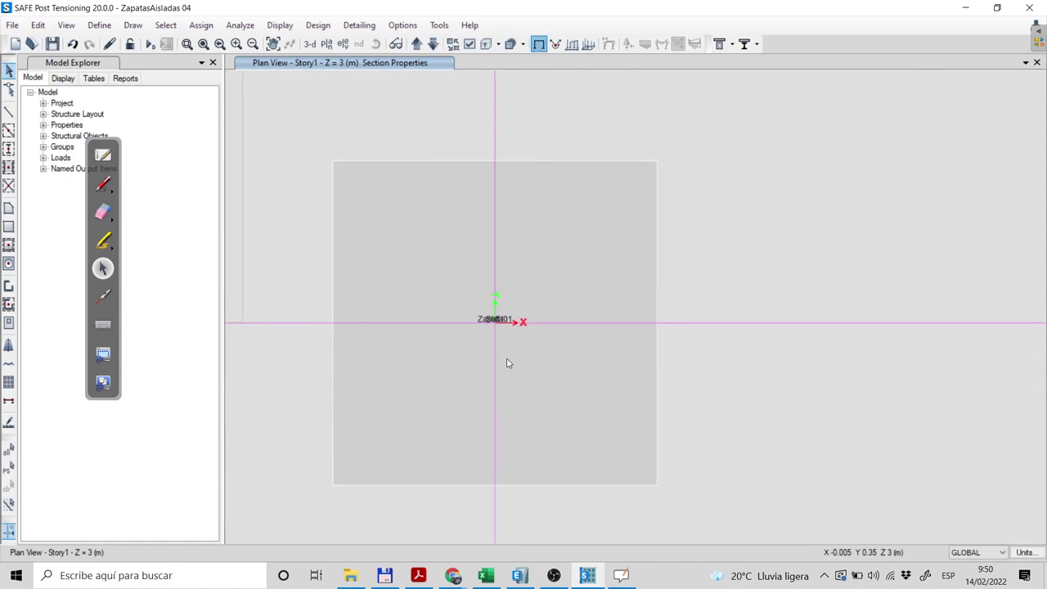
Review the Dead, Live and Wind forces on the joint at grid A-1, leaving them unmodified.
click(495, 321)
right_click(494, 322)
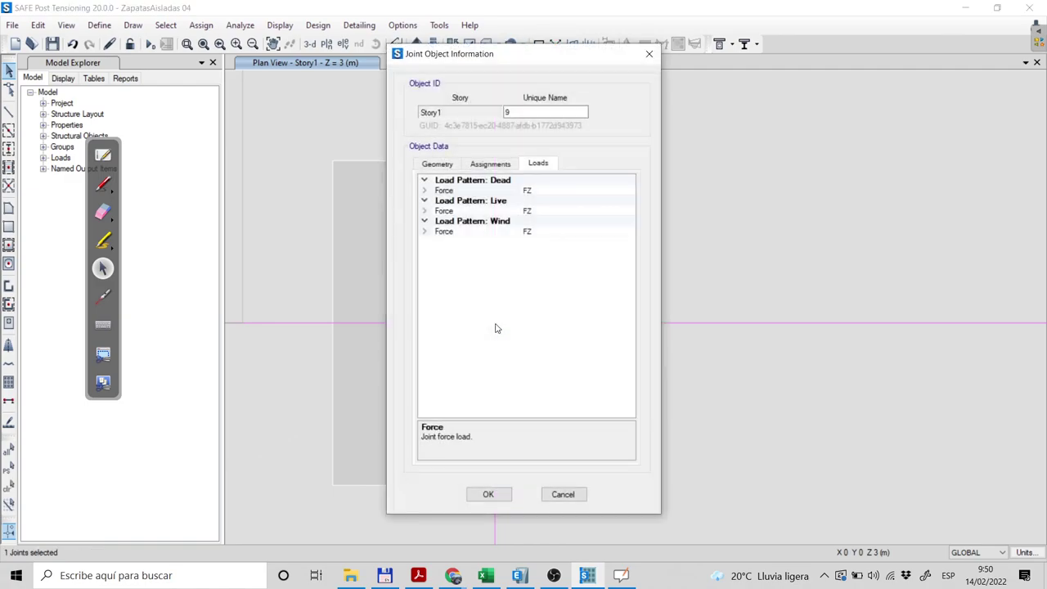
click(424, 191)
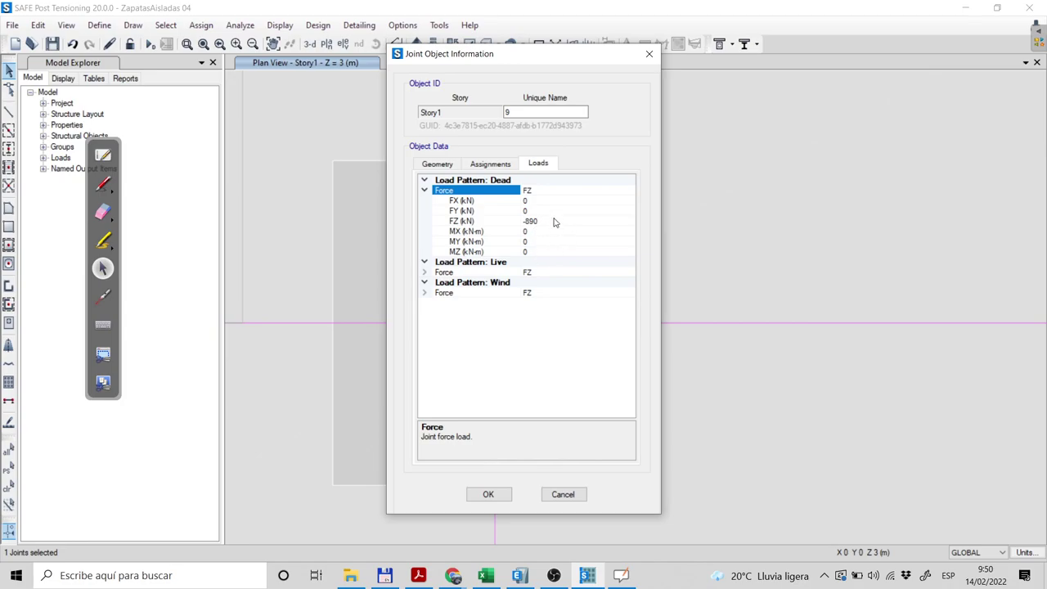
click(424, 273)
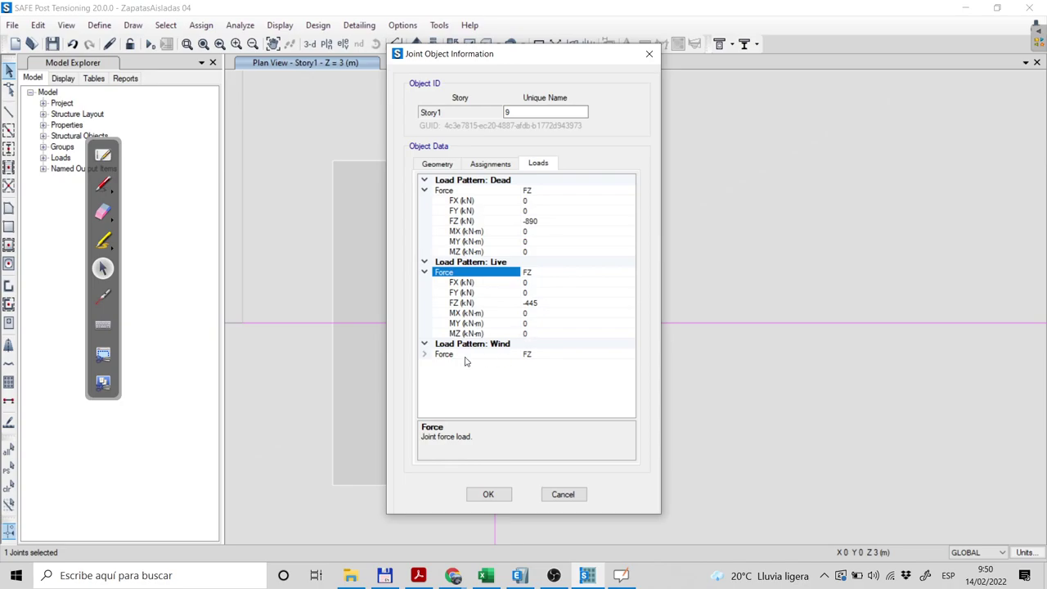
click(424, 354)
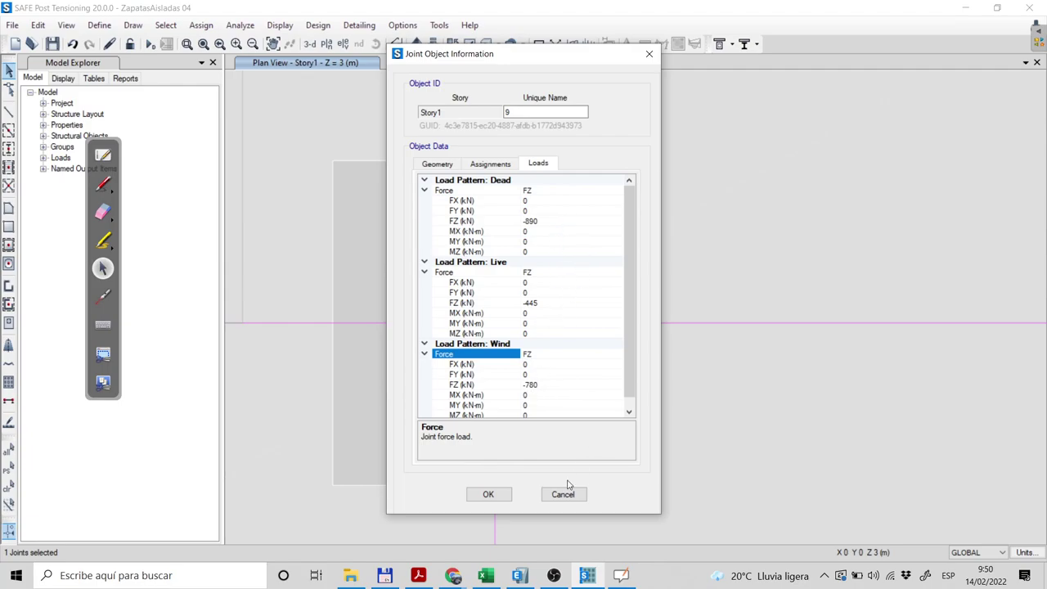
click(490, 502)
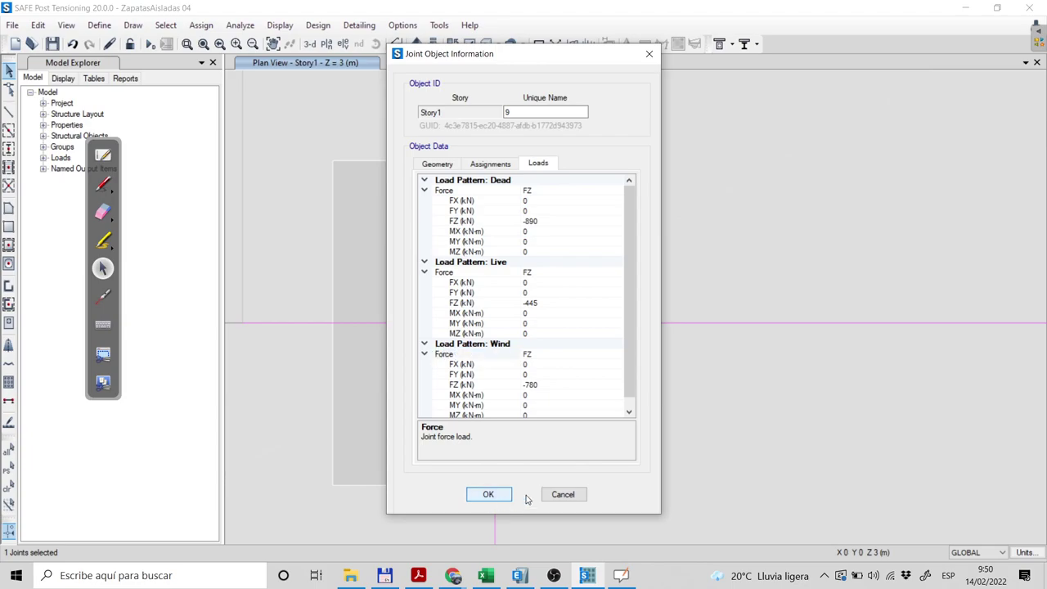
click(543, 494)
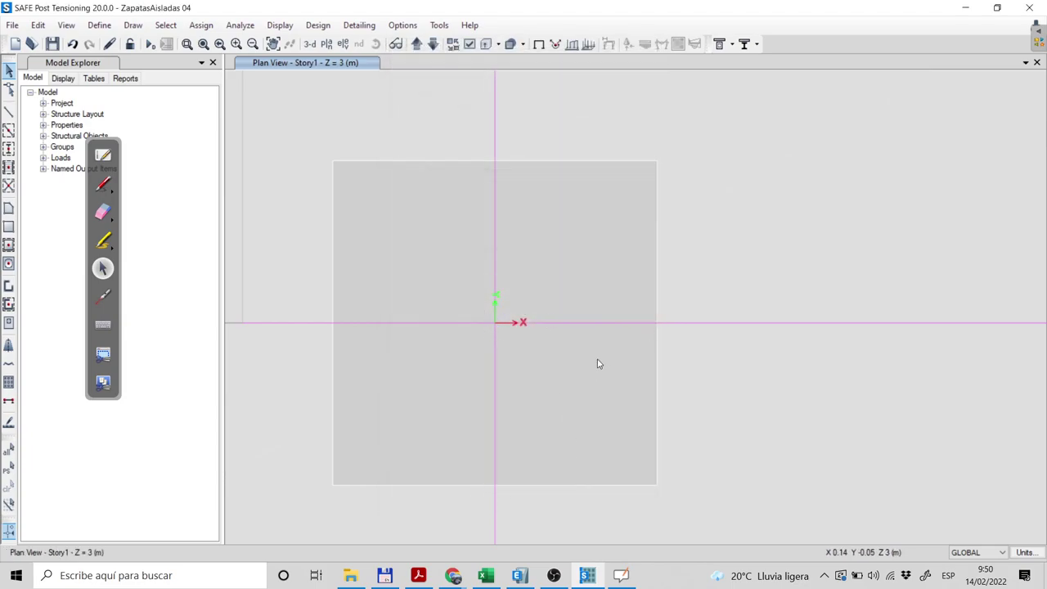
Check which floor objects overlap at grid point C-3 without selecting either of them.
scroll(597, 364, down, 5)
middle_drag(661, 208, 608, 252)
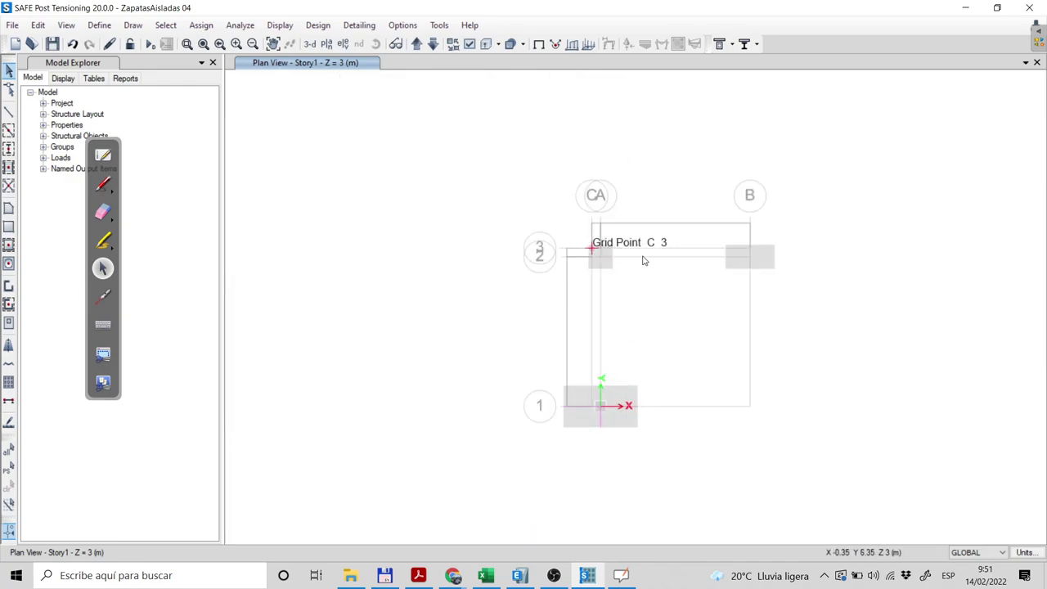
scroll(643, 260, up, 3)
middle_drag(660, 285, 461, 264)
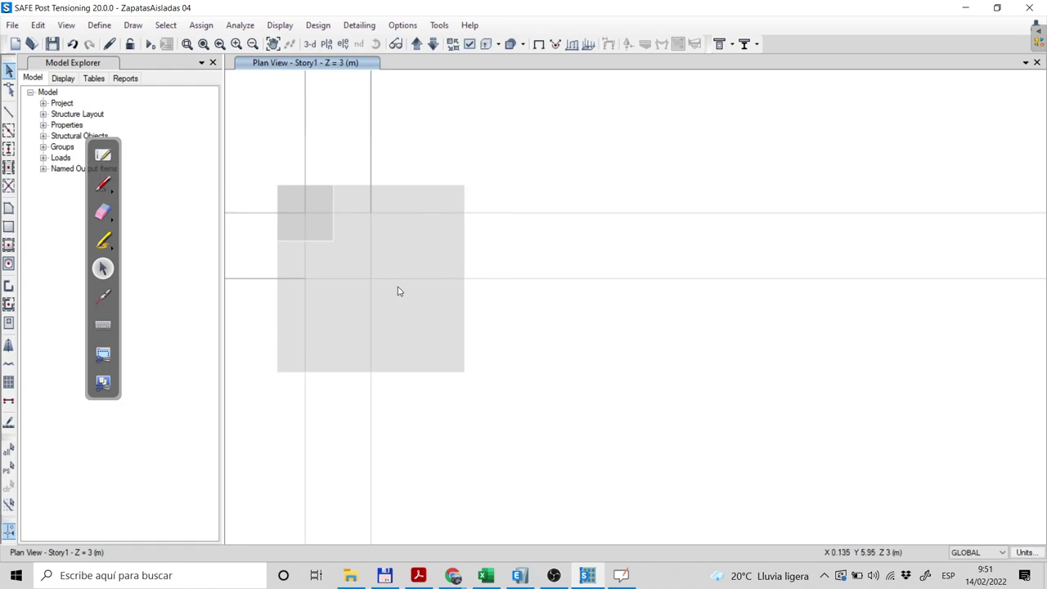
click(307, 216)
click(307, 216)
middle_drag(573, 363, 669, 390)
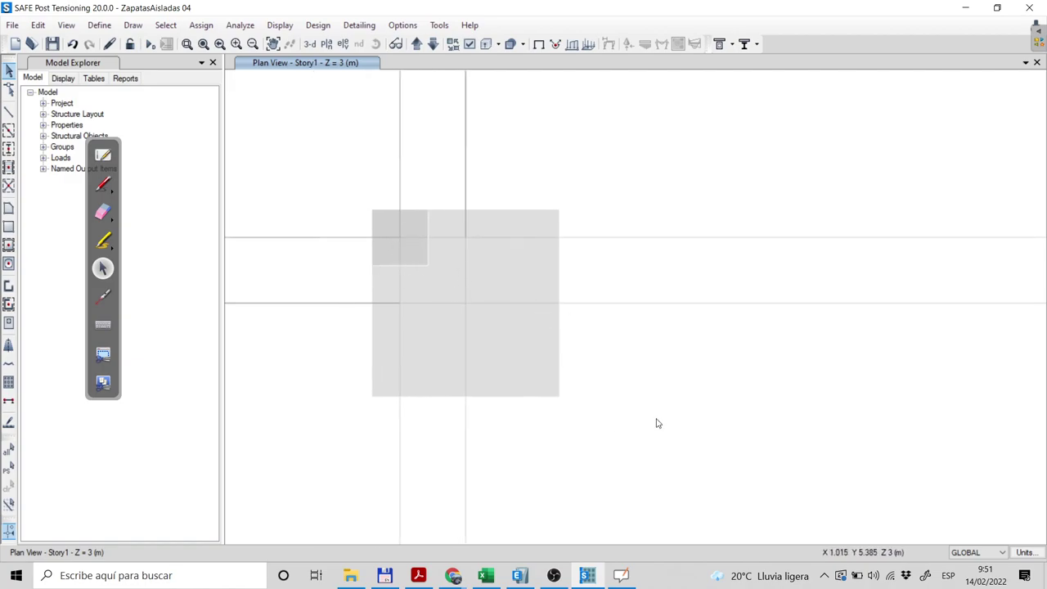
click(401, 239)
click(401, 240)
ctrl+click(400, 239)
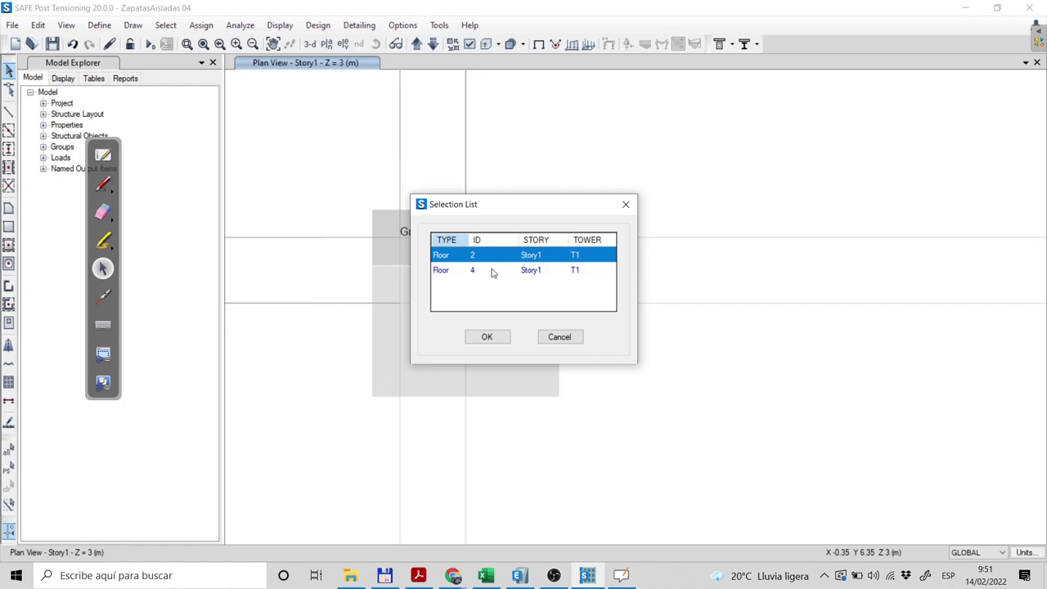
click(560, 336)
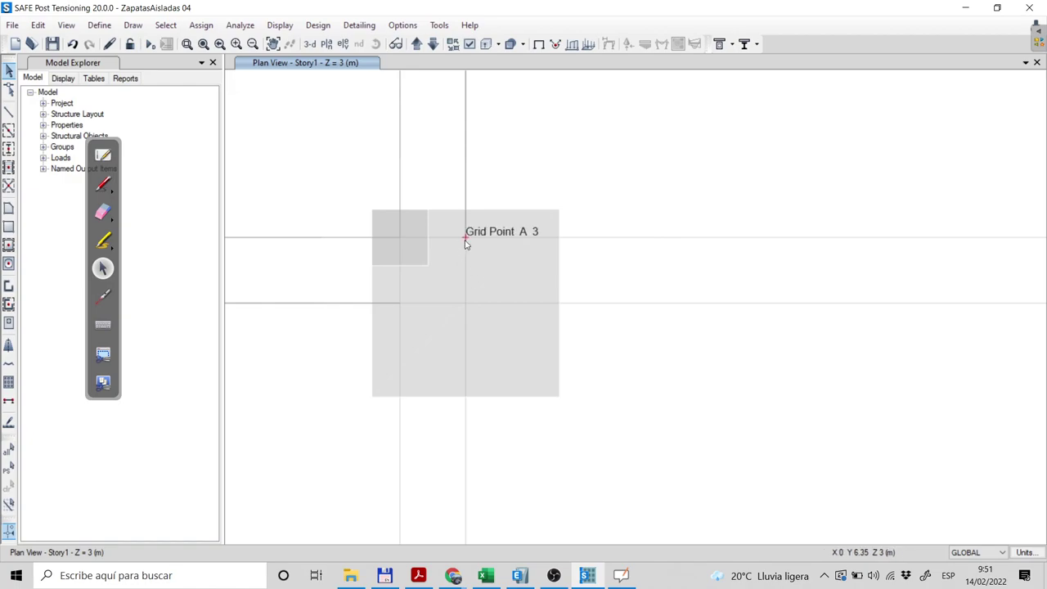
Inspect the assignments of the small column area at grid point C-3 without changing them.
right_click(400, 240)
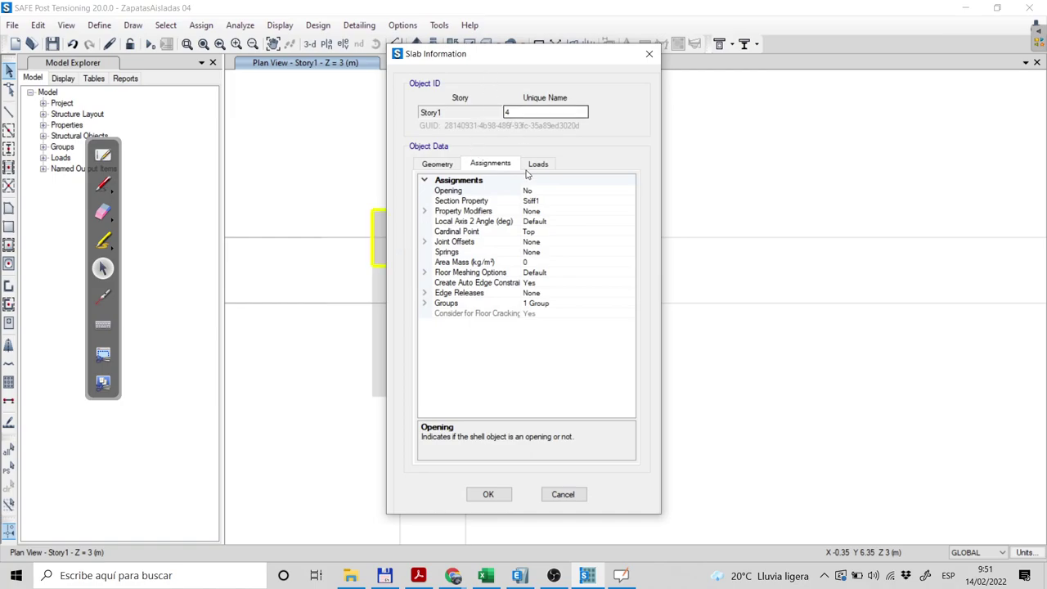
drag(505, 56, 840, 40)
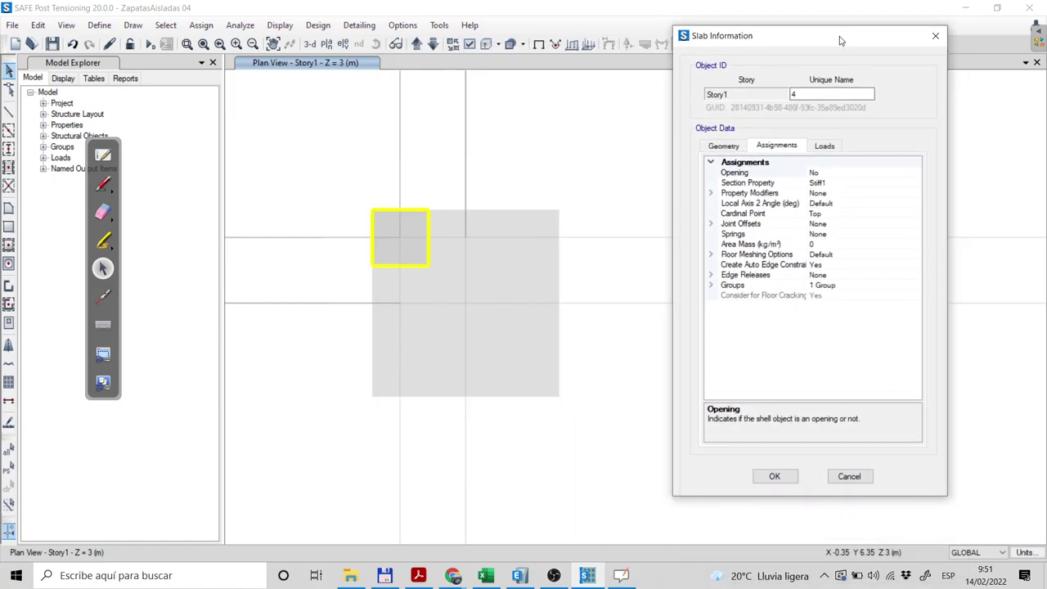
click(851, 477)
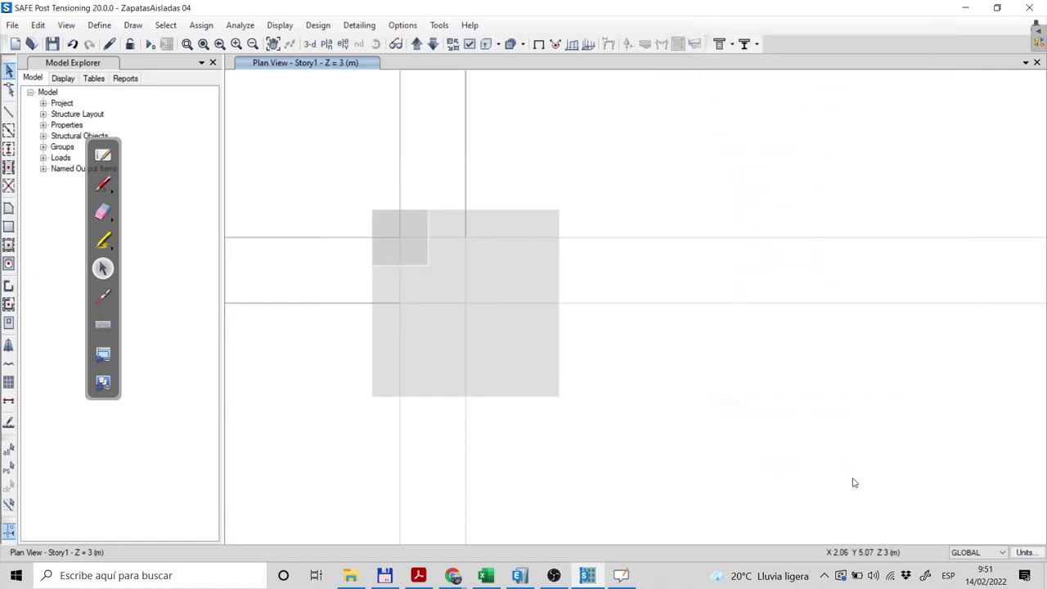
click(420, 227)
click(691, 249)
click(400, 239)
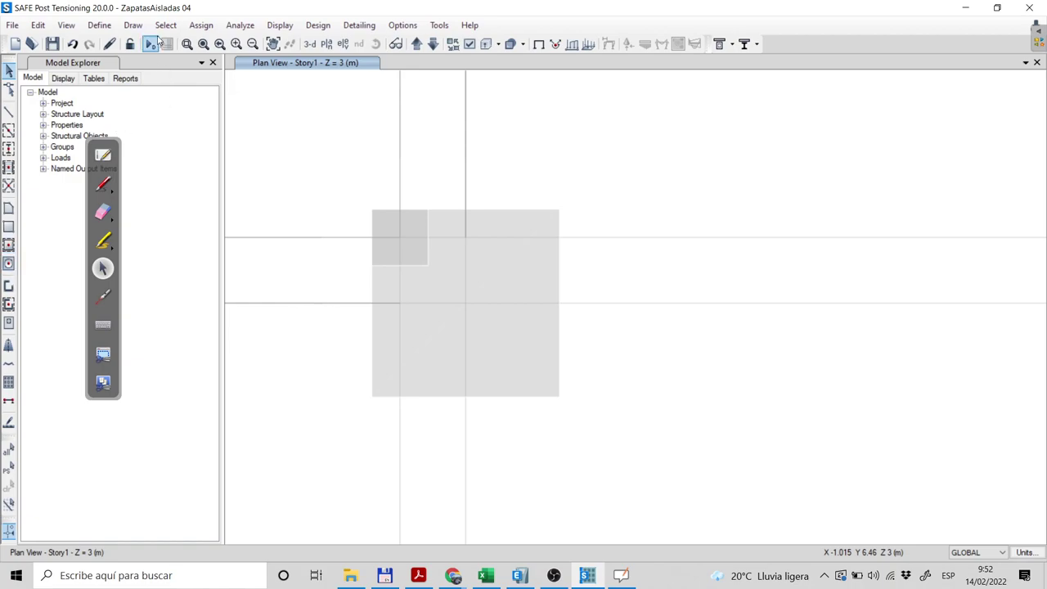
Draw a joint object at grid point C-3 with zero plan offsets and check it by selecting the column area.
click(133, 25)
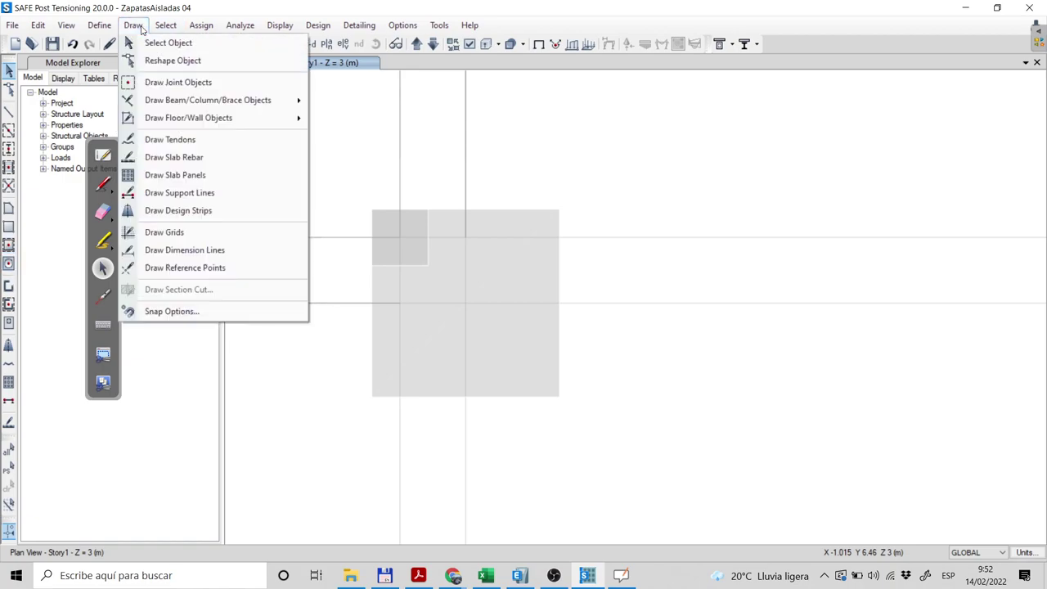
click(172, 82)
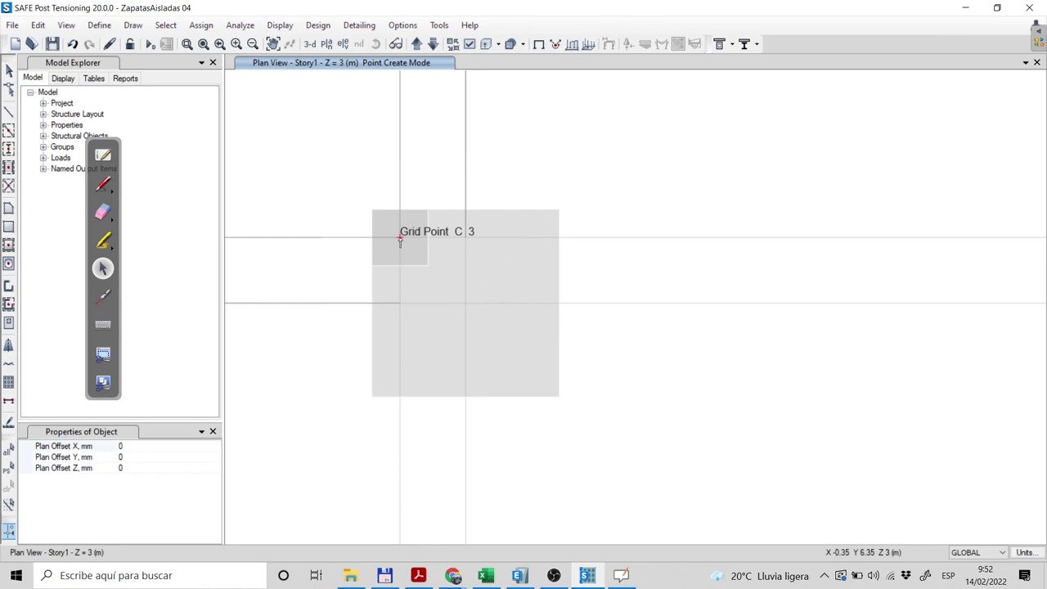
key(Escape)
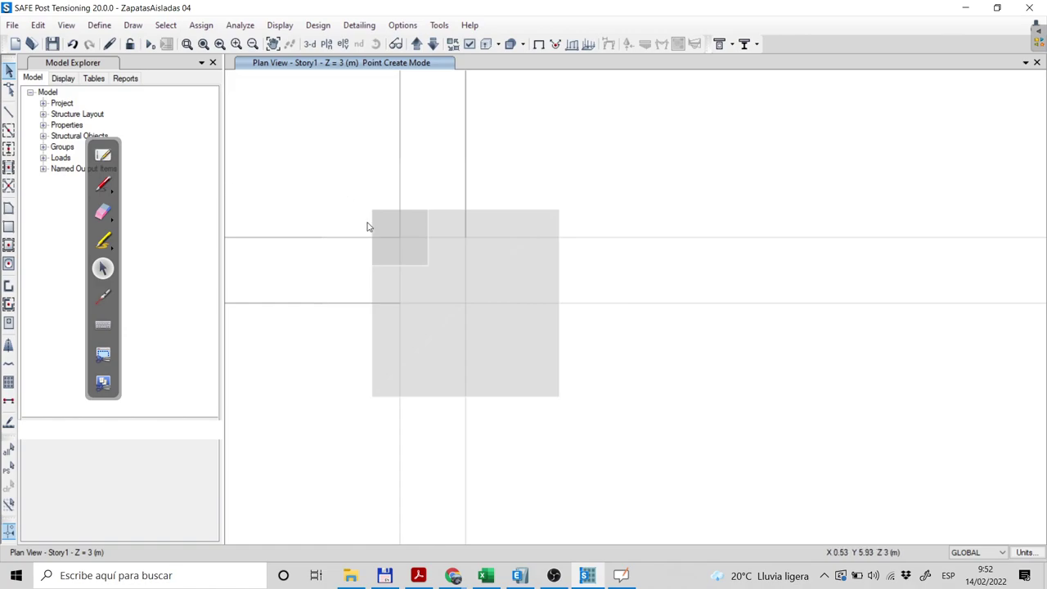
drag(344, 187, 477, 316)
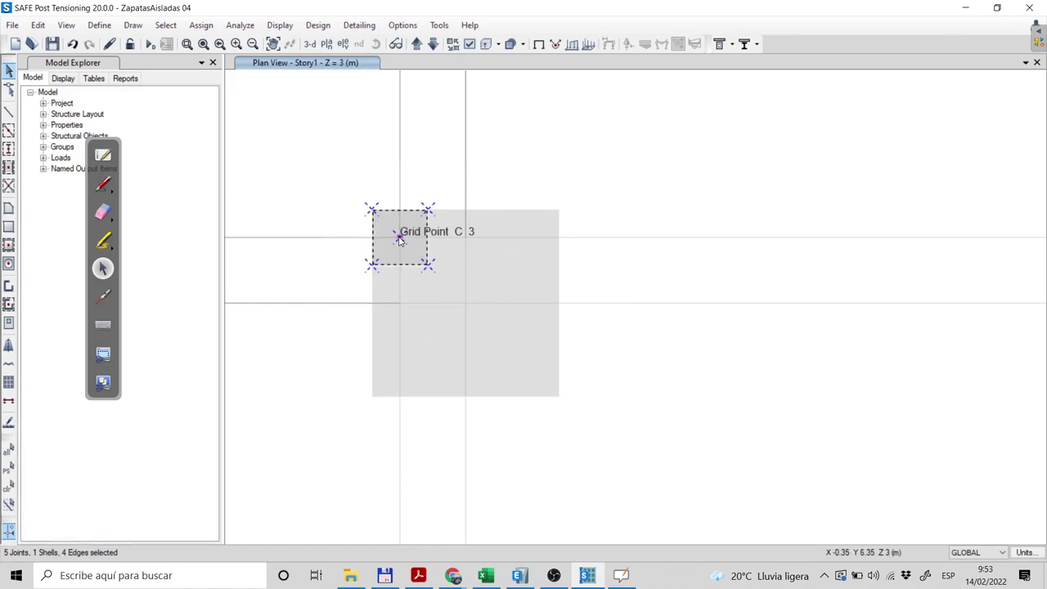
key(Escape)
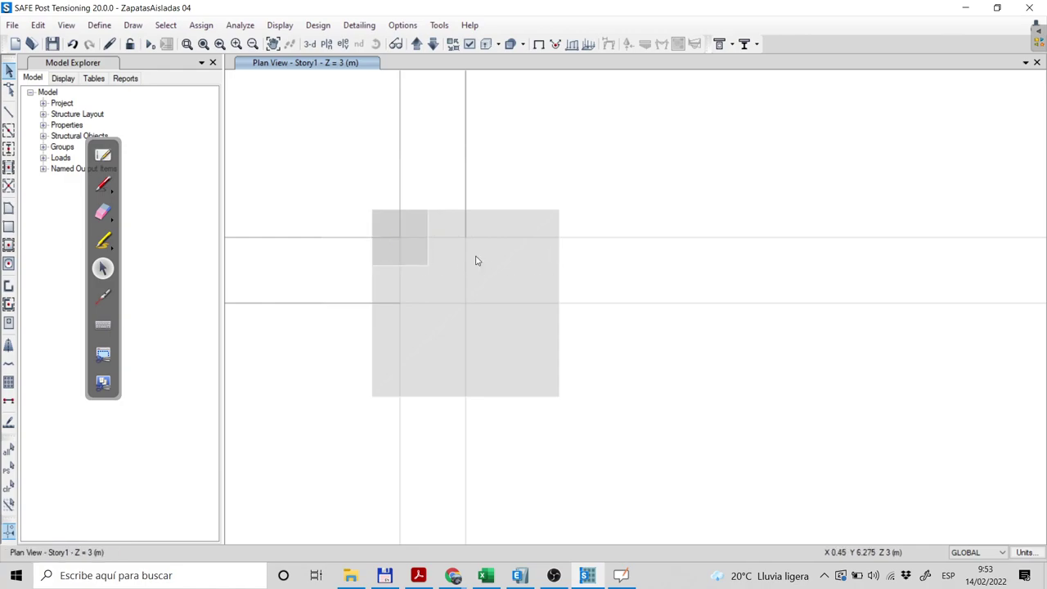
Assign a Dead point load of -890 kN in global Z to the joint at C-3, replacing existing loads.
click(201, 24)
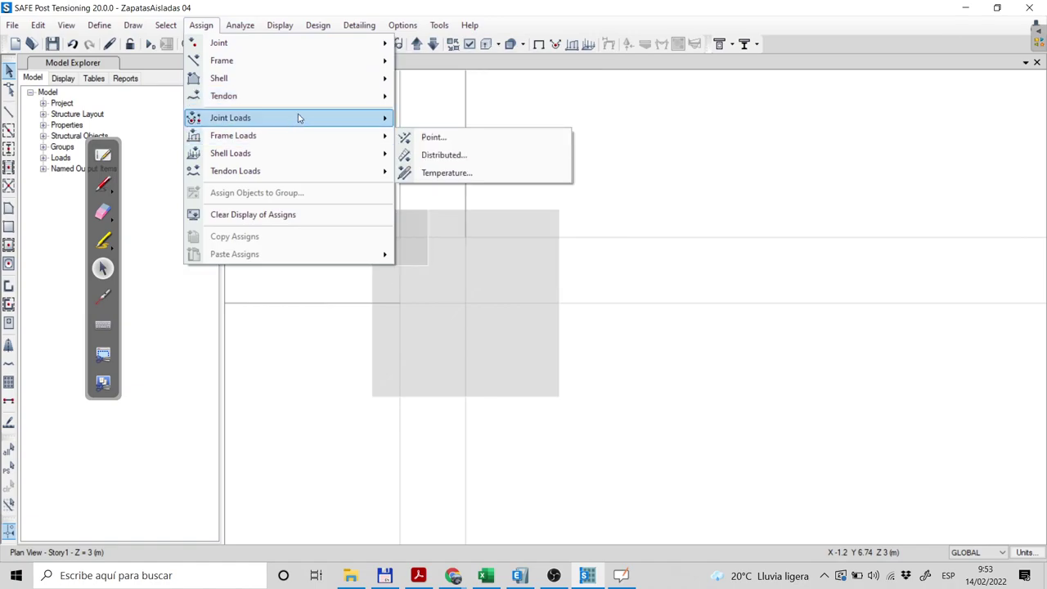
mouse_move(300, 117)
click(427, 122)
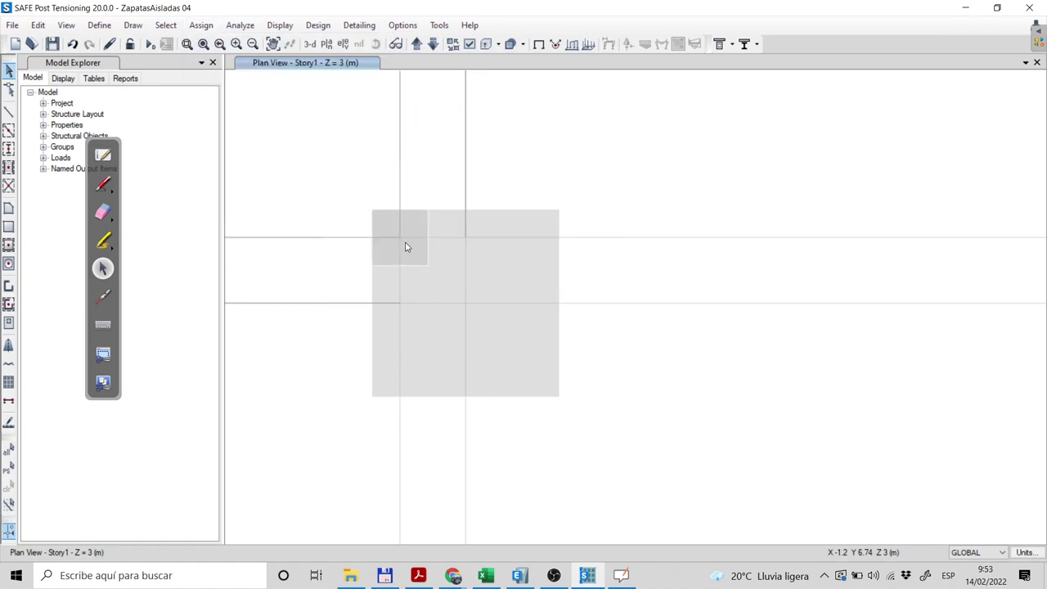
drag(498, 152, 679, 164)
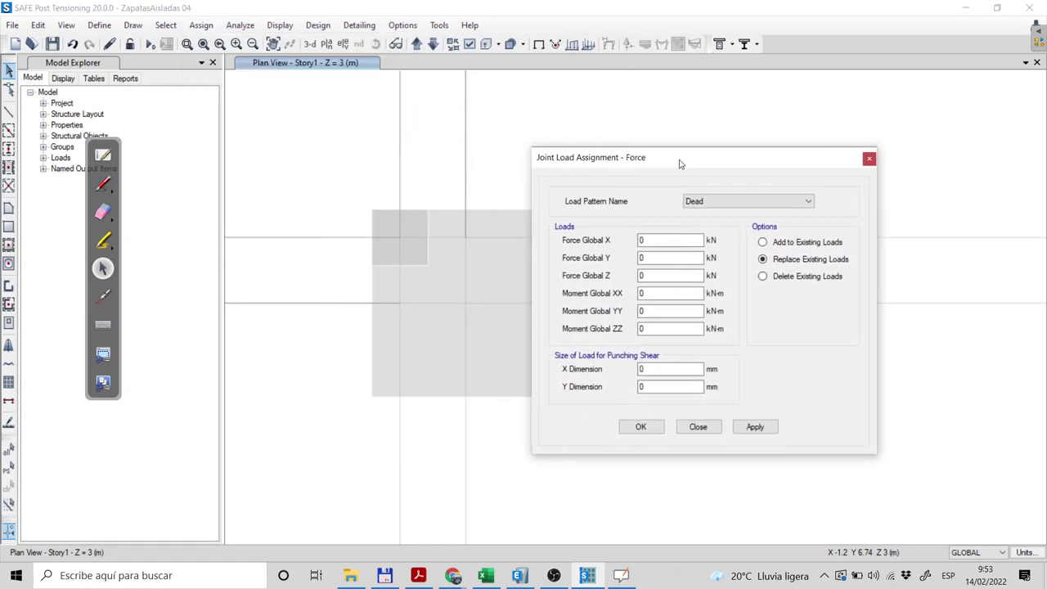
click(401, 241)
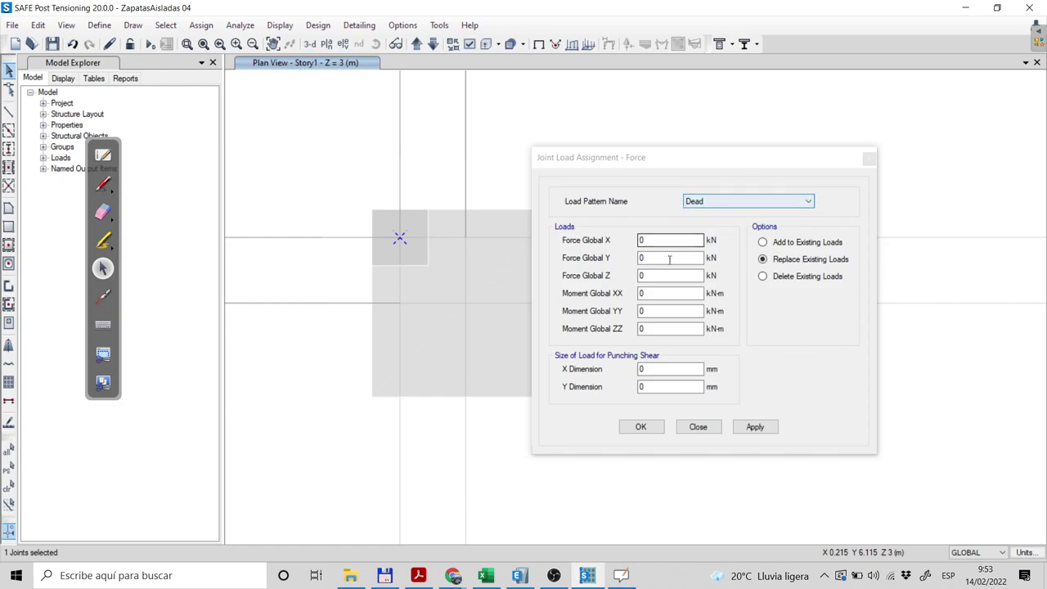
click(644, 276)
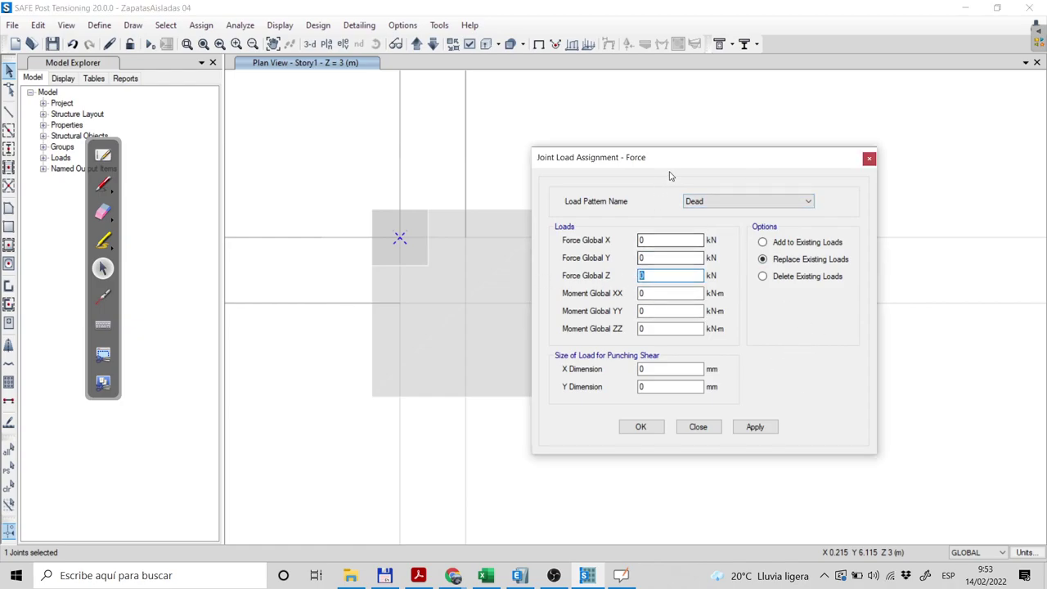
text(-89)
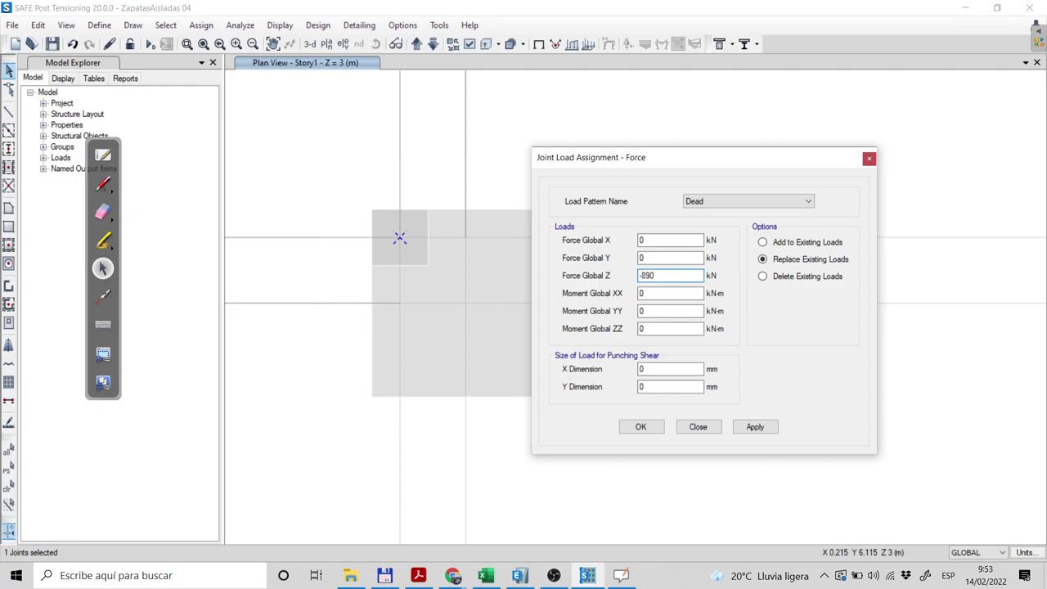
click(755, 430)
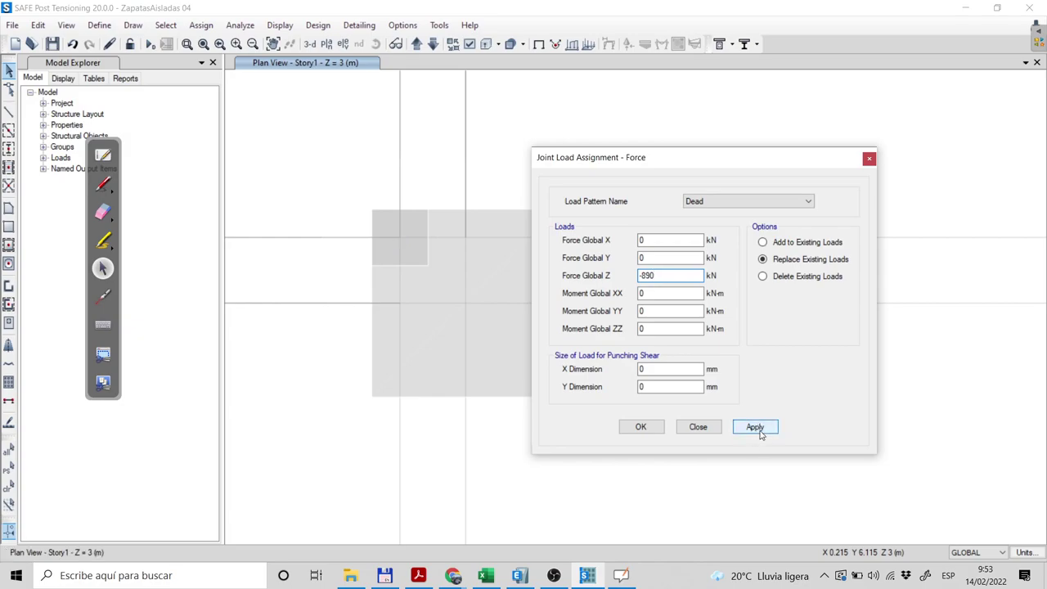
Assign a Live point load of -445 kN in global Z to the joint at C-3, adding to existing loads.
click(798, 201)
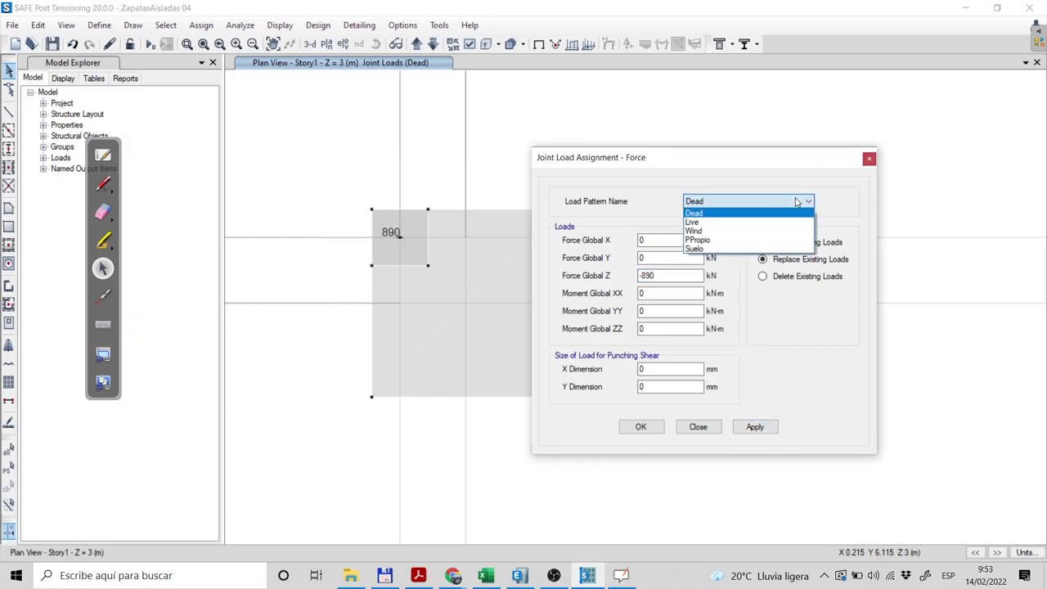
click(726, 224)
drag(665, 276, 613, 277)
text(-445)
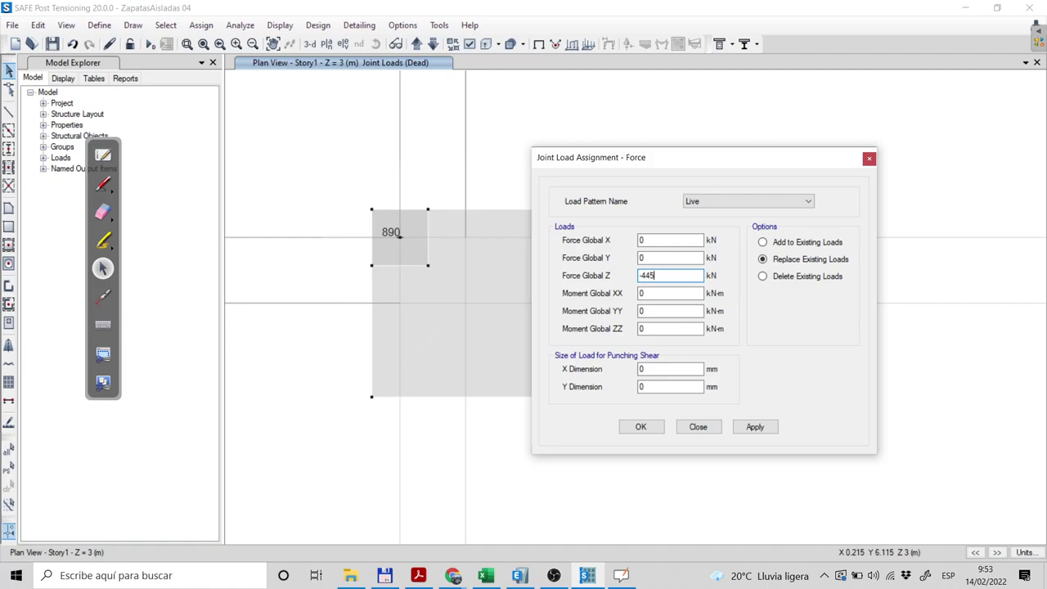
click(762, 243)
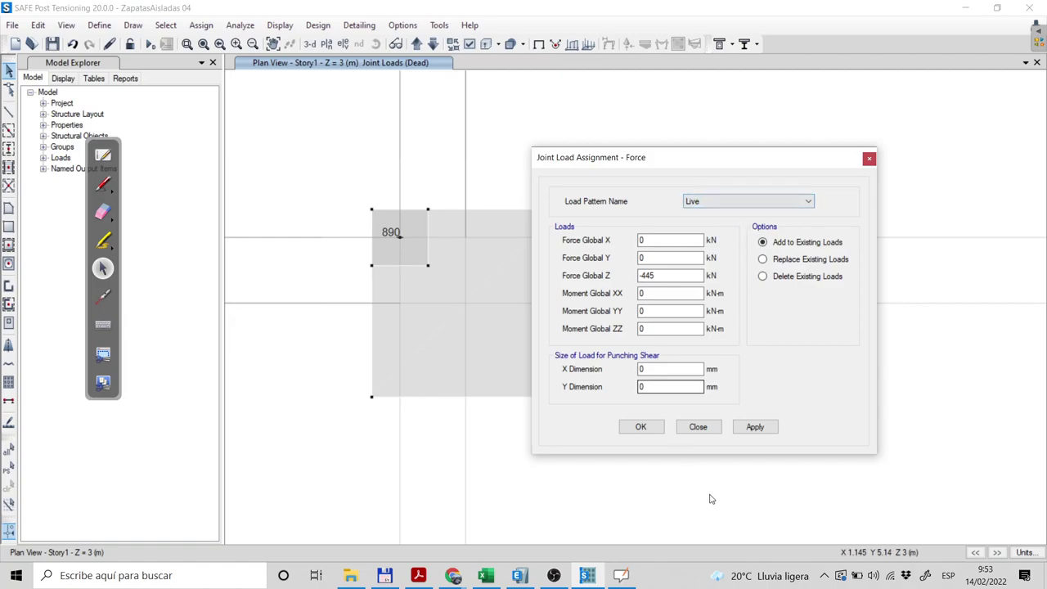
click(754, 426)
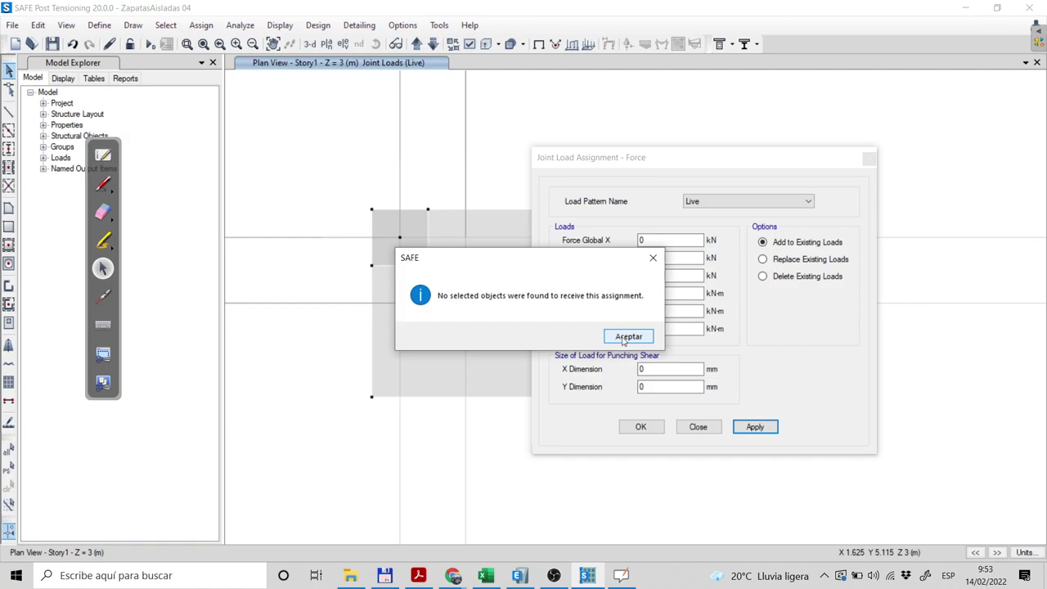
click(621, 337)
click(399, 237)
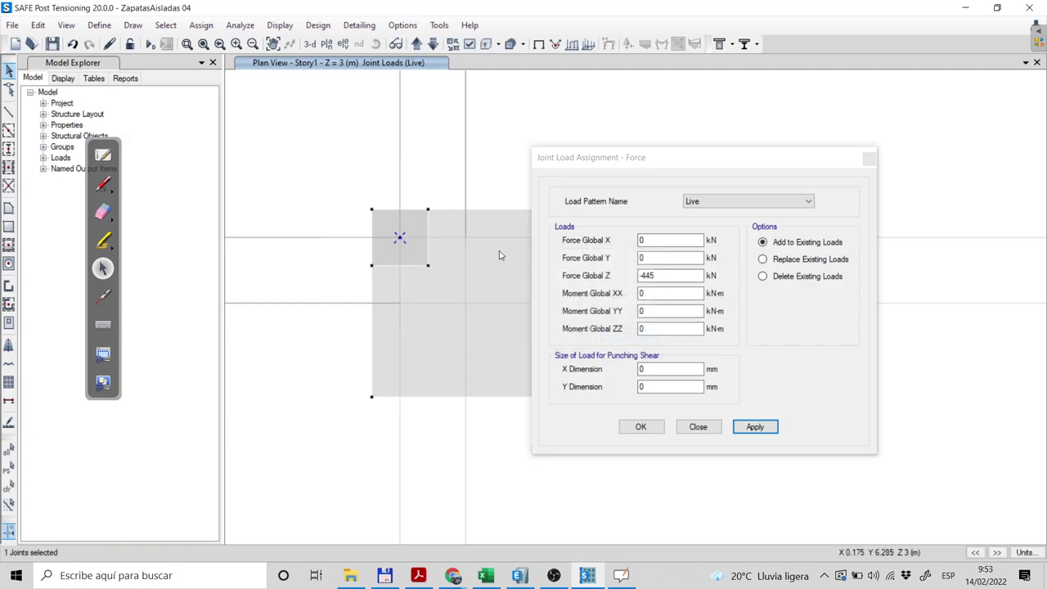
click(755, 428)
click(755, 432)
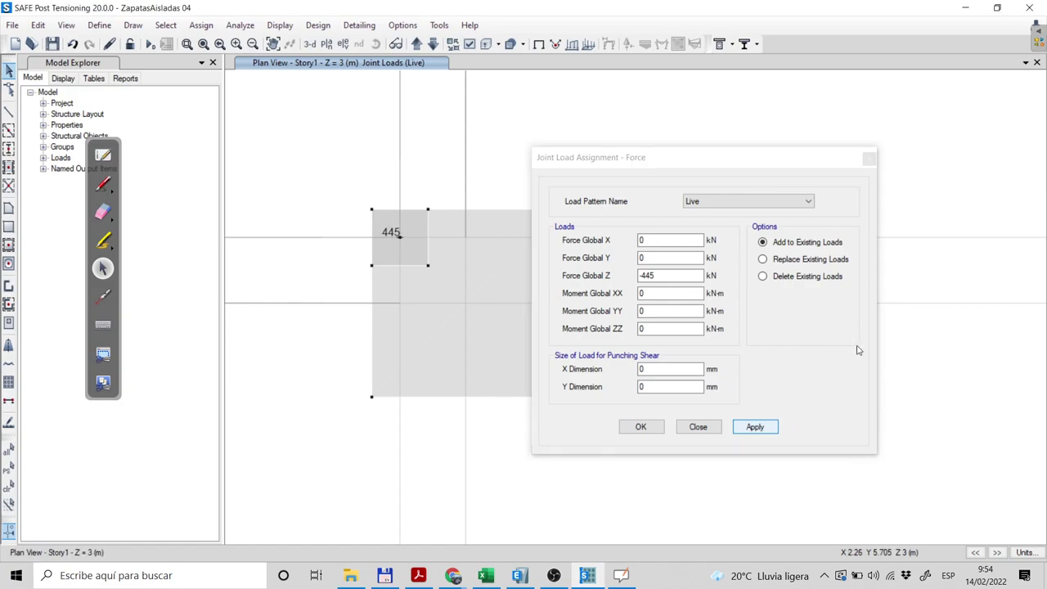
Assign a Wind point load of -780 kN in global Z to the joint at C-3, adding to existing loads.
click(742, 204)
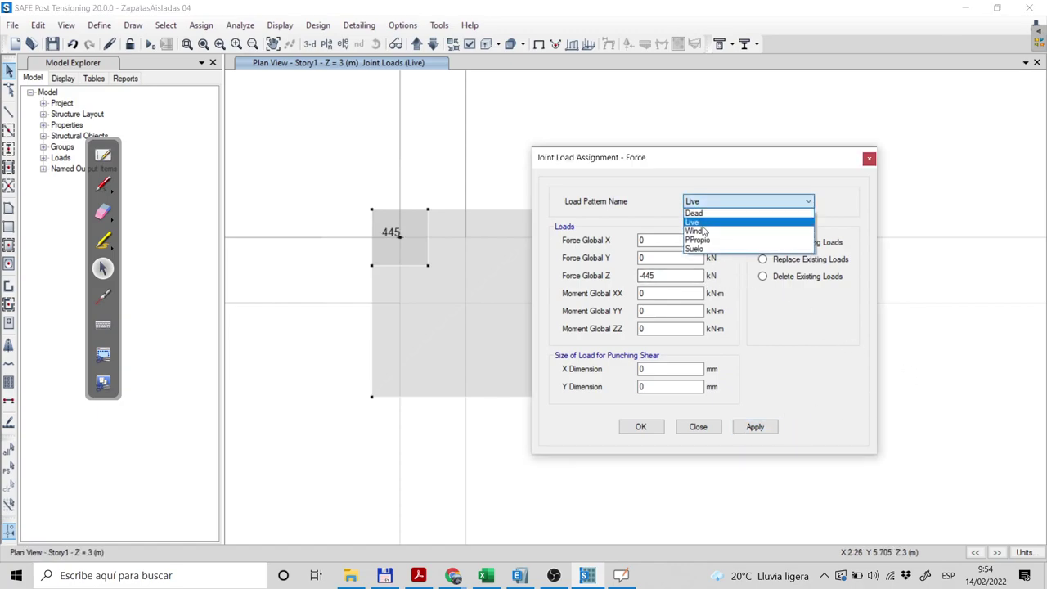
click(695, 236)
key(Tab)
key(Tab)
key(Tab)
text(-)
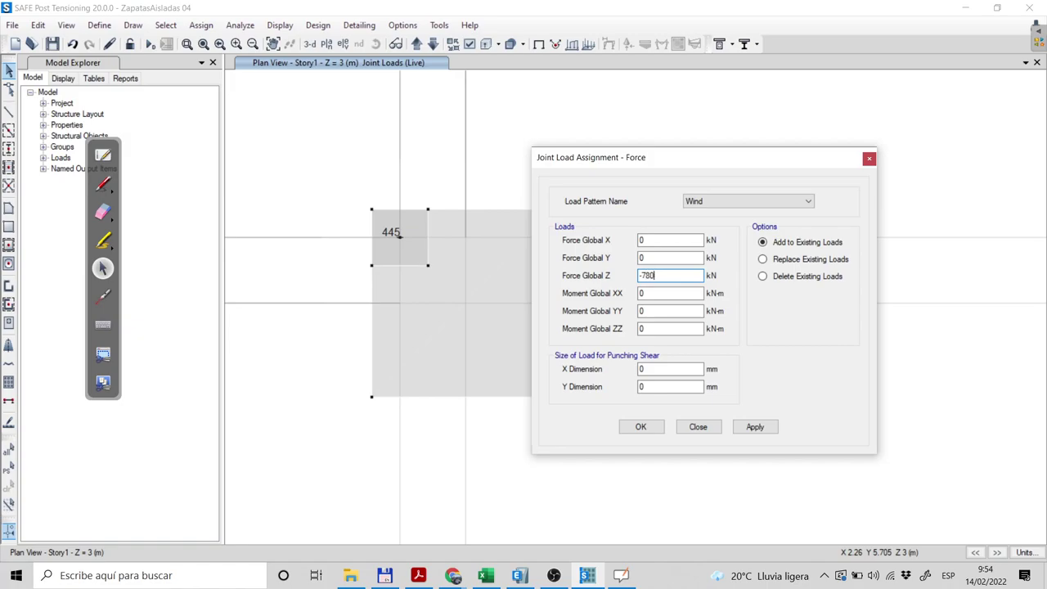
click(398, 232)
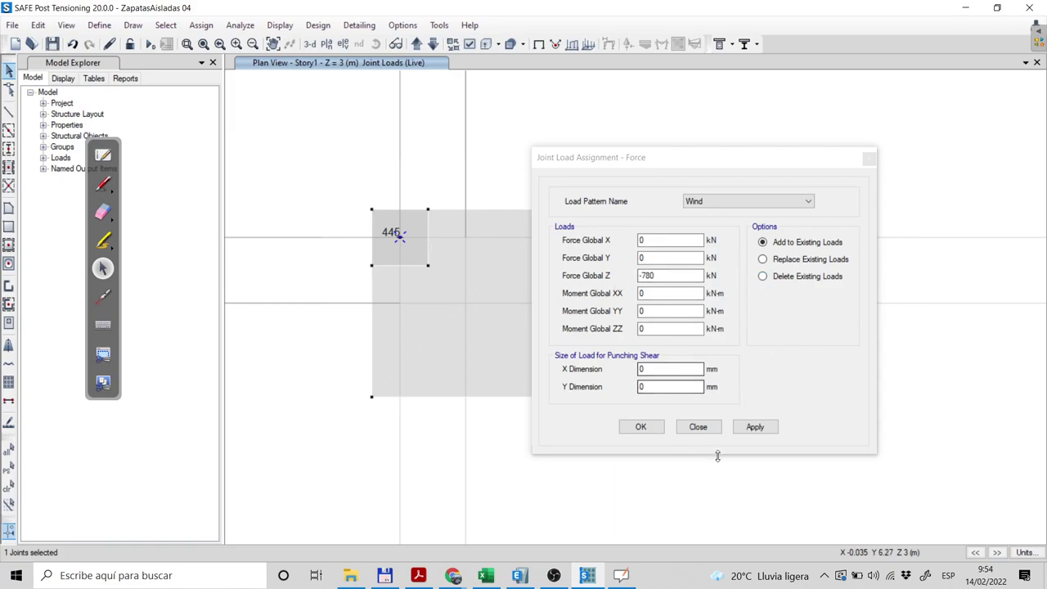
click(641, 429)
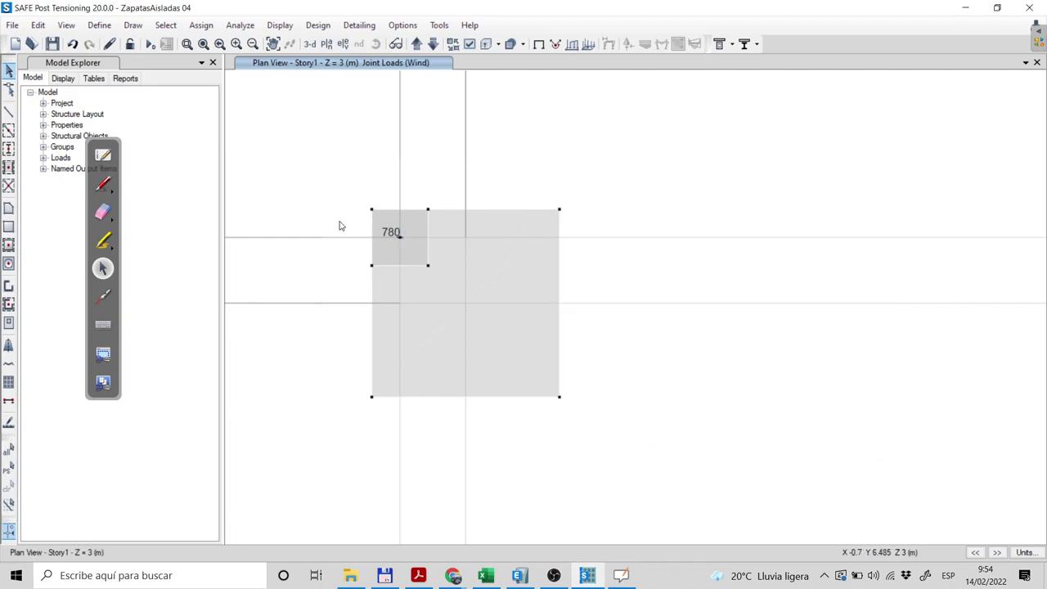
Review the Dead, Live and Wind force components assigned to the joint at C-3 without changing them.
right_click(404, 240)
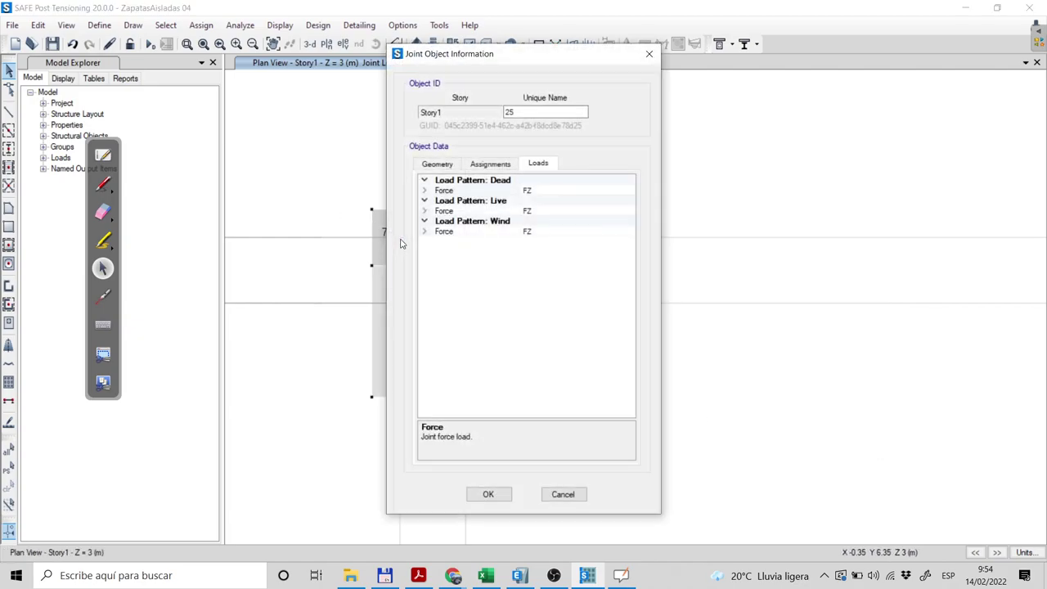
click(425, 191)
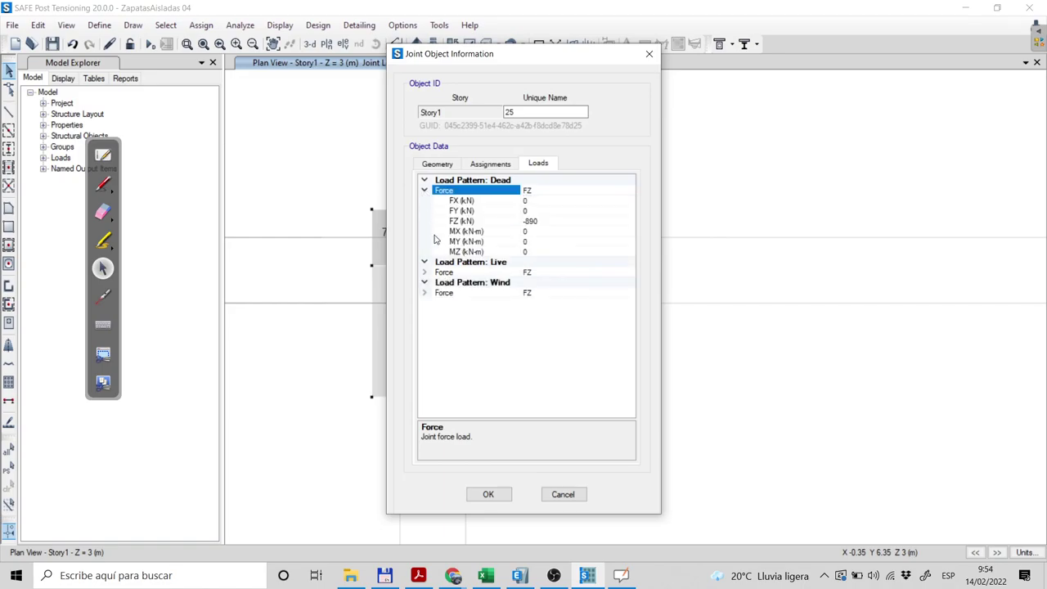
click(425, 274)
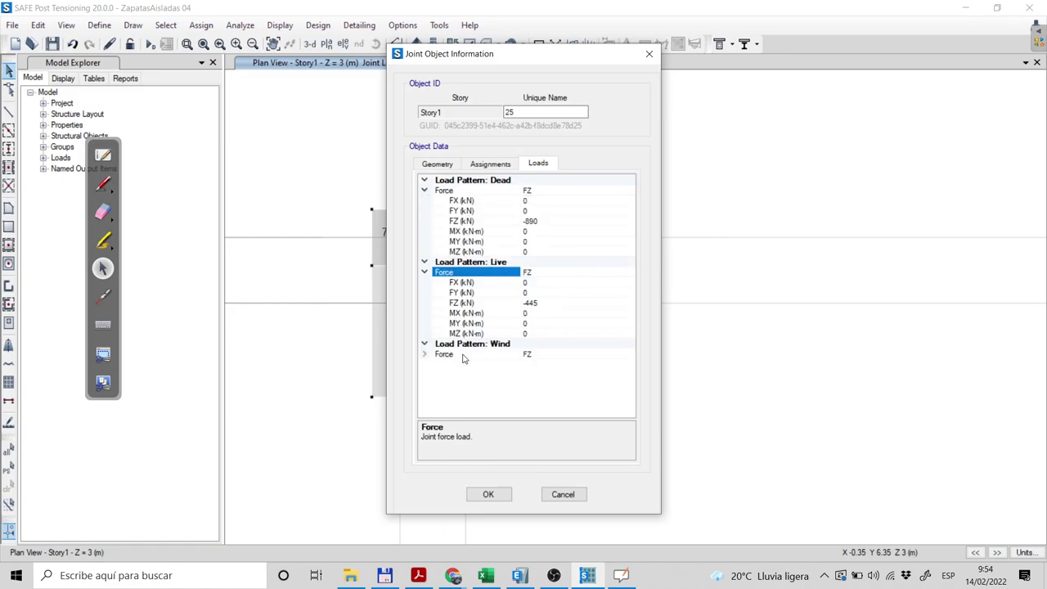
click(425, 357)
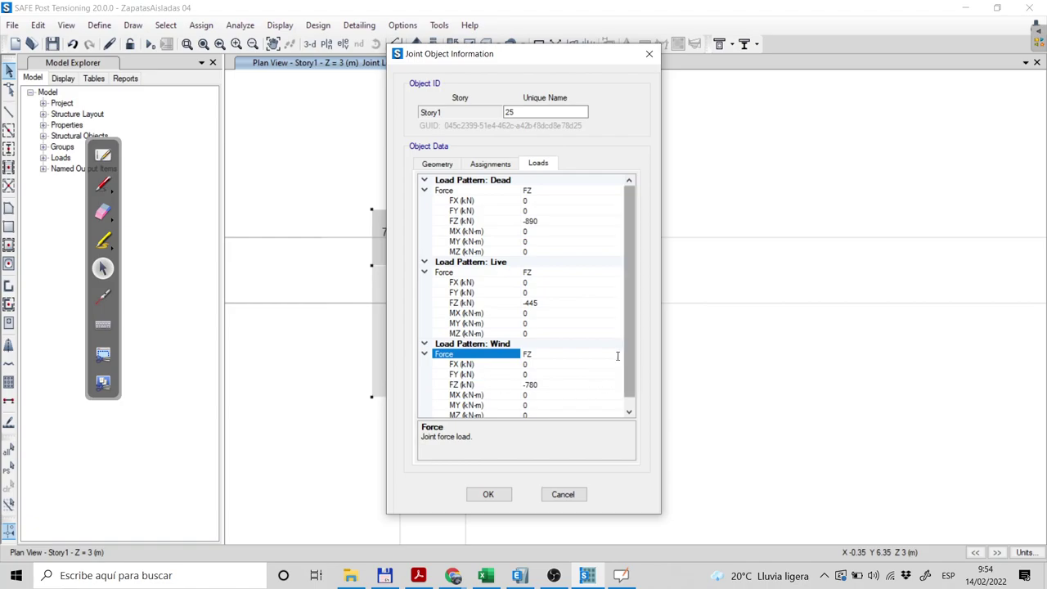
scroll(601, 364, down, 1)
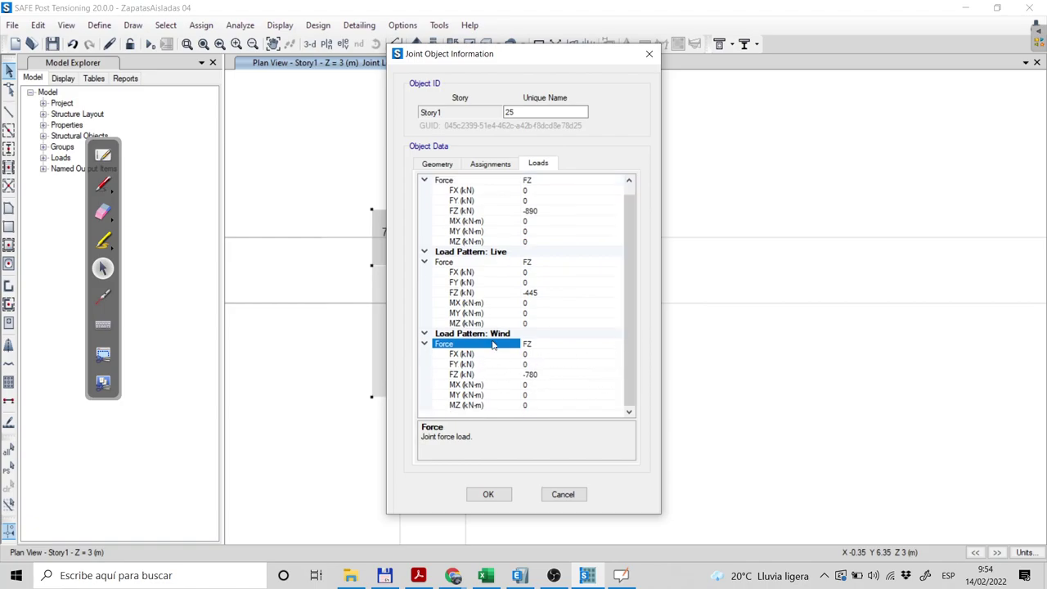
click(562, 494)
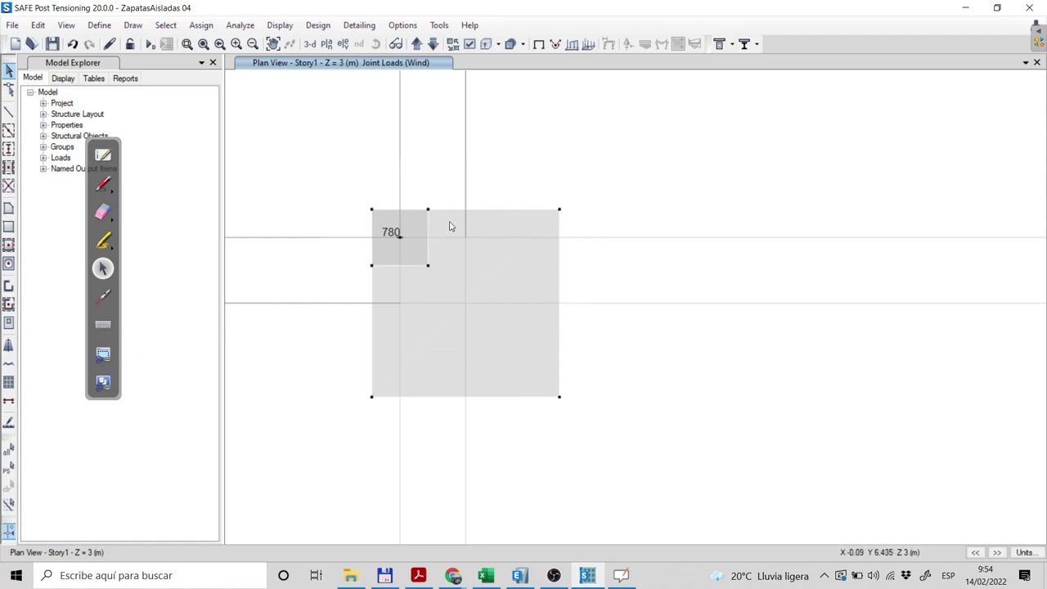
Assign the Suelo01 area spring to the footing and column area at C-3, checking the spring's subgrade modulus and compression-only option.
drag(335, 164, 696, 487)
click(201, 25)
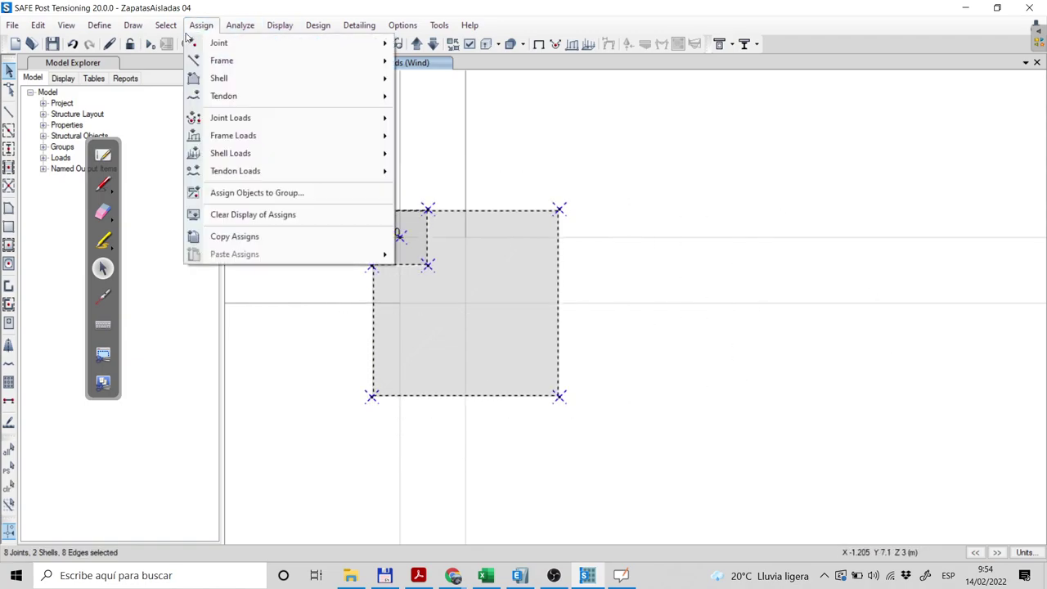
mouse_move(276, 69)
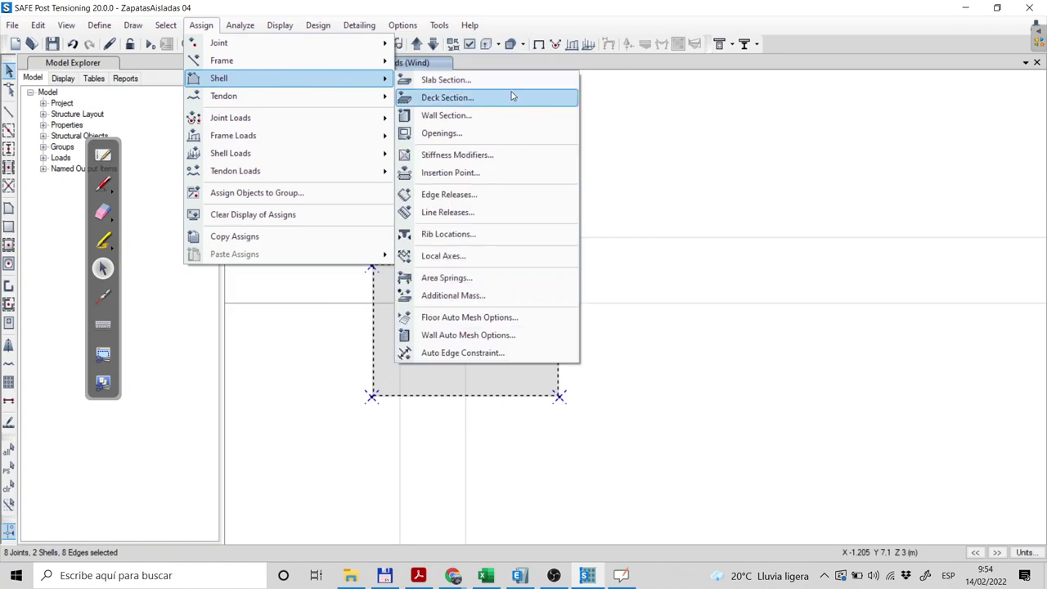
click(508, 280)
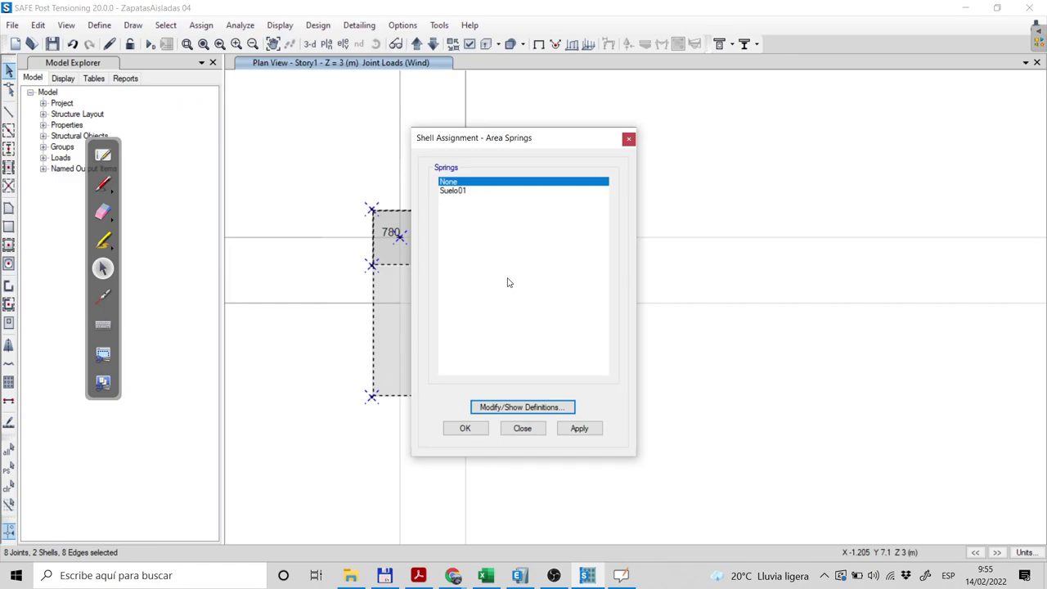
click(456, 193)
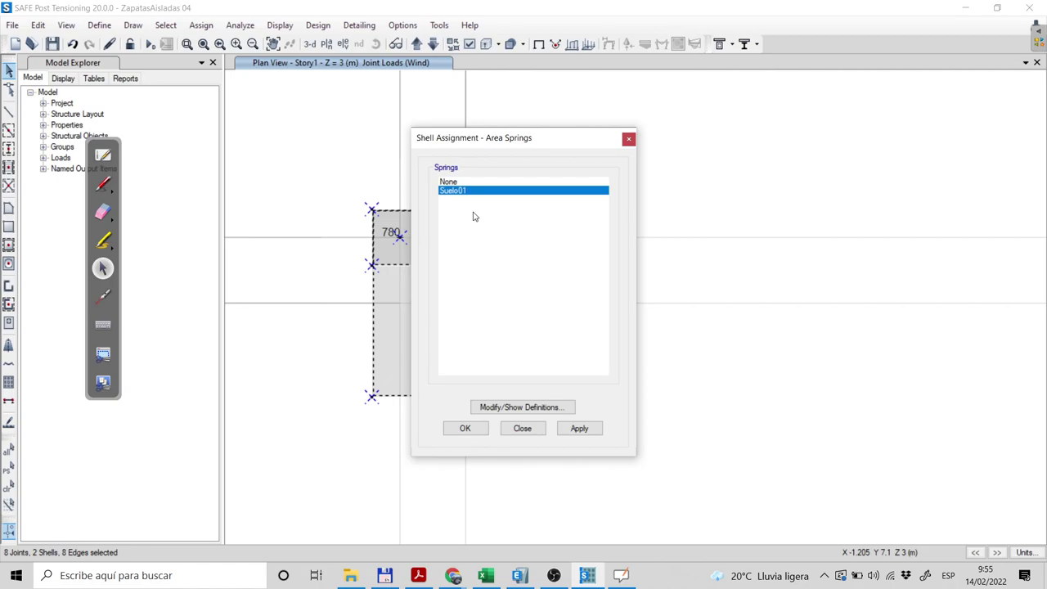
click(536, 407)
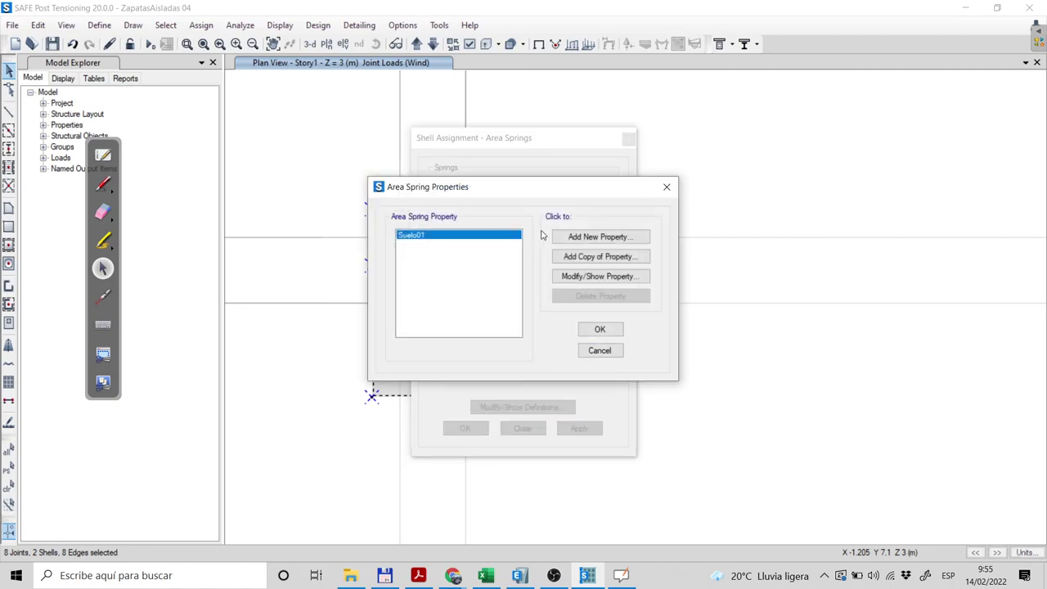
click(603, 277)
drag(604, 234, 445, 232)
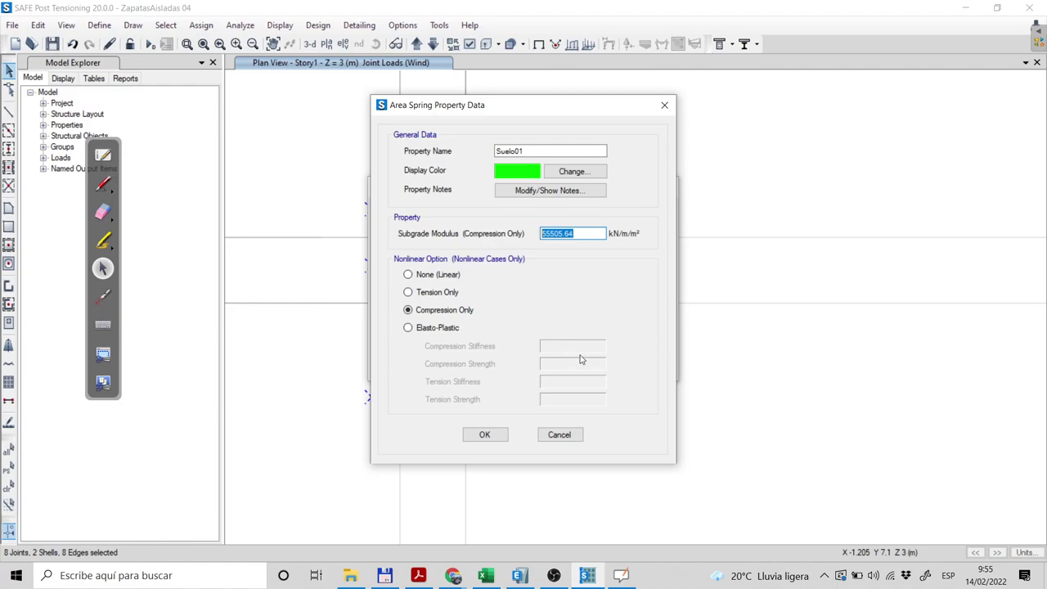
click(485, 434)
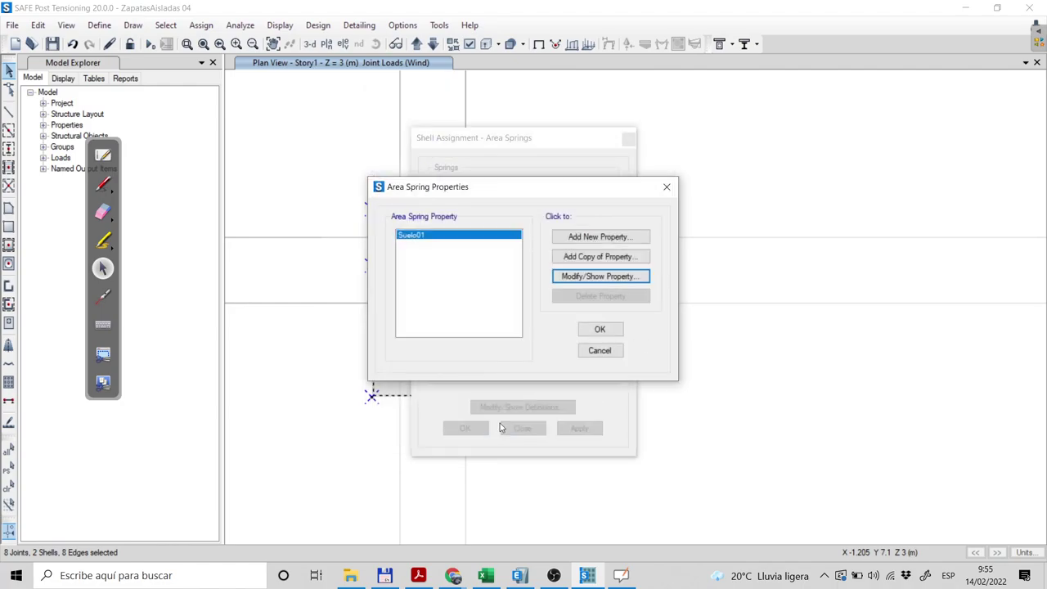
click(600, 329)
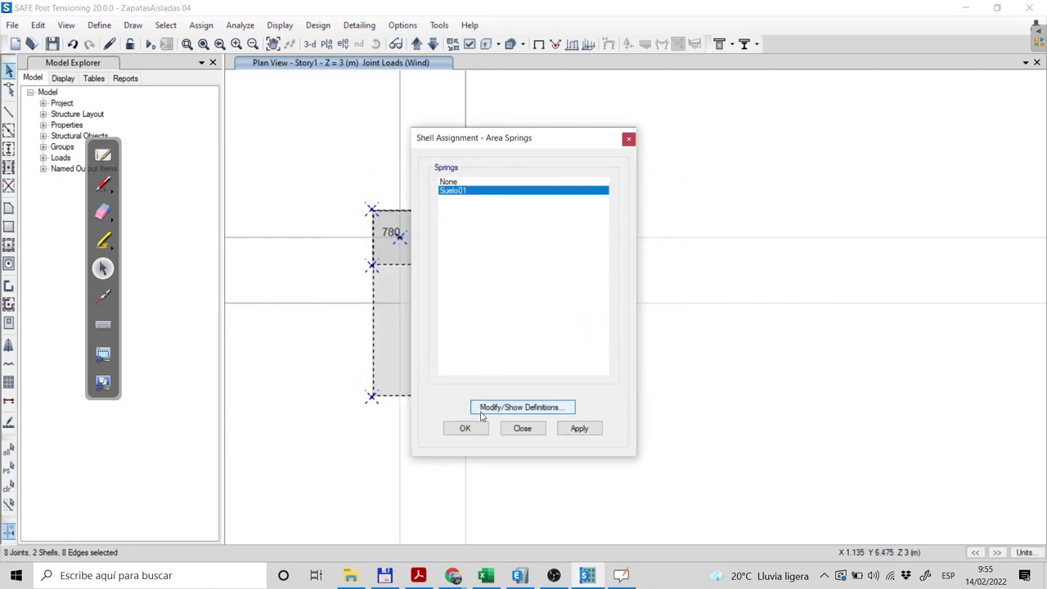
click(466, 430)
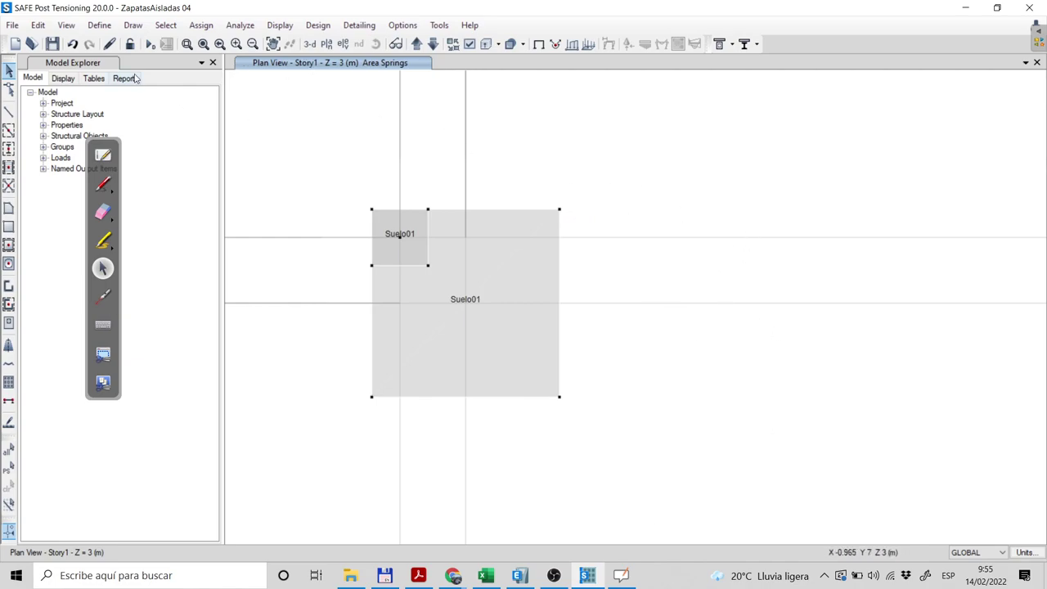
Run the analysis and design of the model and dismiss the analysis messages.
click(150, 44)
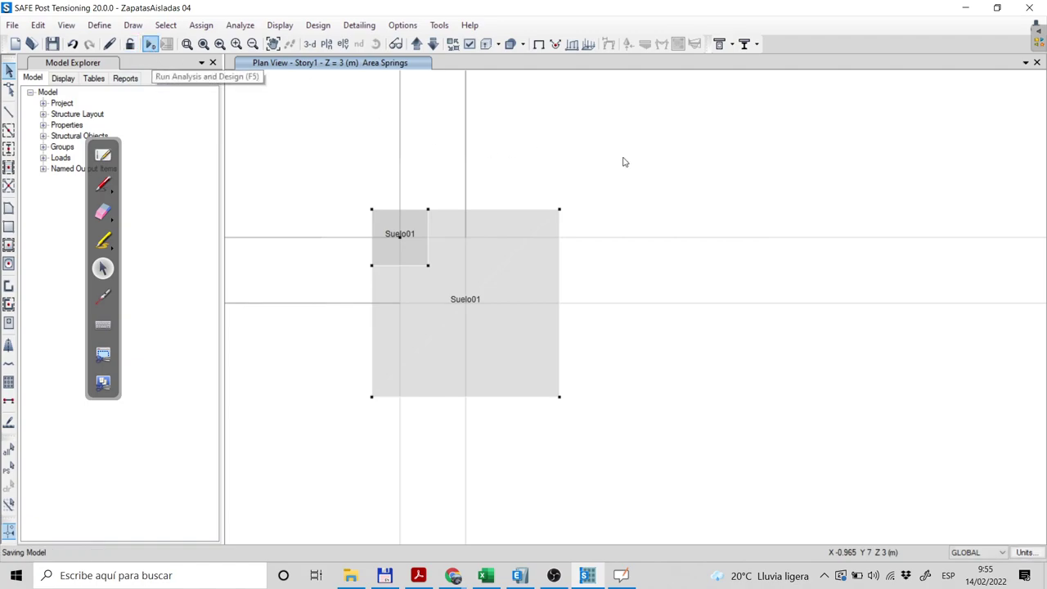
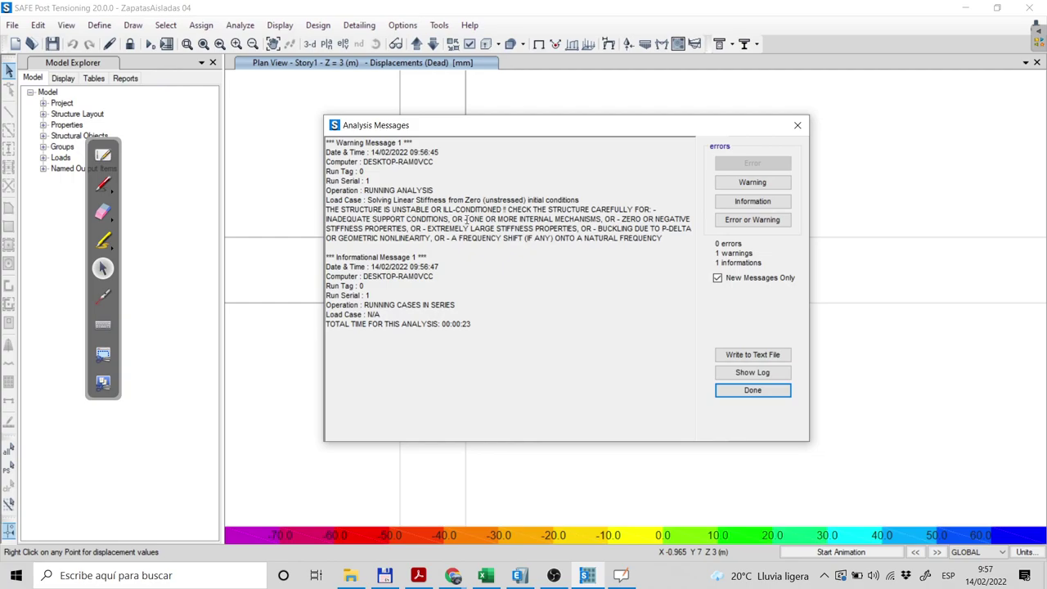
click(751, 392)
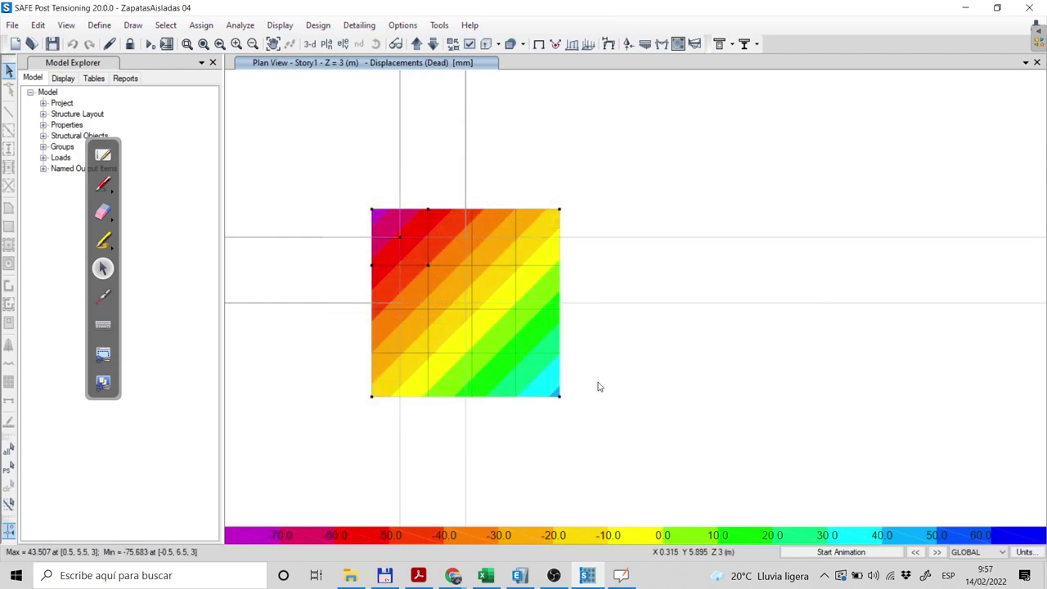
Examine the Dead load displacement contours across the three footings in the Story1 plan, comparing the corner footing with the others.
scroll(731, 450, down, 4)
middle_drag(687, 431, 450, 218)
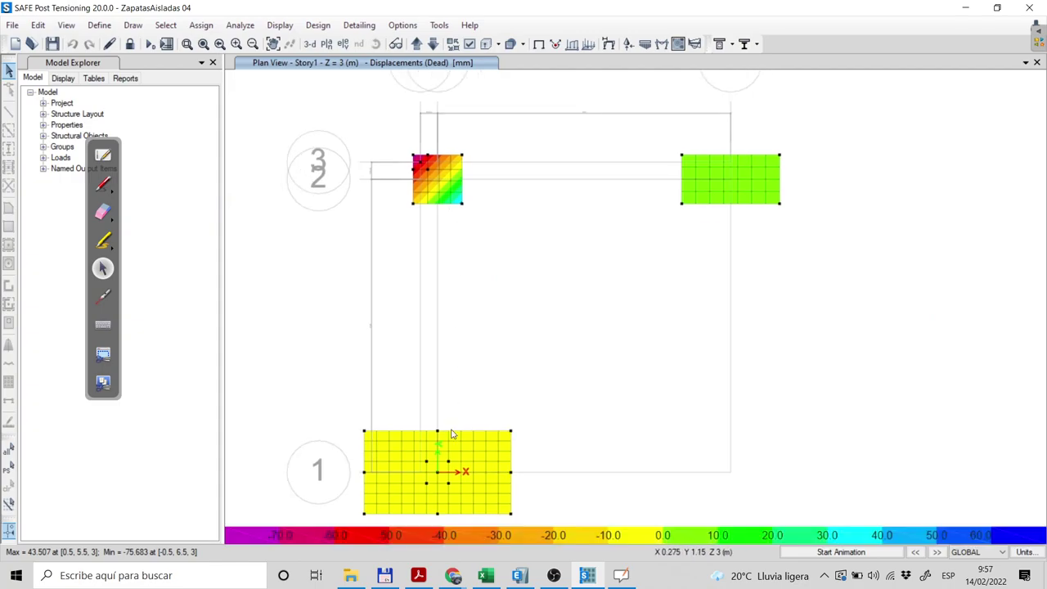
middle_drag(450, 499, 446, 428)
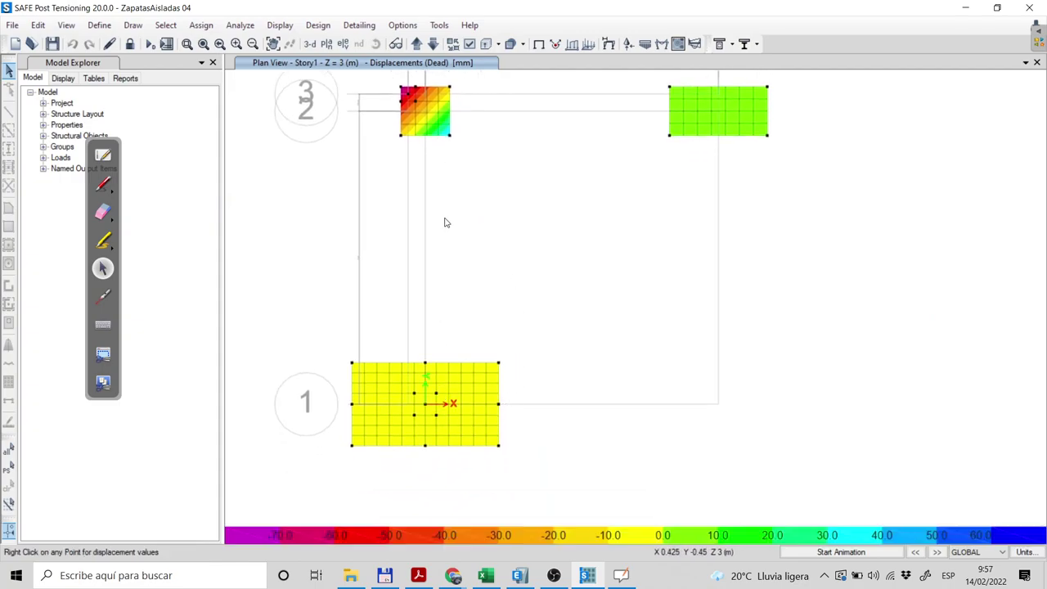
scroll(482, 219, down, 2)
right_click(484, 158)
scroll(482, 145, up, 4)
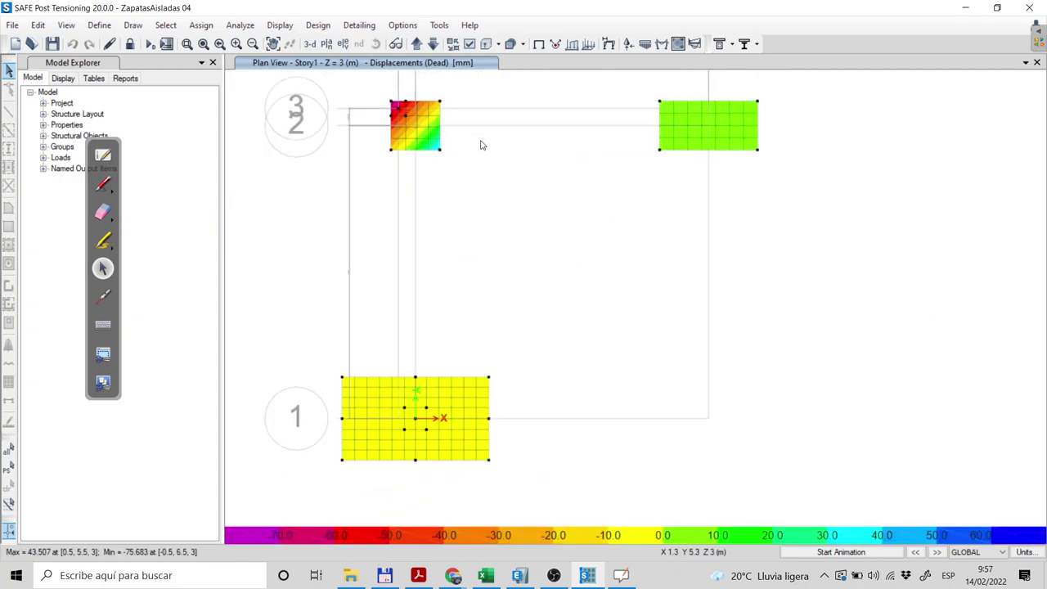
middle_drag(490, 137, 497, 246)
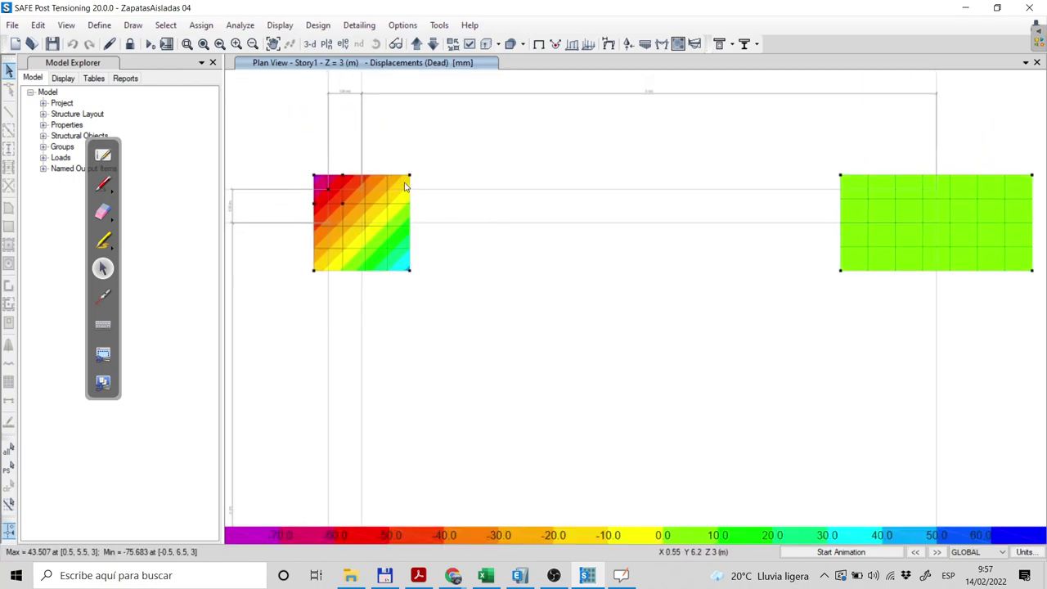
scroll(393, 303, down, 2)
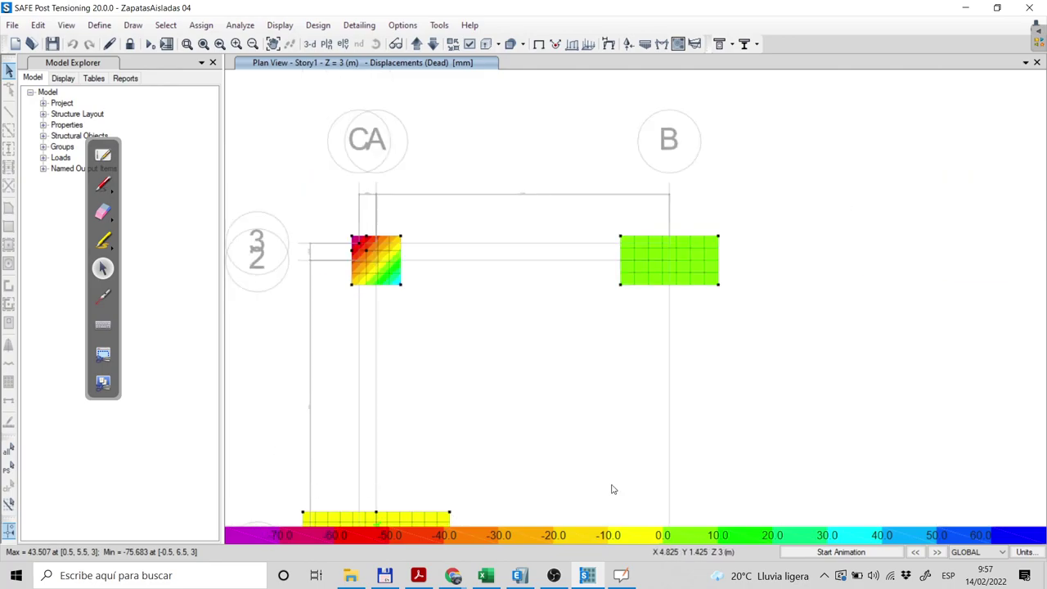
scroll(486, 395, down, 2)
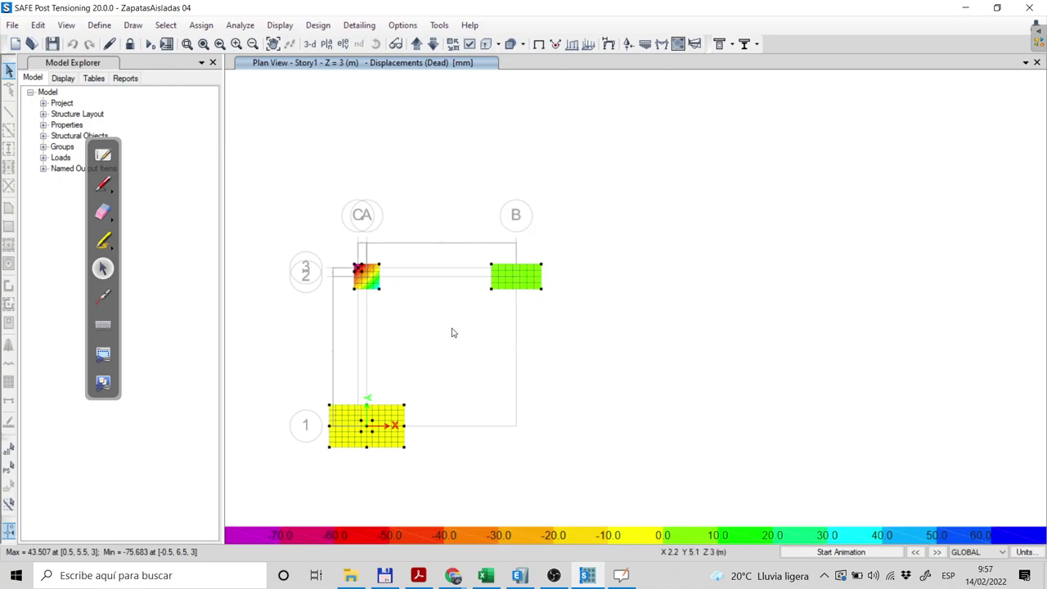
mouse_move(573, 293)
scroll(491, 281, up, 2)
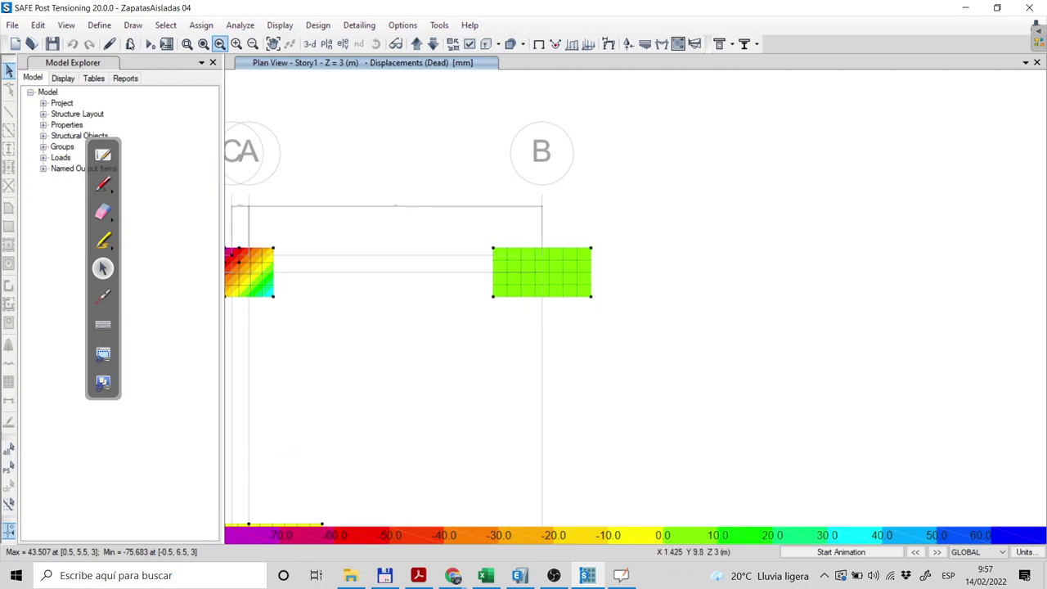
Unlock the model, discarding the analysis results, and assign the Suelo01 area spring to the isolated footing on grid B.
click(130, 44)
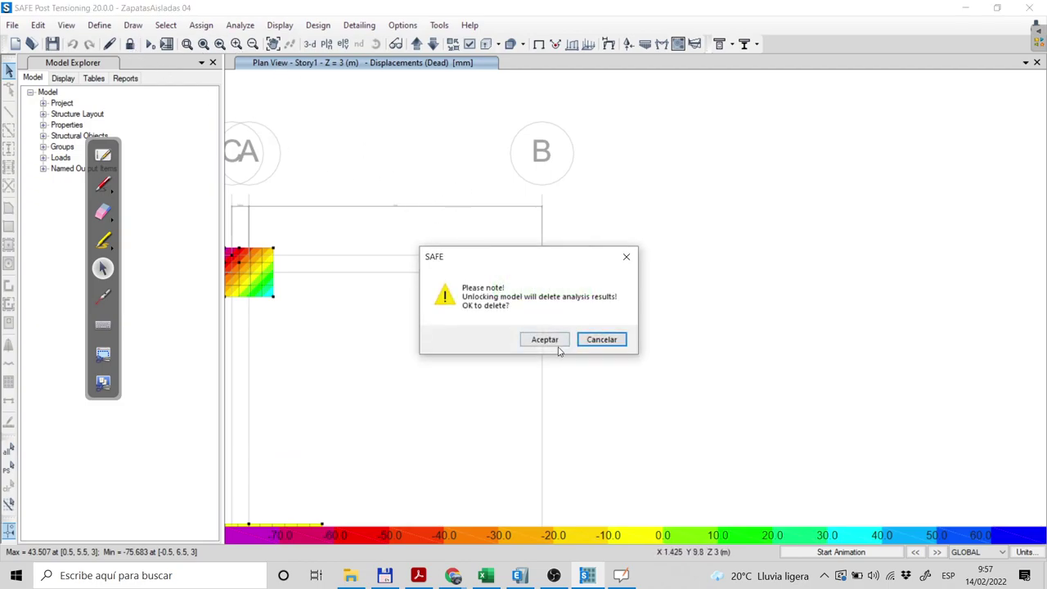
click(556, 343)
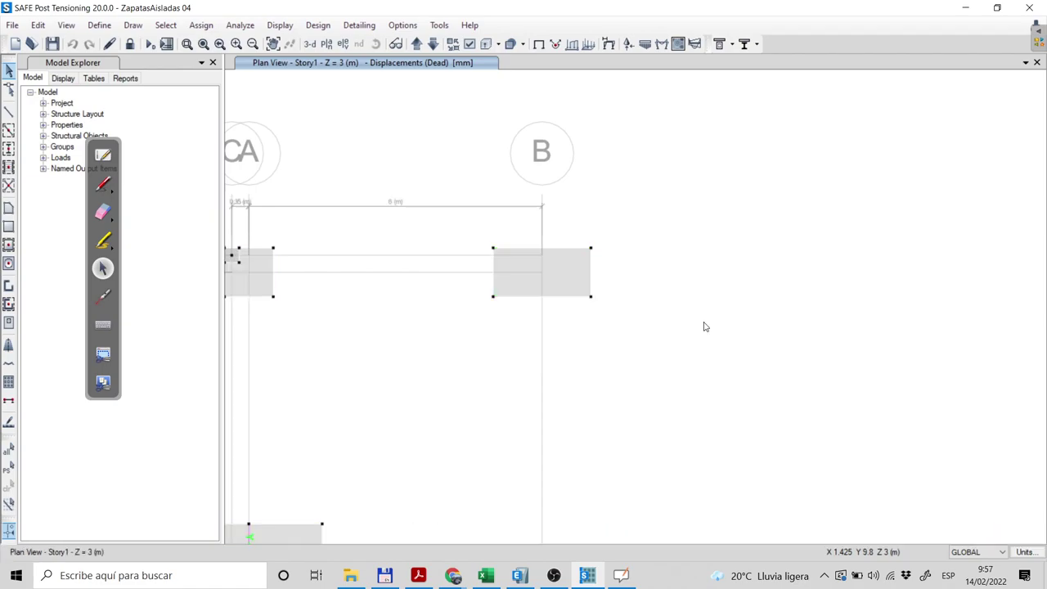
drag(431, 224, 744, 394)
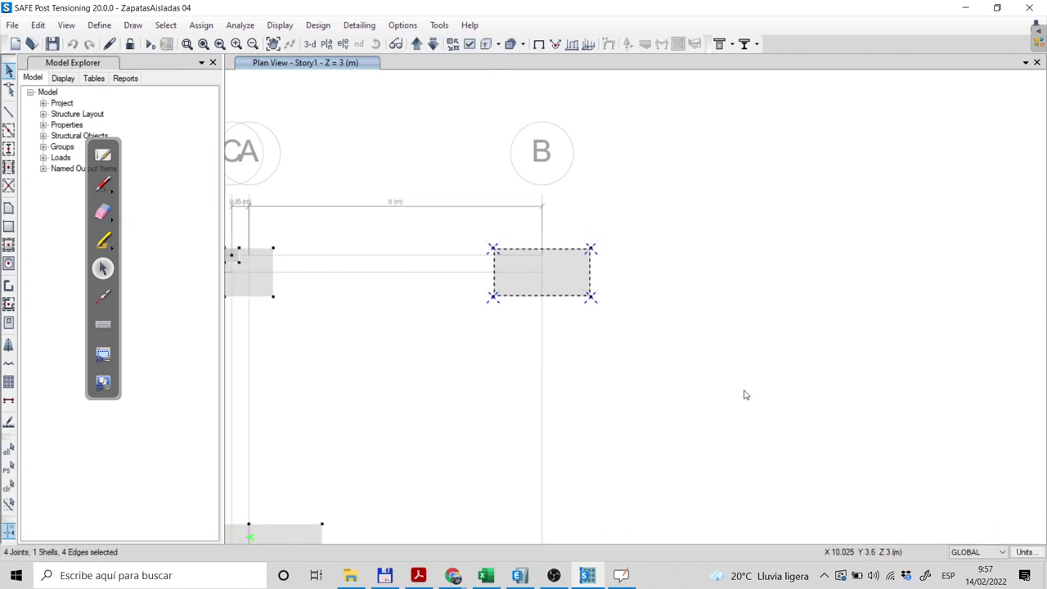
click(201, 25)
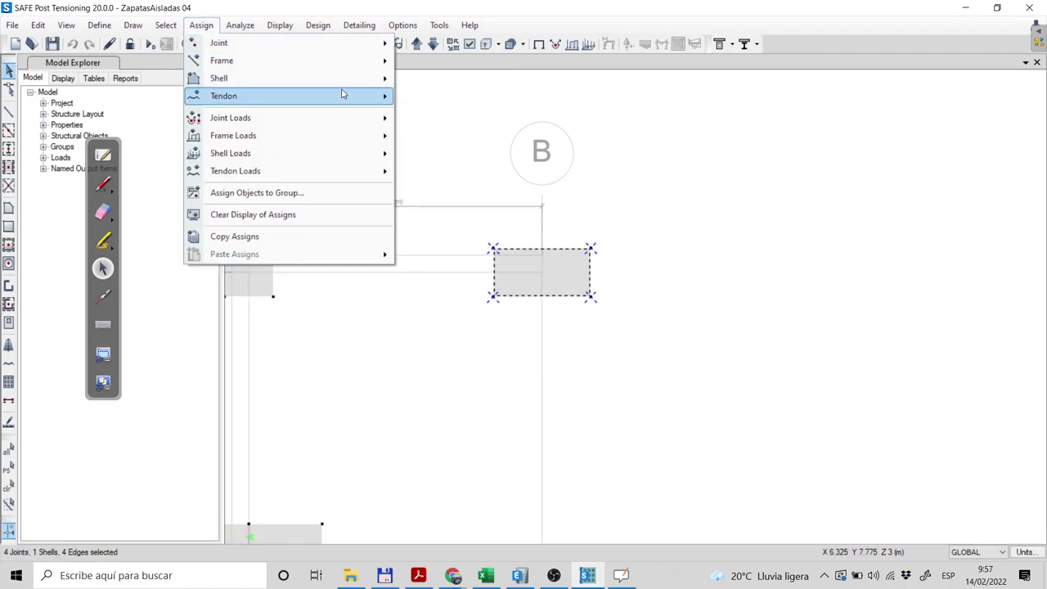
mouse_move(382, 80)
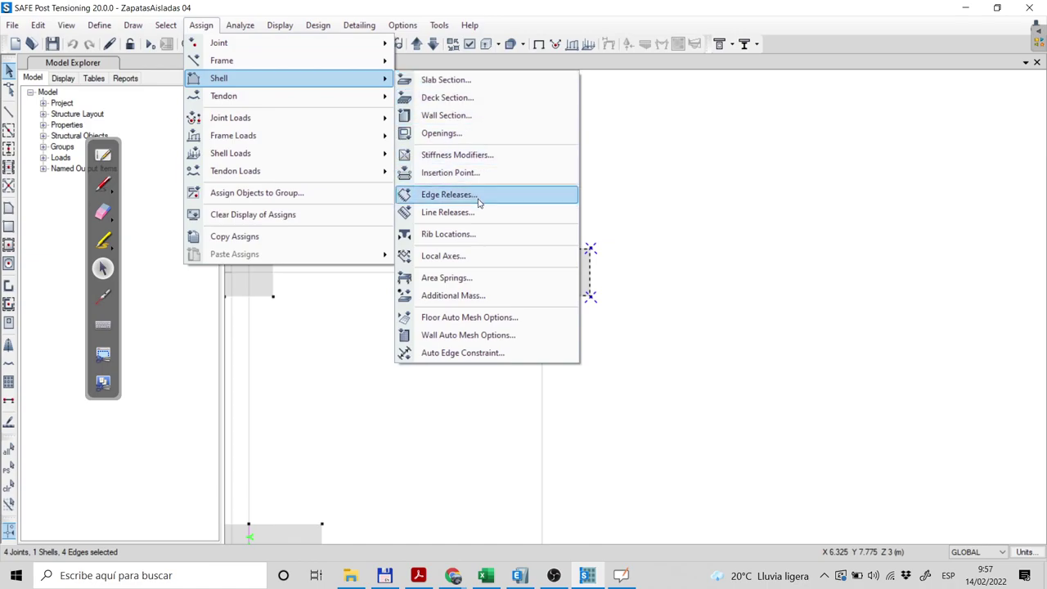
click(476, 278)
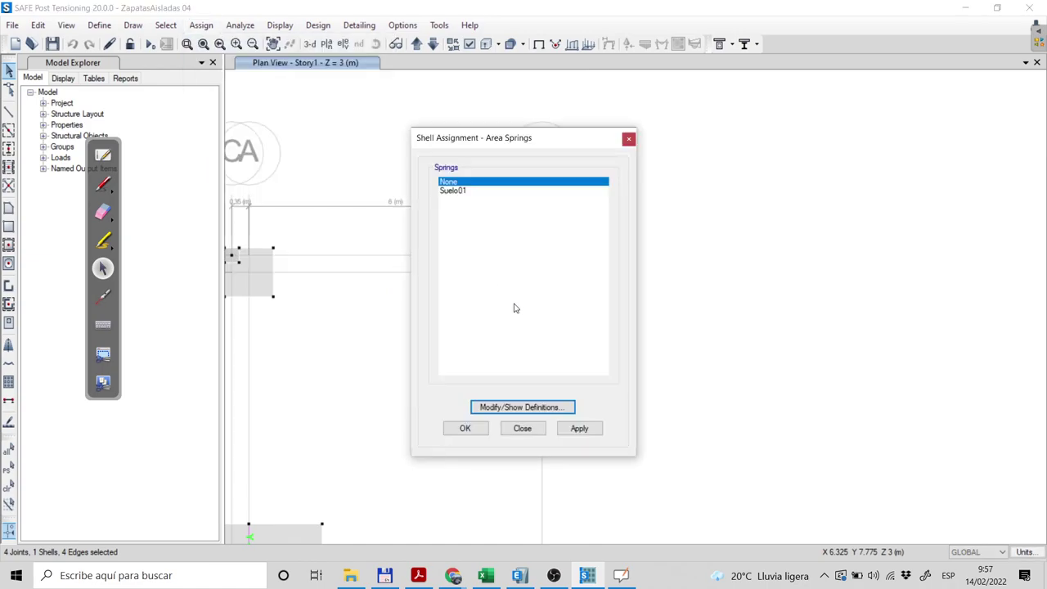
click(470, 193)
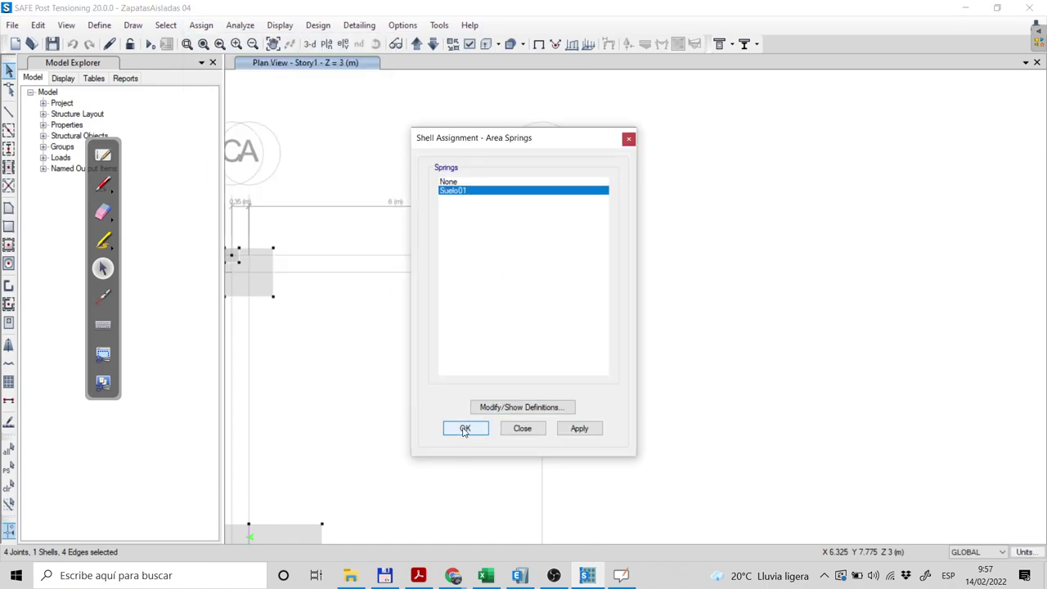
key(Return)
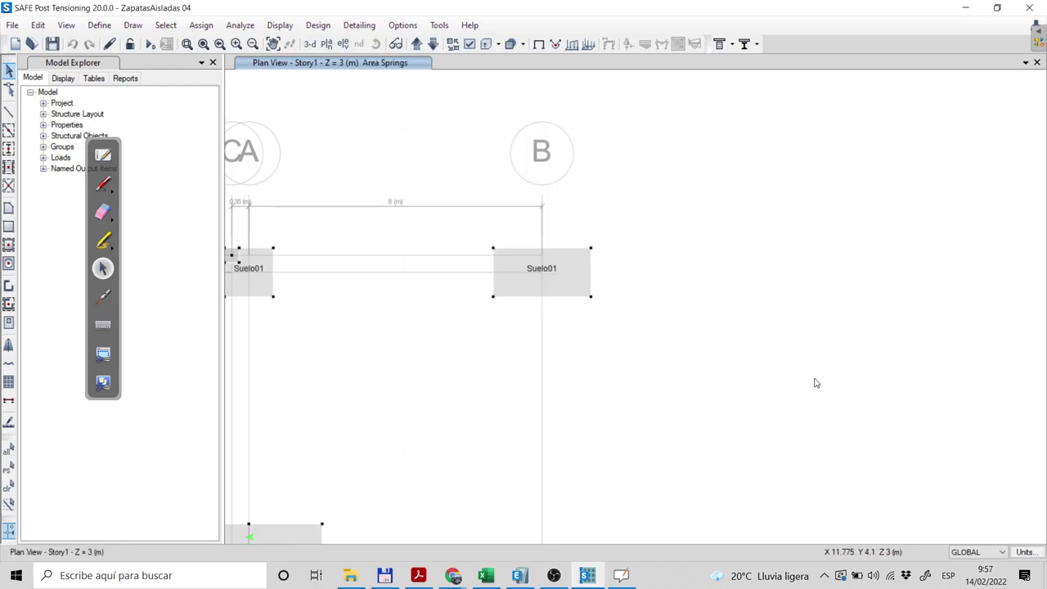
Check the area spring assignments on all footings in the Story1 plan and rerun the analysis.
scroll(823, 369, down, 3)
middle_drag(753, 412, 667, 368)
drag(308, 159, 971, 521)
key(ctrl+q)
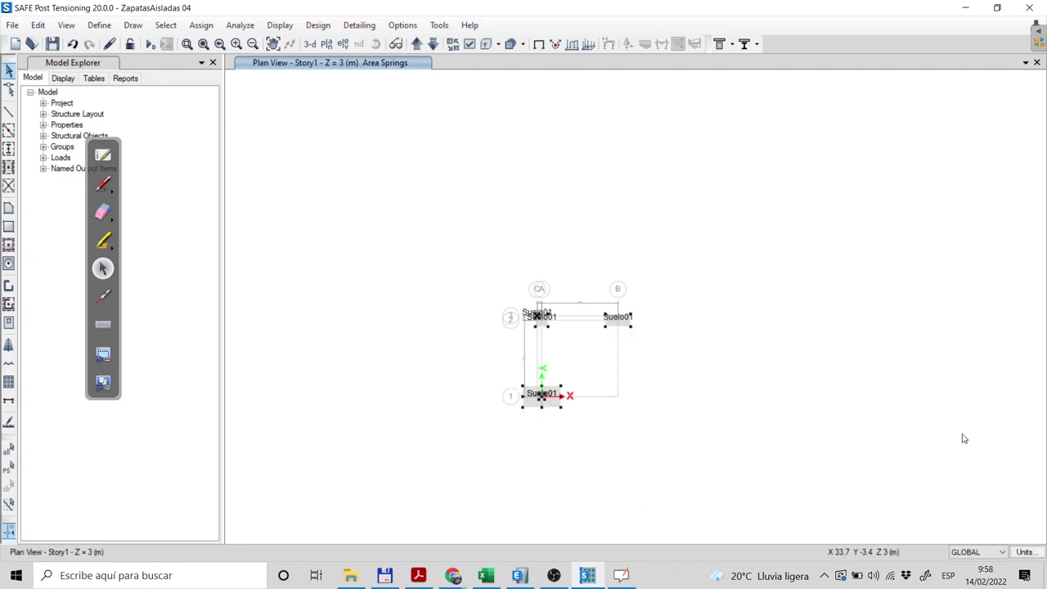
scroll(647, 335, up, 3)
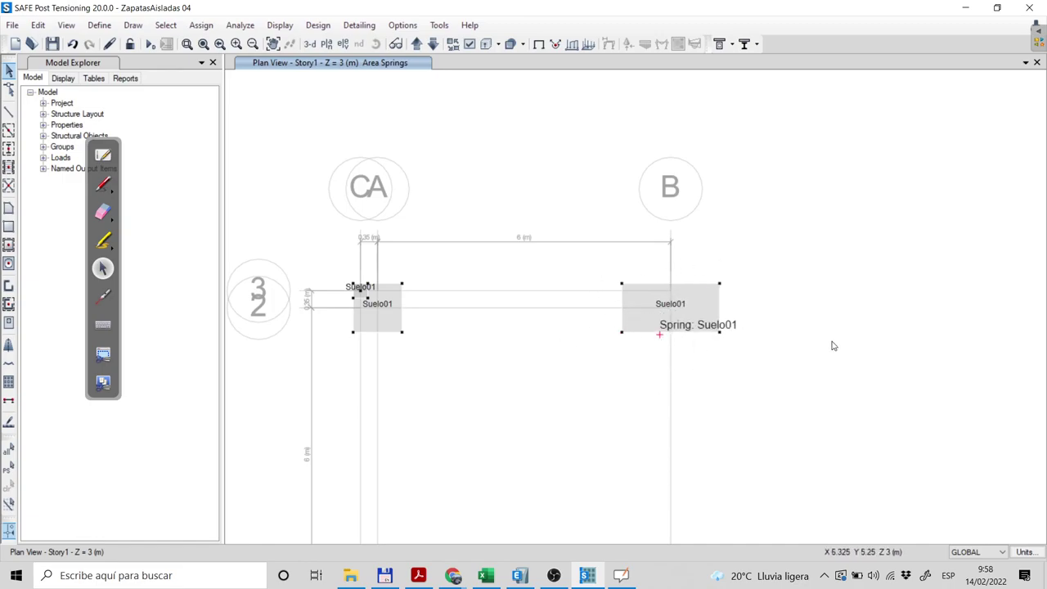
click(151, 43)
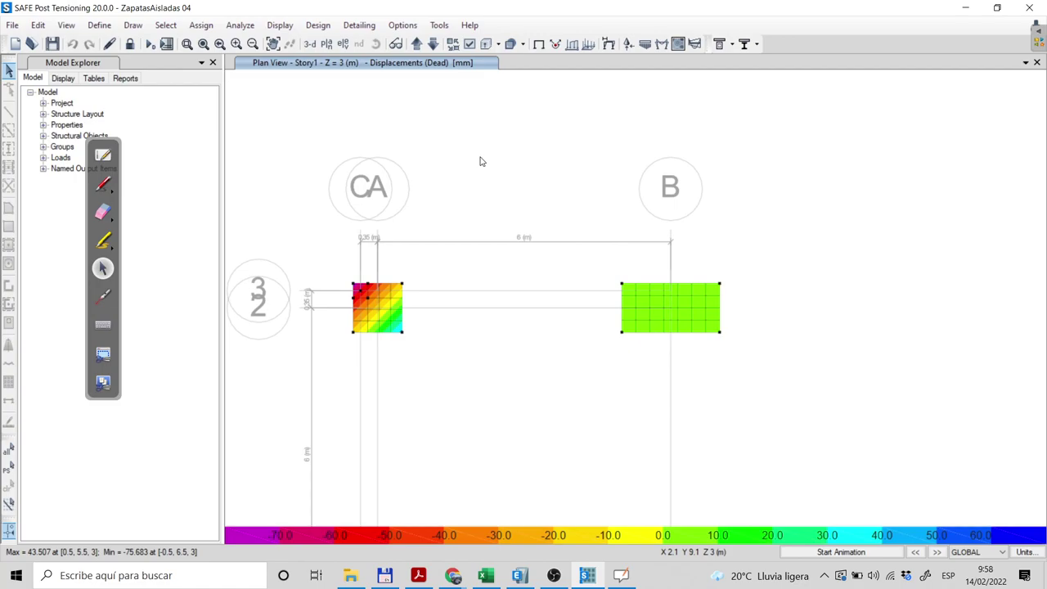
Compare the Dead load displacement contours of the footing at A-1, the corner footing and the footing on grid B.
scroll(463, 285, down, 3)
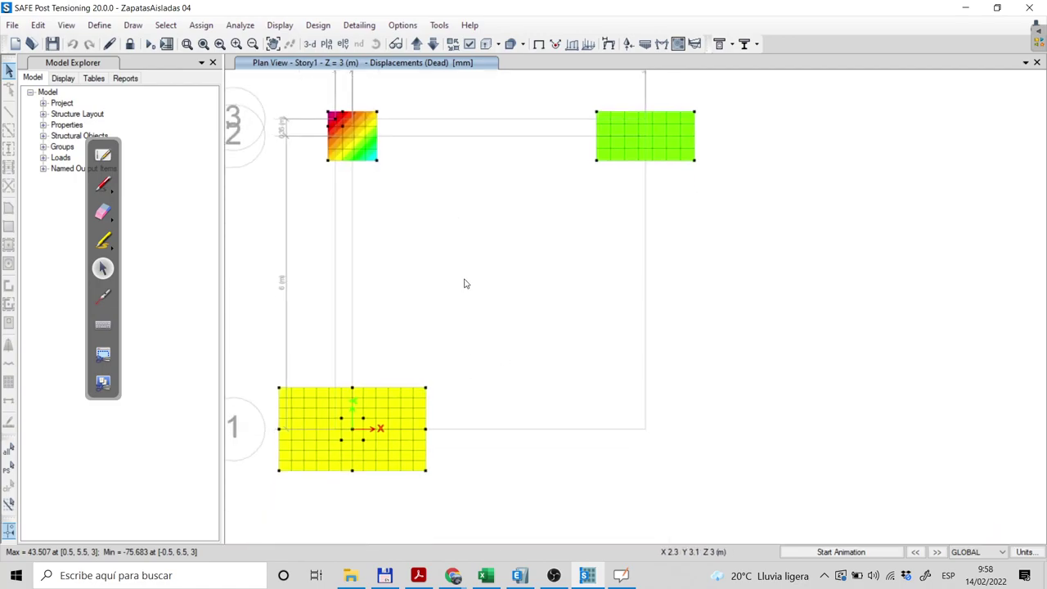
middle_drag(486, 347, 608, 348)
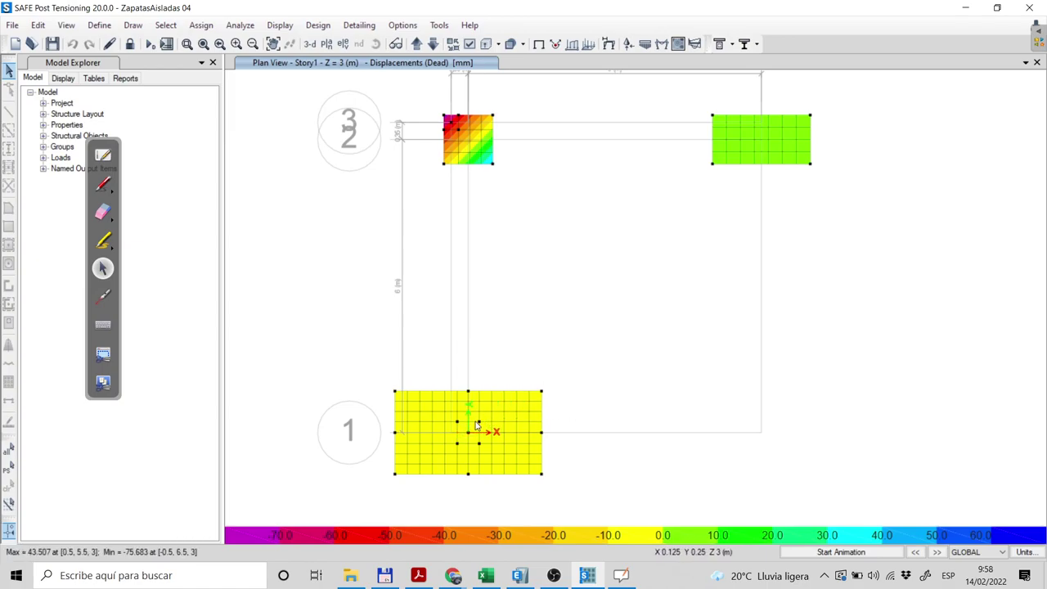
mouse_move(479, 424)
mouse_move(505, 447)
scroll(471, 101, up, 1)
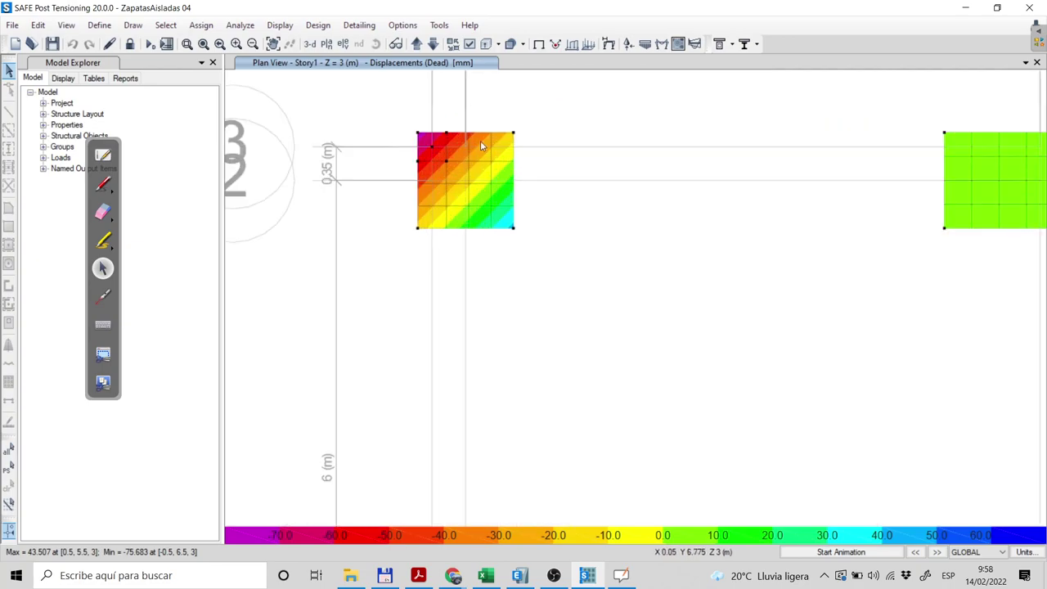
scroll(523, 213, down, 1)
right_click(524, 213)
scroll(566, 398, down, 1)
scroll(544, 340, up, 1)
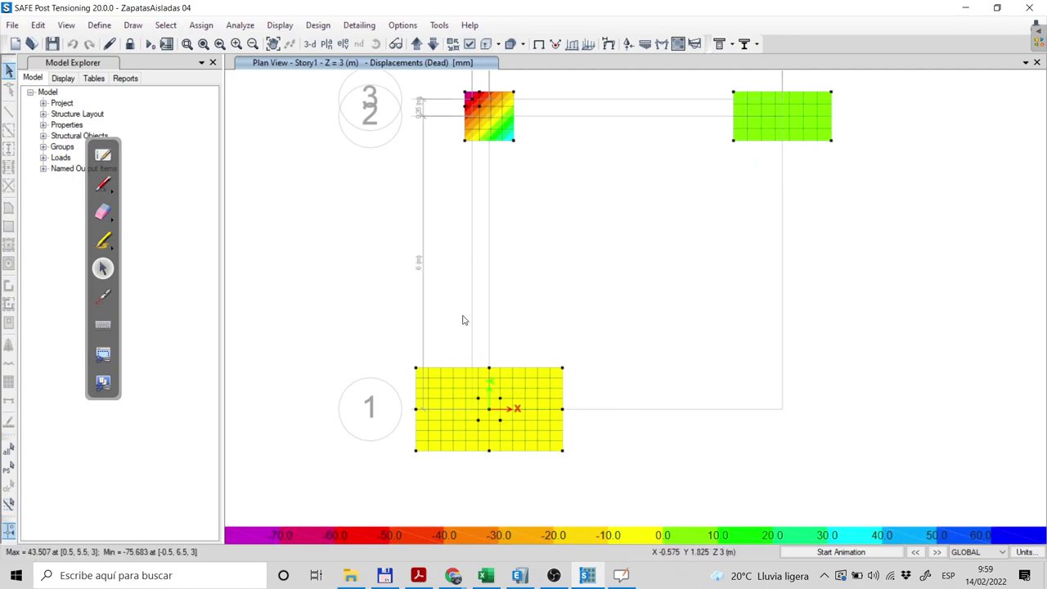
middle_drag(501, 196, 514, 318)
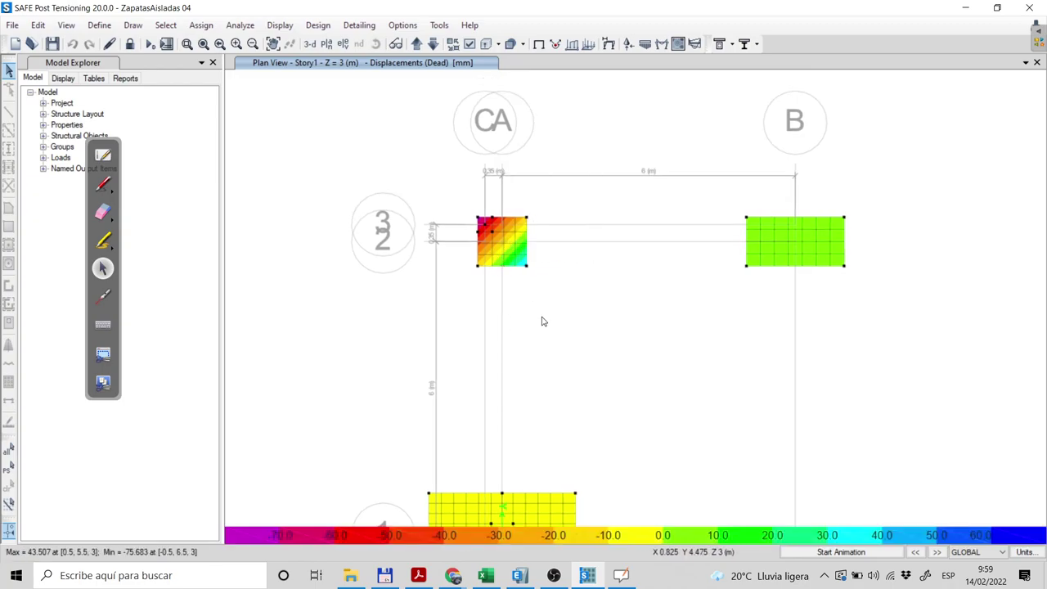
middle_drag(554, 367, 542, 239)
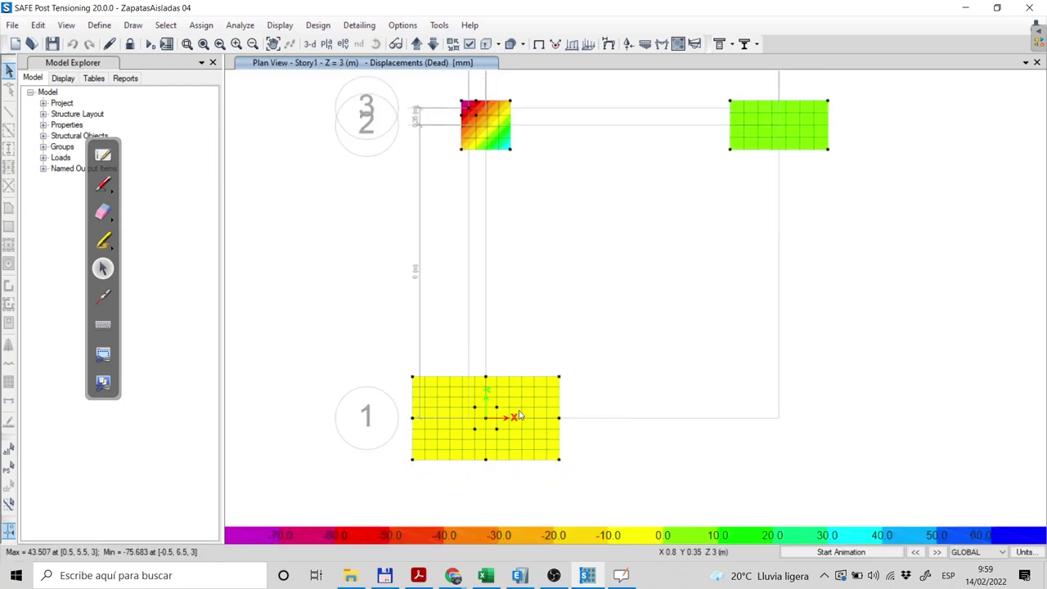
scroll(544, 253, down, 3)
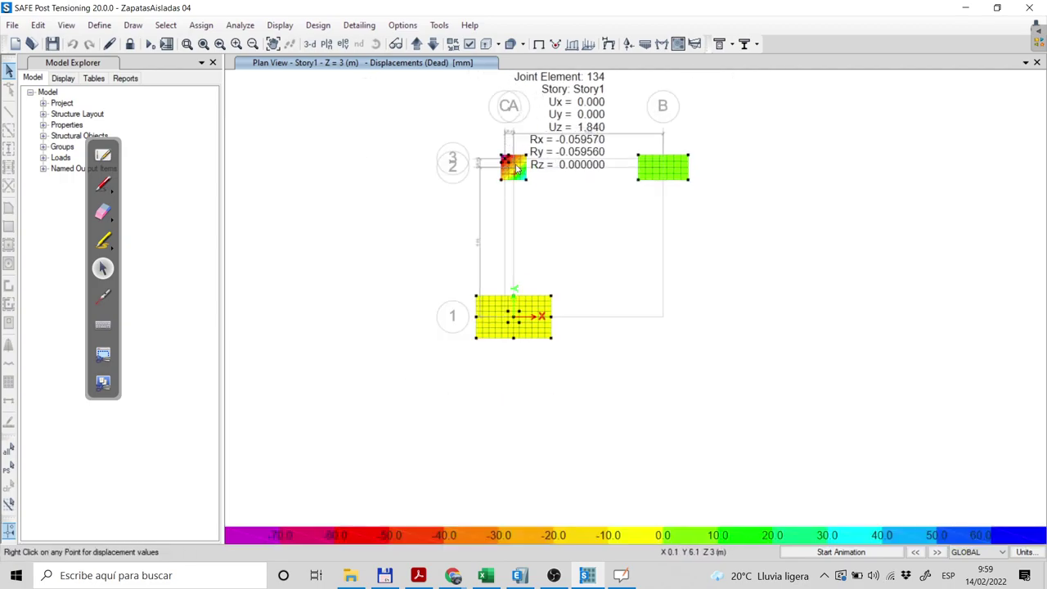
Examine the Dead displacement gradient across the corner footing from its column corner to the opposite corner, against the other footings.
scroll(512, 204, up, 2)
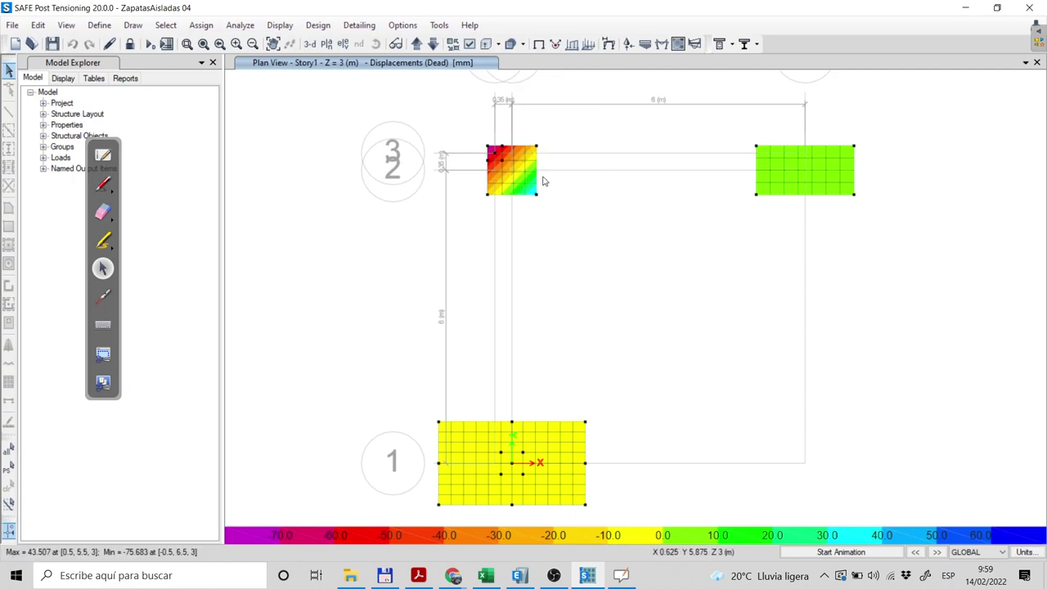
mouse_move(525, 175)
scroll(525, 175, up, 4)
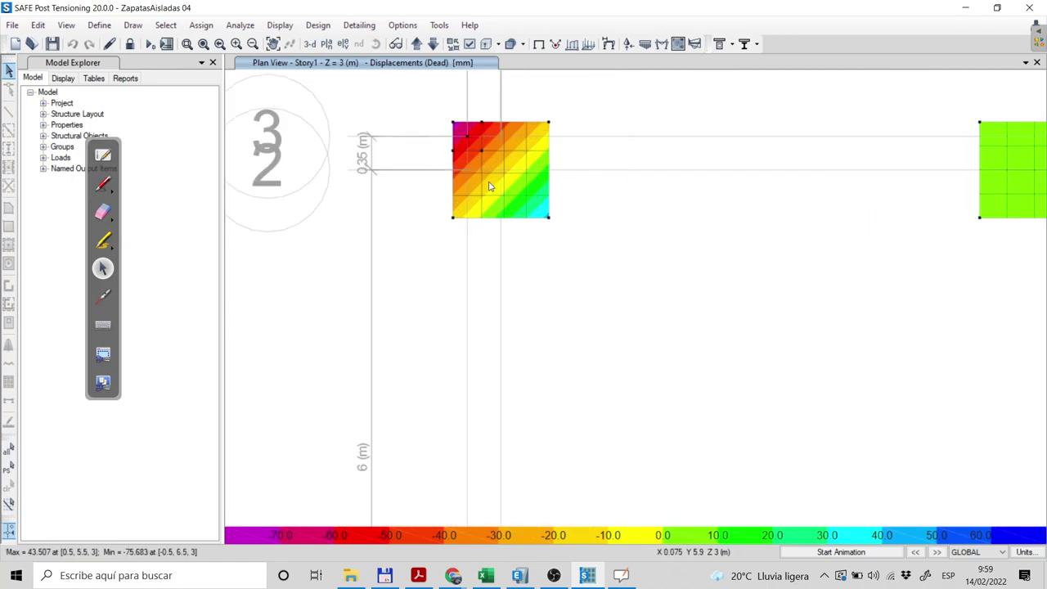
middle_drag(581, 142, 561, 223)
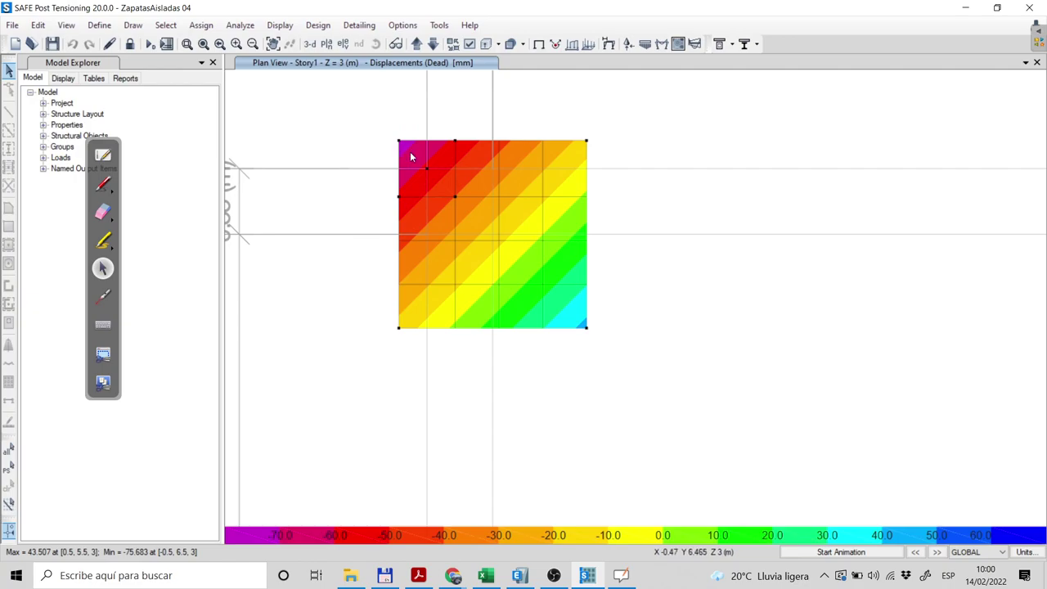
mouse_move(587, 333)
scroll(602, 332, down, 4)
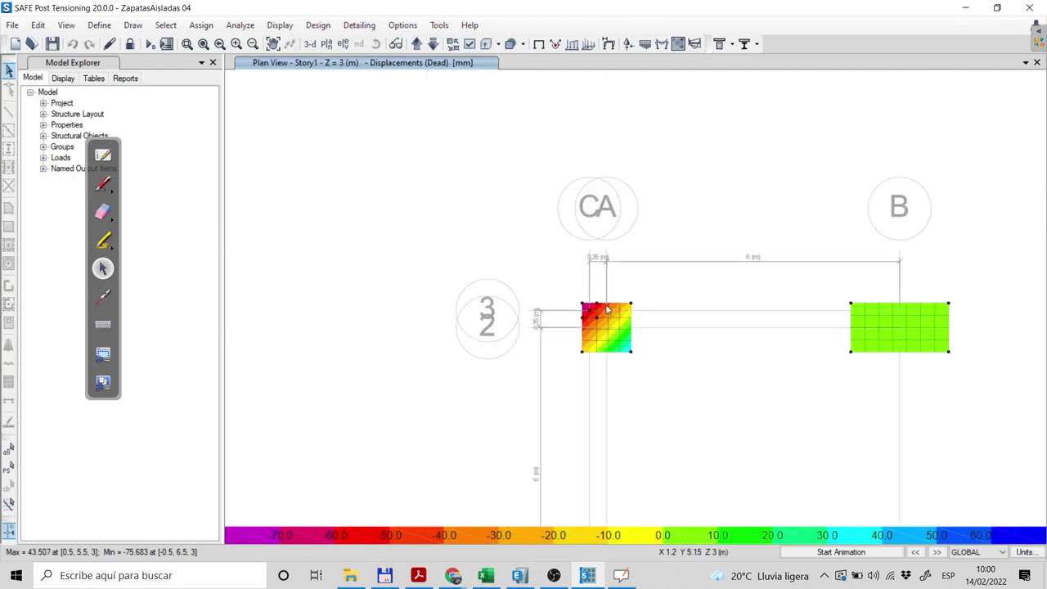
middle_drag(504, 339, 428, 285)
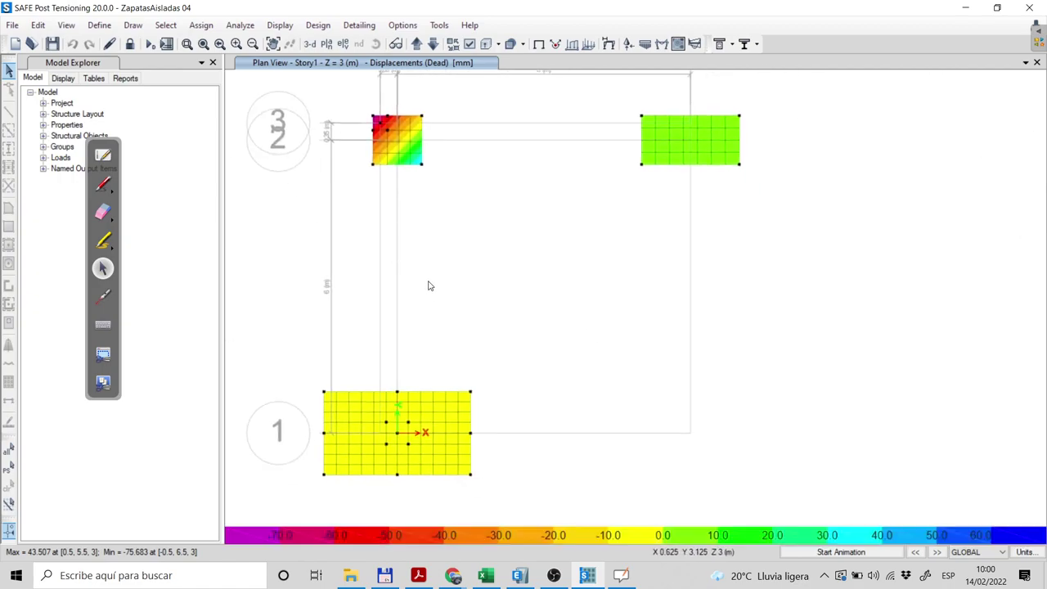
scroll(391, 116, up, 3)
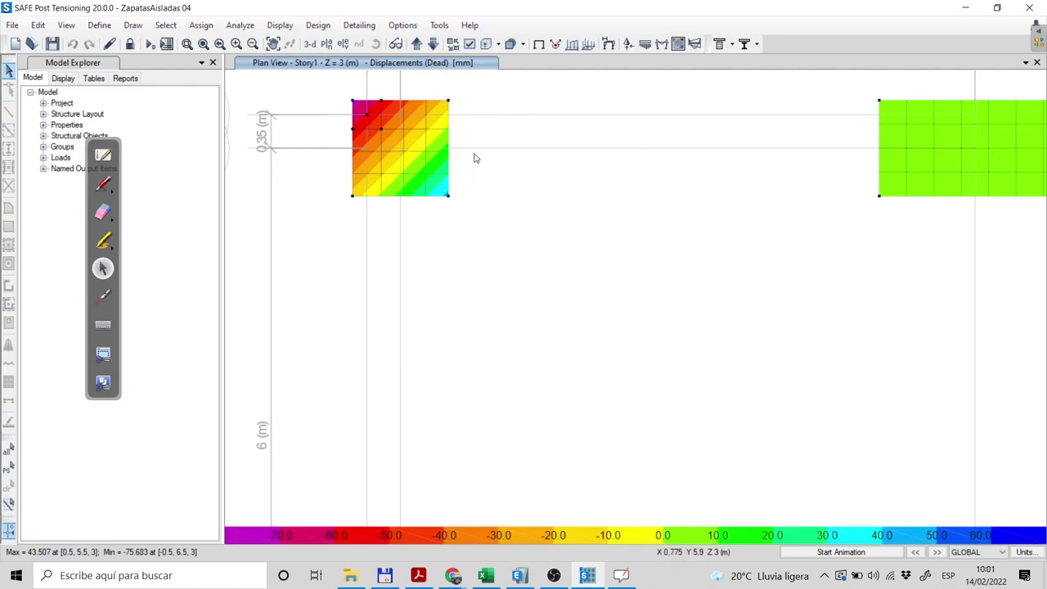
mouse_move(423, 175)
View the Dead displacements in 3-D, return to the Story1 plan and read joint displacements on the grid B footing.
click(325, 43)
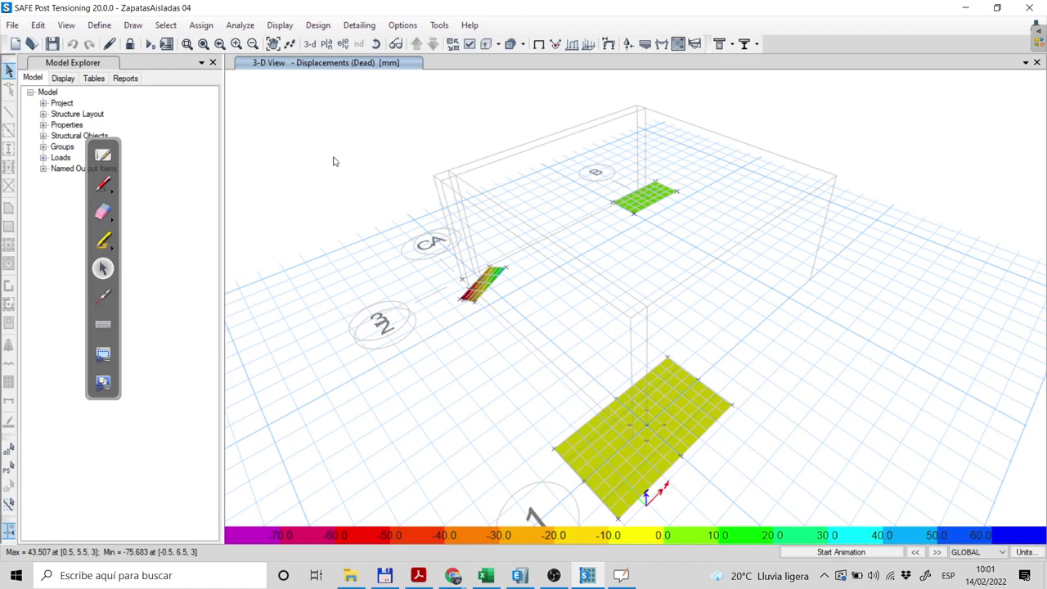
click(326, 43)
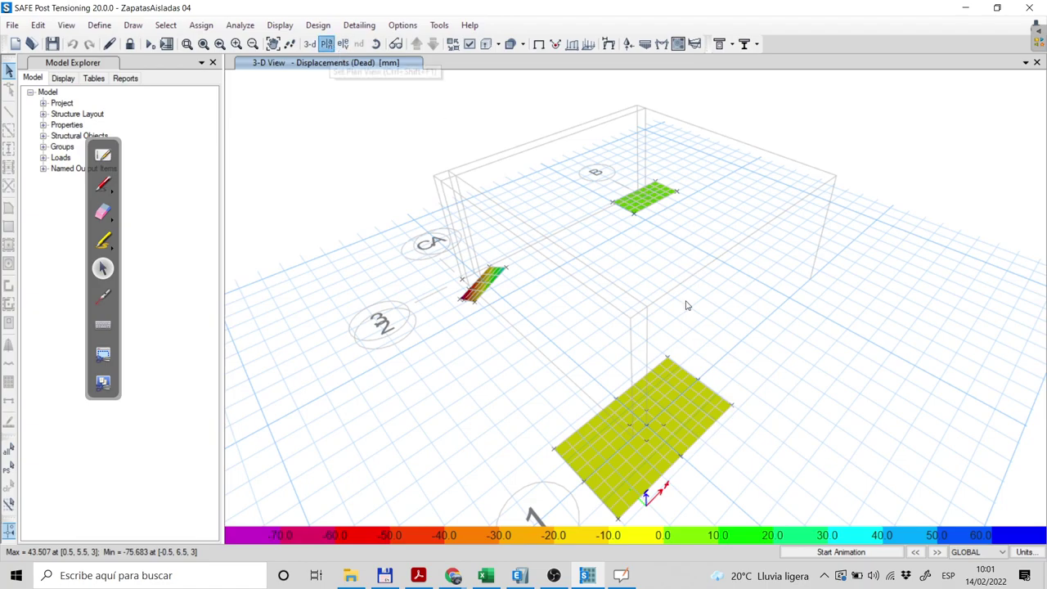
middle_drag(893, 335, 694, 325)
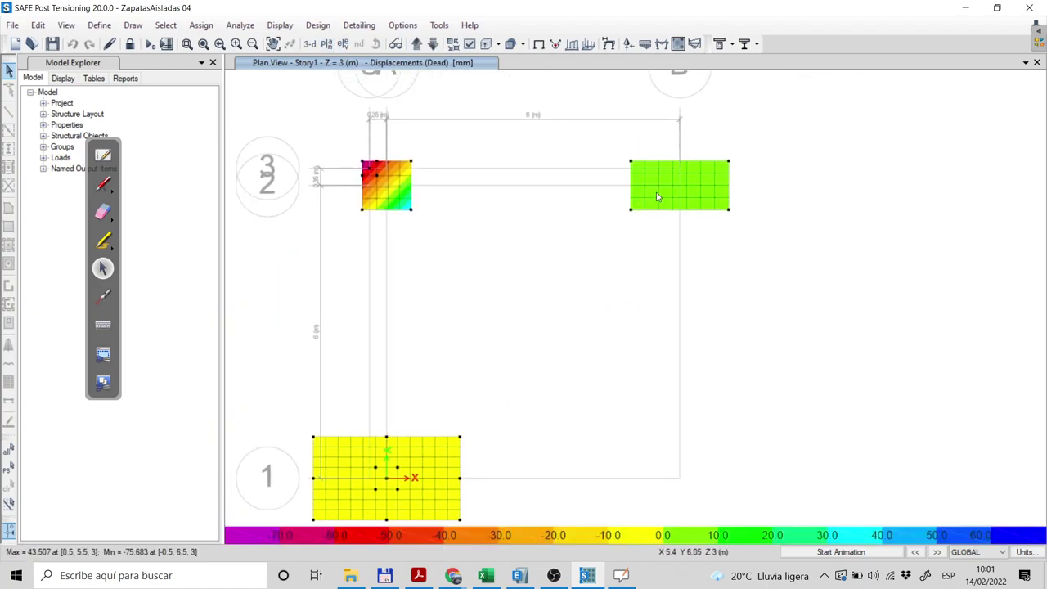
right_click(692, 172)
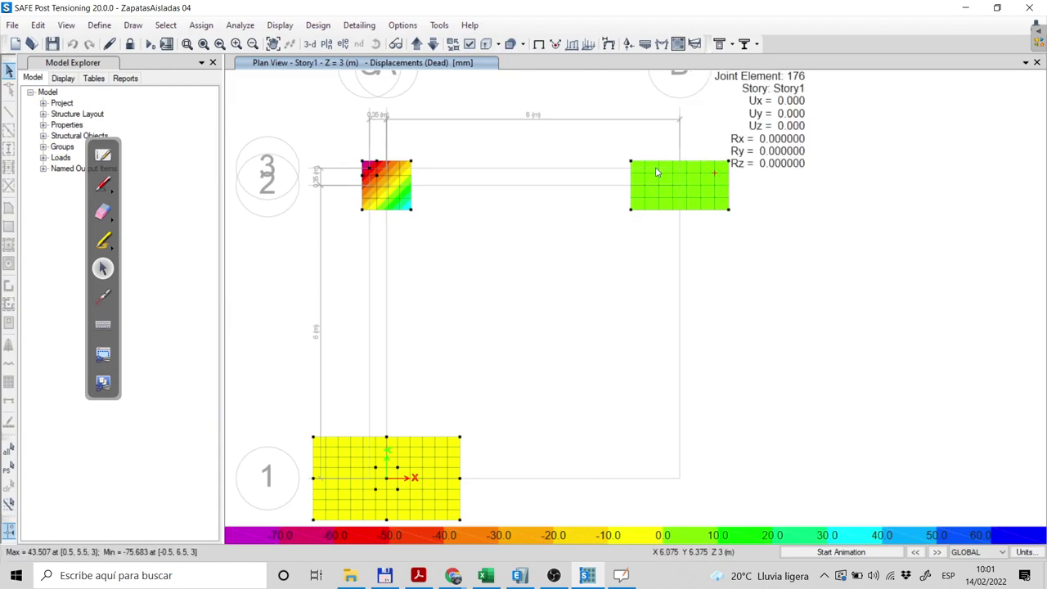
right_click(690, 185)
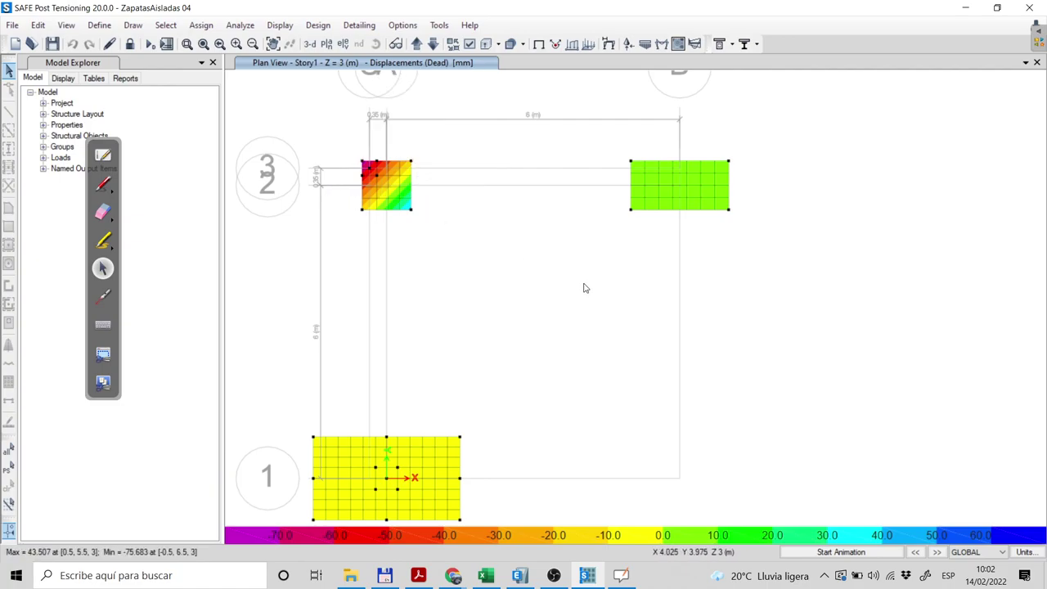
middle_drag(585, 380, 608, 365)
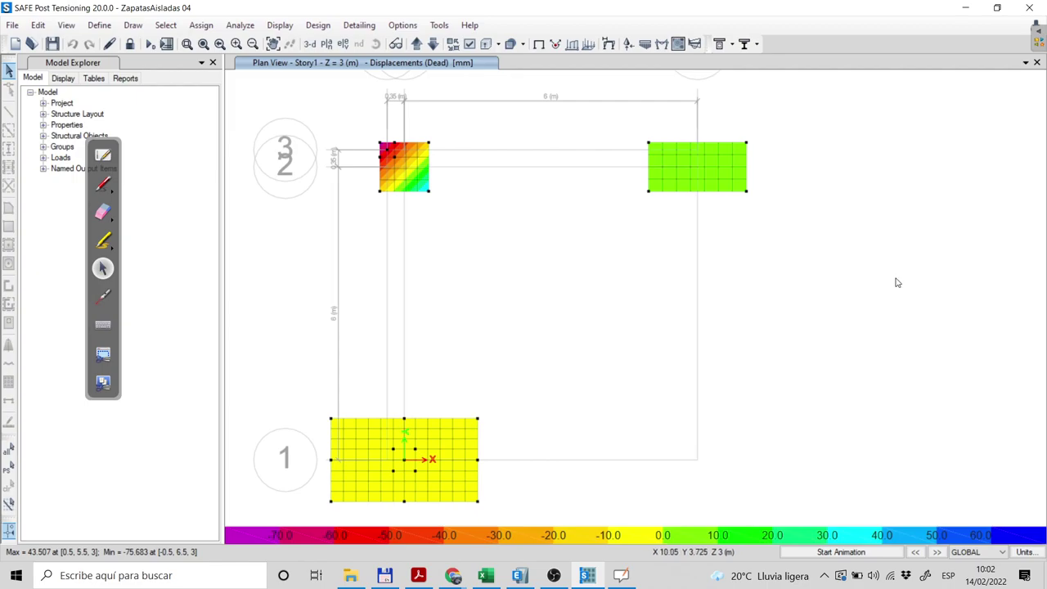
Switch to the ETABS model modelo_ejemplo and examine its frames, slabs and column bases from several 3-D angles.
click(519, 577)
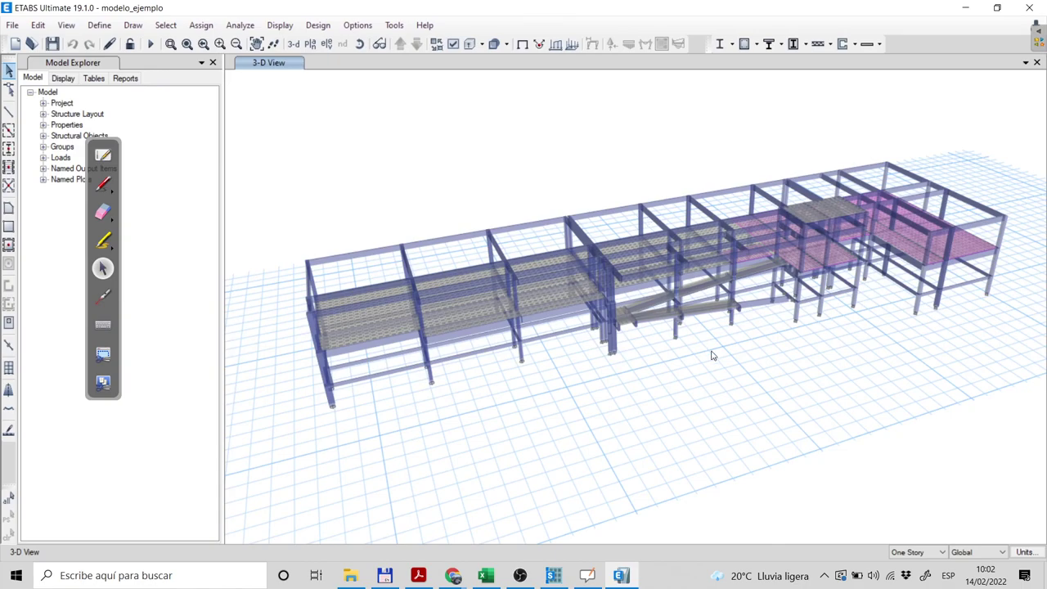
middle_drag(807, 398, 783, 424)
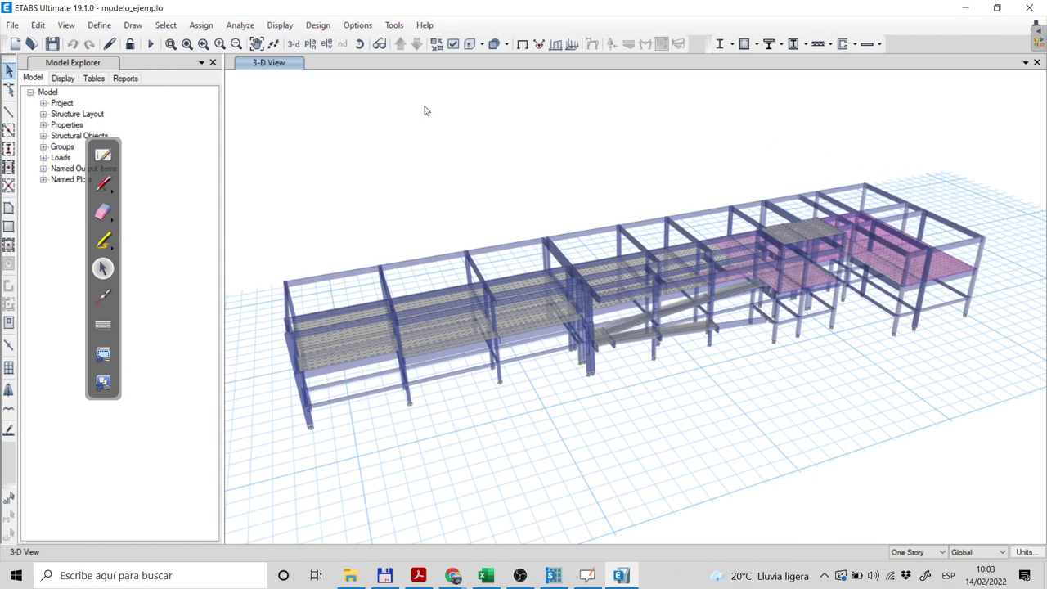
click(360, 43)
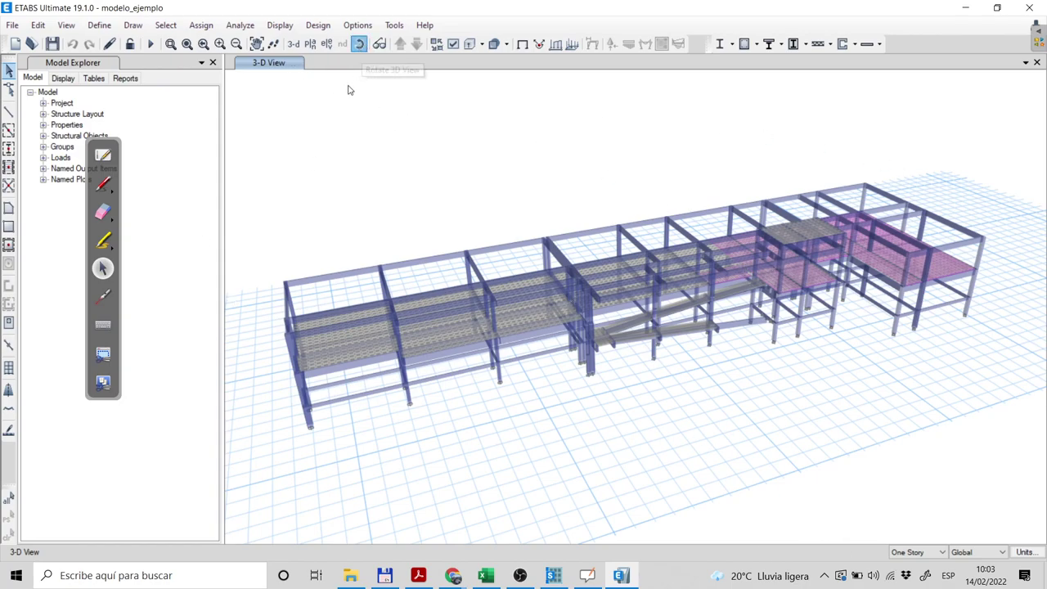
drag(334, 235, 585, 225)
drag(960, 454, 723, 356)
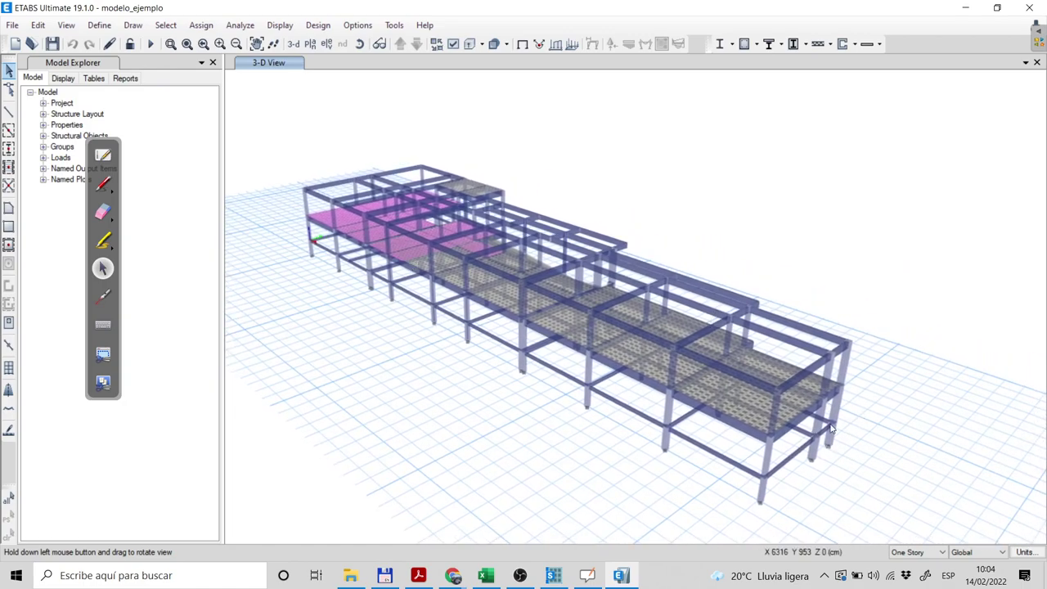
scroll(653, 448, up, 3)
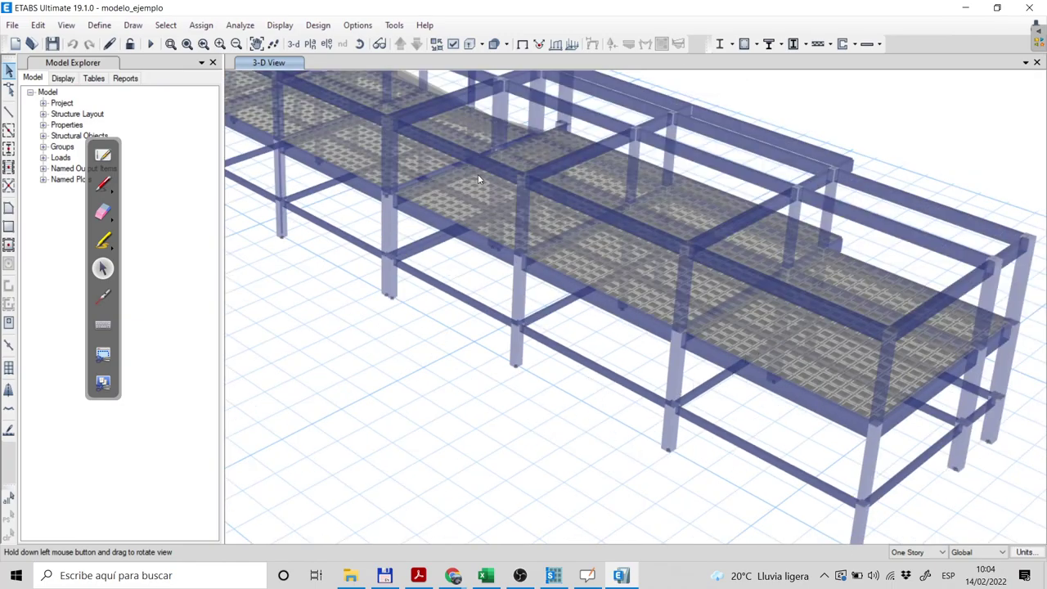
scroll(474, 160, down, 5)
click(360, 46)
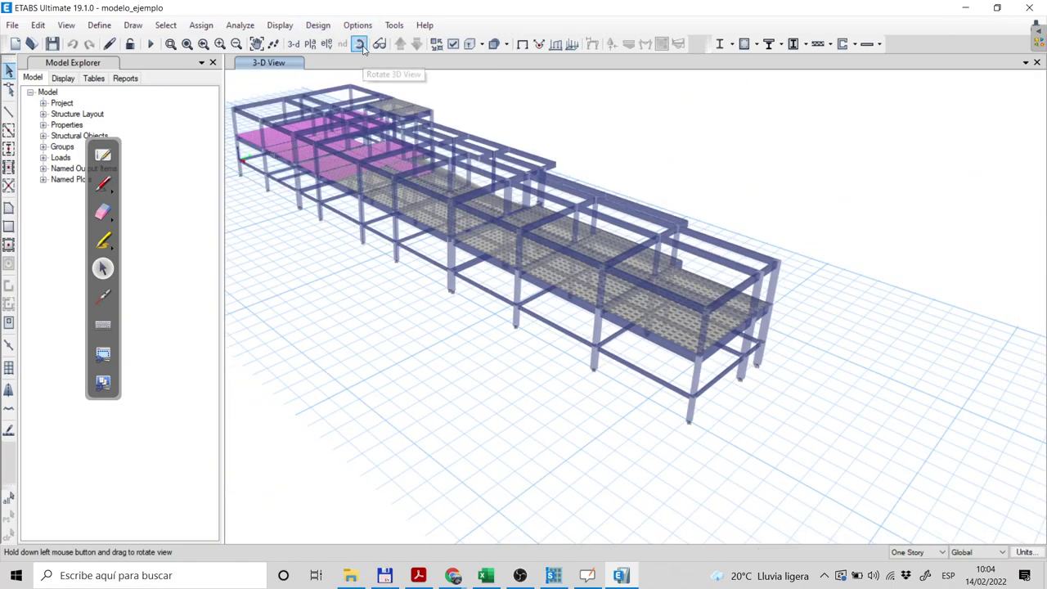
Examine the columns, bases, lower tie beams and floor slab at the end bays of the 3D building frame.
mouse_move(323, 192)
mouse_down()
mouse_move(413, 319)
mouse_move(407, 195)
mouse_move(357, 187)
mouse_move(335, 198)
mouse_up()
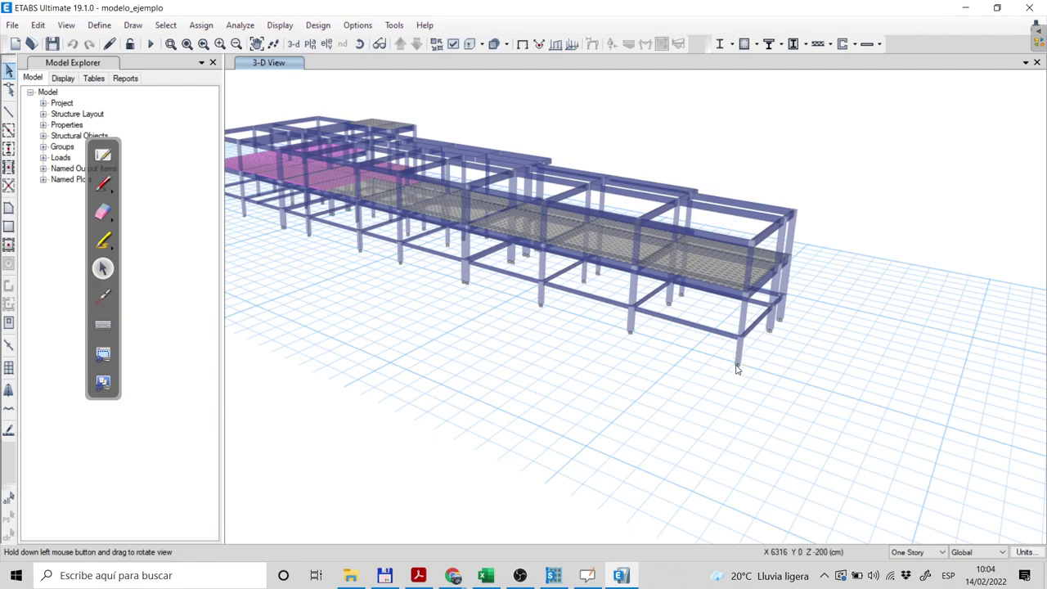
scroll(740, 372, up, 5)
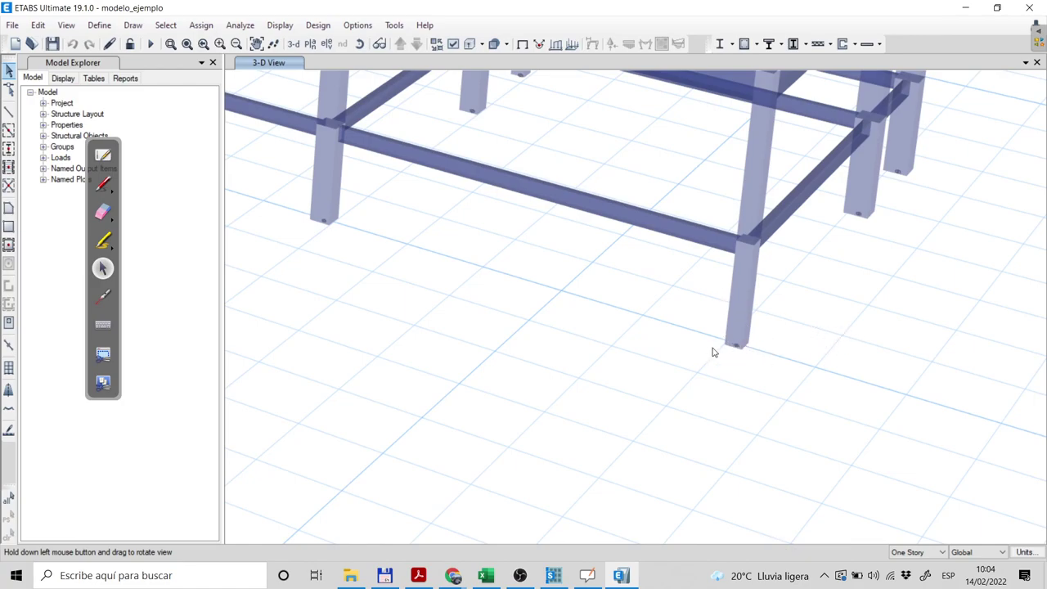
scroll(747, 344, down, 2)
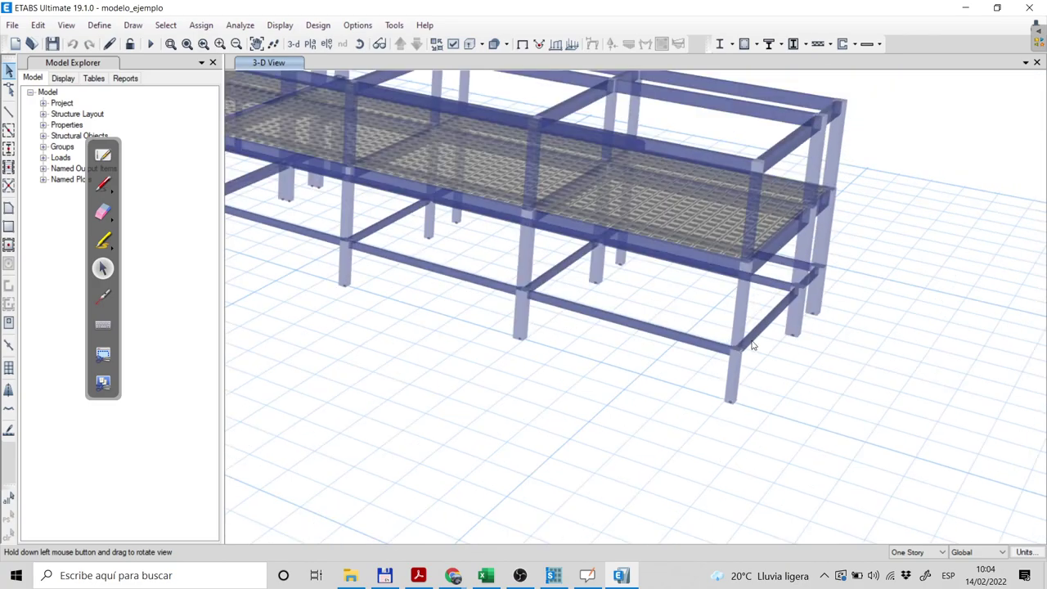
scroll(725, 364, up, 2)
scroll(724, 368, down, 2)
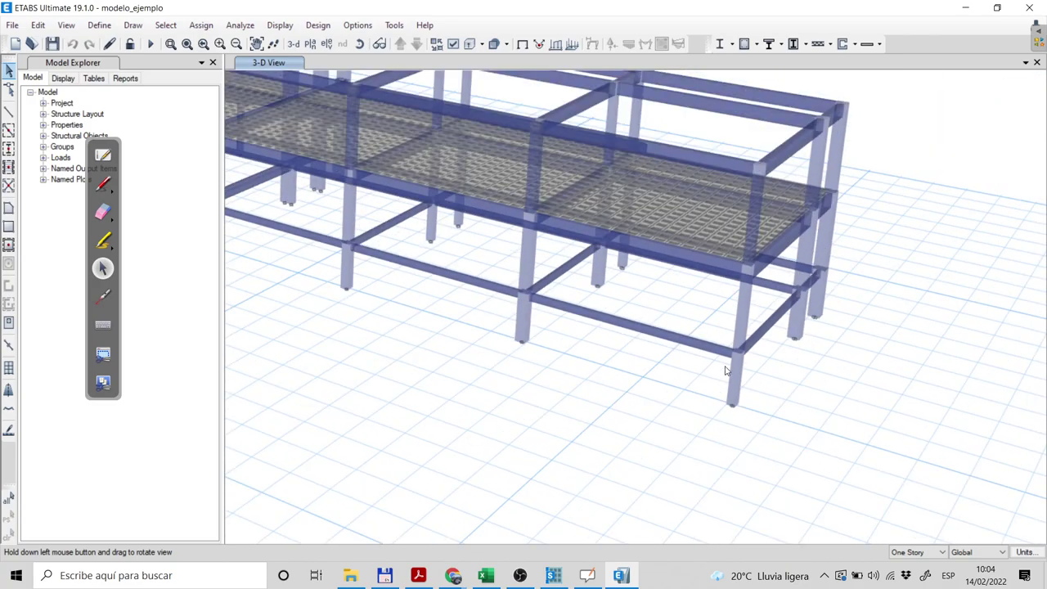
scroll(548, 211, up, 5)
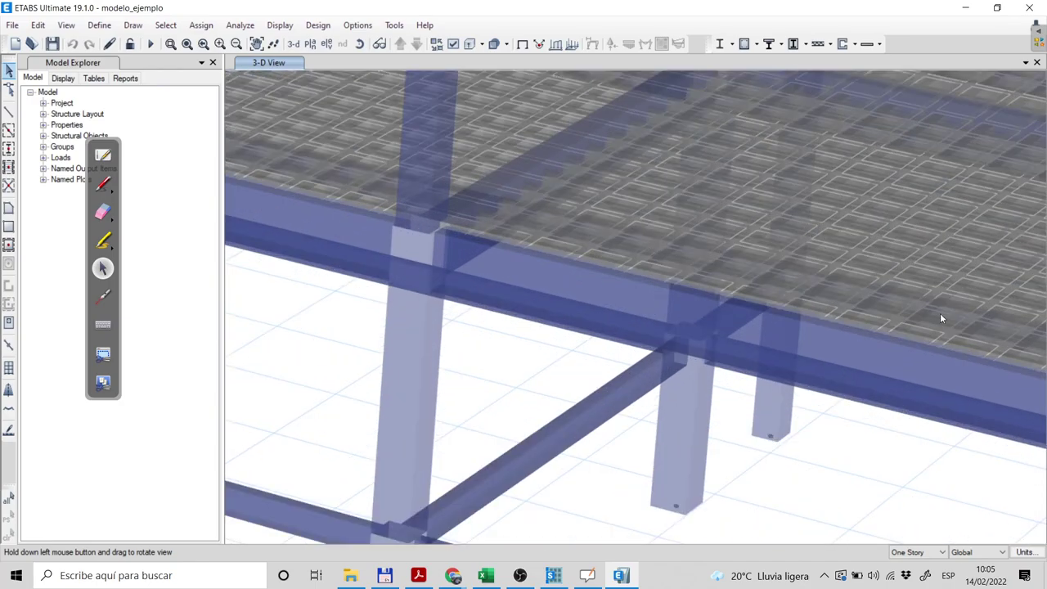
scroll(878, 245, down, 5)
scroll(883, 304, up, 3)
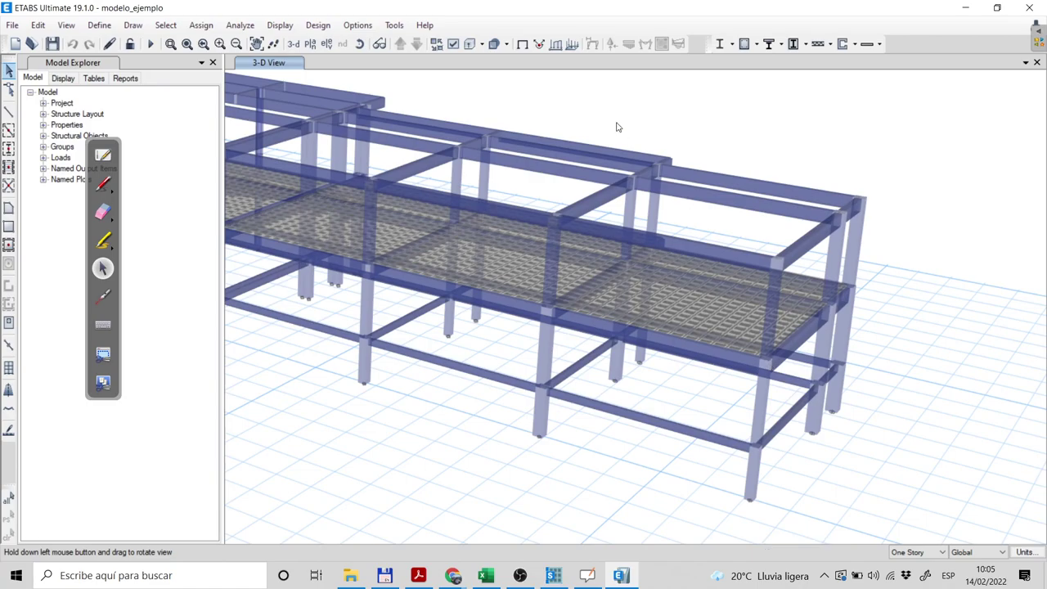
mouse_move(730, 177)
mouse_down()
mouse_move(730, 155)
mouse_move(718, 162)
mouse_up()
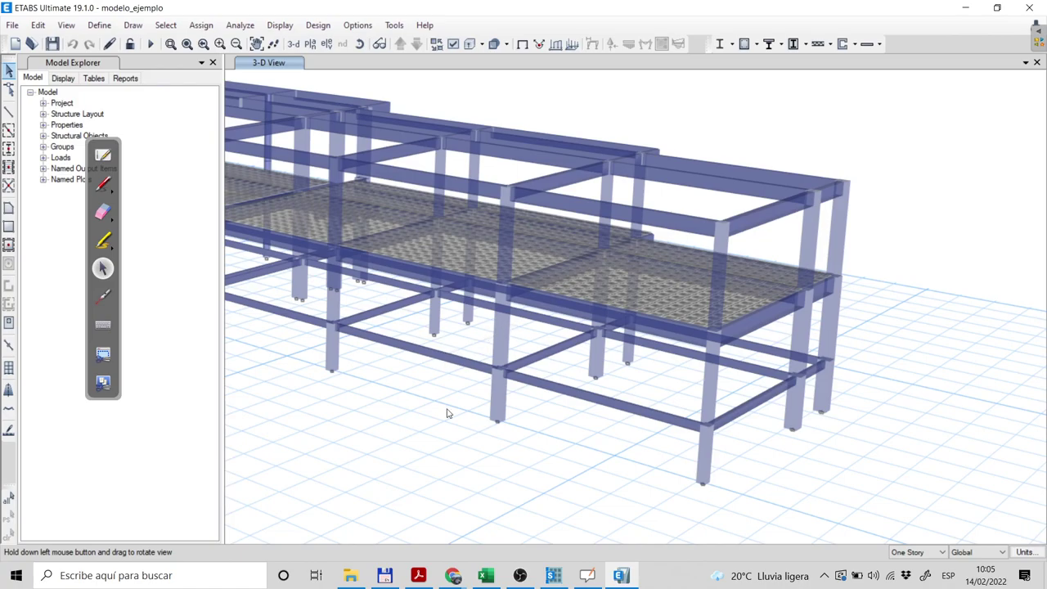
scroll(435, 404, down, 5)
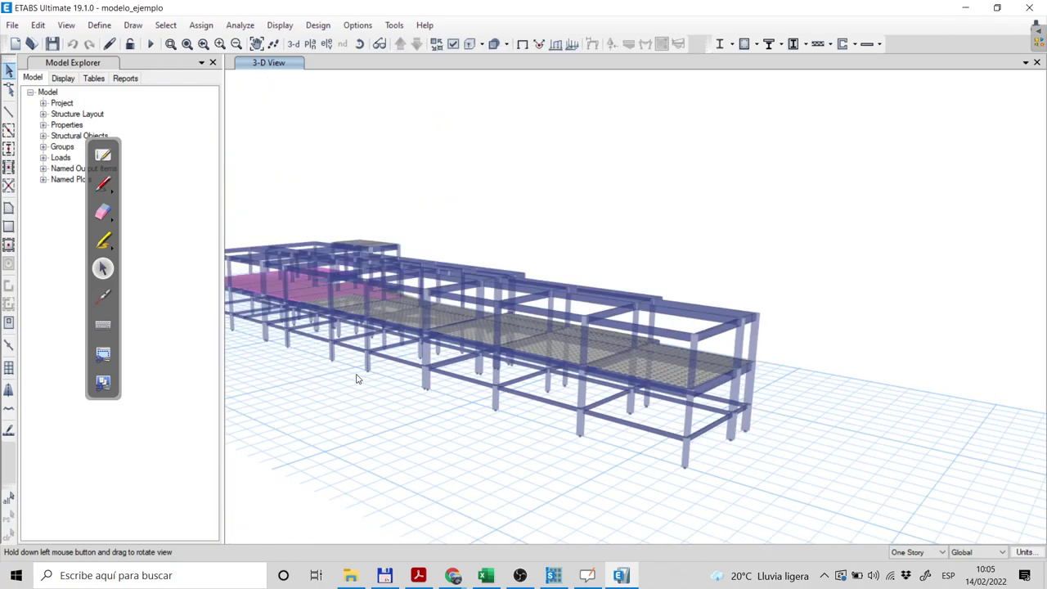
scroll(459, 387, up, 2)
scroll(458, 387, up, 1)
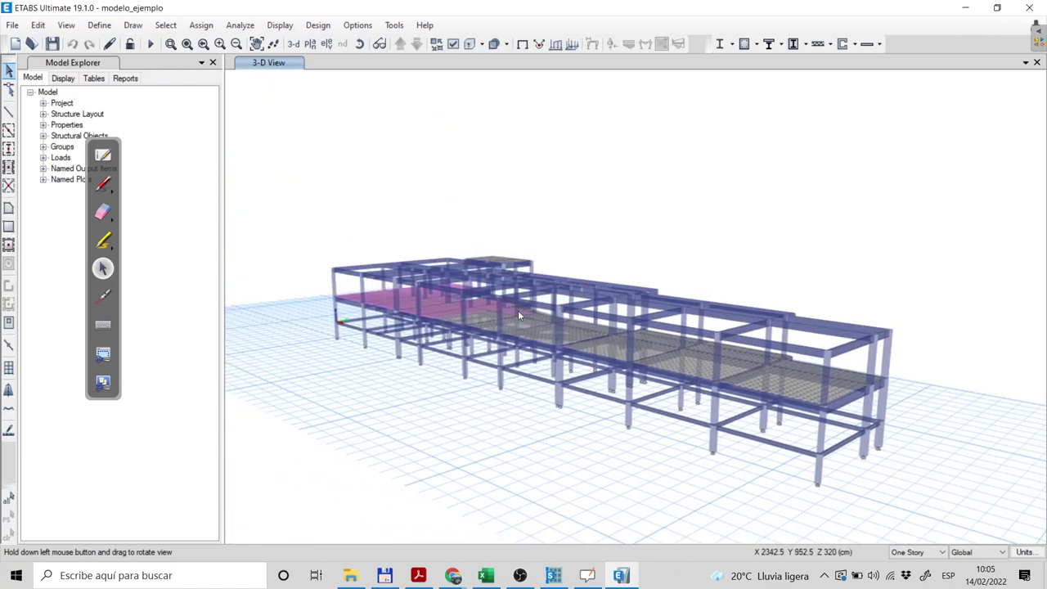
scroll(494, 273, up, 3)
scroll(494, 273, down, 4)
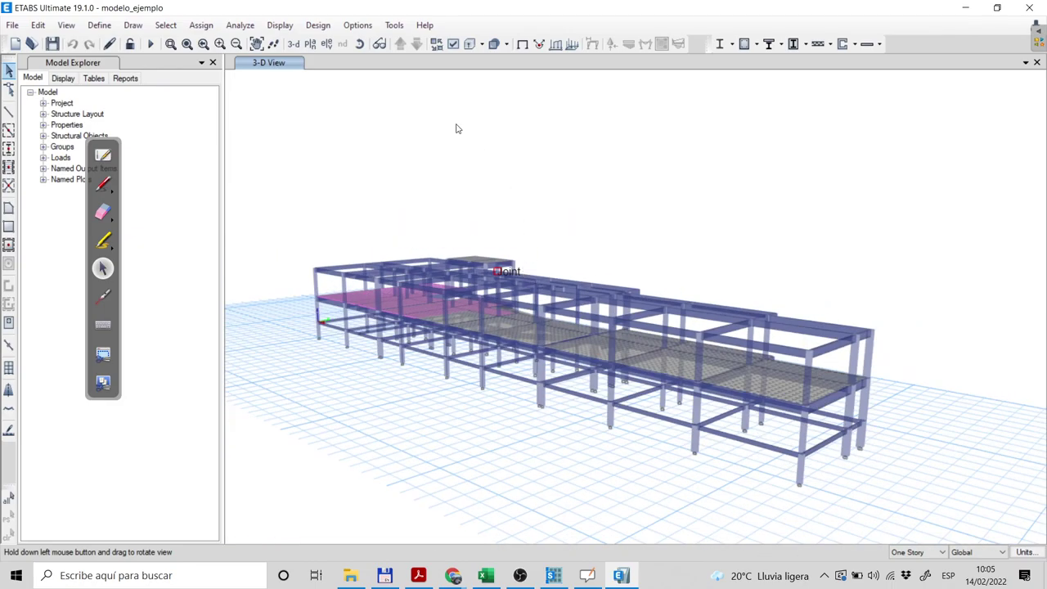
Inspect the opposite side of the building model, including the raised roof block, the inclined ramp and the adjoining bays.
click(360, 44)
drag(820, 304, 695, 314)
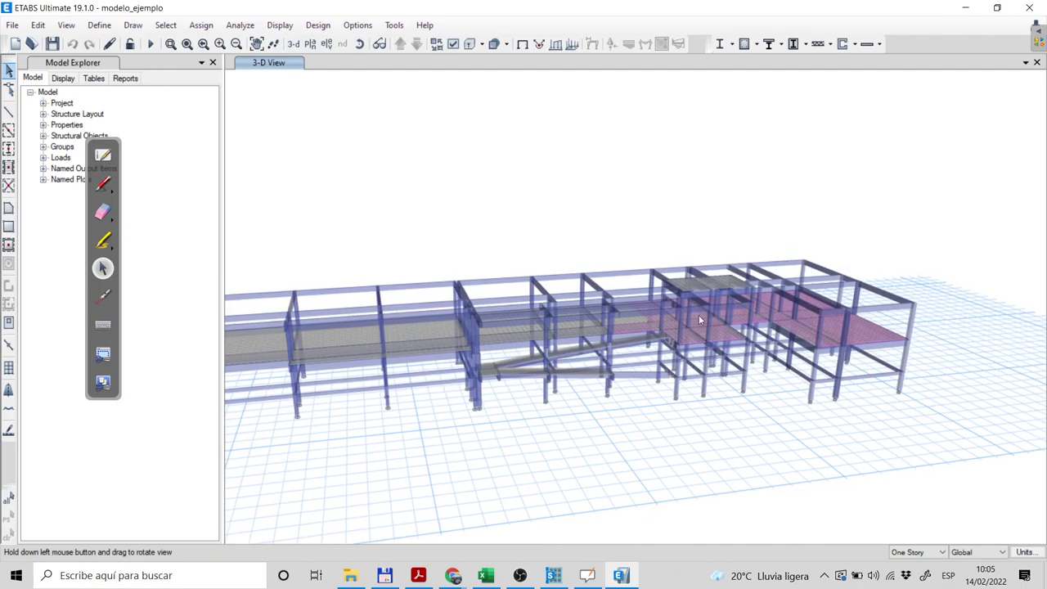
drag(662, 436, 715, 403)
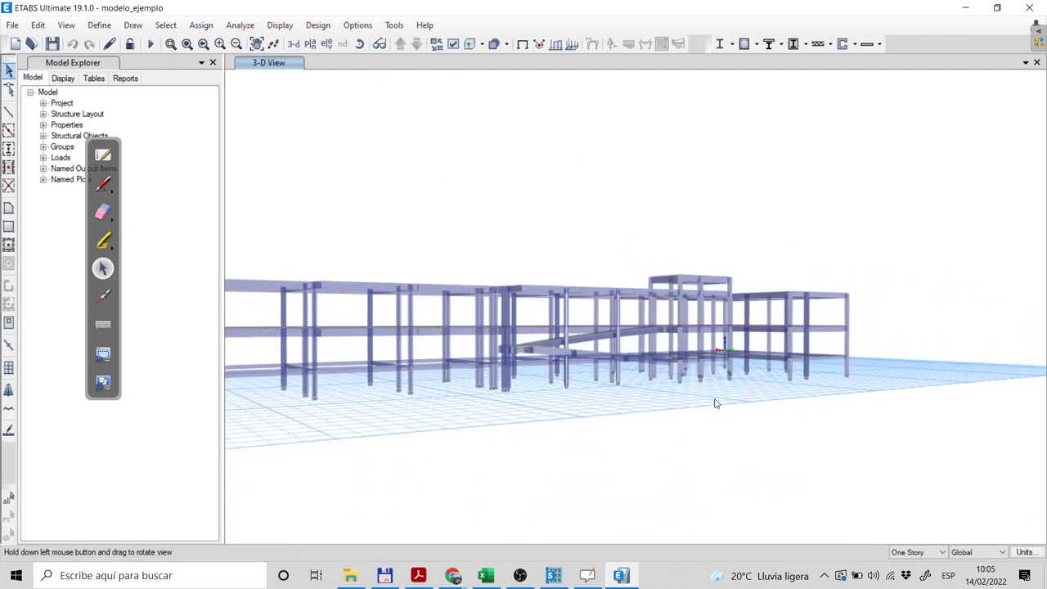
scroll(797, 247, up, 5)
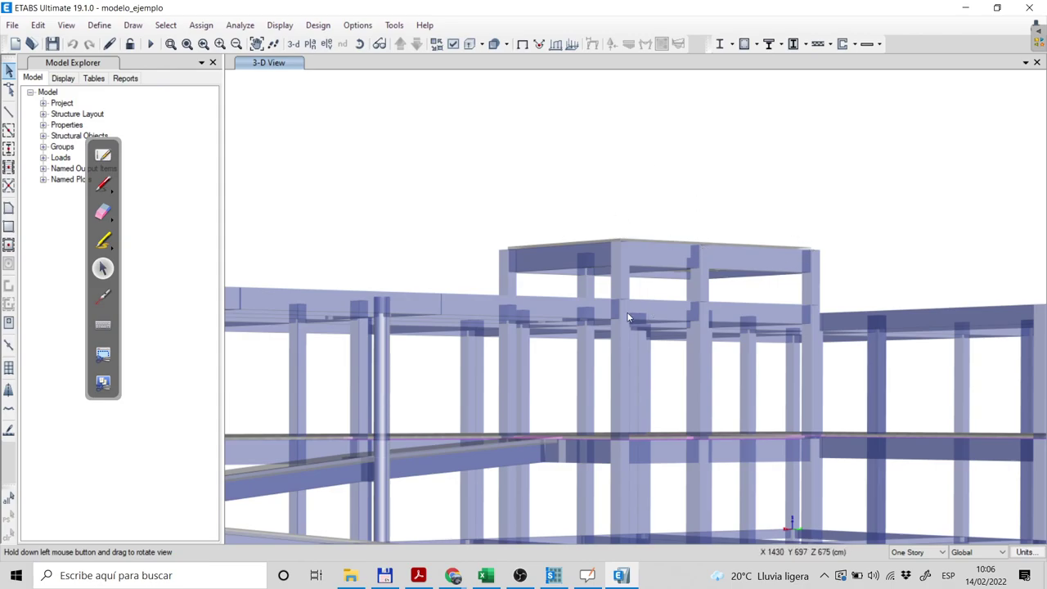
scroll(622, 327, down, 5)
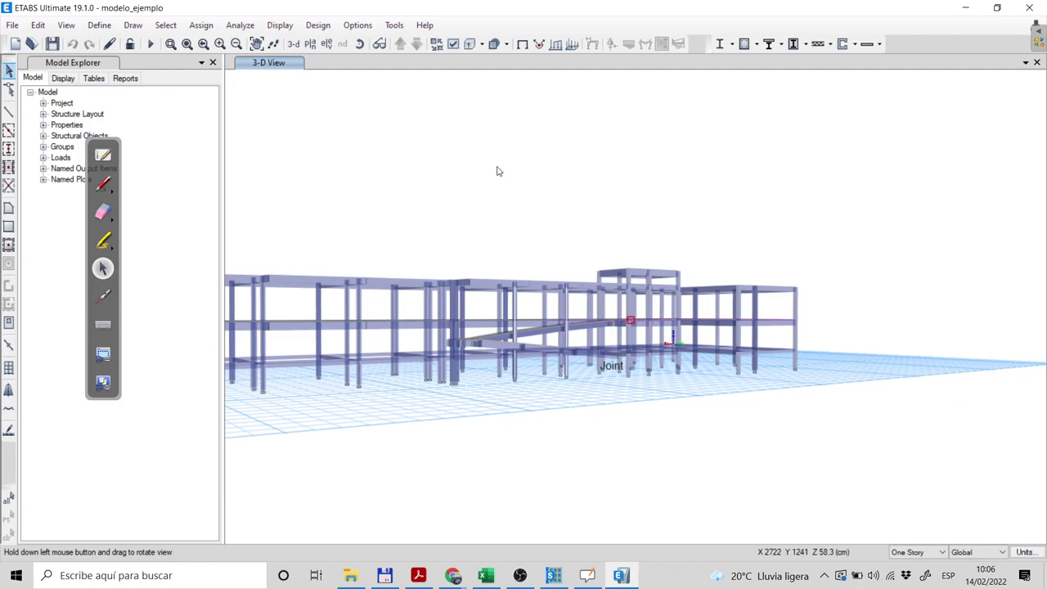
drag(652, 251, 574, 340)
scroll(598, 356, up, 3)
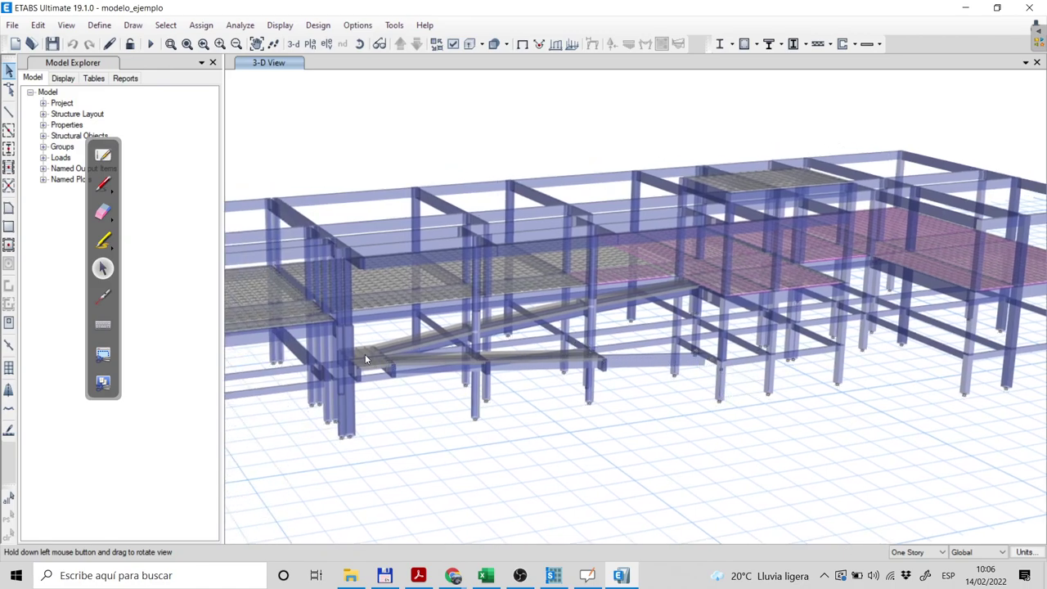
drag(941, 423, 670, 457)
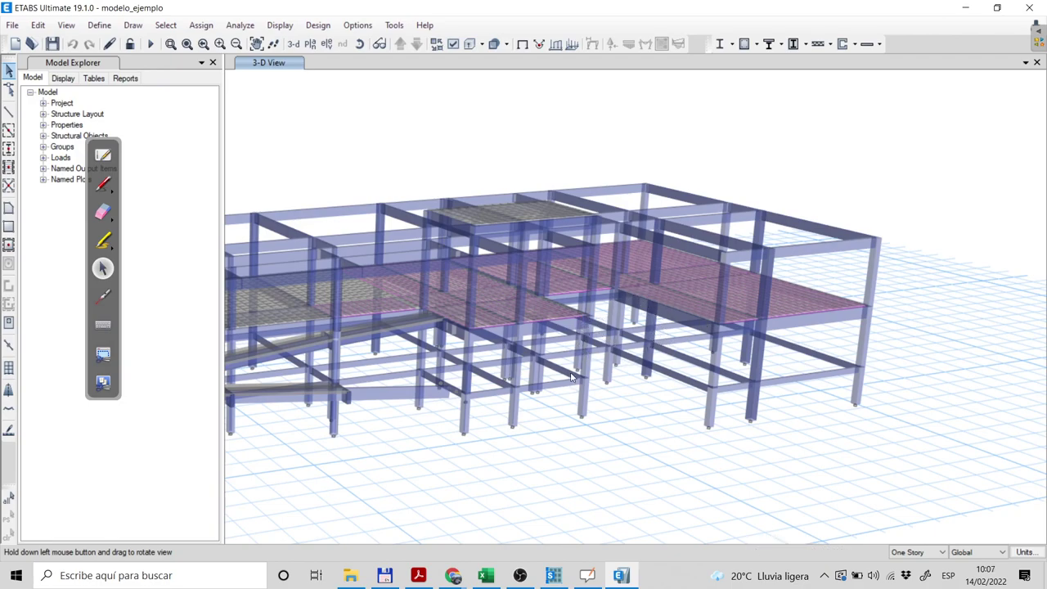
drag(529, 389, 839, 355)
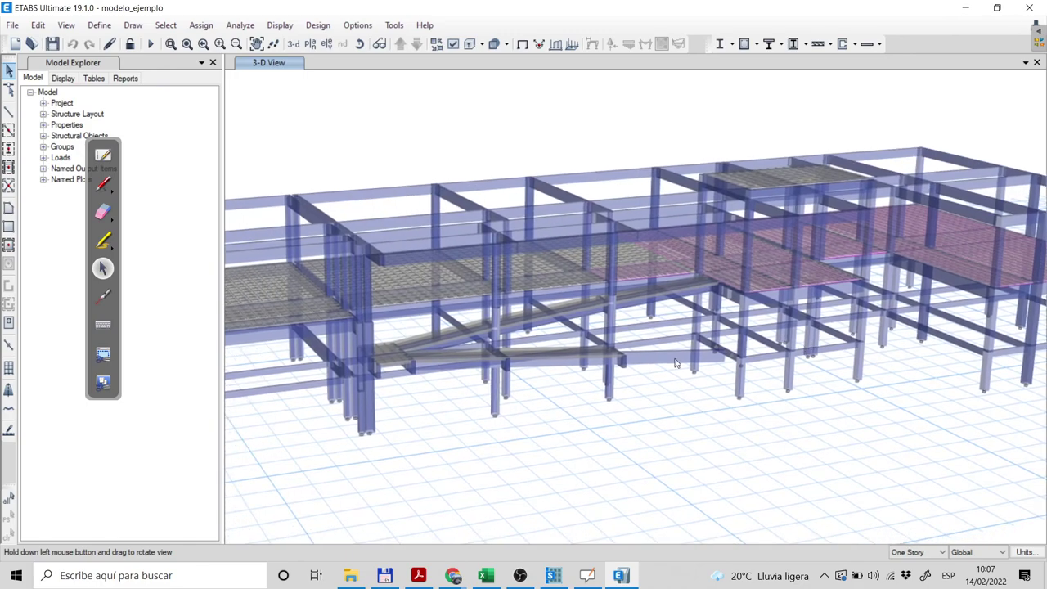
drag(449, 385, 566, 409)
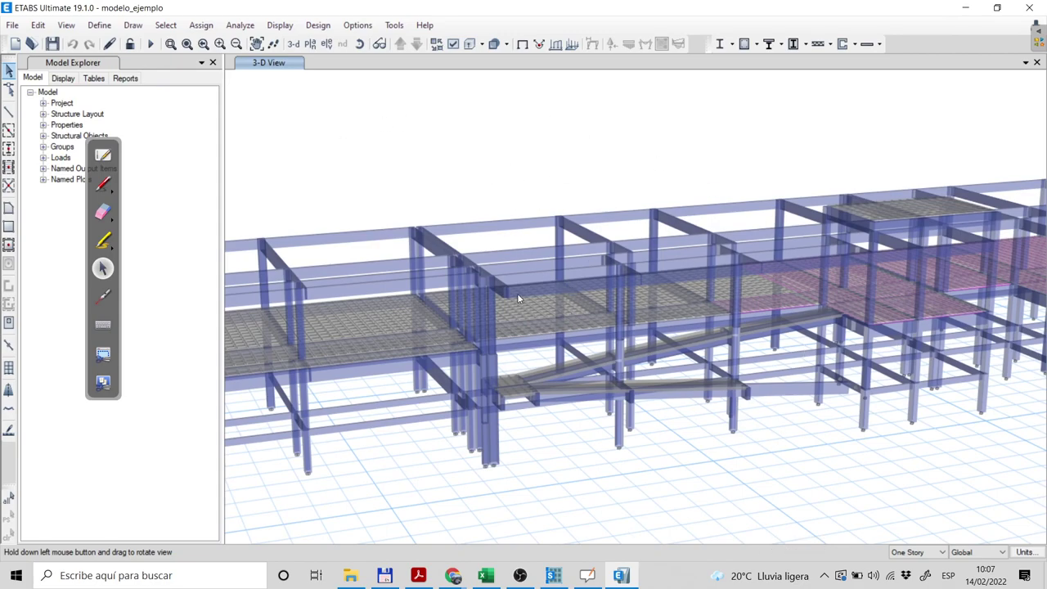
scroll(708, 416, down, 4)
scroll(730, 463, up, 2)
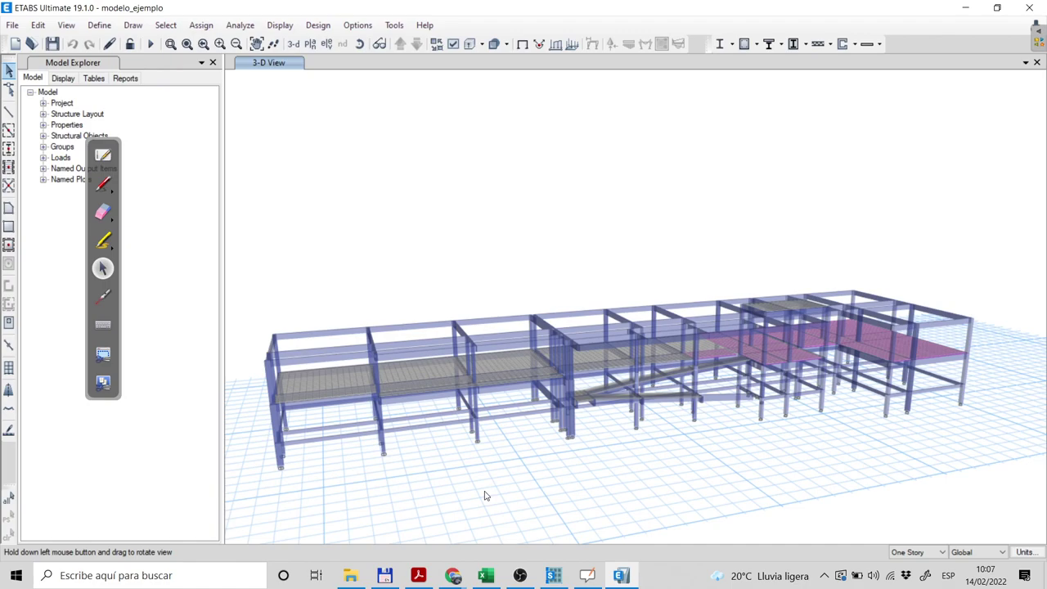
Inspect the assignments and applied loads of the Planta Alta floor slab in the end bay.
scroll(408, 373, up, 5)
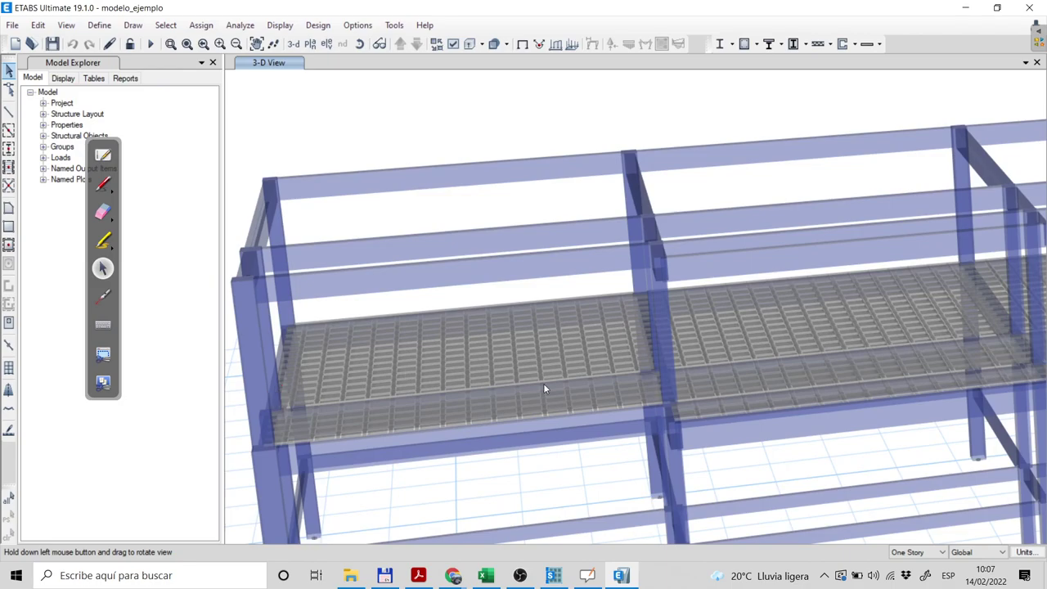
scroll(542, 381, down, 5)
scroll(567, 397, up, 1)
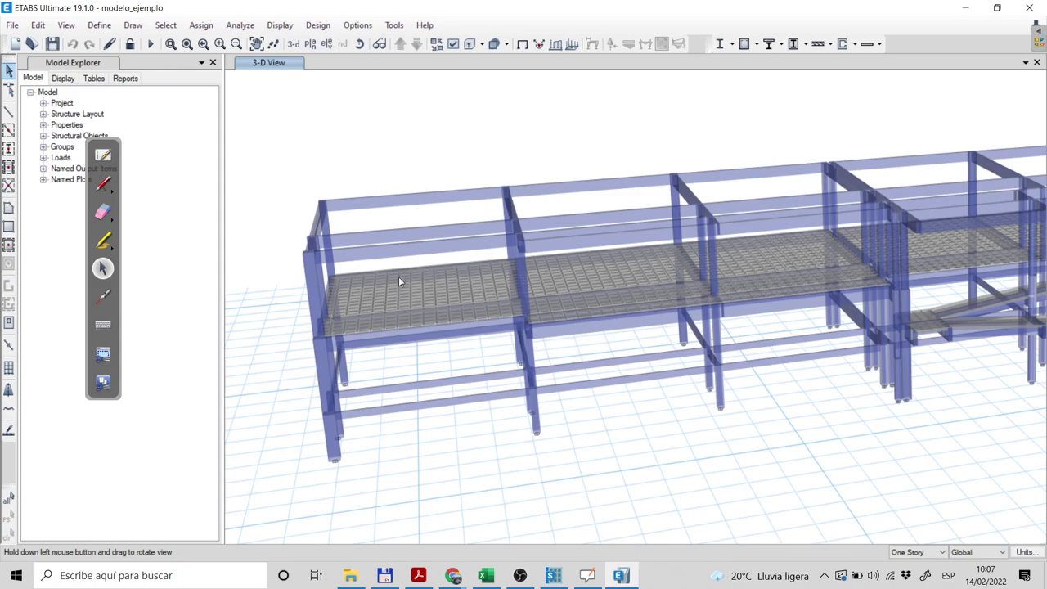
scroll(347, 283, up, 3)
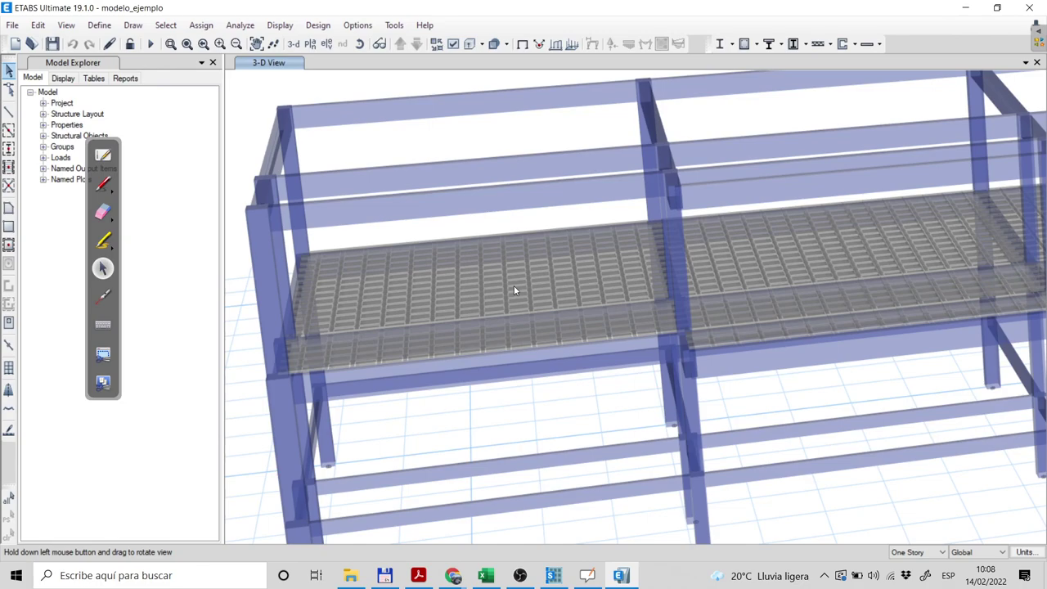
click(513, 290)
right_click(513, 290)
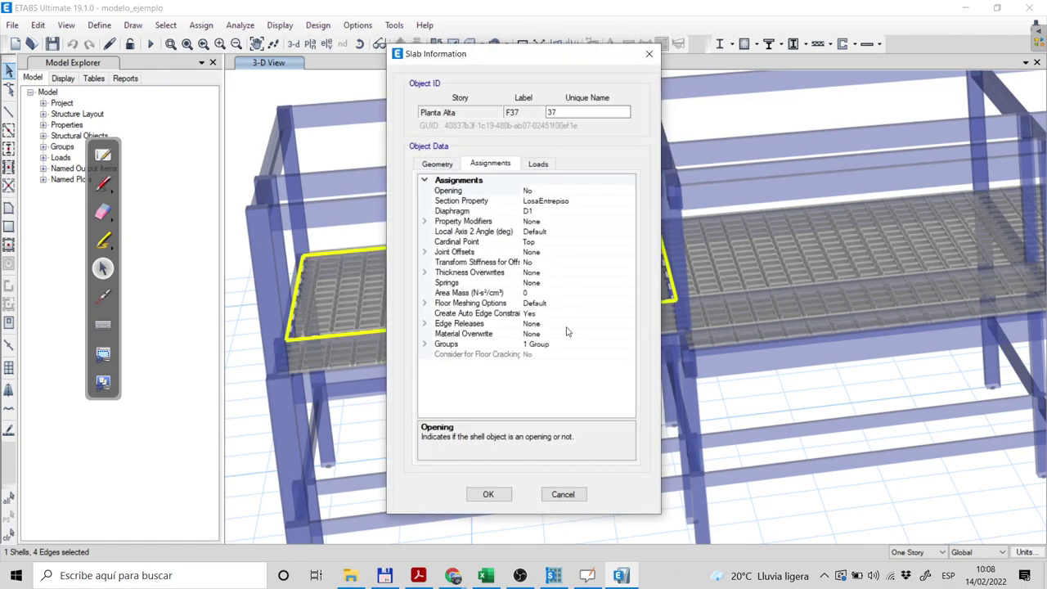
drag(501, 73, 833, 126)
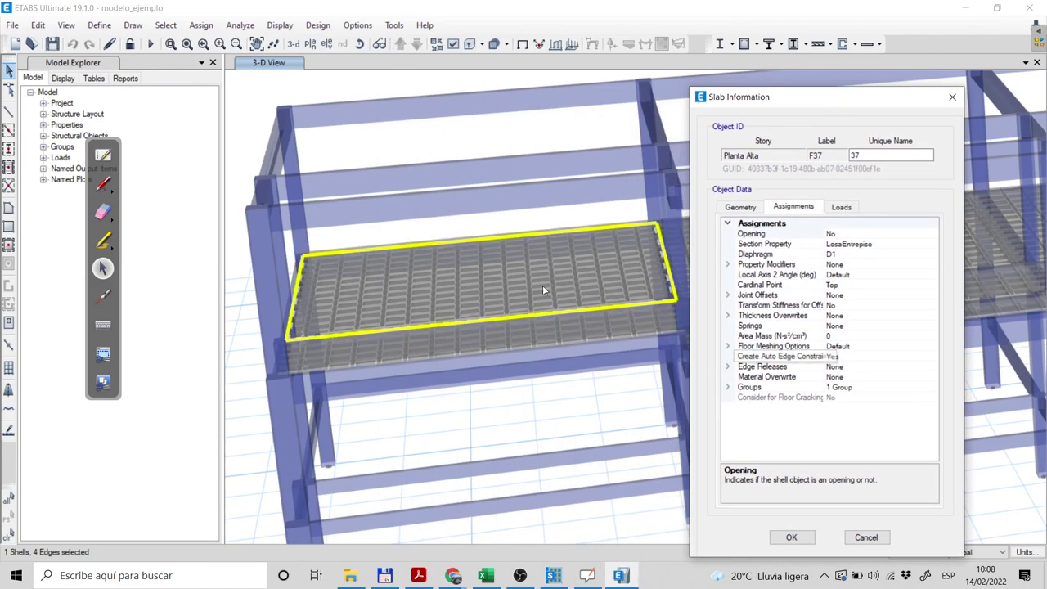
click(841, 206)
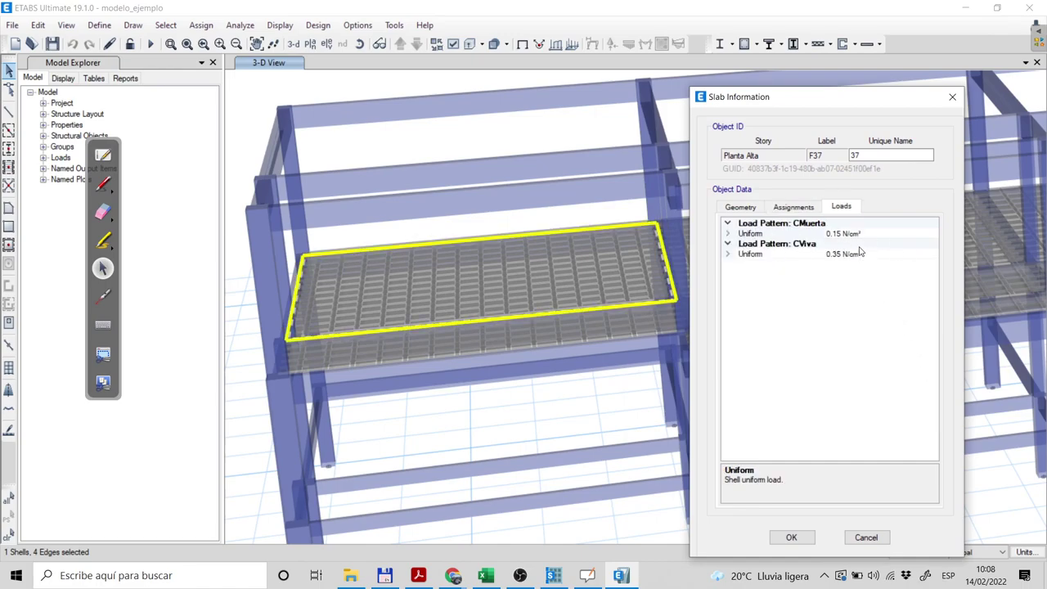
click(865, 537)
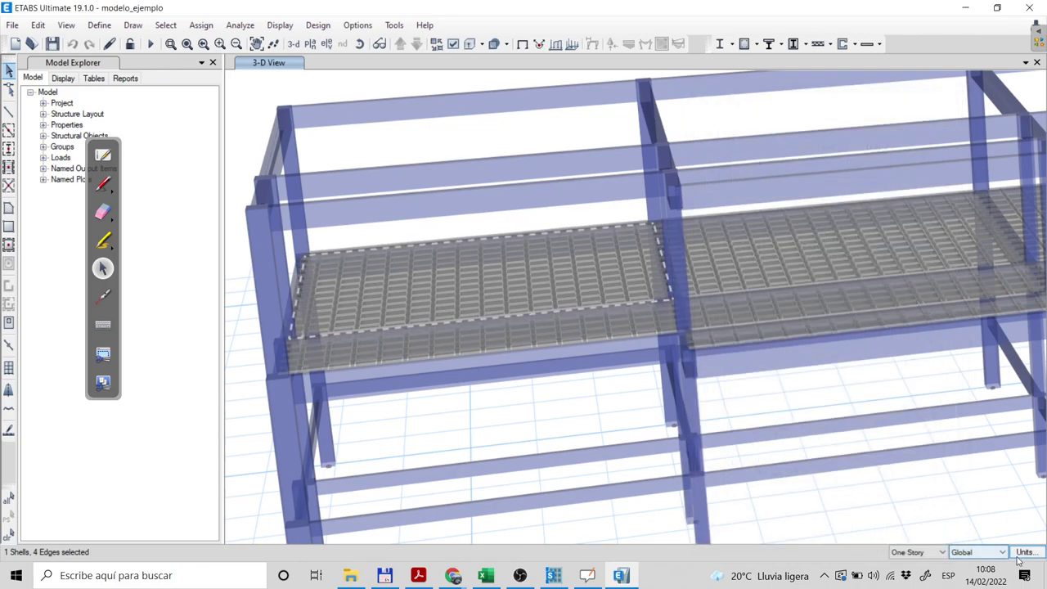
Set the model units to Metric MKS Defaults, review the same slab's uniform loads again and clear the selection.
click(1026, 553)
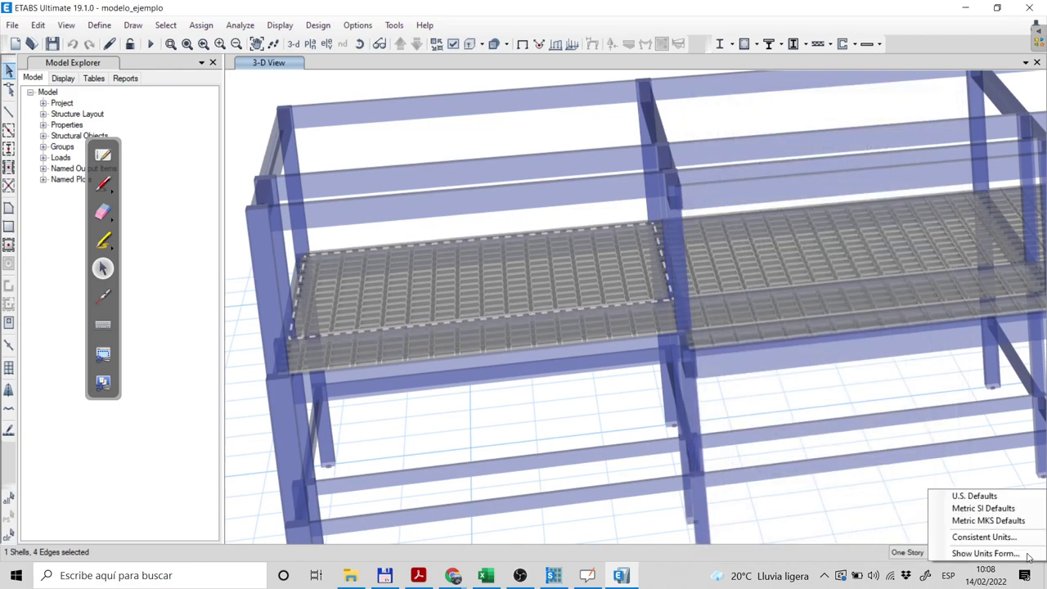
click(980, 522)
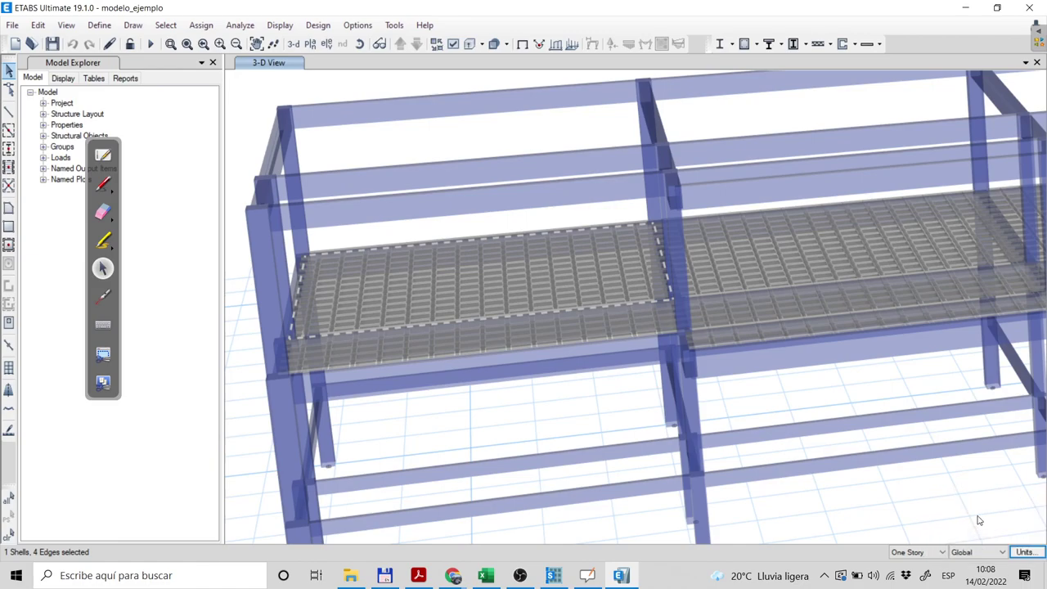
right_click(500, 276)
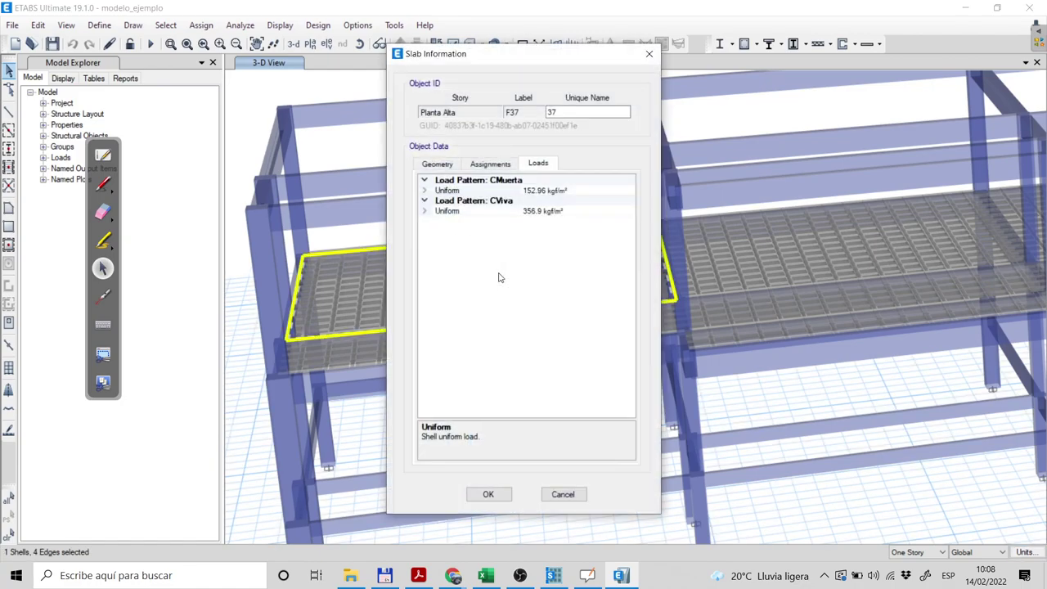
drag(547, 57, 844, 82)
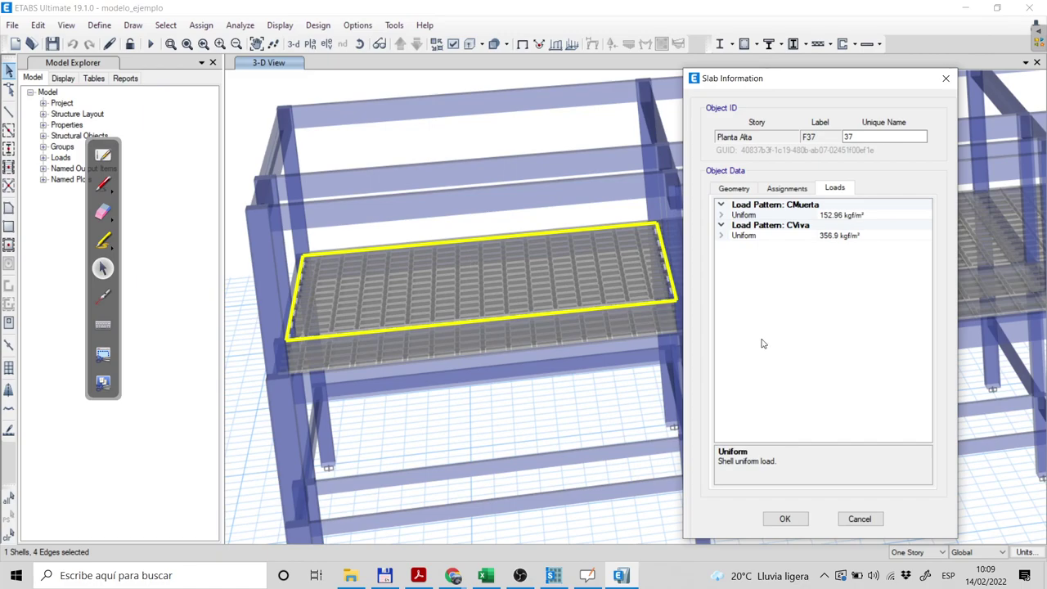
click(862, 518)
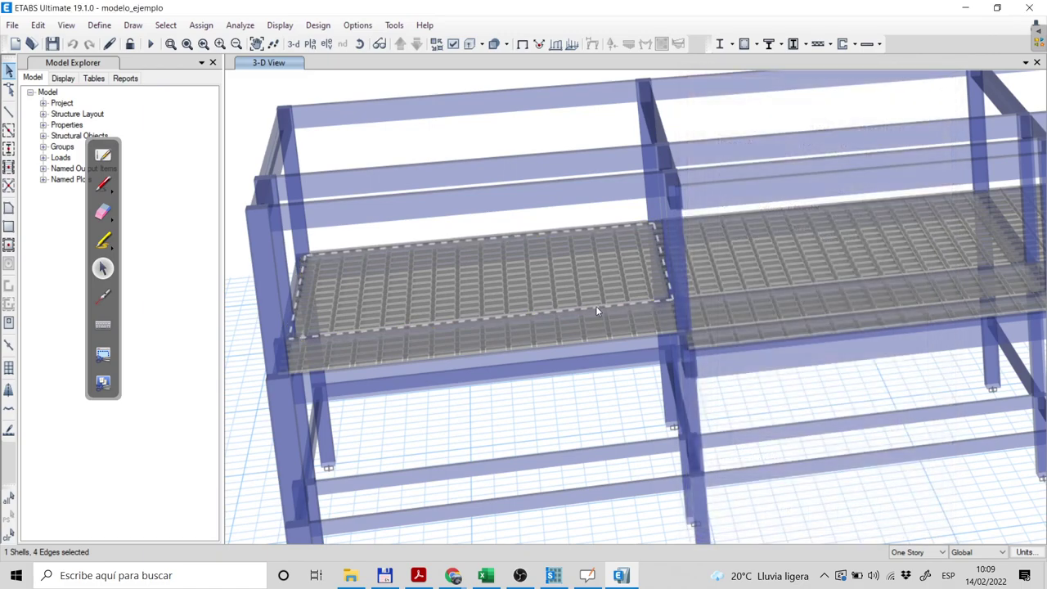
click(484, 302)
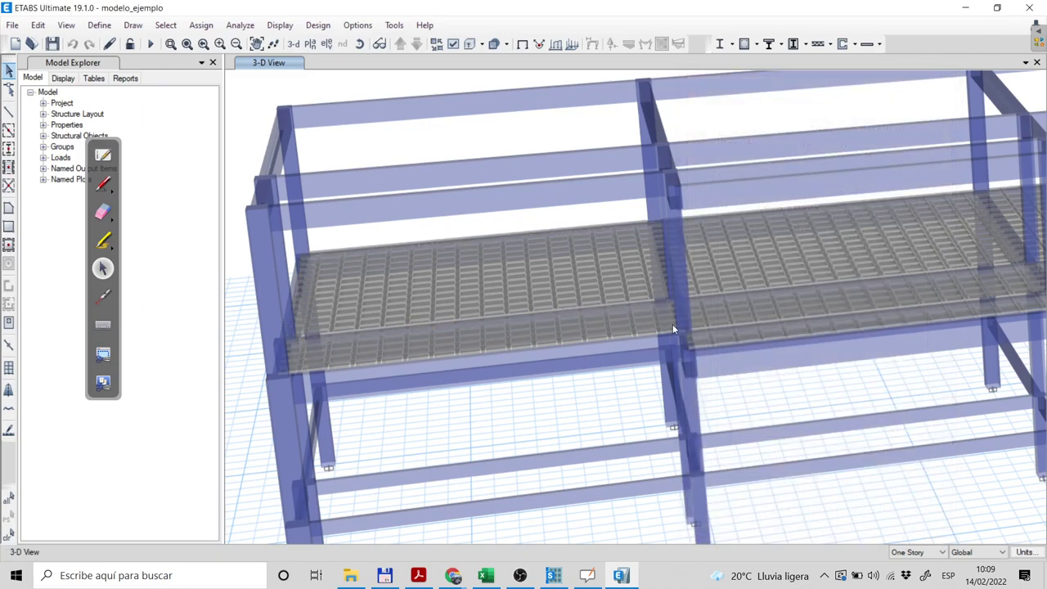
middle_drag(491, 367, 448, 317)
scroll(448, 317, down, 1)
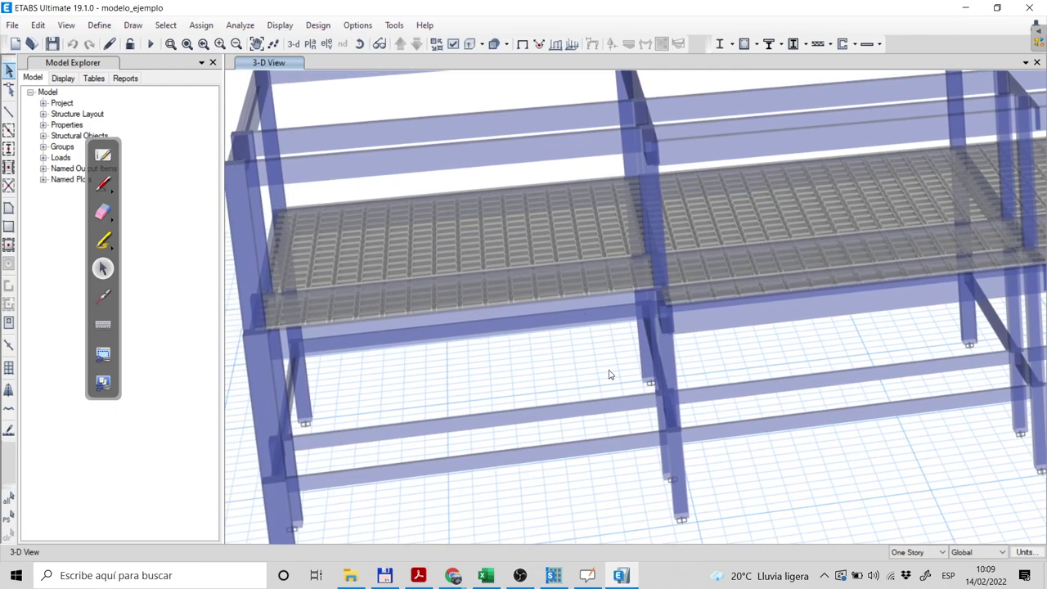
scroll(589, 352, down, 3)
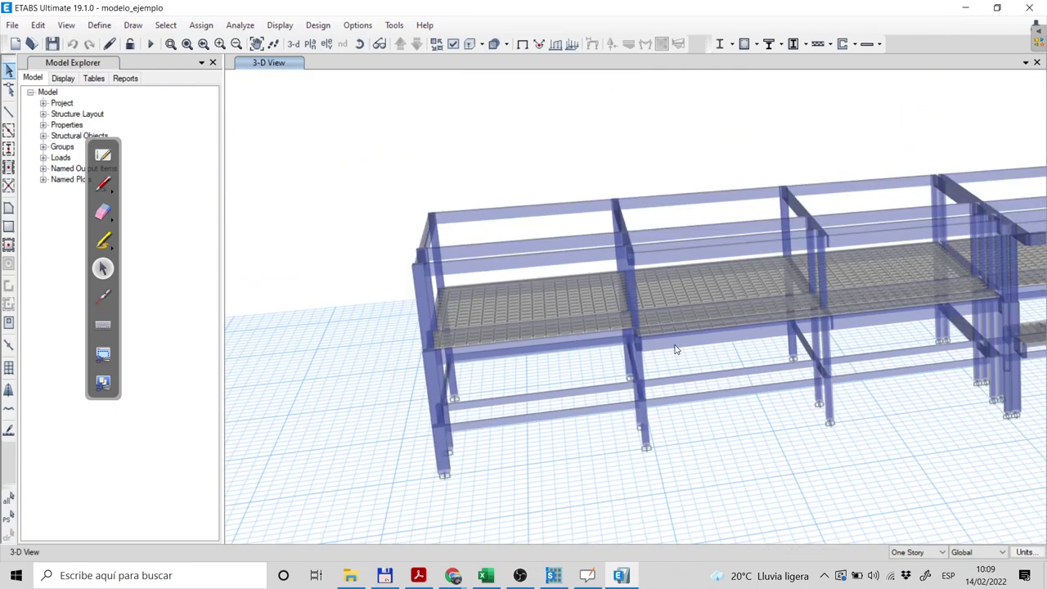
click(494, 44)
middle_drag(732, 350, 648, 325)
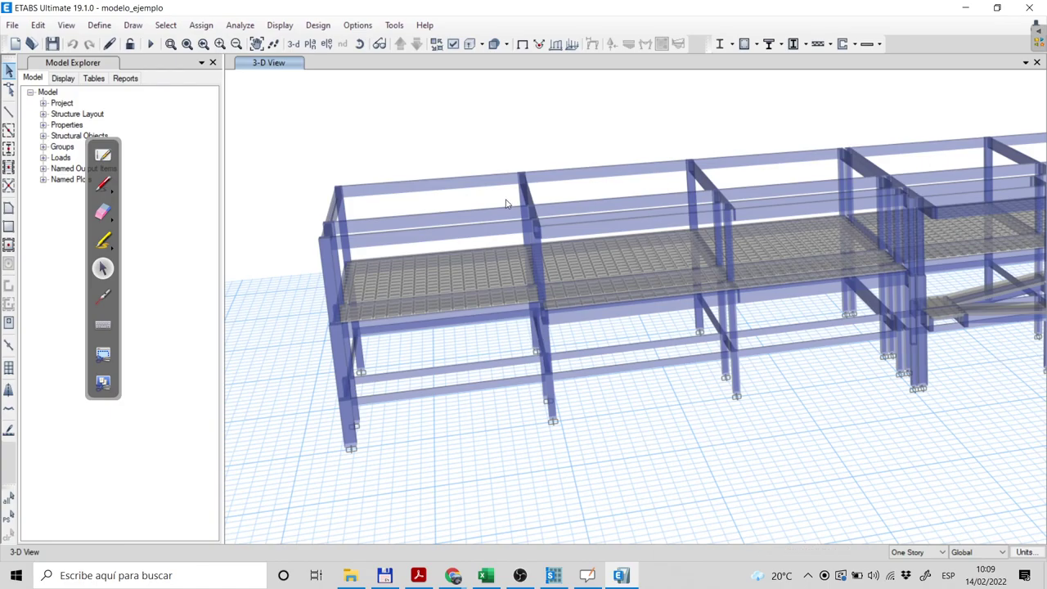
Inspect the section assignment and the Cubierta uniform load of the end-bay roof beam, then clear the selection.
click(419, 184)
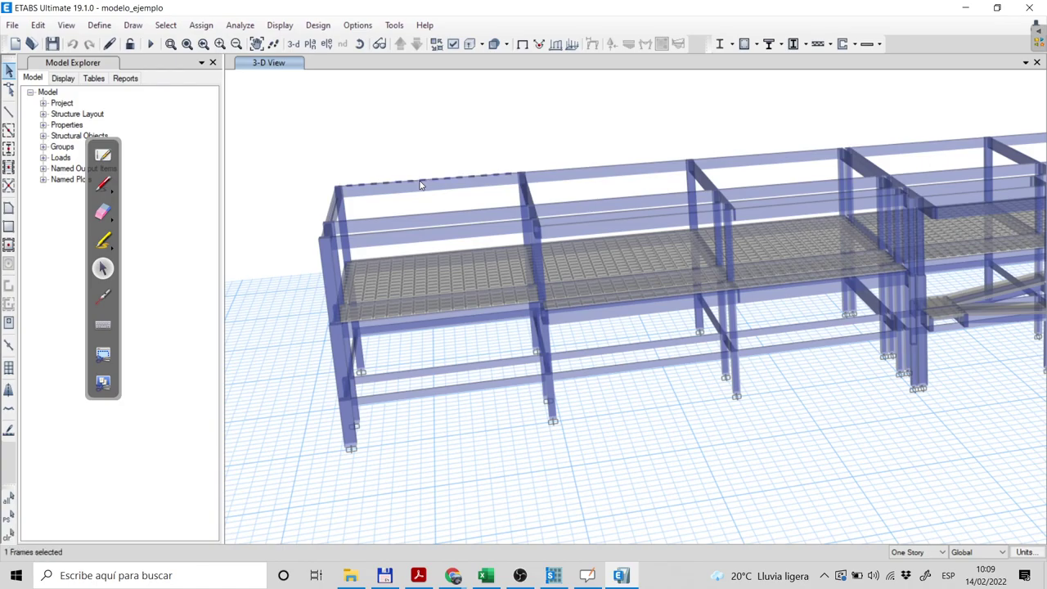
right_click(420, 185)
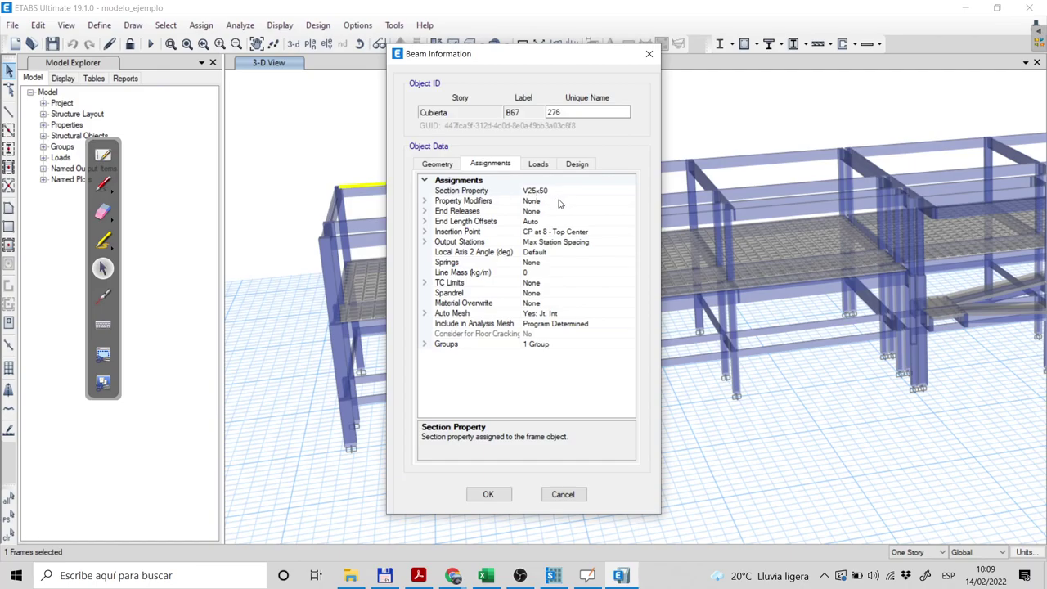
click(540, 164)
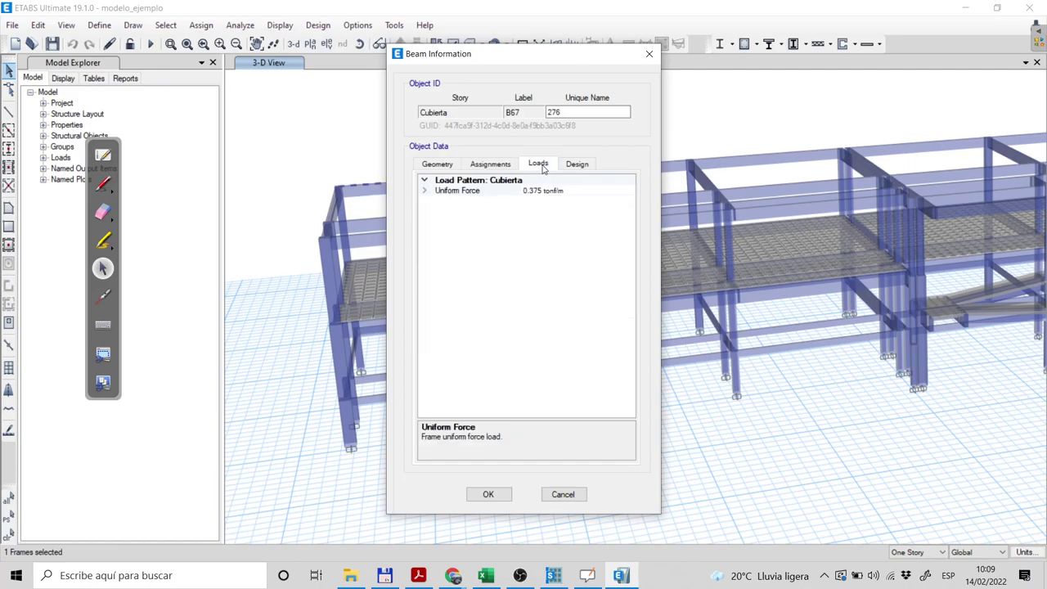
click(426, 191)
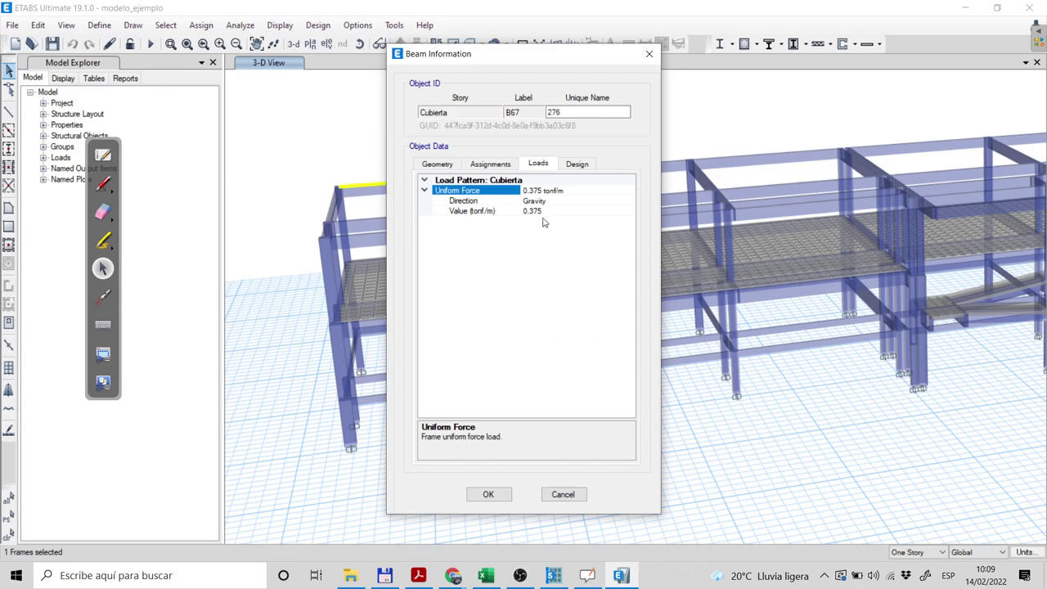
drag(530, 59, 822, 125)
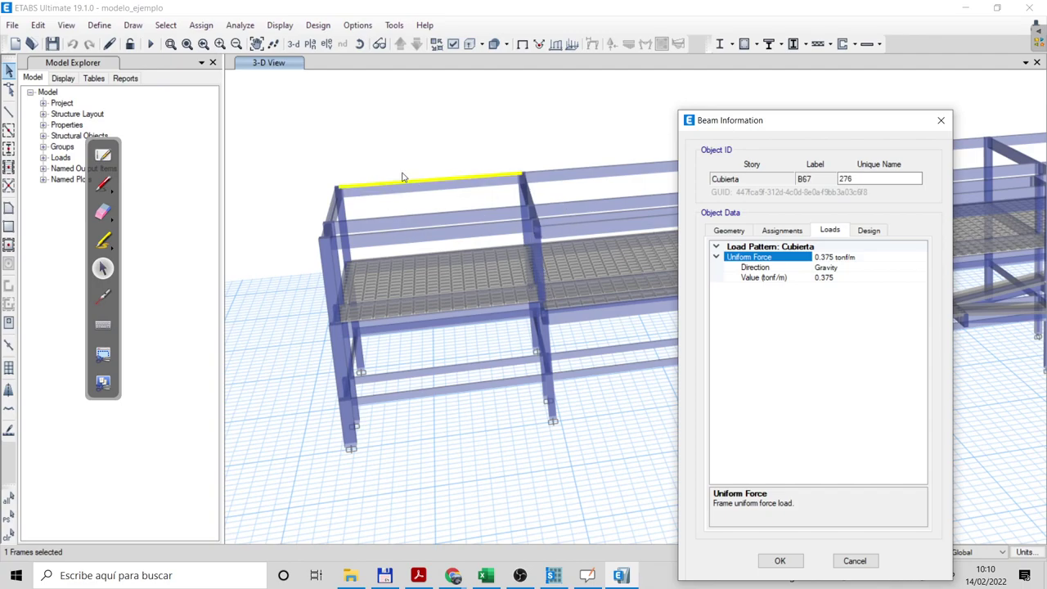
click(855, 561)
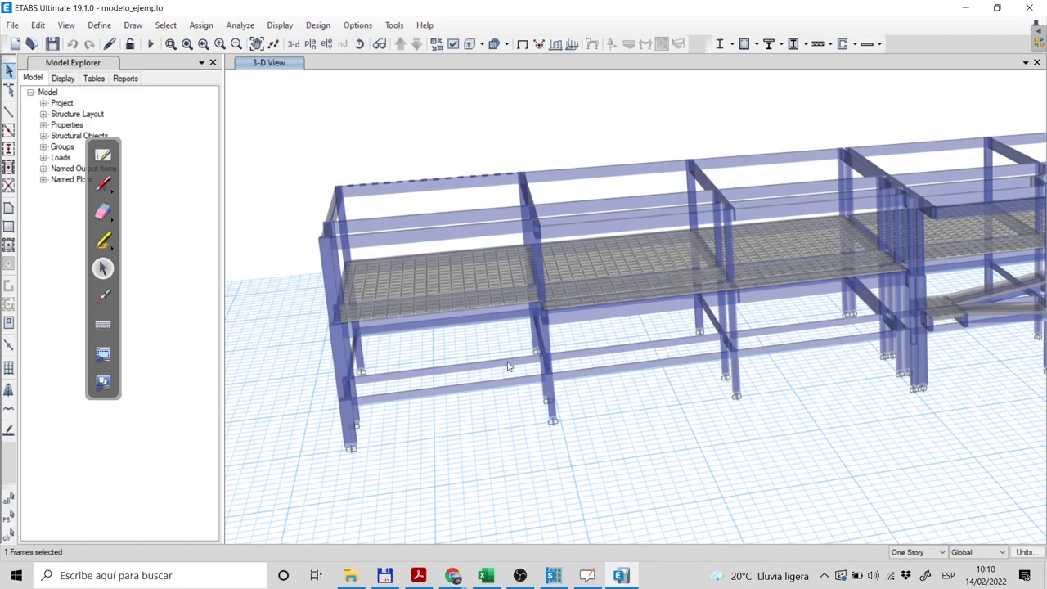
key(ctrl+q)
Review the type and self-weight multiplier of each defined load pattern, from CMuerta to SismoEstatico.
middle_drag(736, 425, 645, 402)
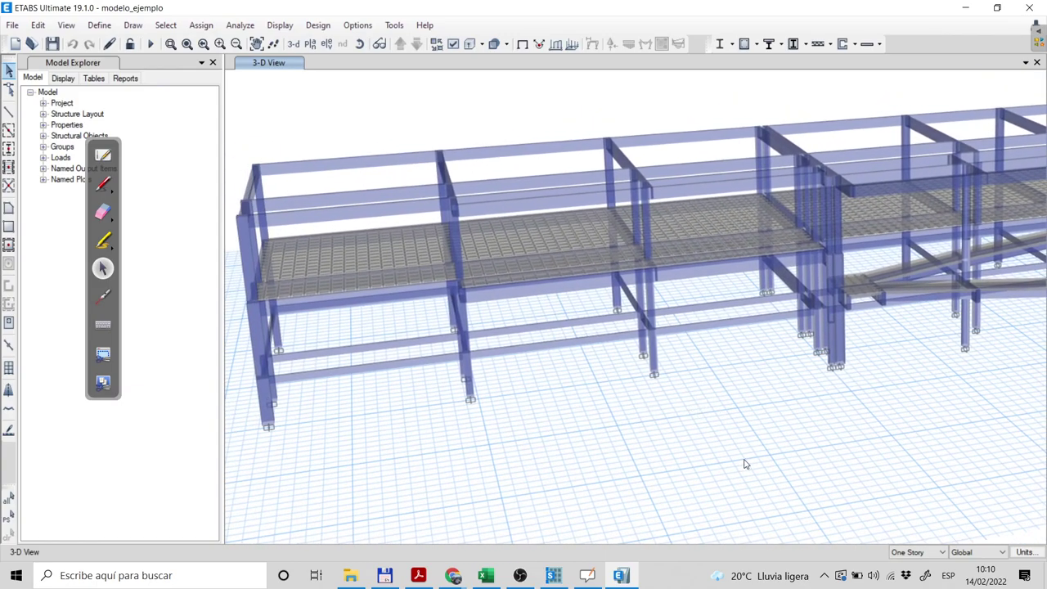
scroll(746, 463, down, 3)
shift+middle_drag(755, 451, 593, 440)
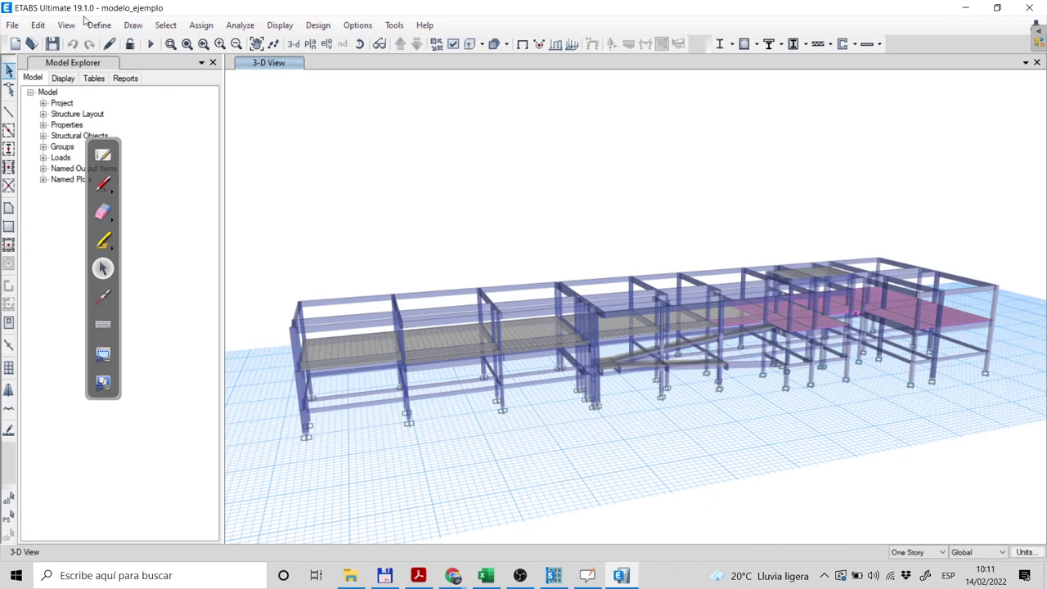
click(109, 27)
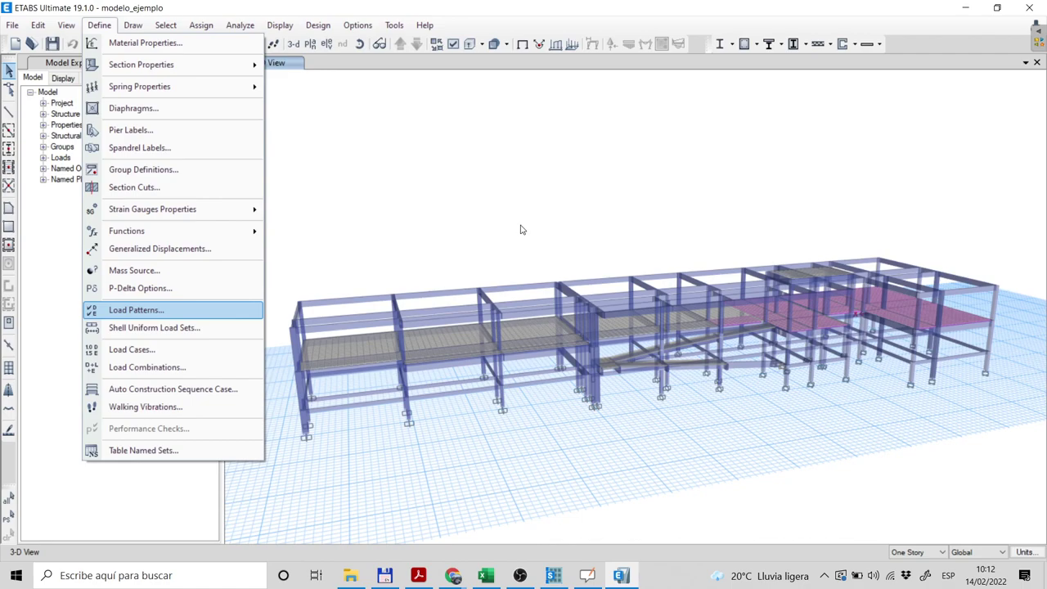
key(Return)
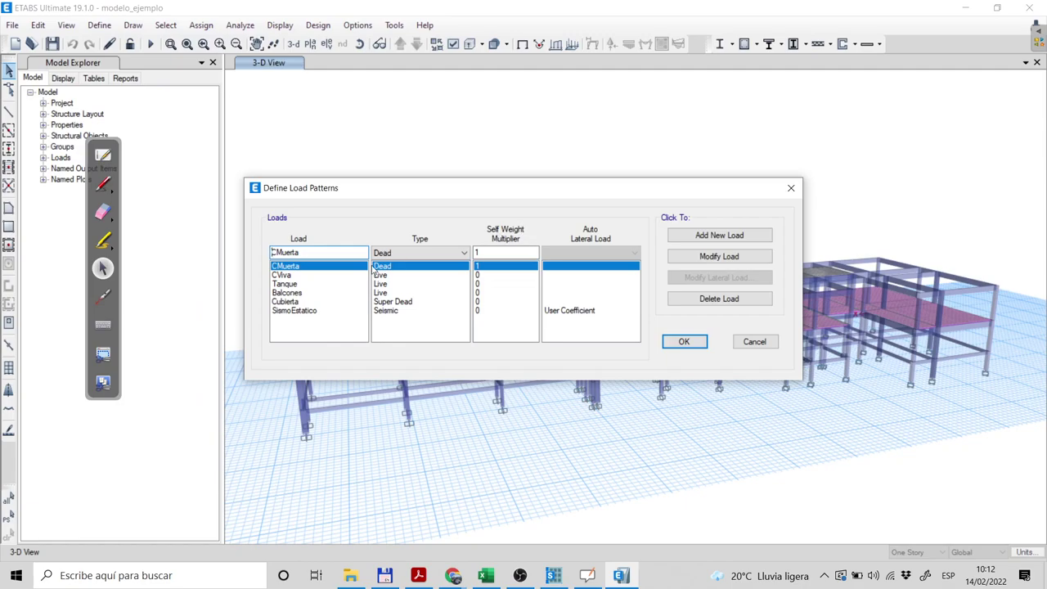
click(308, 284)
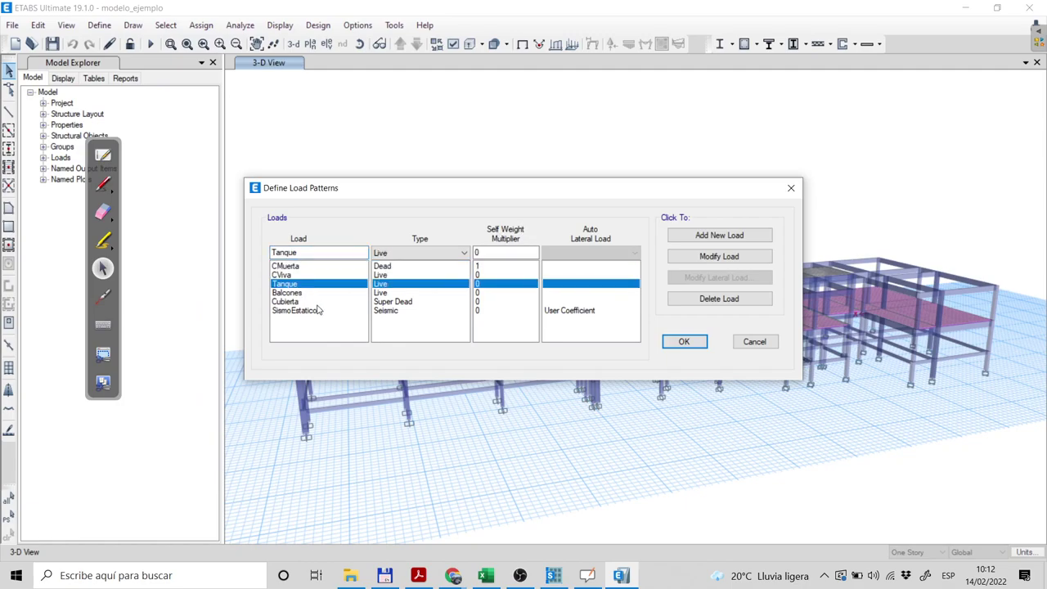
click(310, 312)
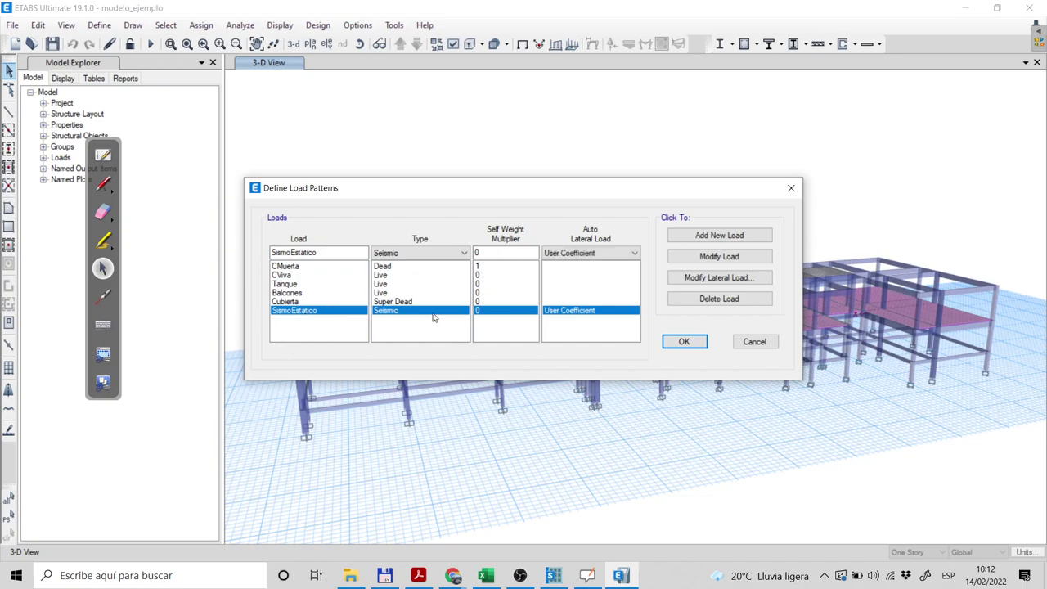
click(286, 302)
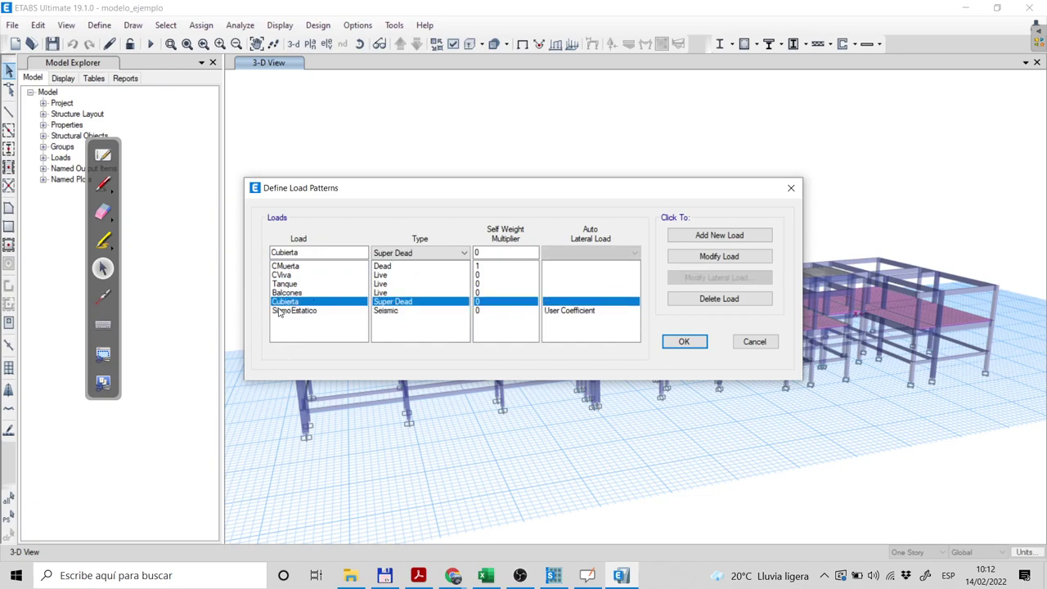
click(301, 293)
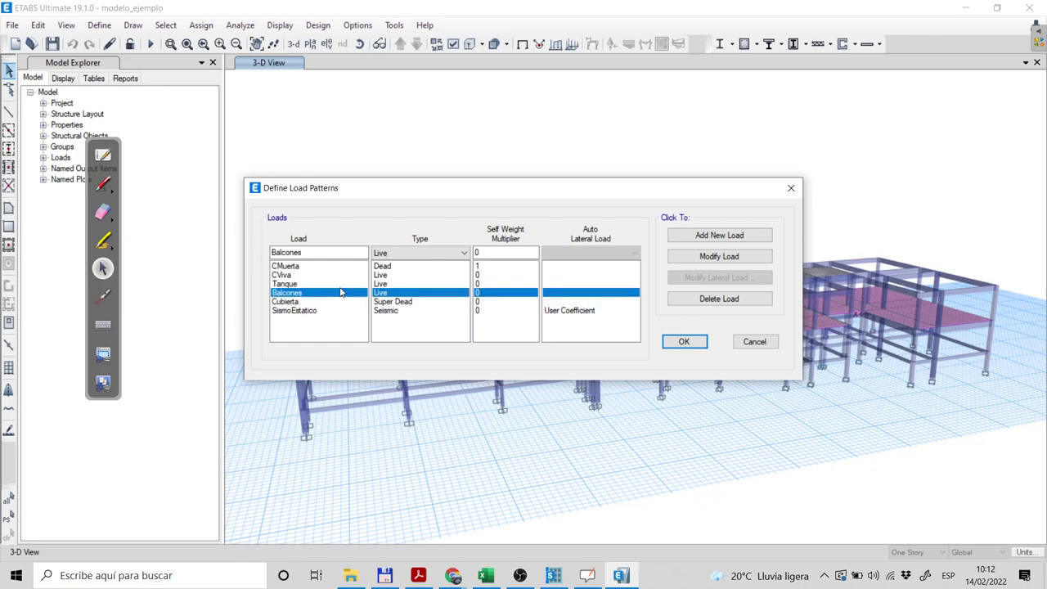
click(293, 285)
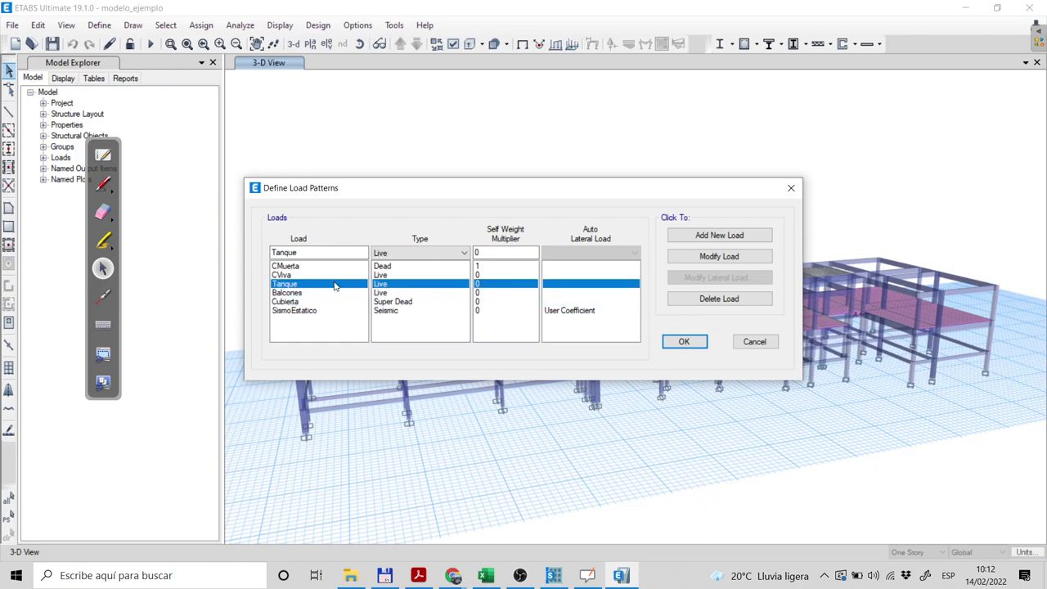
click(283, 276)
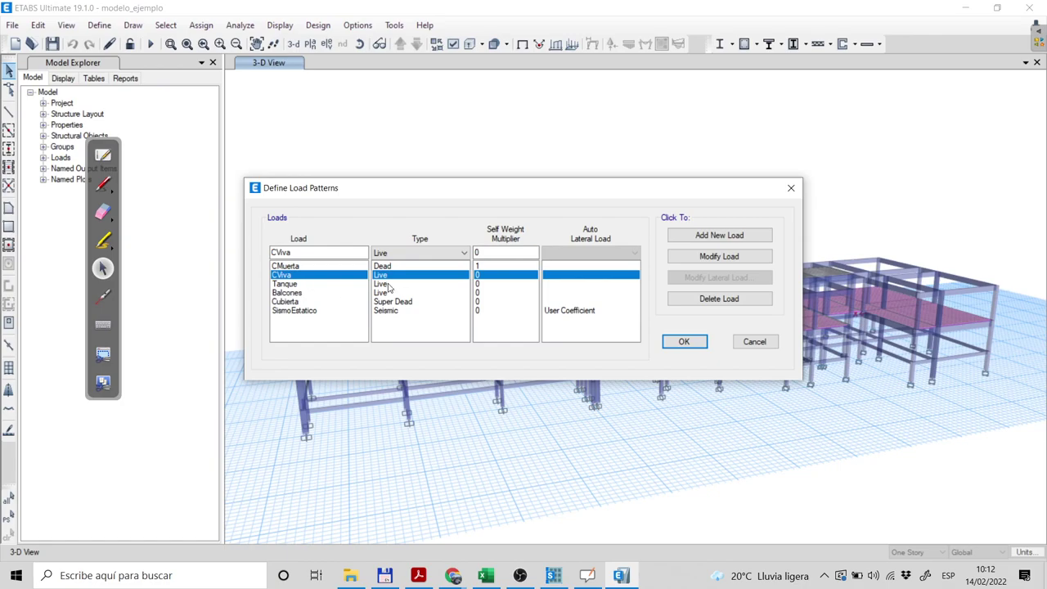
click(316, 266)
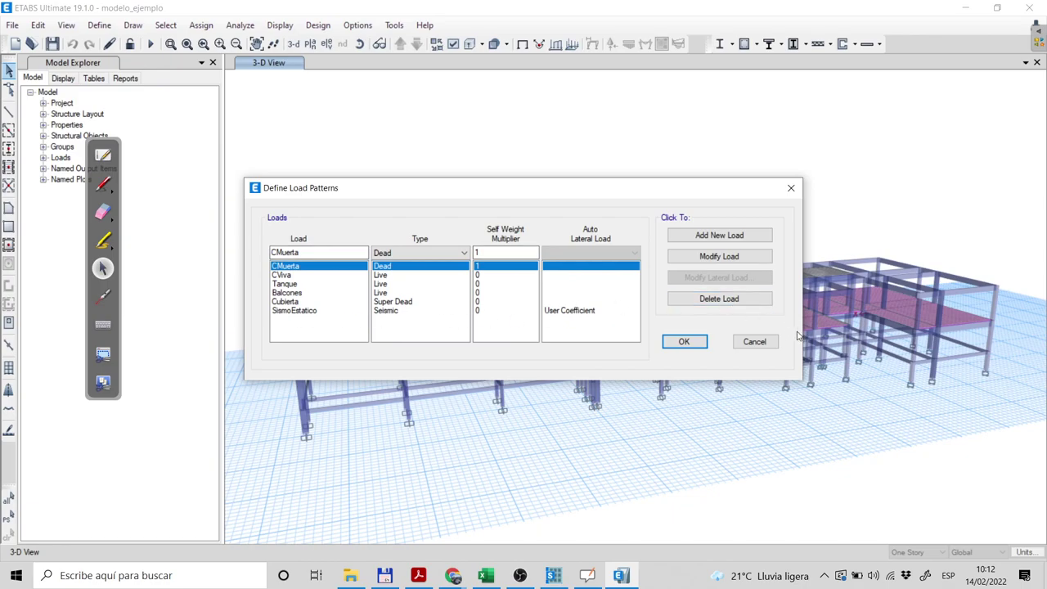
click(696, 344)
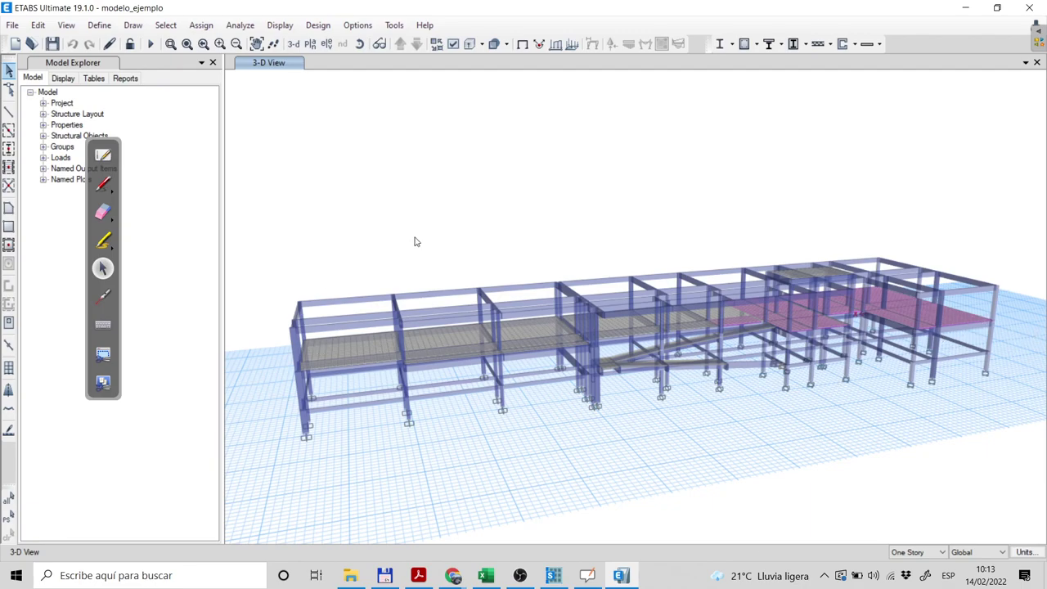
Go through the model's defined load cases and their types, from Dead to SismoDinamico.
click(98, 25)
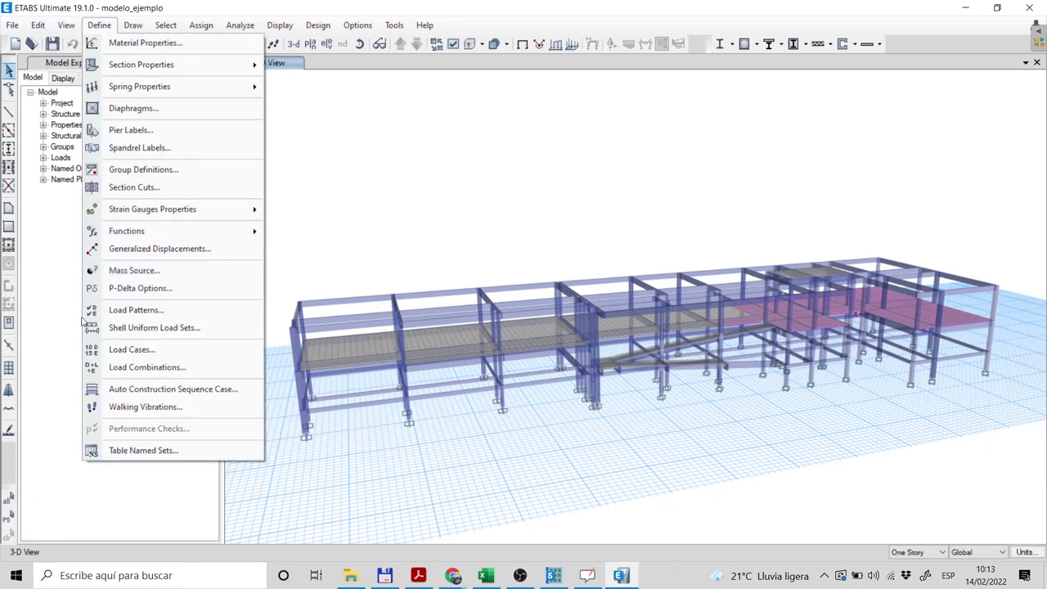
click(155, 352)
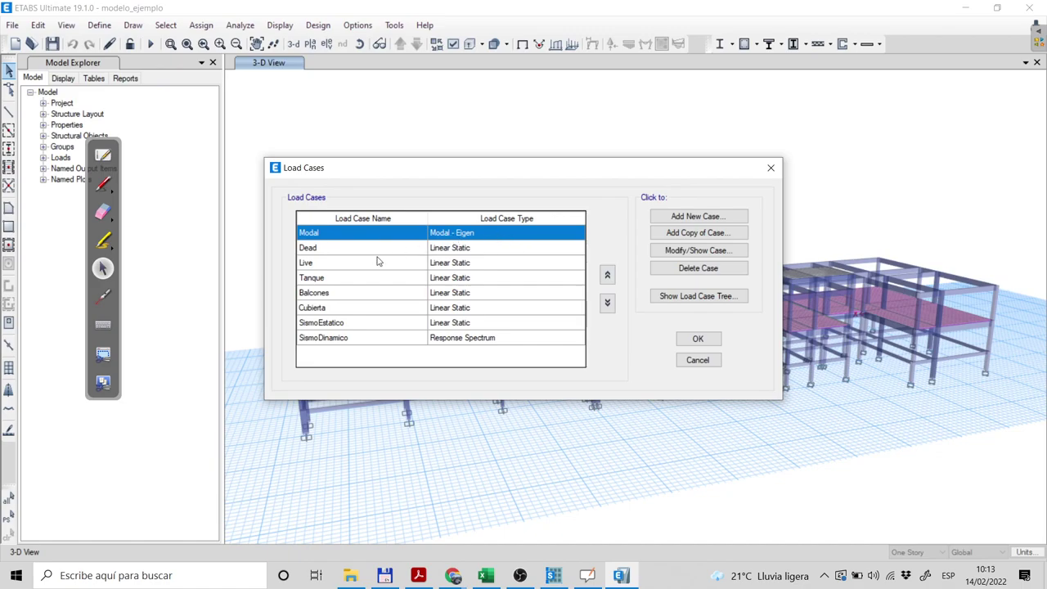
click(319, 252)
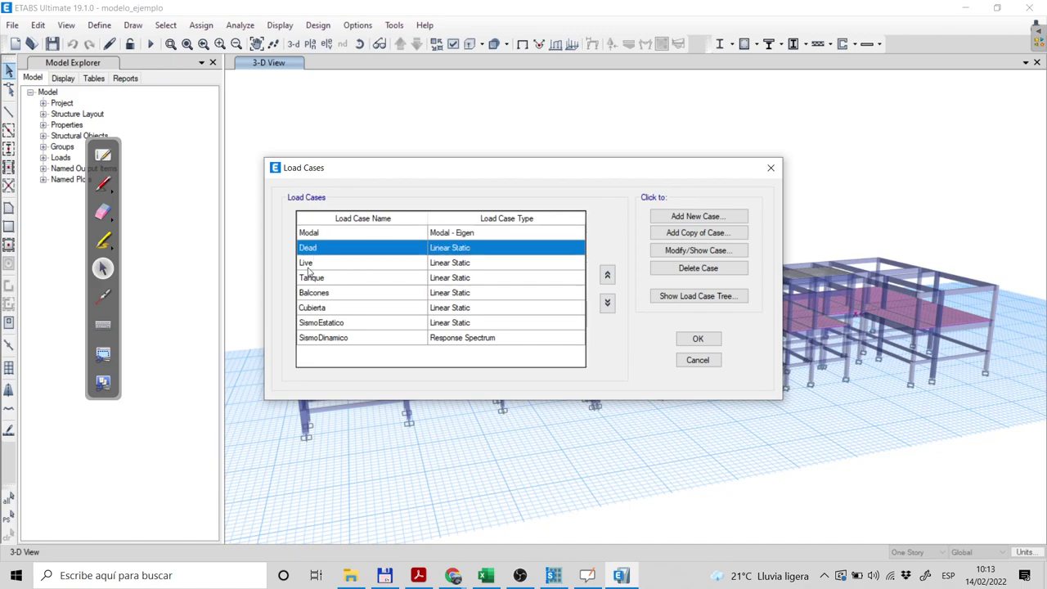
click(309, 267)
click(310, 280)
click(310, 294)
click(310, 309)
click(310, 324)
click(319, 339)
Compare the SismoEstatico and SismoDinamico load case types and leave the load cases unchanged.
click(324, 328)
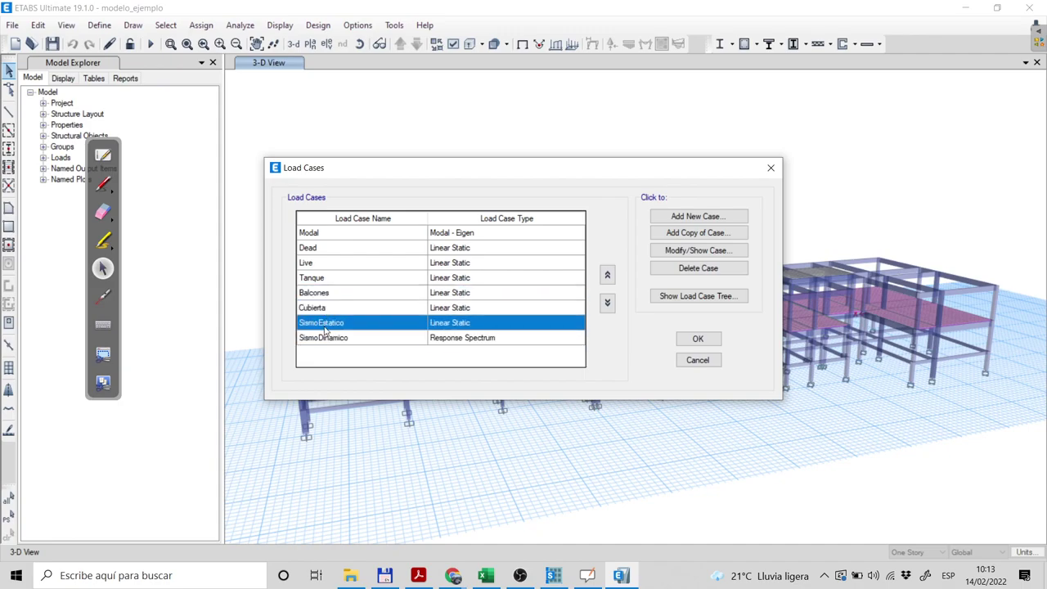
click(333, 338)
click(332, 324)
click(331, 342)
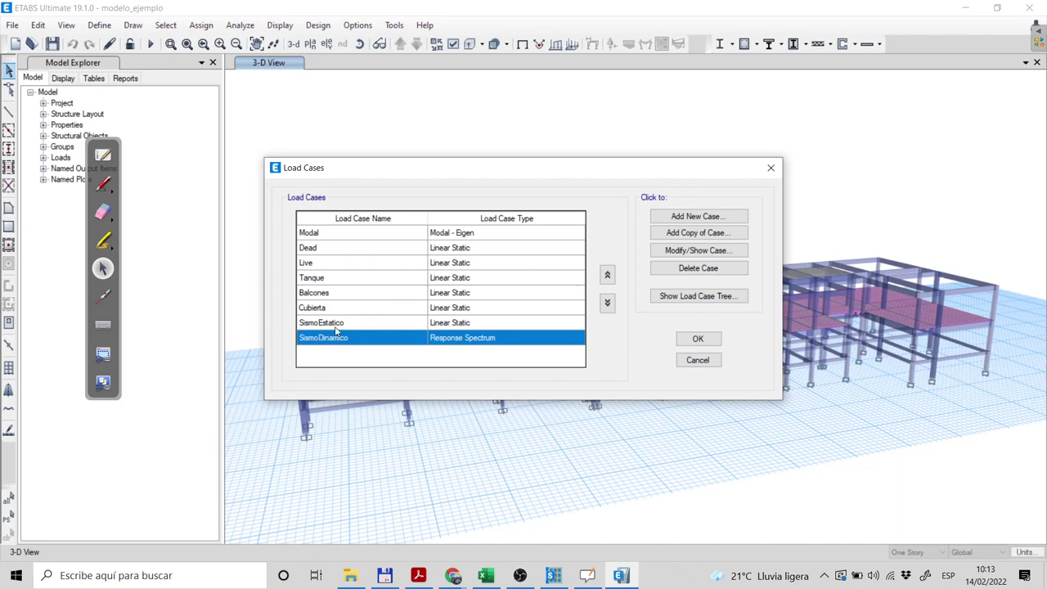
click(336, 326)
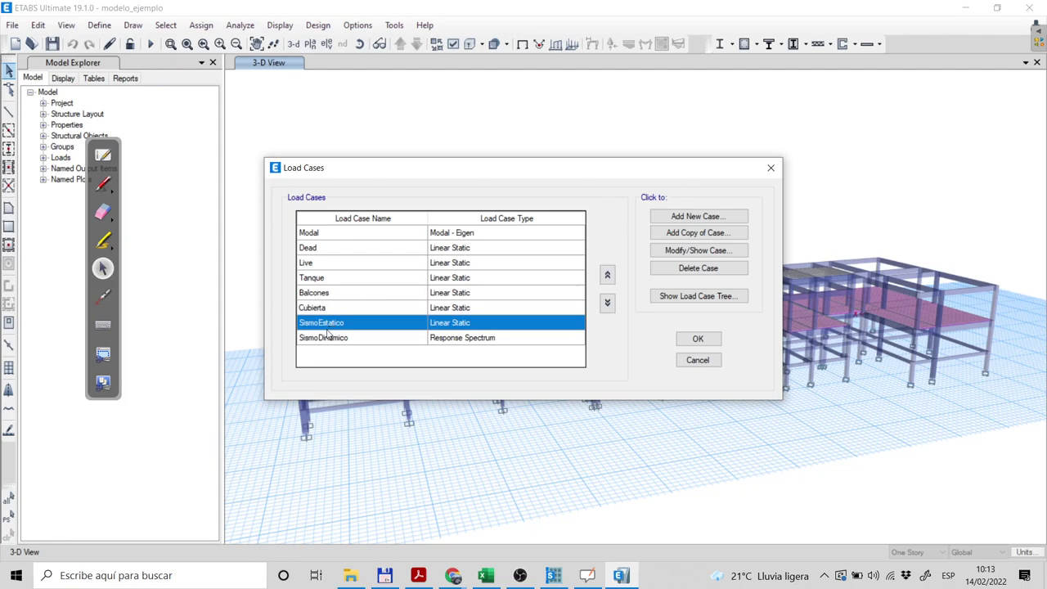
click(326, 340)
click(327, 327)
click(320, 343)
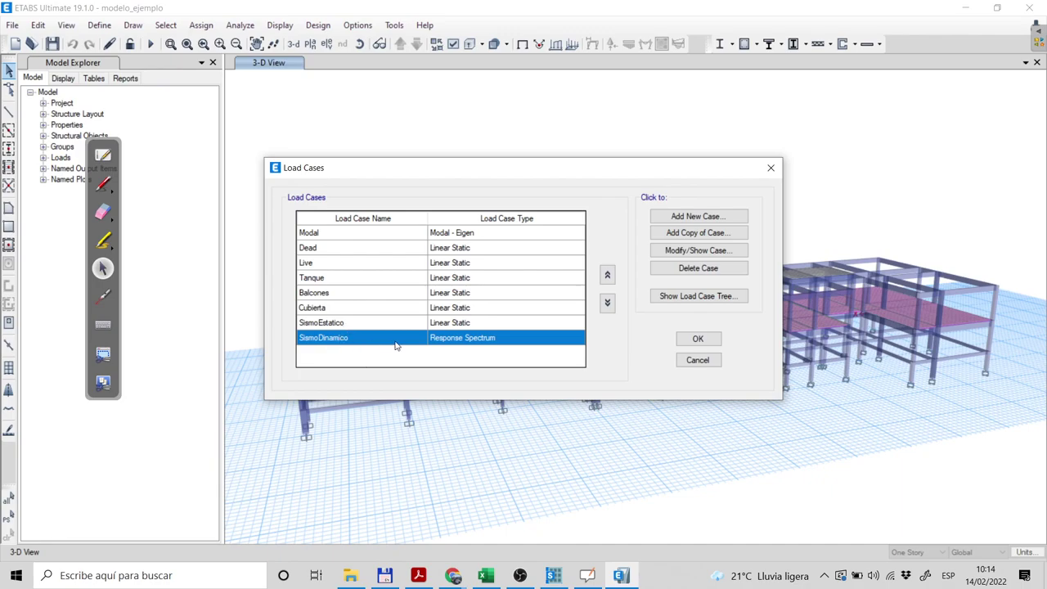
click(698, 361)
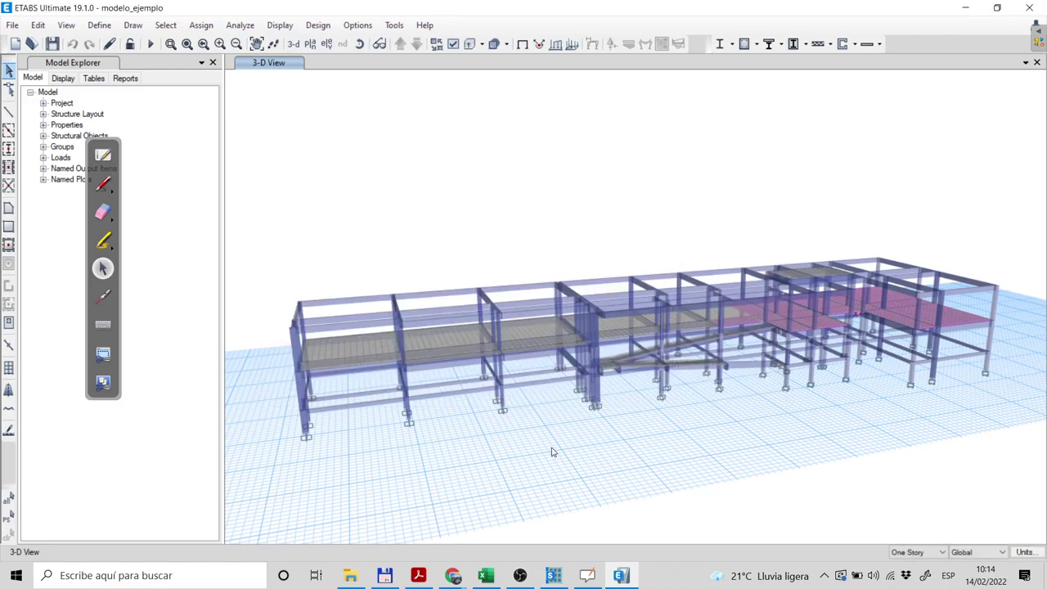
Check the list of load cases set to run and run the analysis with all of them.
scroll(512, 436, up, 3)
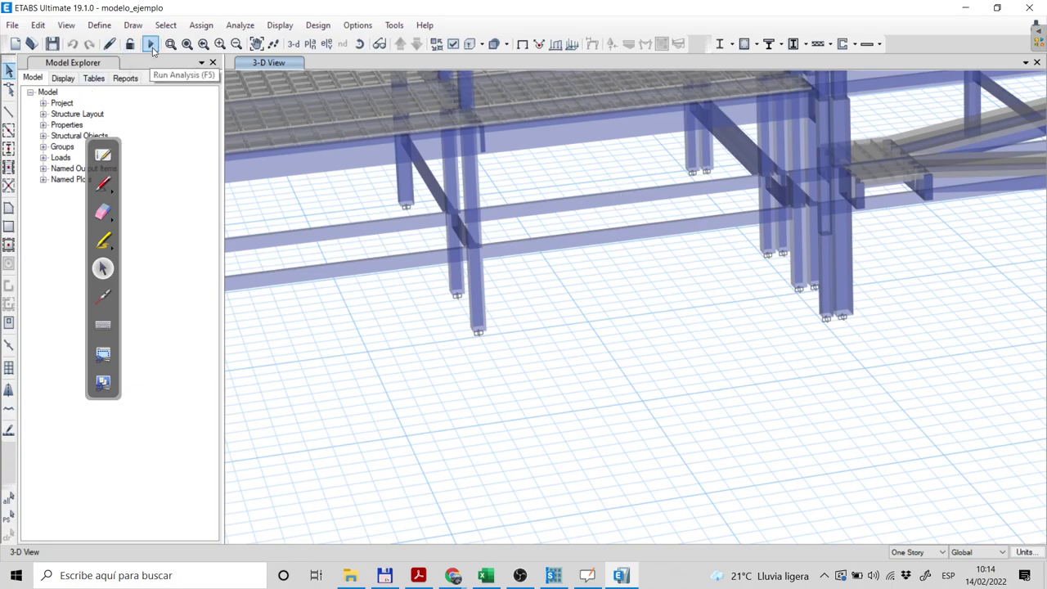
click(280, 25)
mouse_move(241, 25)
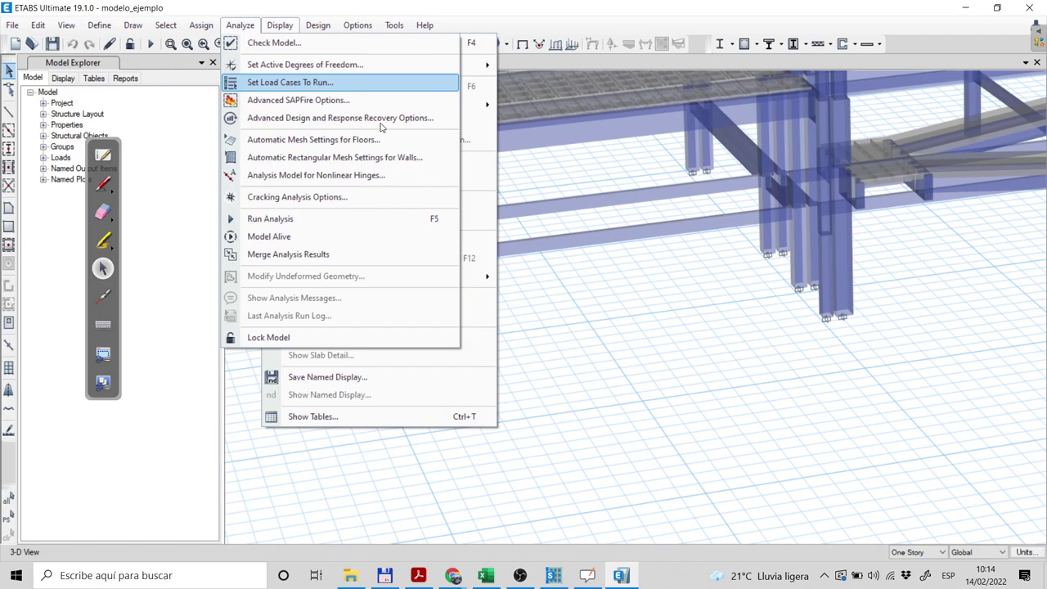
key(Right)
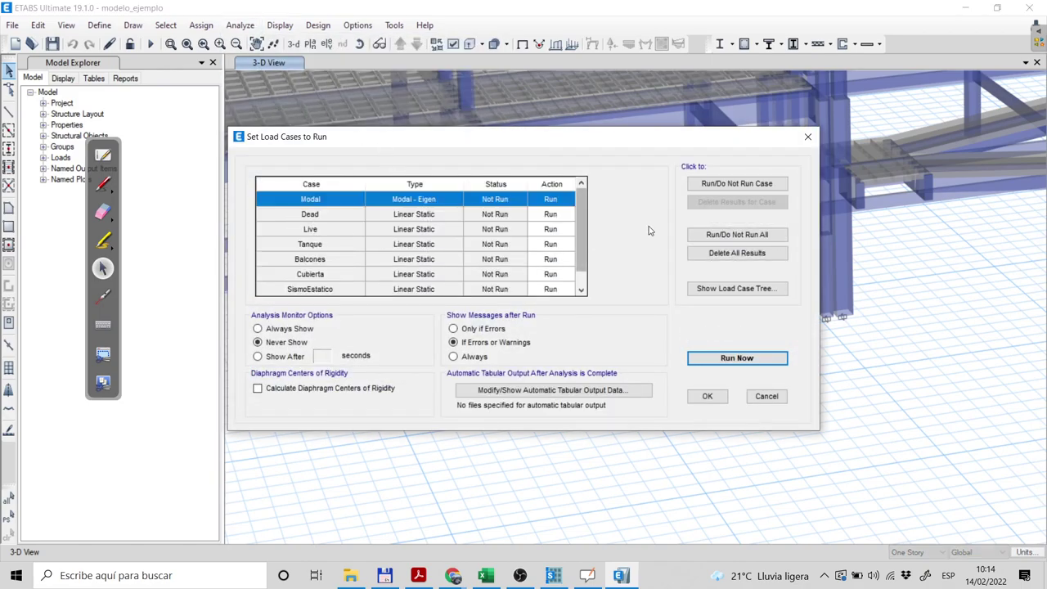
drag(581, 217, 587, 194)
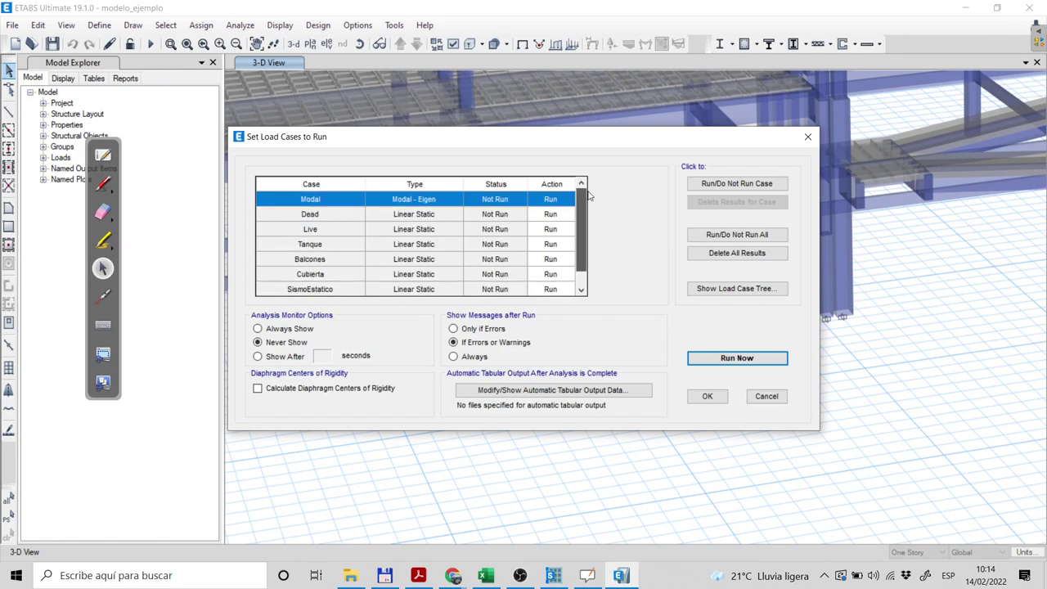
scroll(588, 195, down, 1)
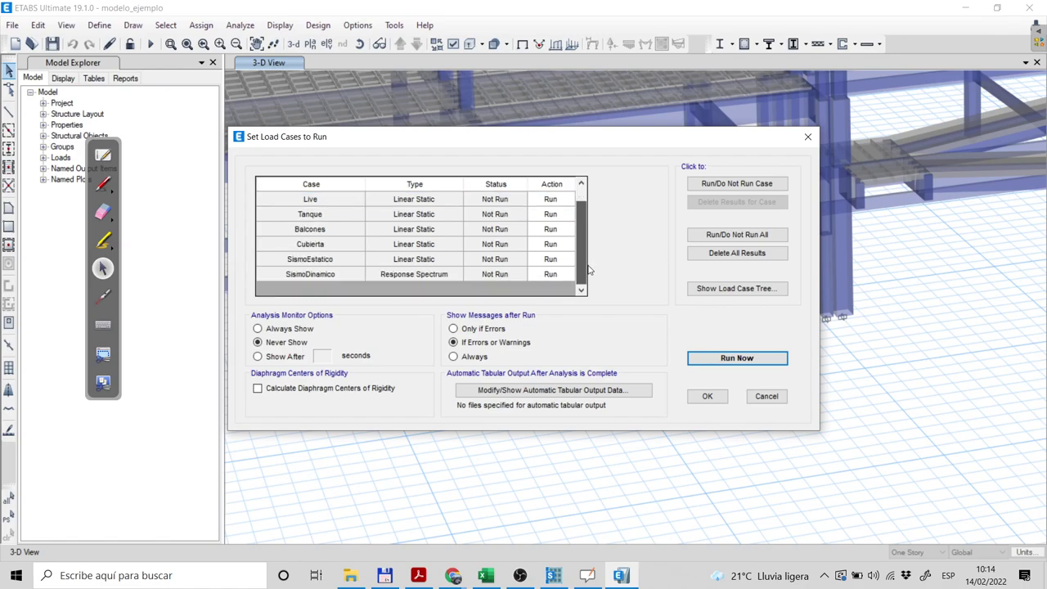
click(735, 360)
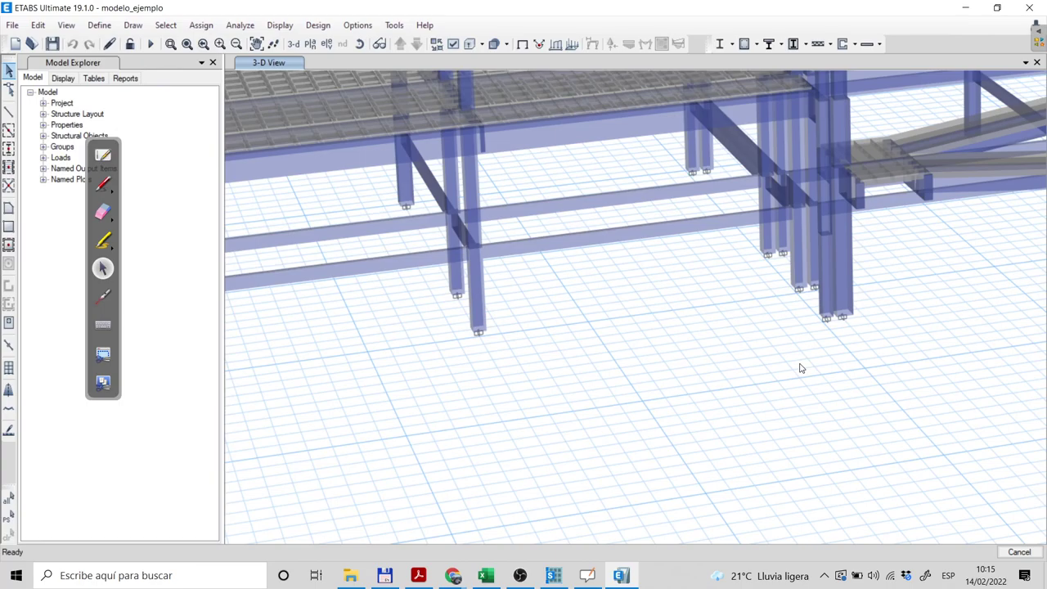
key(ctrl+s)
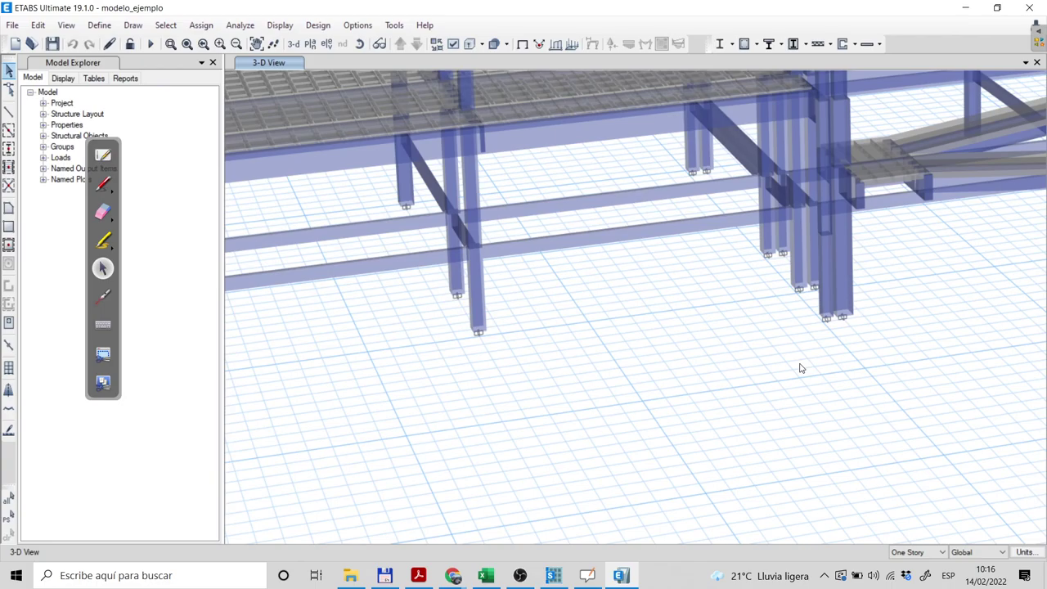
key(F5)
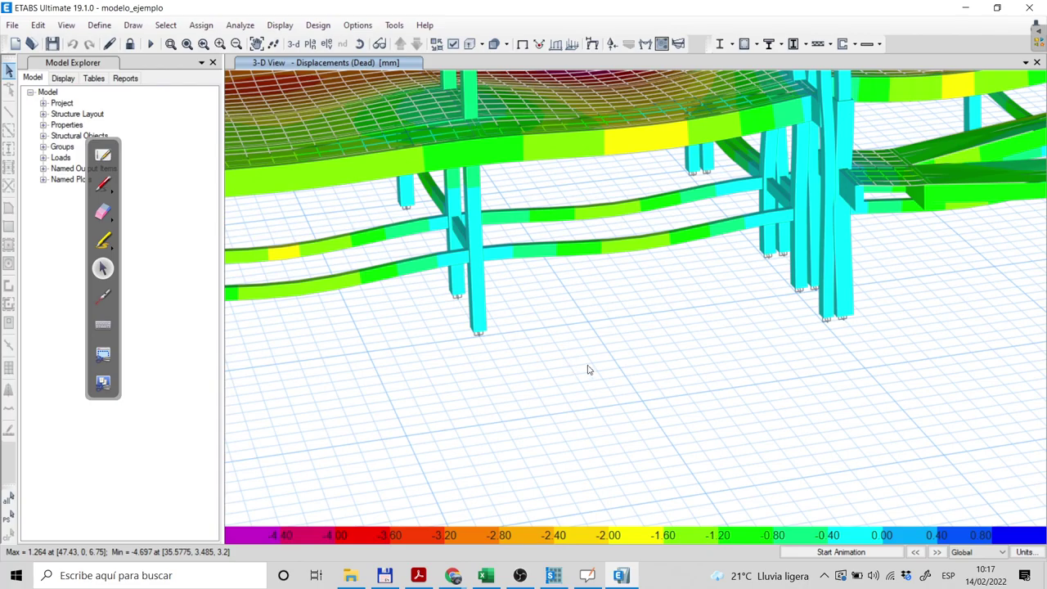
Examine the Dead-case displacements of the lower beams and columns along the building's long side.
scroll(658, 372, down, 2)
scroll(664, 368, down, 3)
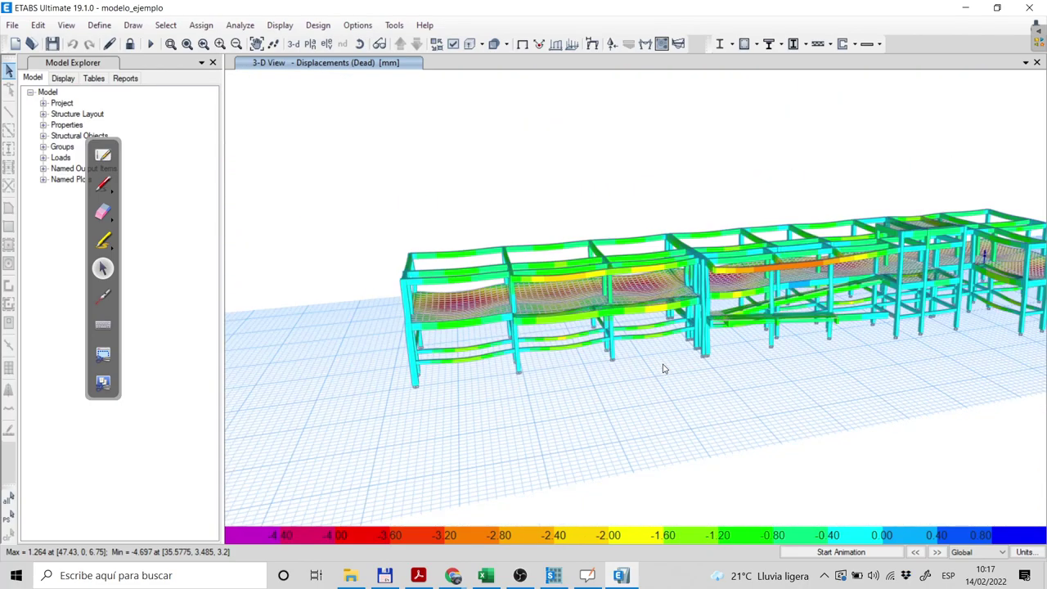
scroll(754, 356, up, 1)
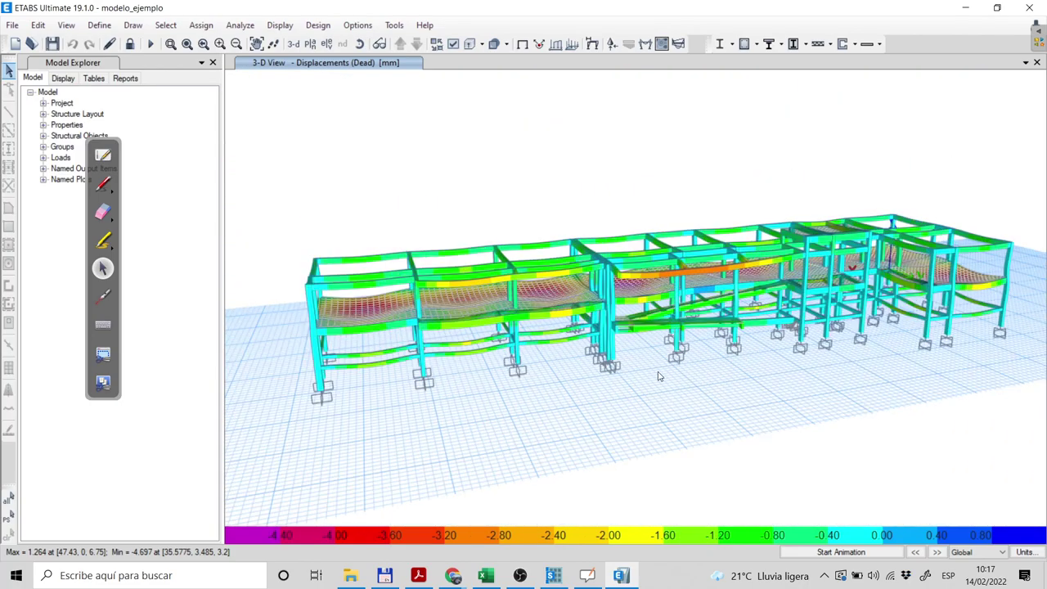
scroll(426, 362, up, 2)
scroll(425, 361, up, 3)
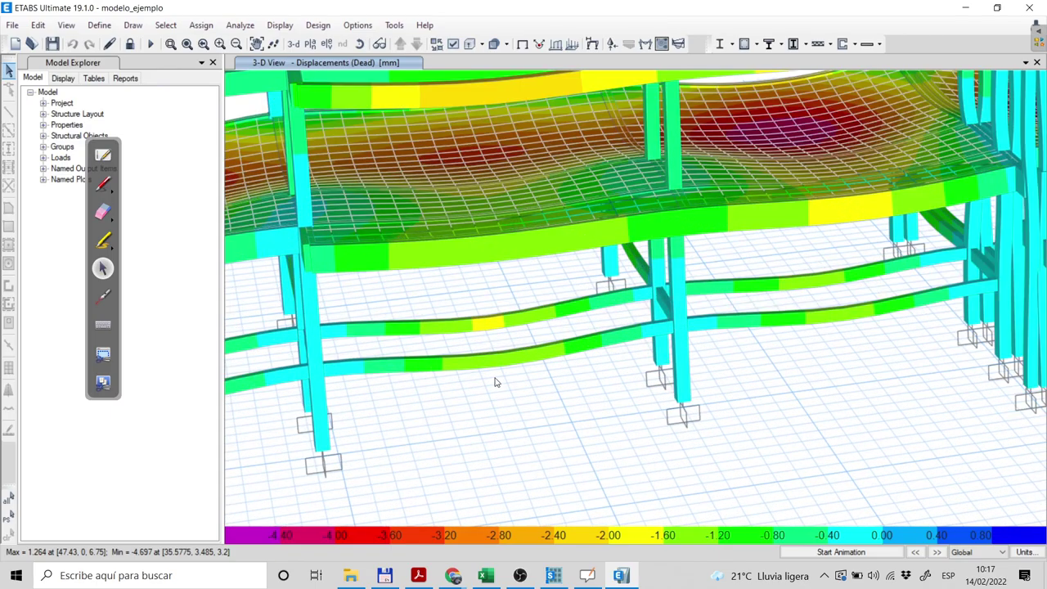
scroll(508, 401, down, 2)
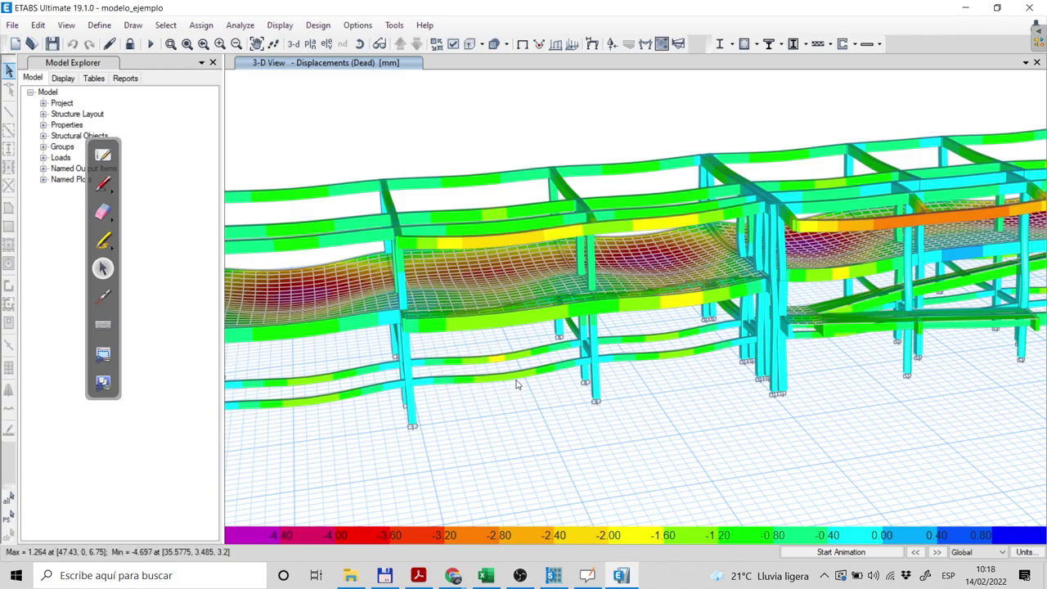
scroll(550, 382, up, 2)
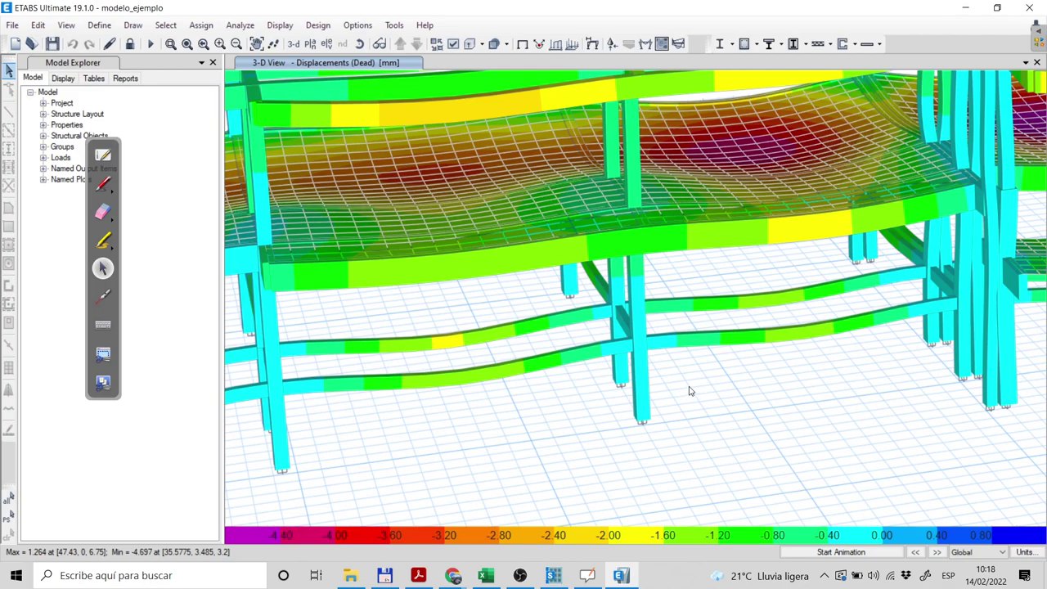
scroll(692, 393, down, 3)
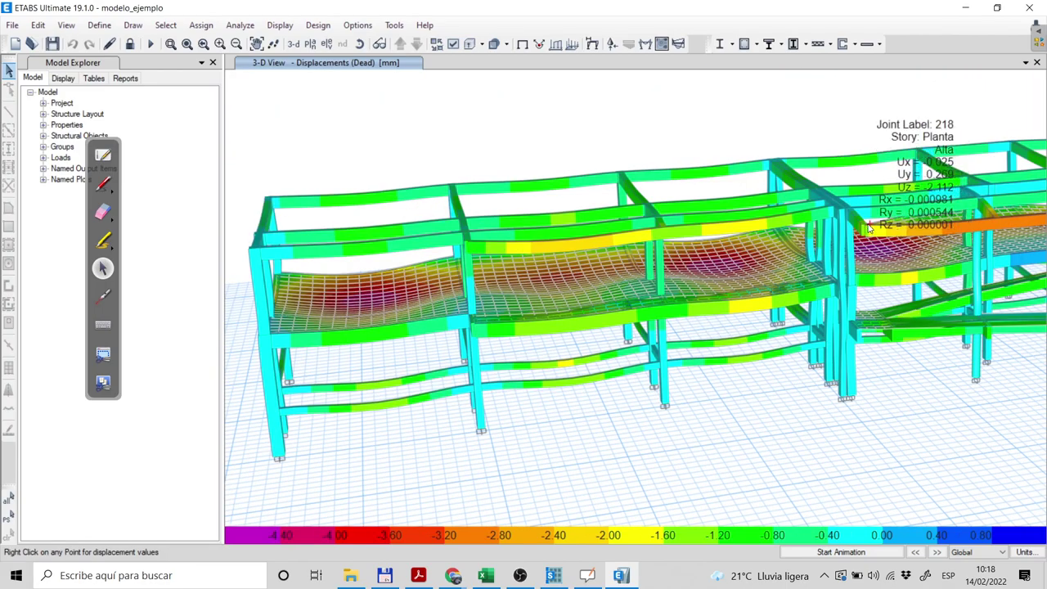
Inspect the deformed shape where the closely spaced columns separate two blocks of the building, and compare it with the adjoining bays.
scroll(842, 227, up, 4)
scroll(818, 175, up, 5)
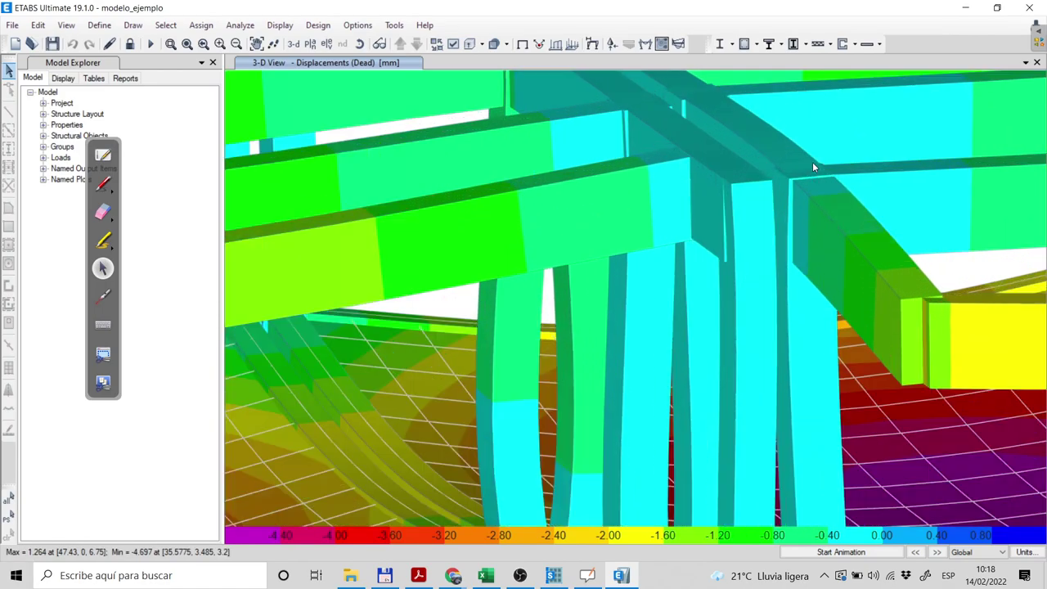
scroll(759, 205, down, 2)
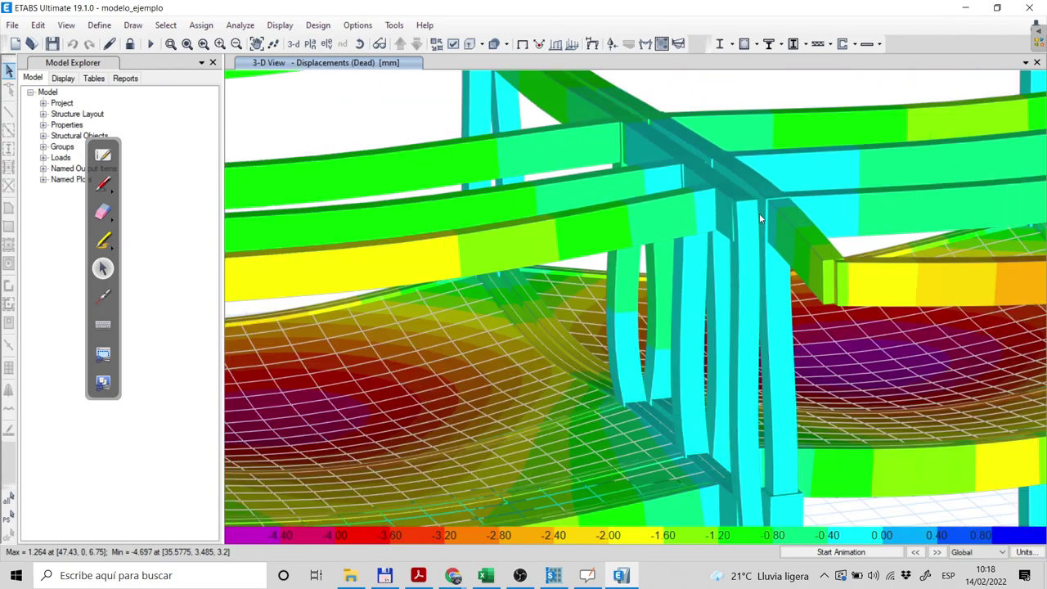
scroll(759, 217, down, 2)
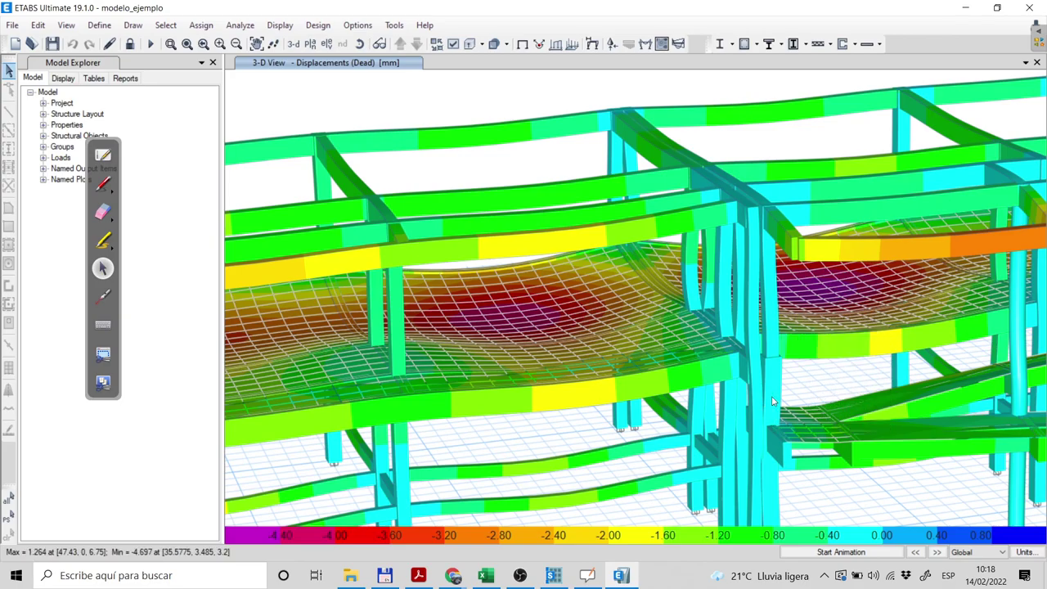
scroll(758, 410, down, 5)
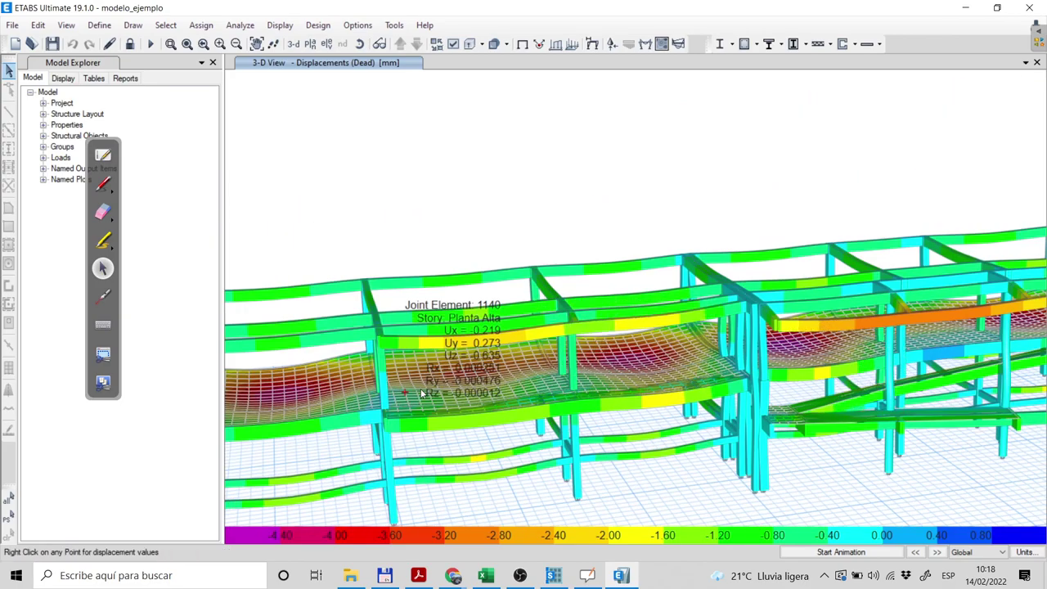
scroll(631, 336, up, 2)
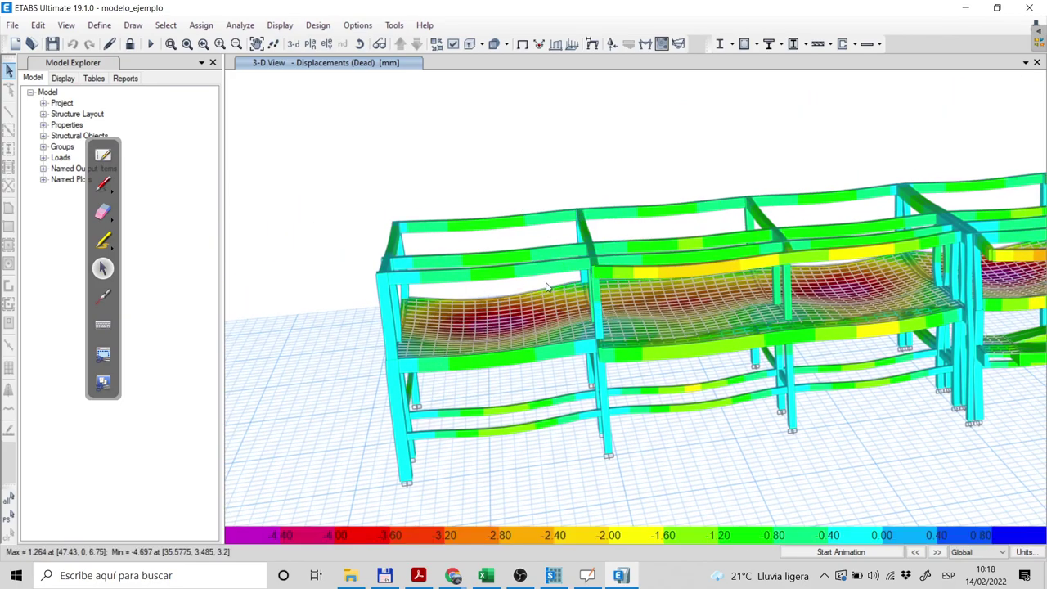
scroll(735, 431, up, 3)
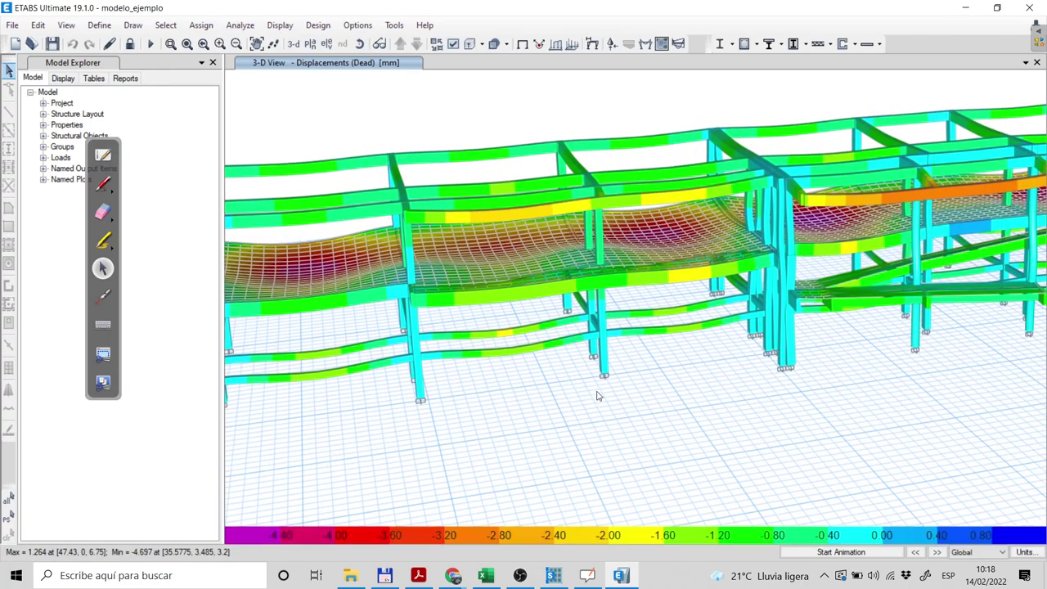
Look down on the deformed structure and examine the displacement contours of the floor slabs over the whole building.
mouse_move(440, 239)
shift+middle_drag(462, 192, 536, 331)
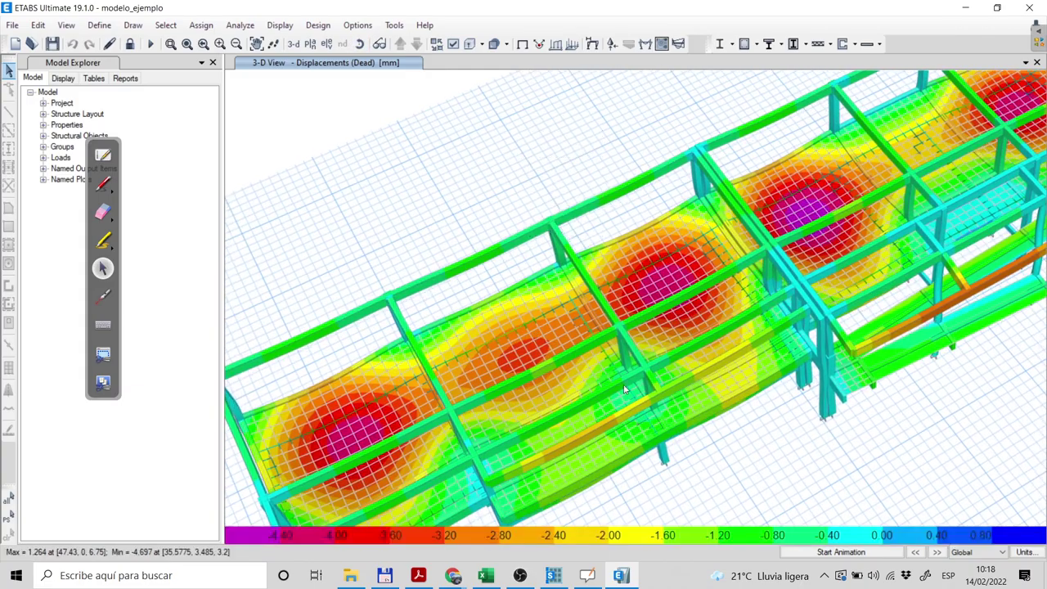
scroll(679, 474, up, 2)
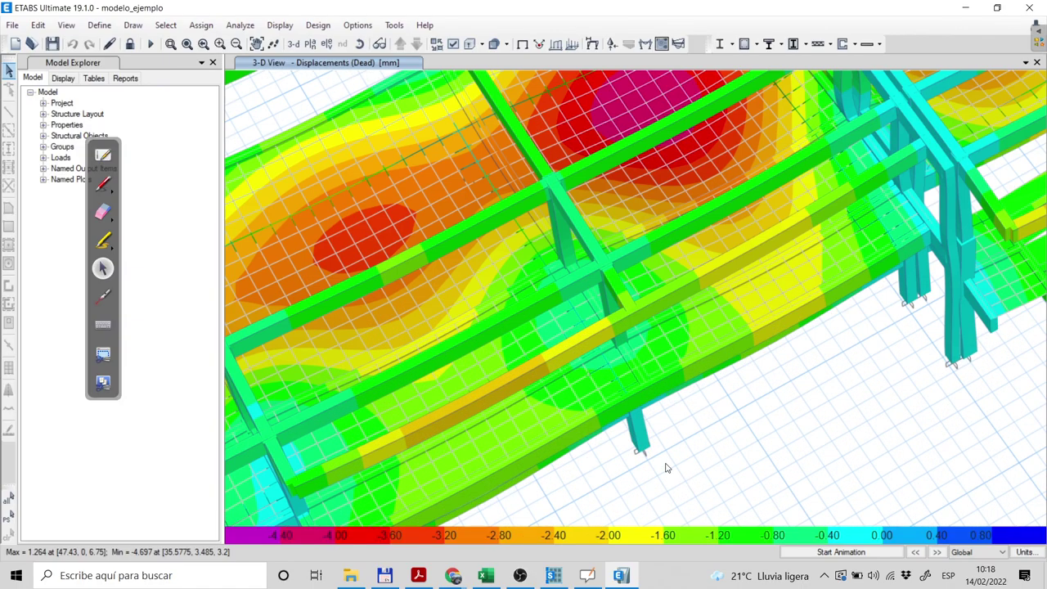
scroll(692, 427, down, 3)
scroll(691, 428, down, 3)
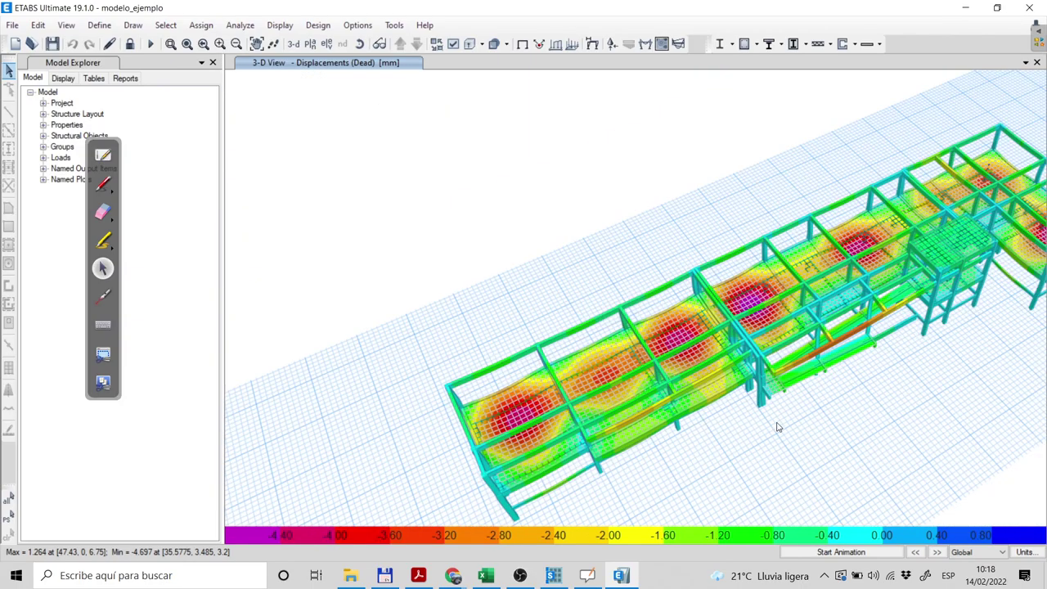
shift+middle_drag(675, 391, 556, 396)
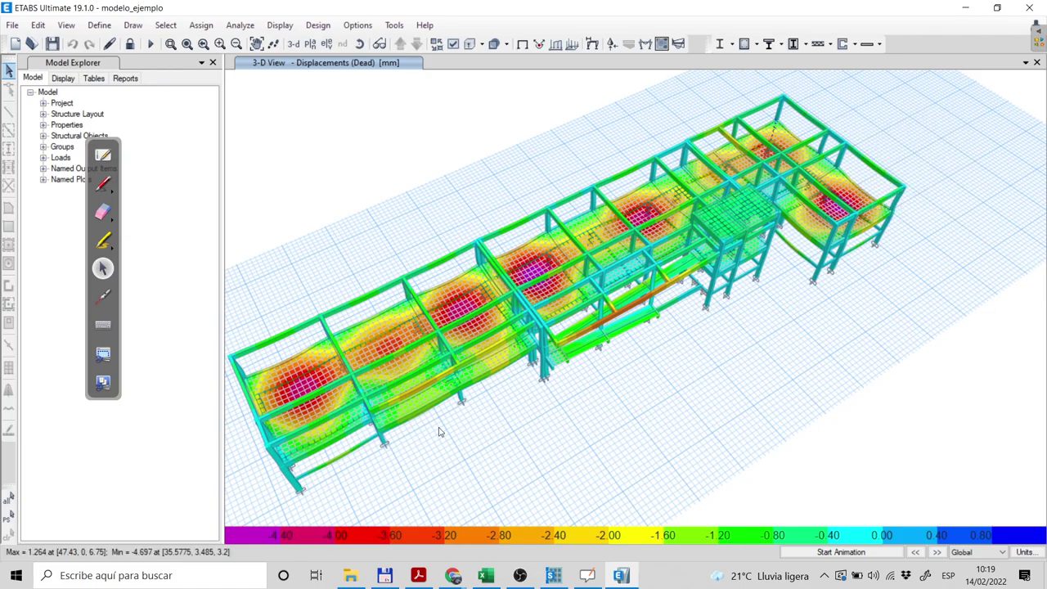
middle_drag(261, 461, 347, 414)
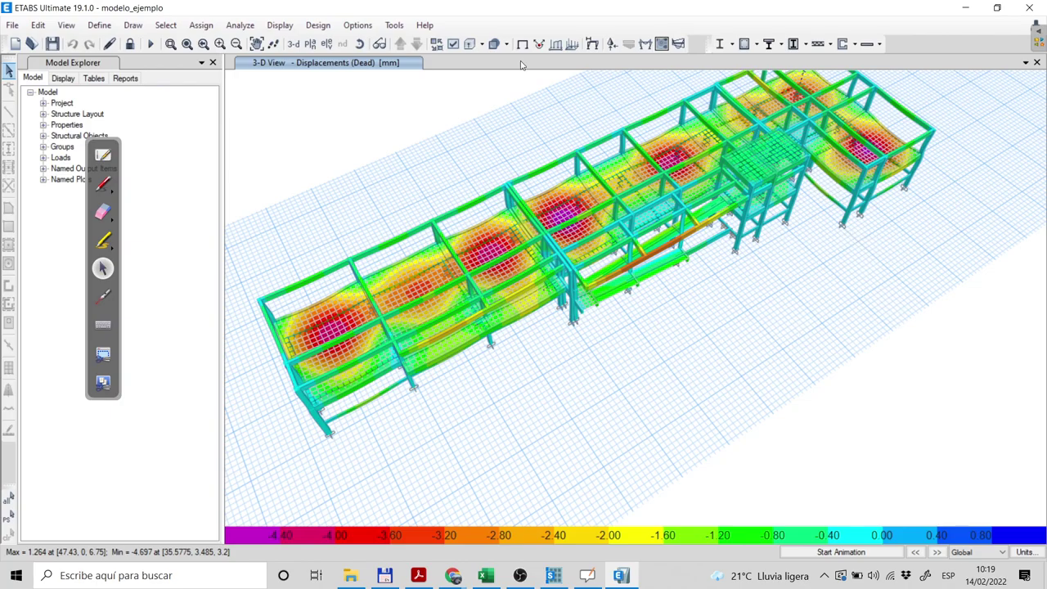
Examine the deformed building from its end and opposite side, including a close look at the end bay's beams and slab edge.
click(358, 45)
drag(421, 373, 580, 333)
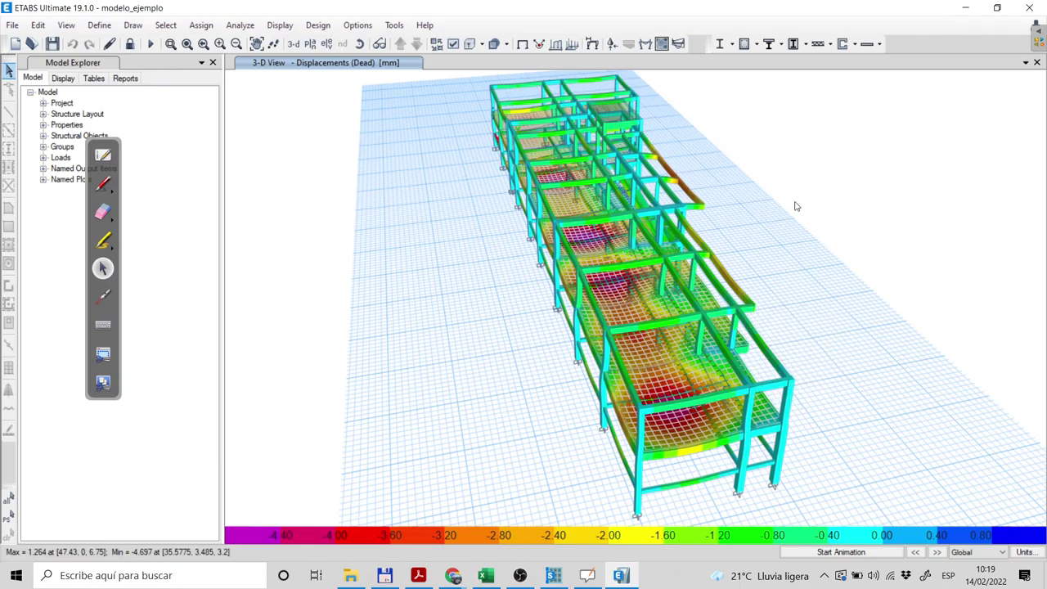
click(359, 48)
drag(529, 297, 773, 272)
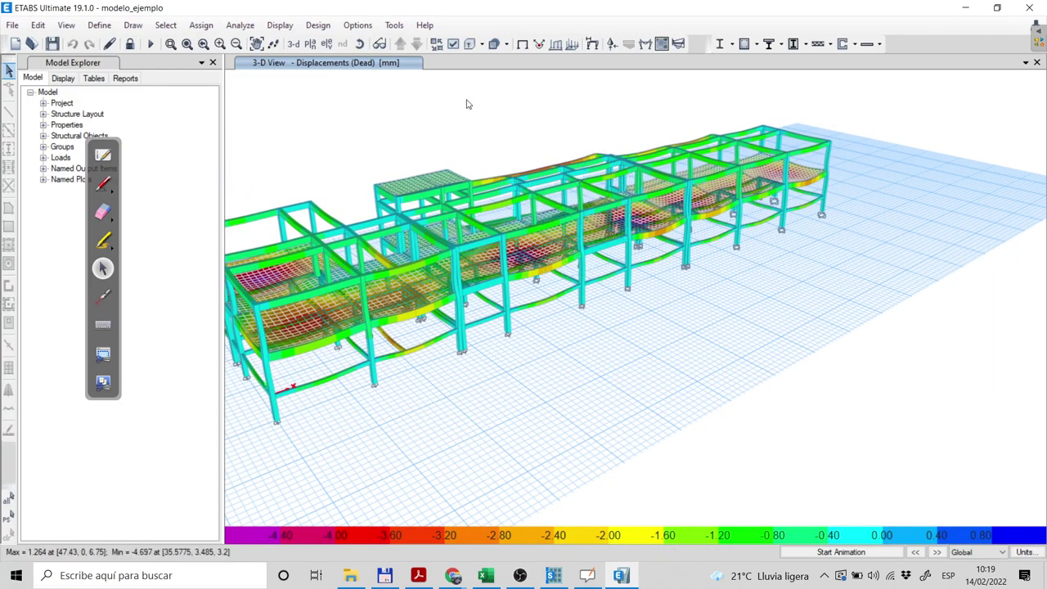
click(359, 44)
drag(489, 191, 471, 306)
scroll(347, 466, up, 5)
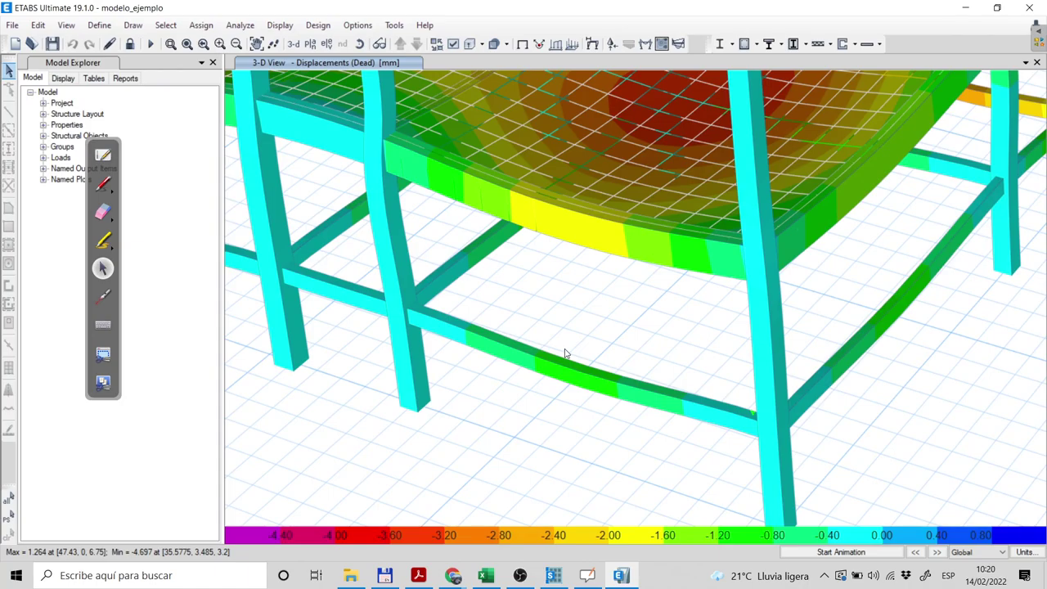
scroll(483, 225, up, 3)
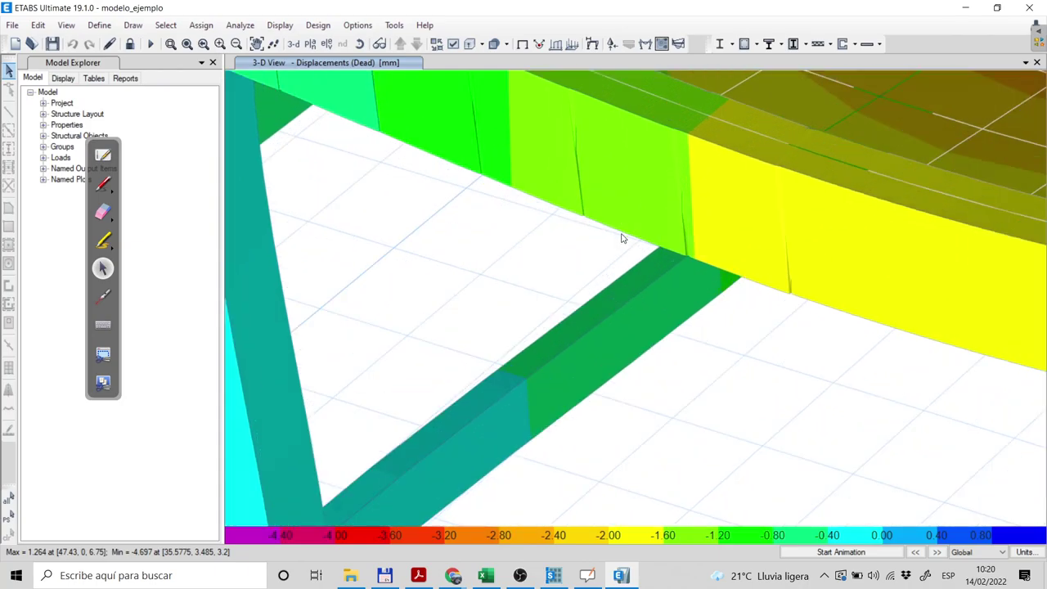
scroll(622, 311, down, 5)
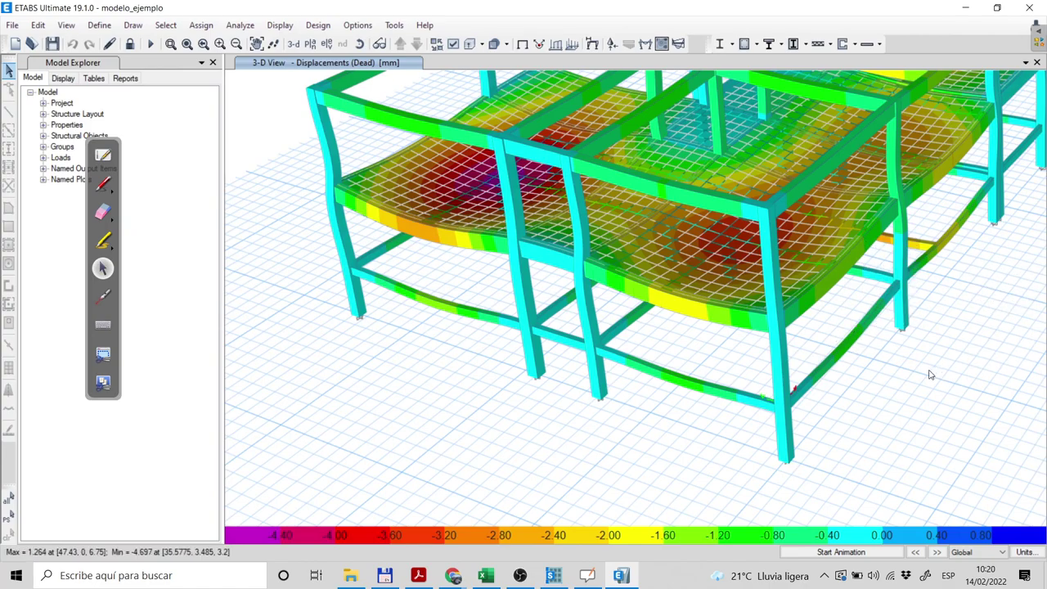
scroll(938, 374, down, 3)
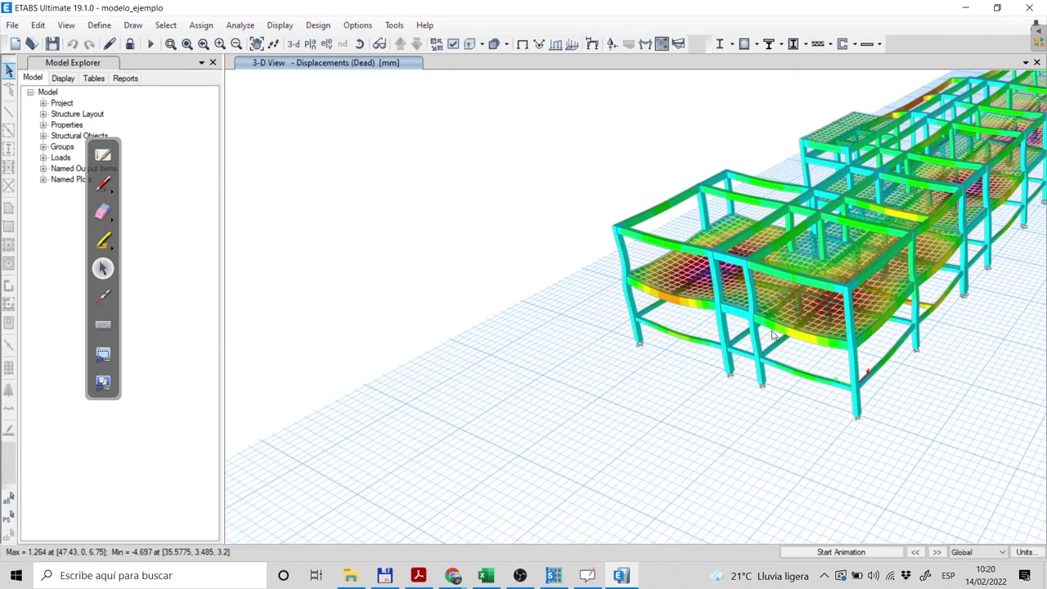
scroll(724, 373, down, 3)
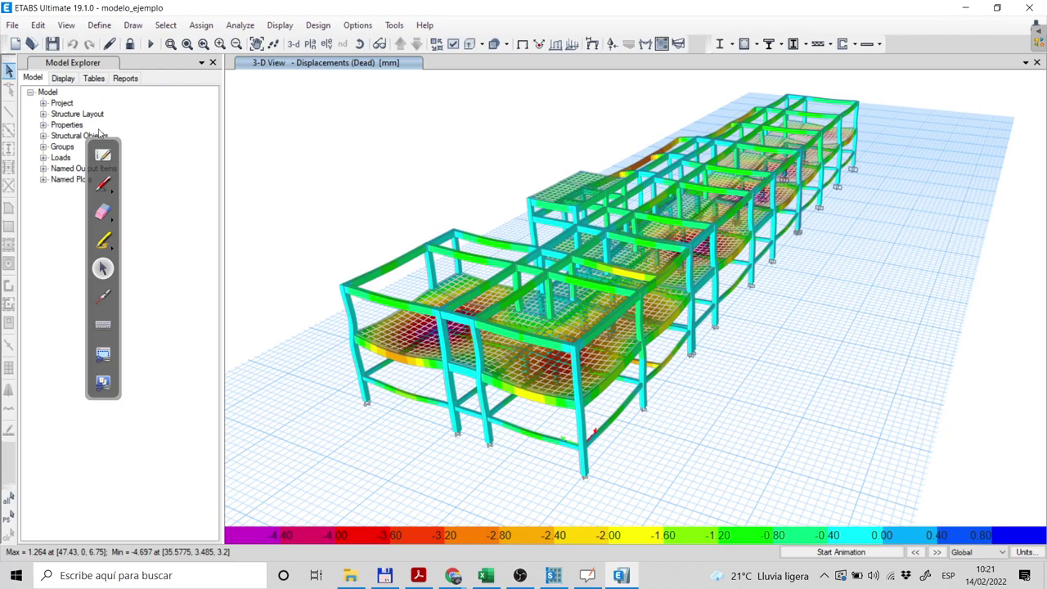
Start exporting a story as a SAFE V12 .f2k file and choose NivelFundación as the story to export.
mouse_move(104, 146)
mouse_down()
mouse_move(56, 233)
mouse_move(8, 388)
mouse_up()
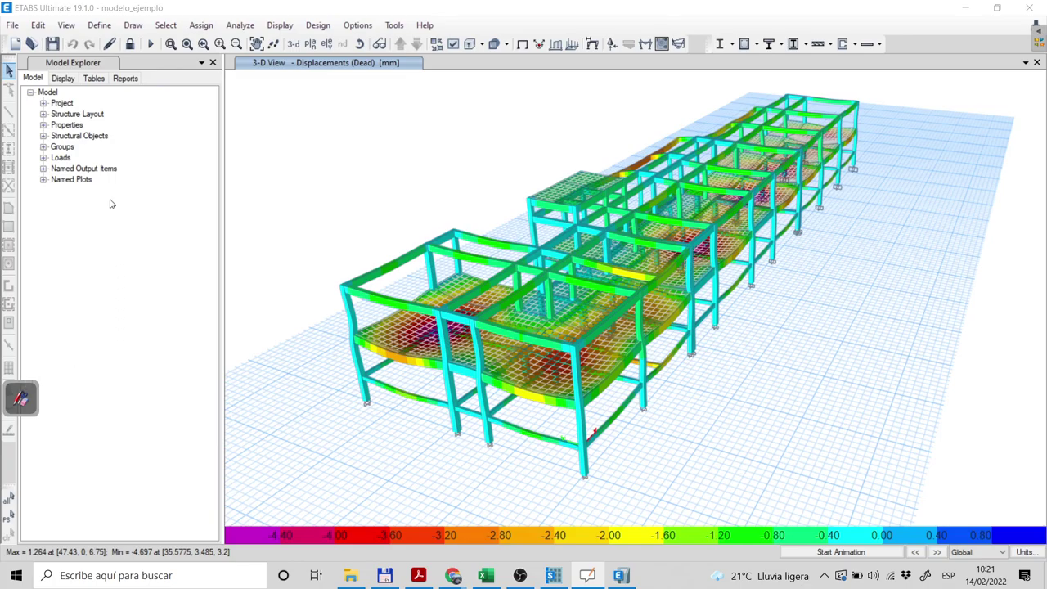
click(12, 25)
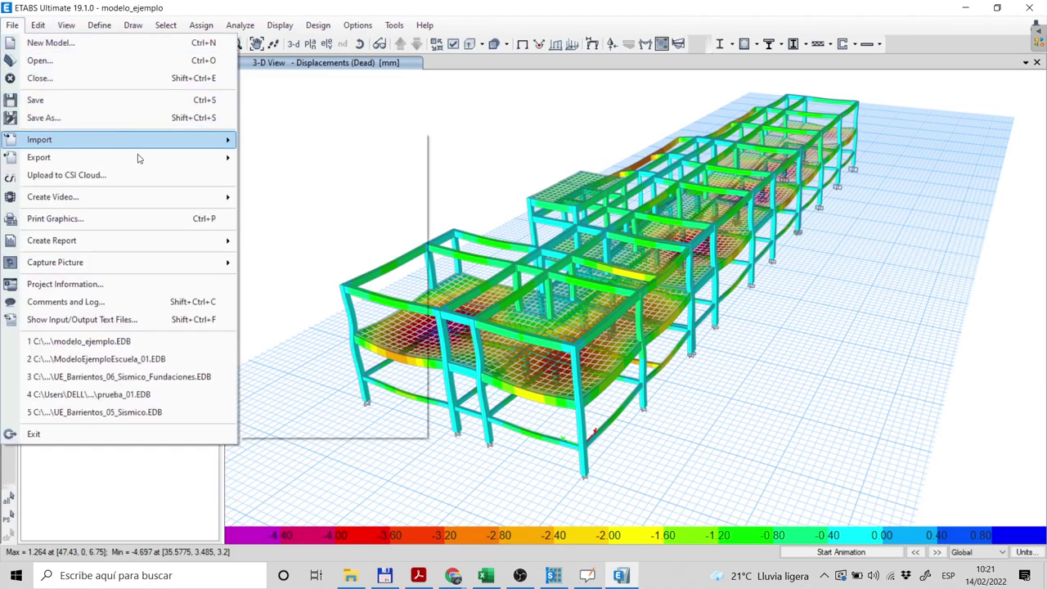
mouse_move(154, 165)
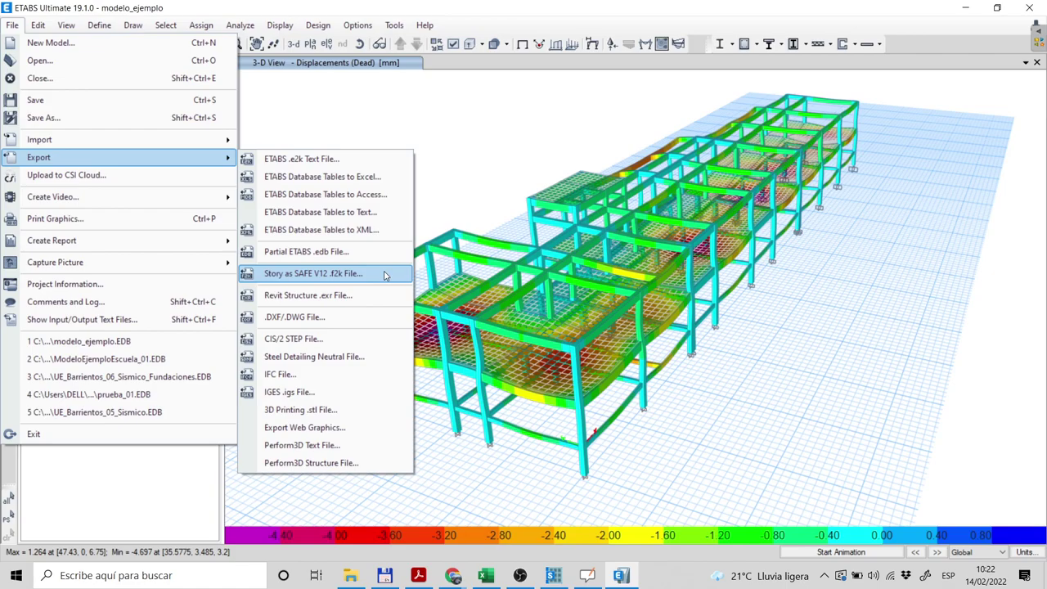
click(384, 275)
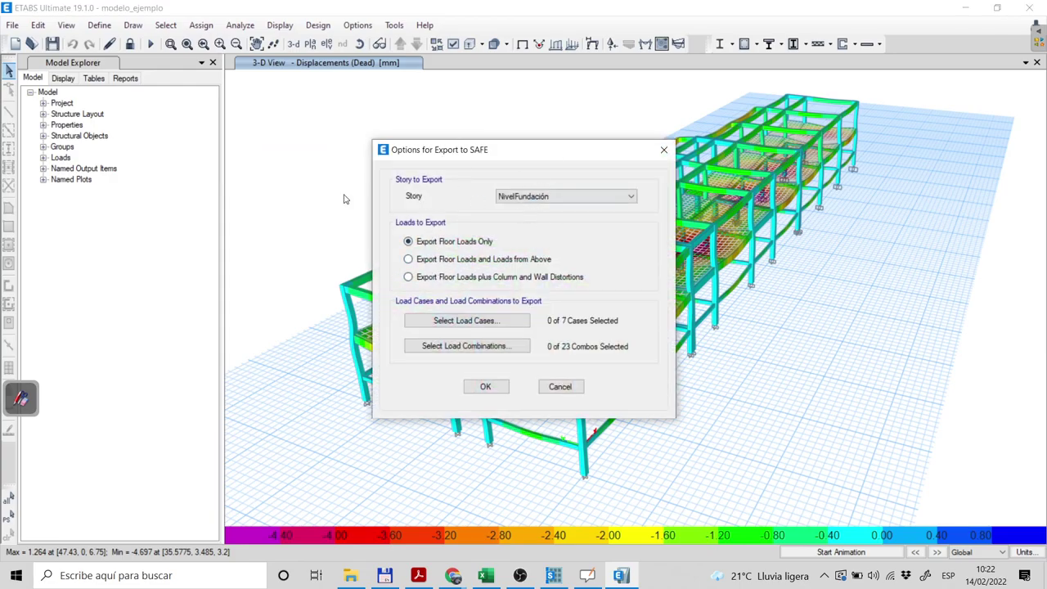
drag(587, 165, 234, 179)
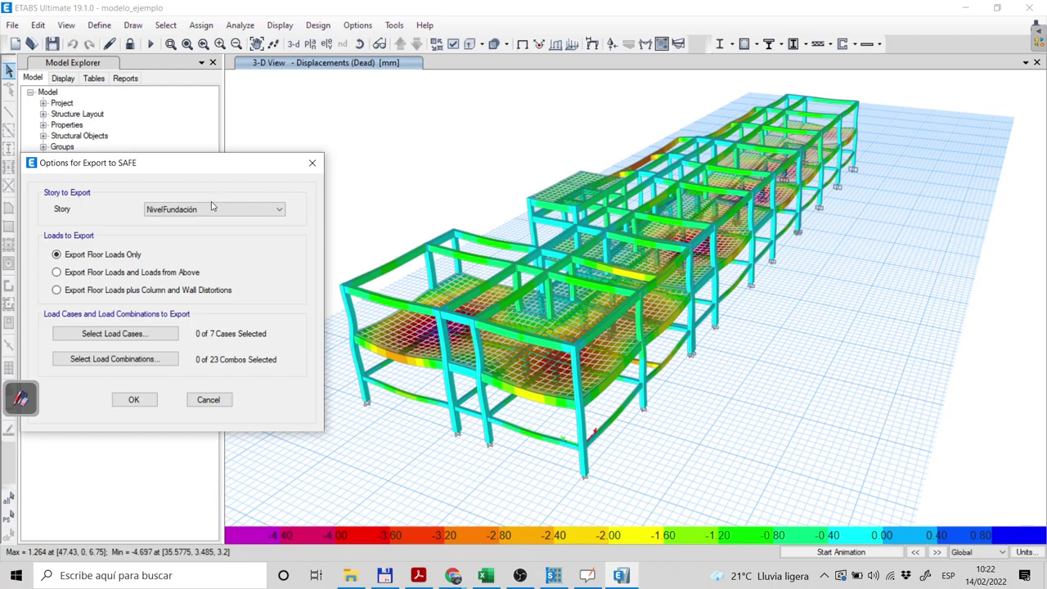
drag(224, 164, 564, 142)
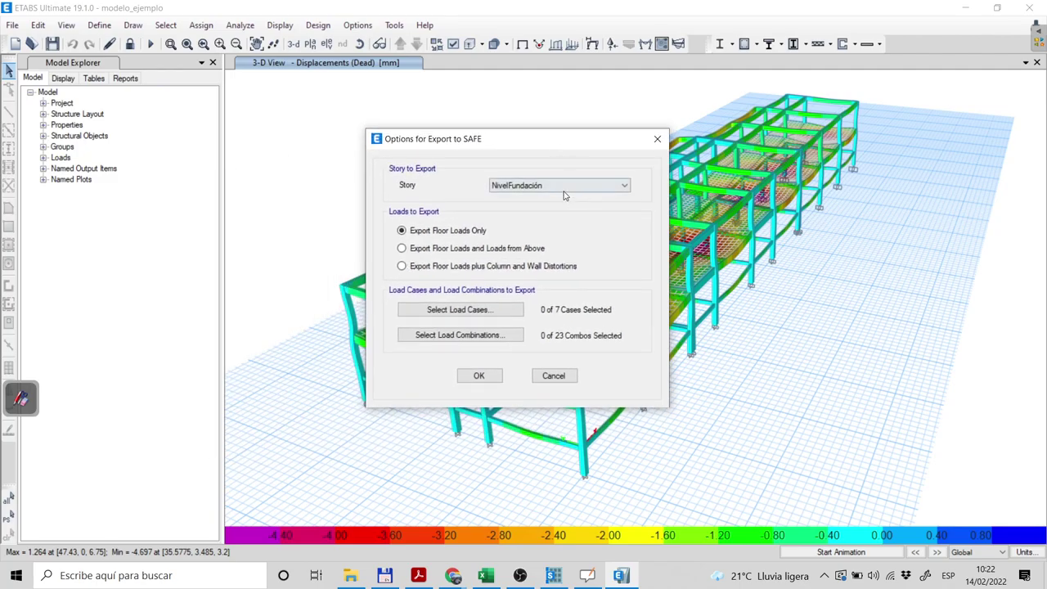
click(590, 186)
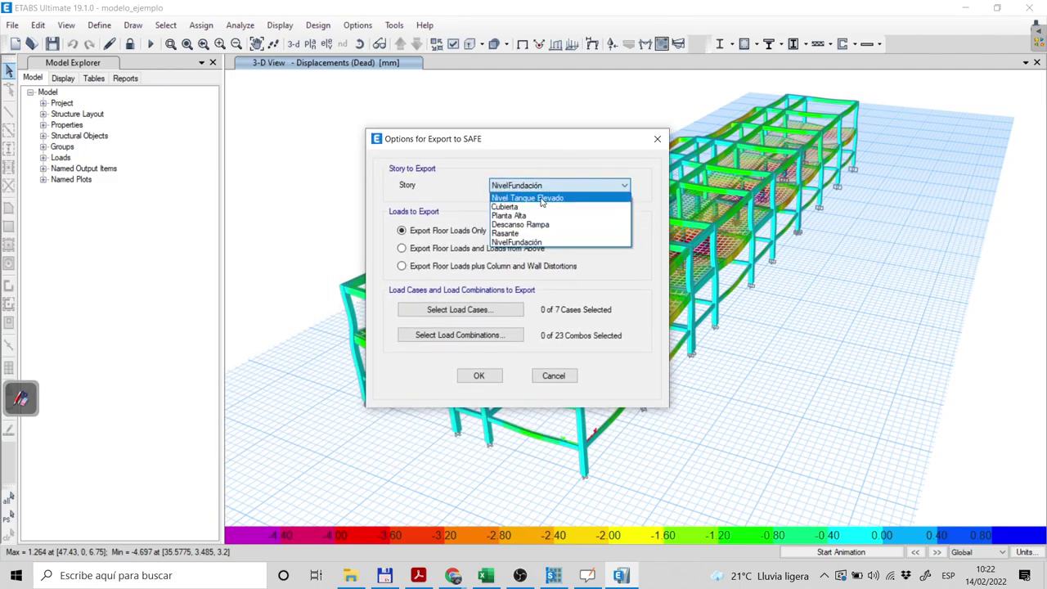
click(533, 244)
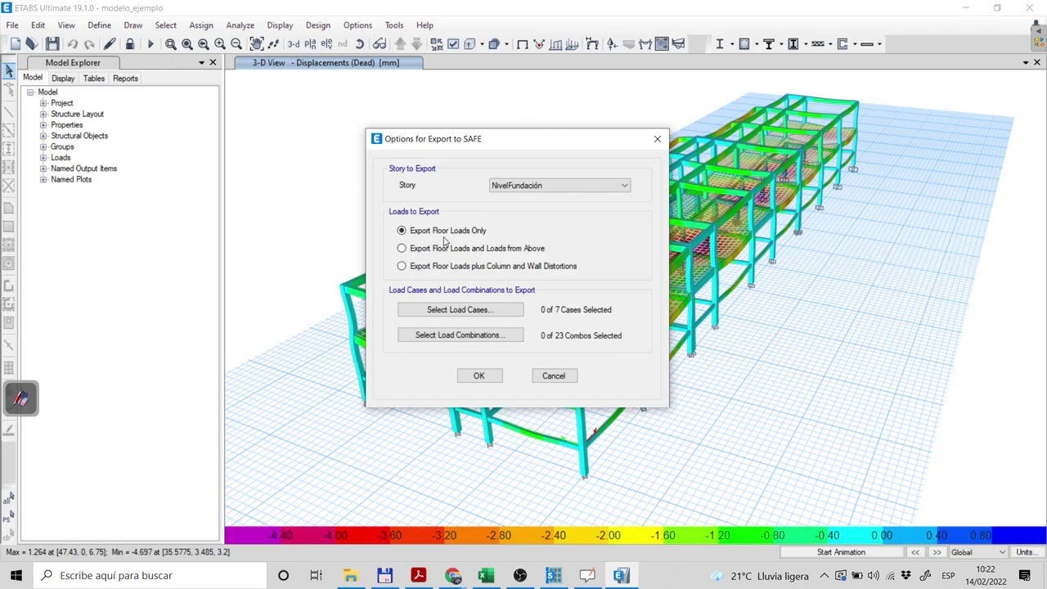
Set the loads to export to floor loads and loads from above.
click(403, 250)
click(412, 235)
drag(527, 146, 257, 136)
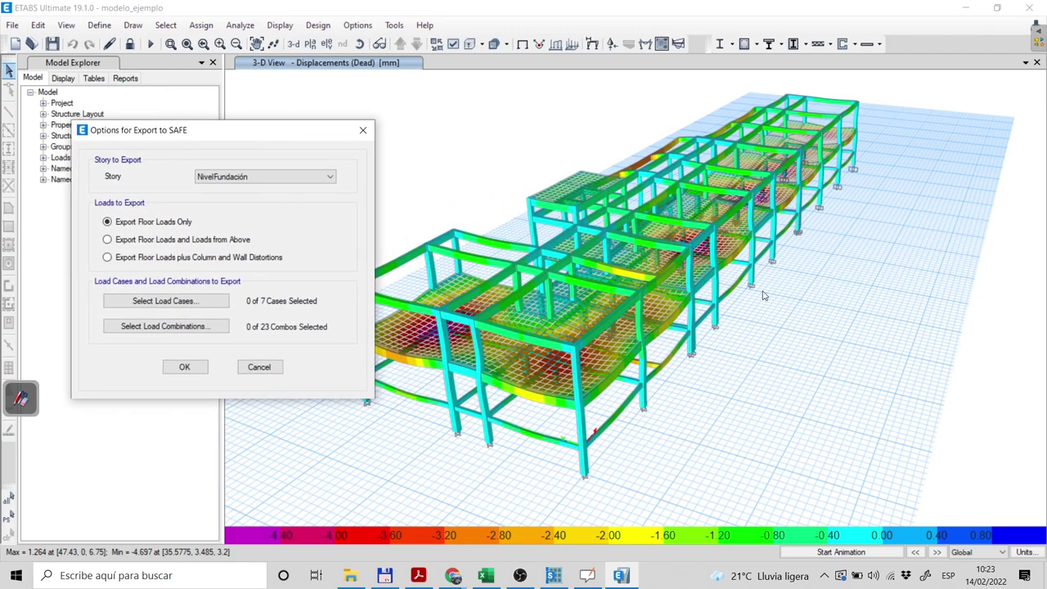
drag(258, 131, 328, 124)
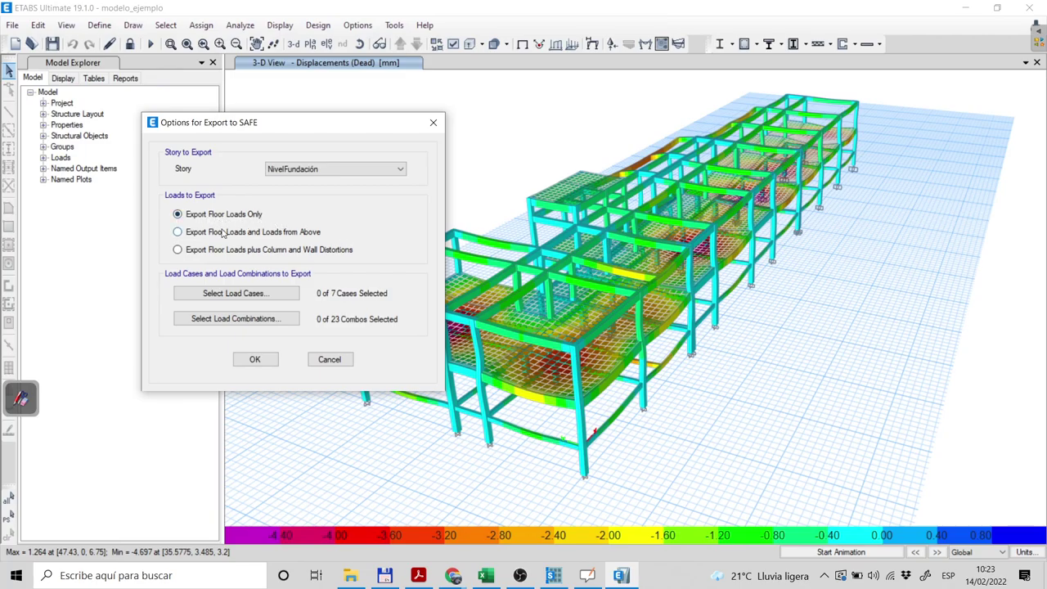
click(190, 234)
click(178, 233)
Include the Dead, Live, Tanque, Balcones, Cubierta, SismoEstatico and SismoDinamico load cases in the export.
click(226, 295)
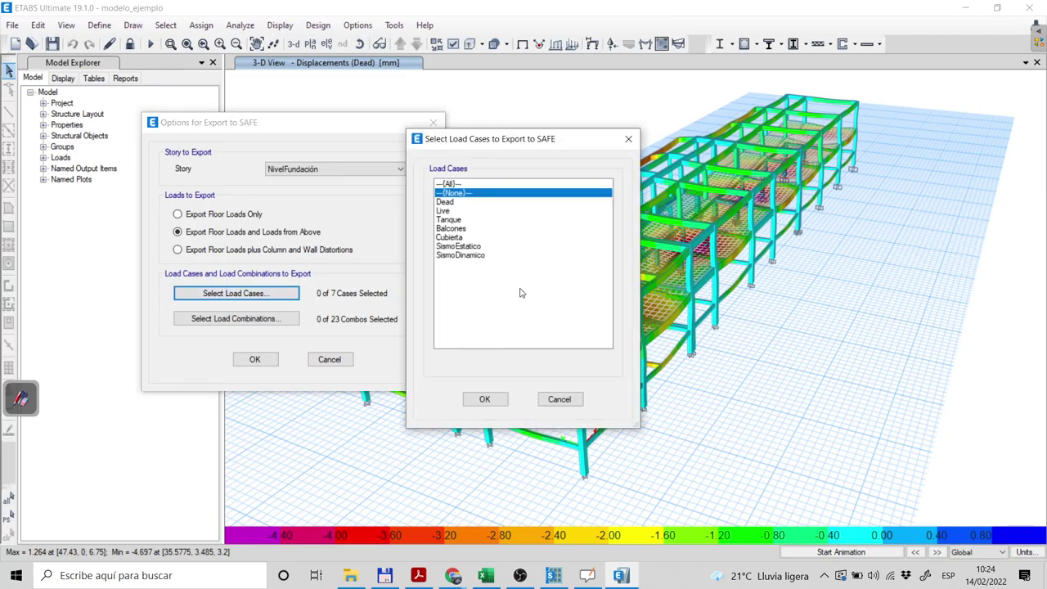
drag(446, 203, 471, 257)
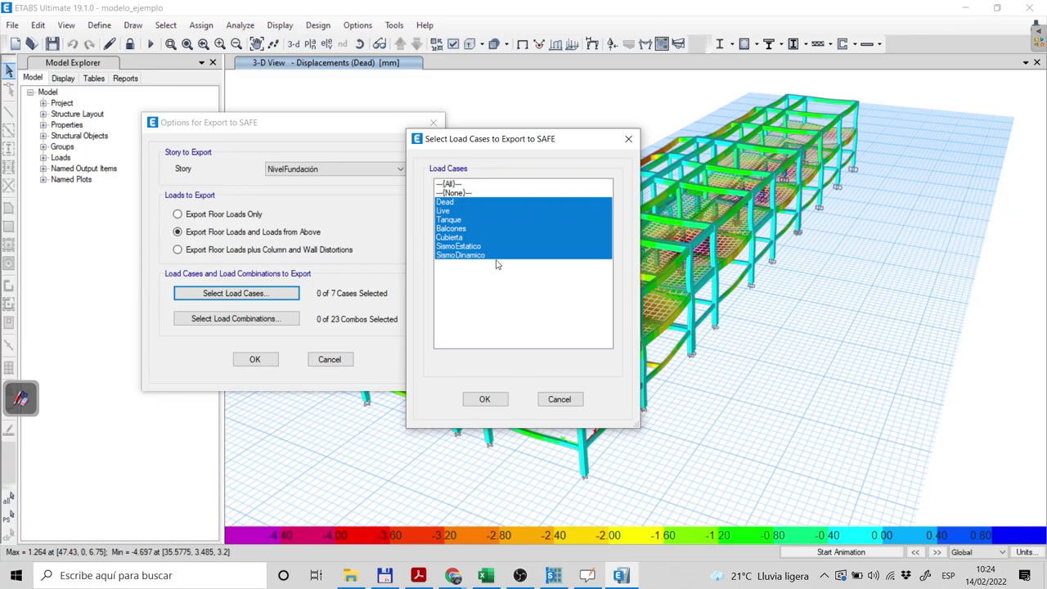
click(486, 400)
click(237, 320)
drag(476, 201, 470, 155)
click(472, 202)
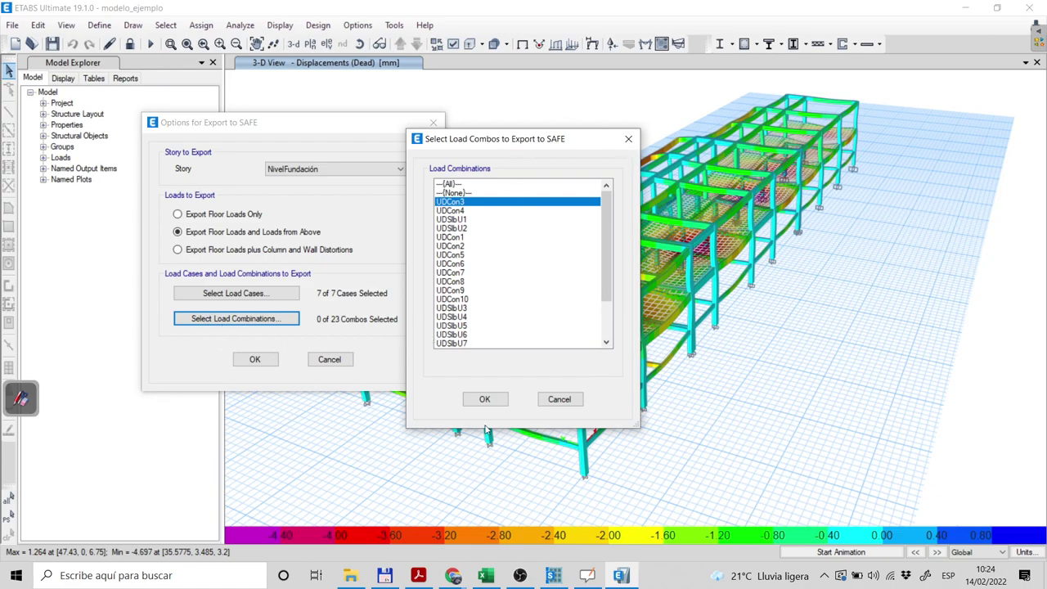
click(558, 400)
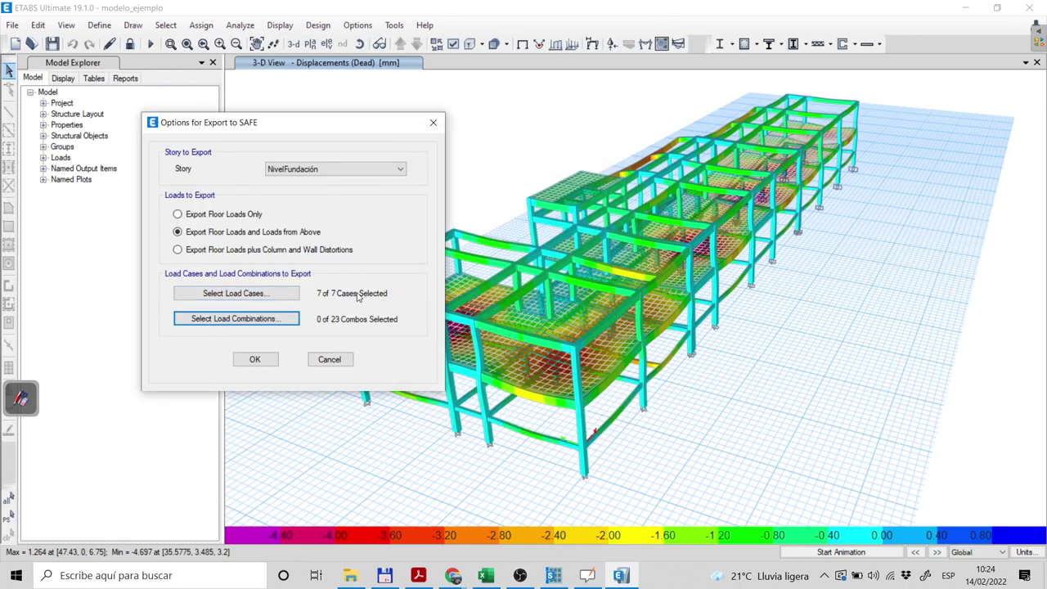
Accept the export options and save the text file as modelo_ejemplo.F2K in the Planos y modelos curso folder.
click(258, 361)
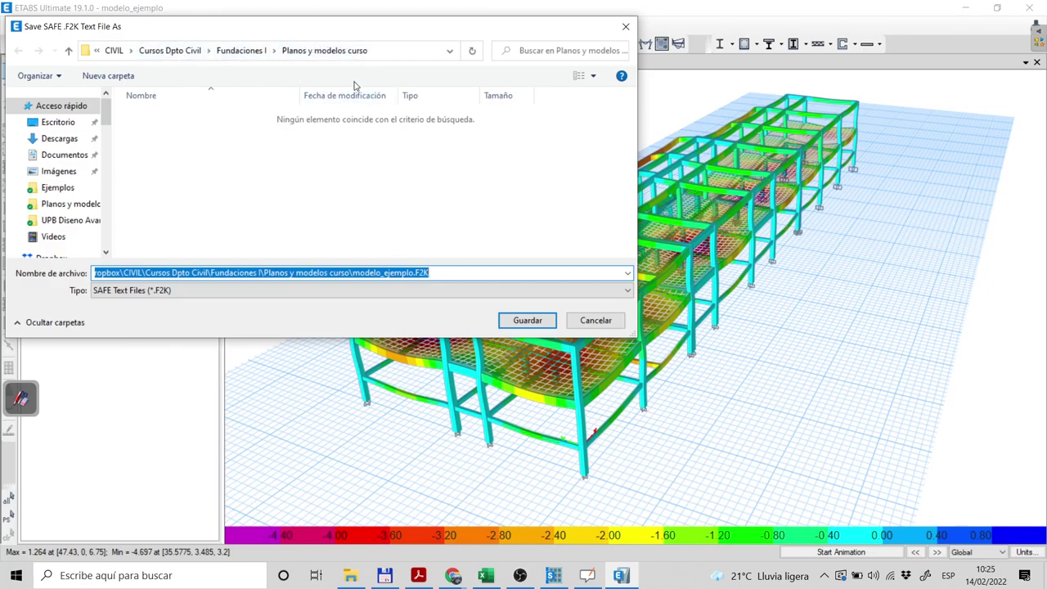
click(527, 320)
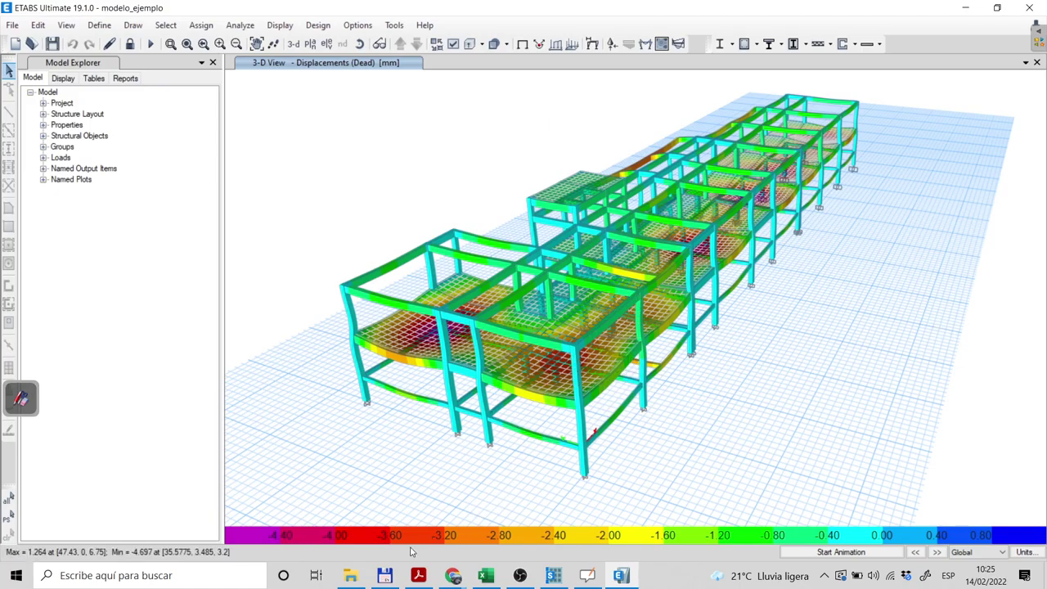
Switch to Total Commander and locate the exported modelo_ejemplo F2K file among the model files in Planos y modelos curso.
click(384, 575)
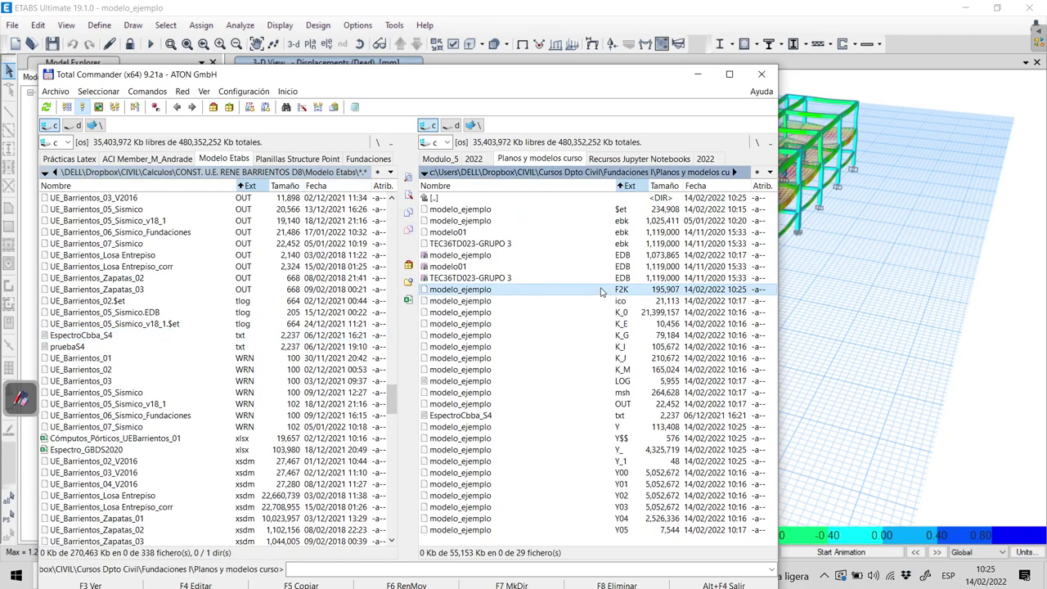
key(BackSpace)
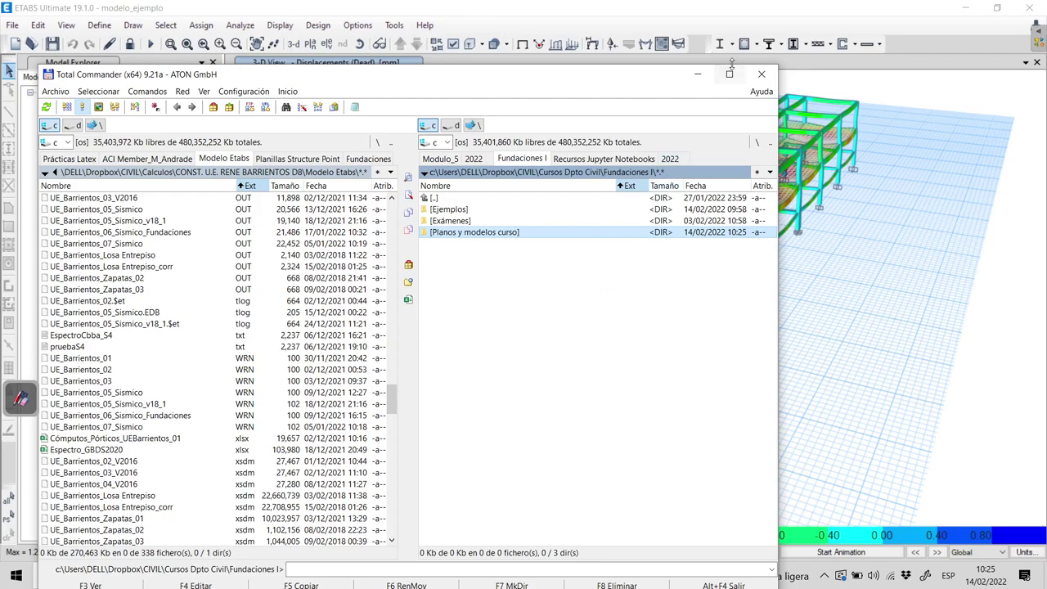
double_click(470, 237)
click(474, 256)
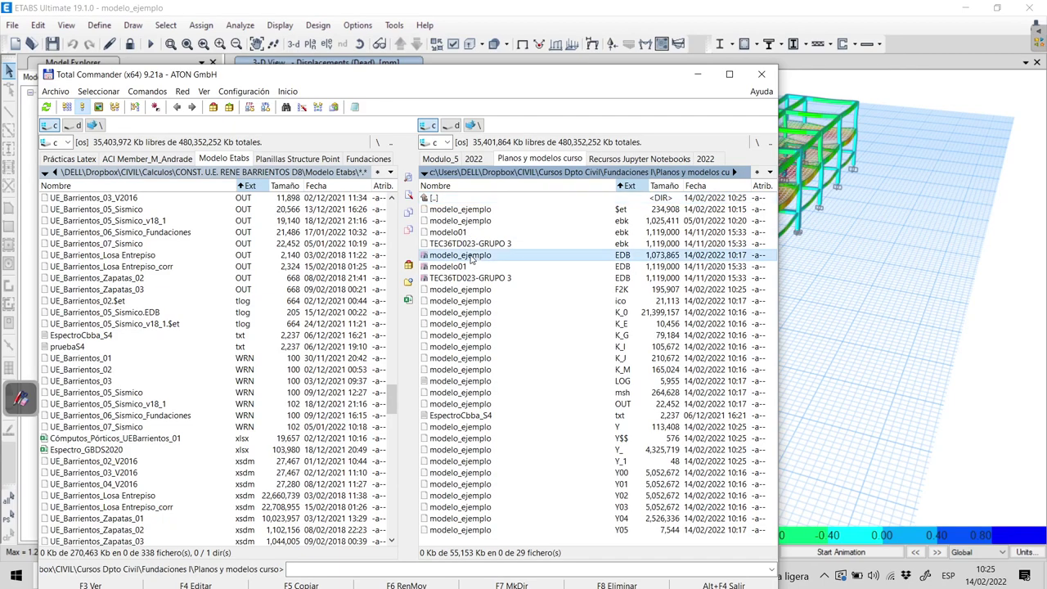
click(459, 270)
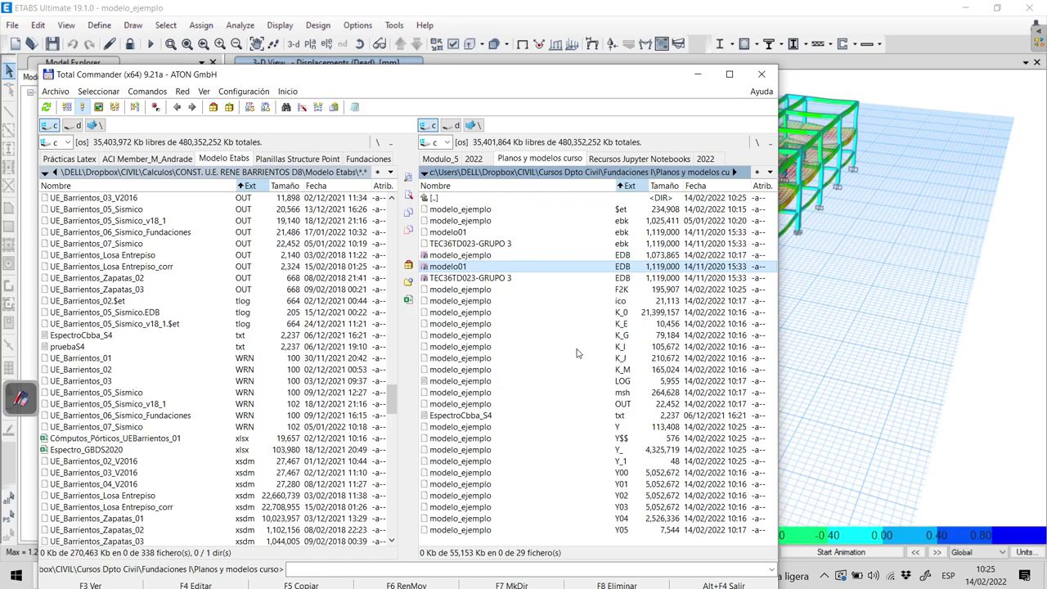
click(492, 290)
key(space)
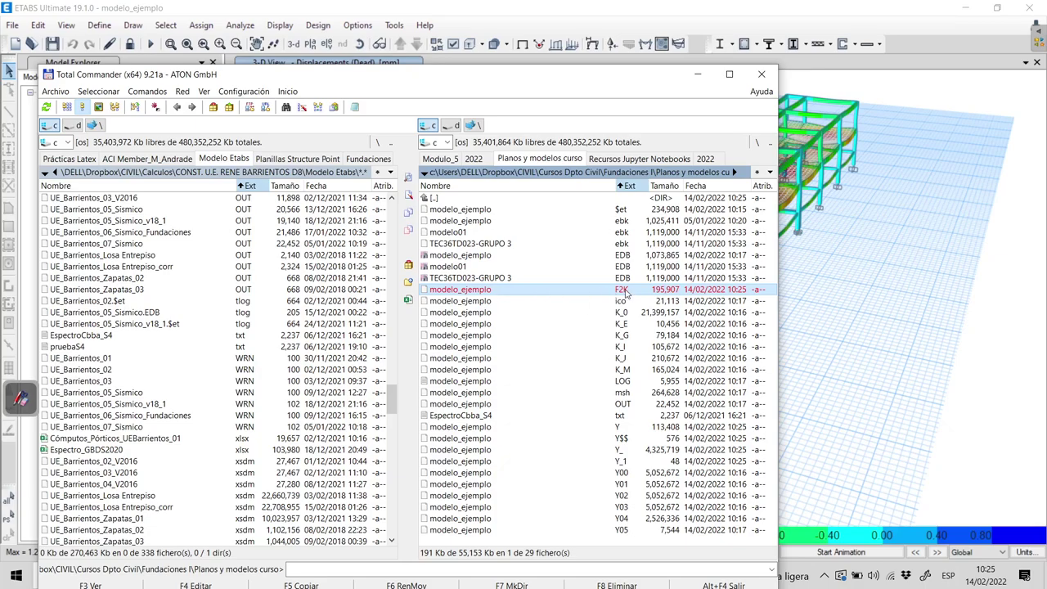
click(698, 74)
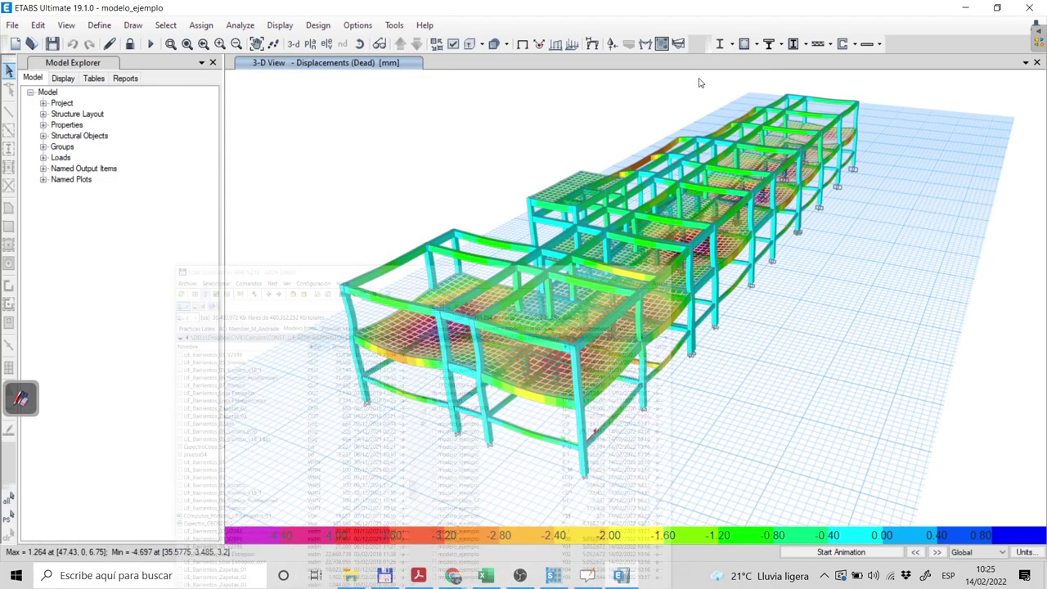
Switch to SAFE and create a blank new model with built-in Metric SI settings, United States materials, AISC 360-16 and ACI 318-14.
click(554, 576)
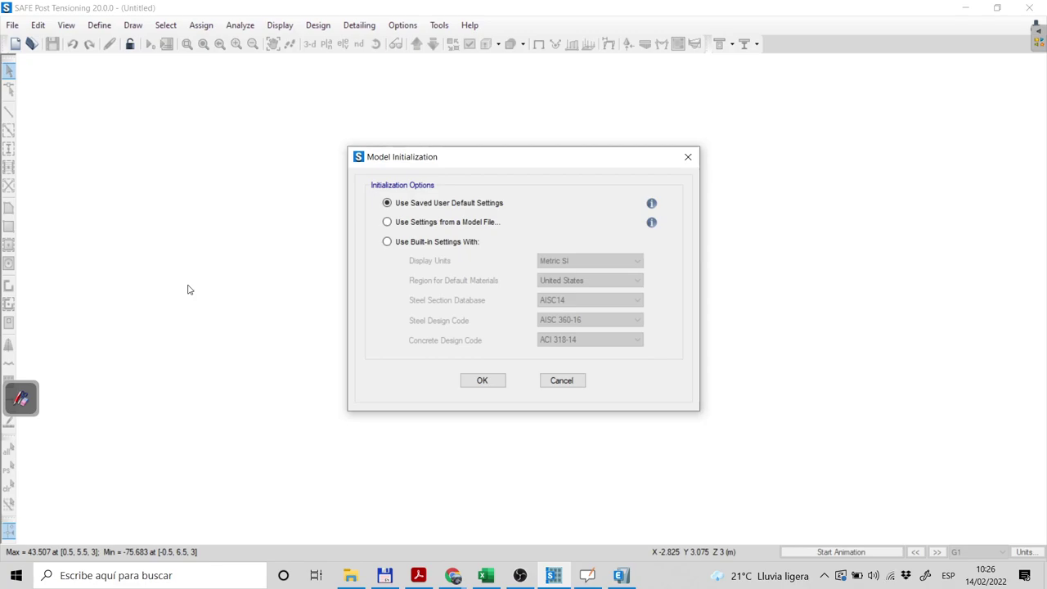
click(404, 243)
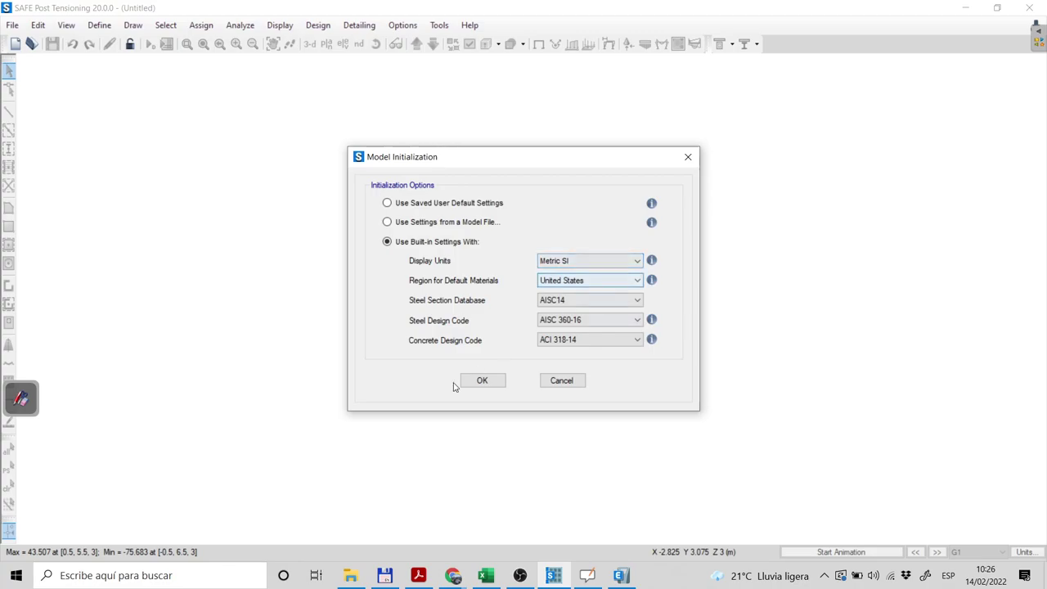
click(489, 383)
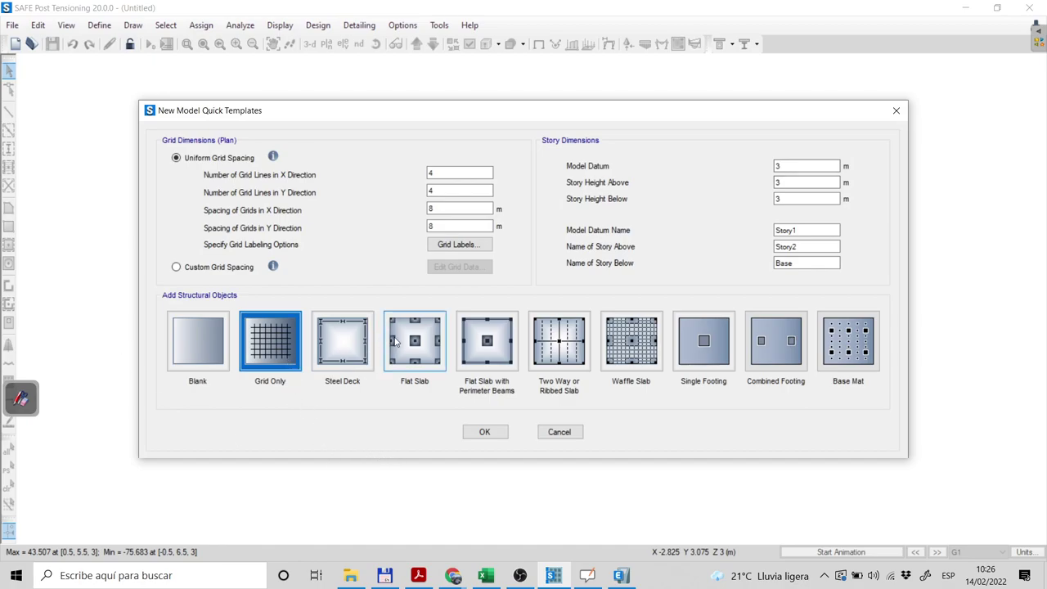
click(182, 340)
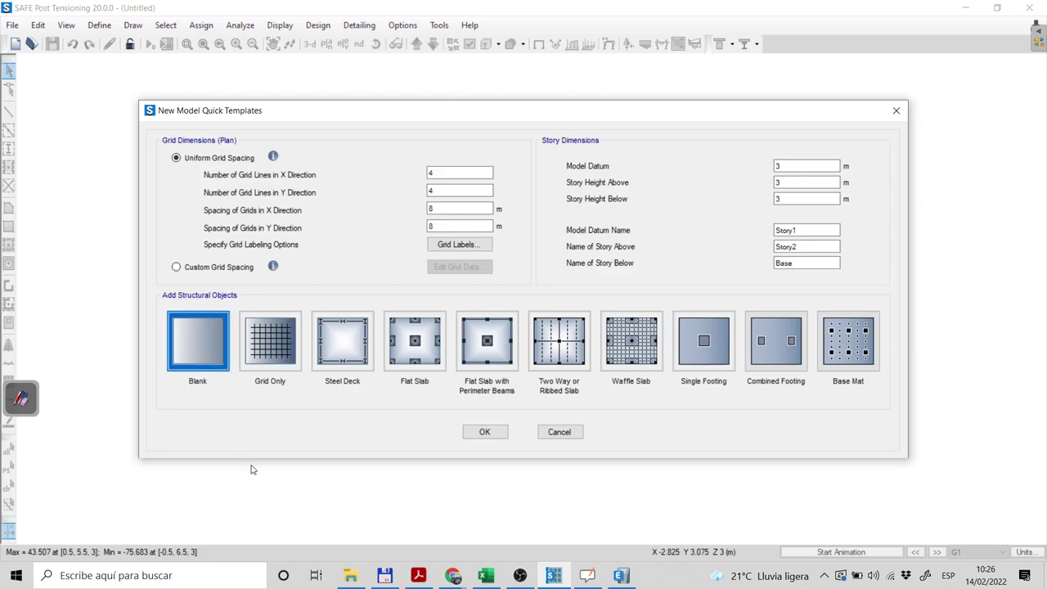
click(487, 433)
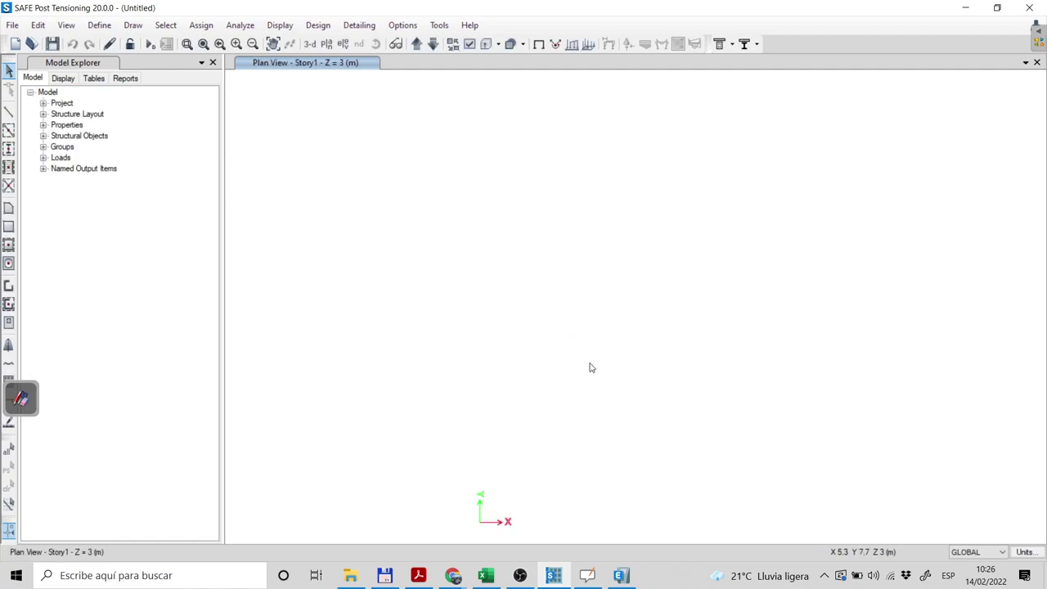
Start importing a SAFE .f2k text file and discard the changes in the untitled model.
middle_drag(533, 425, 545, 326)
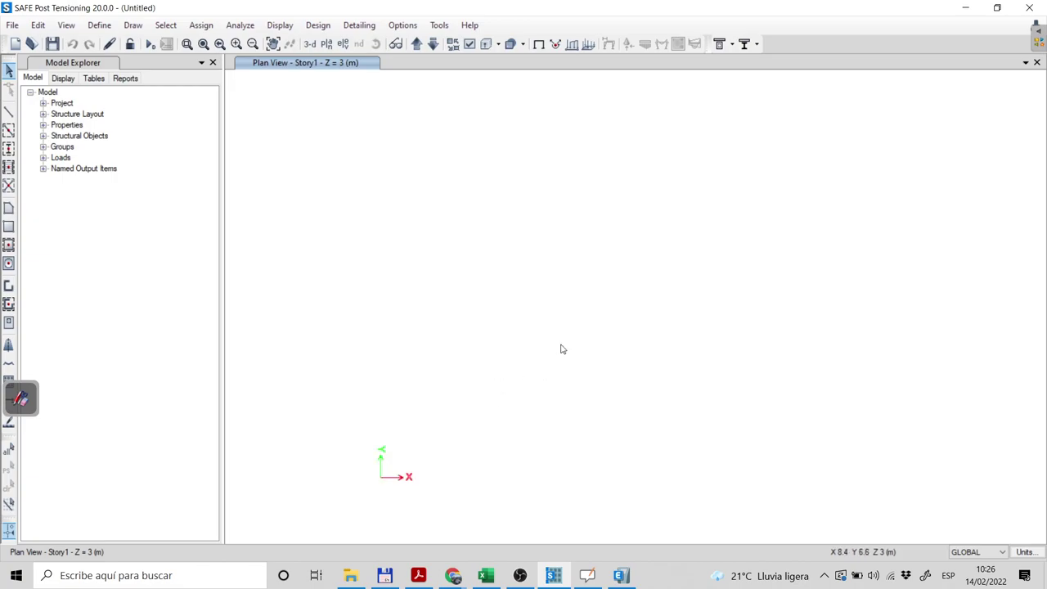
click(12, 25)
mouse_move(128, 140)
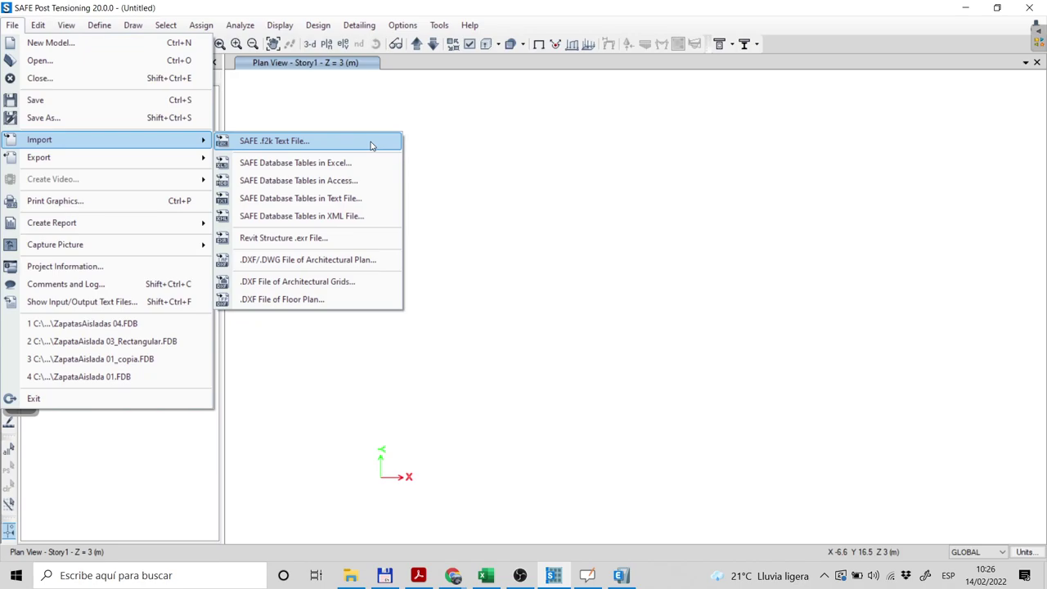
click(371, 145)
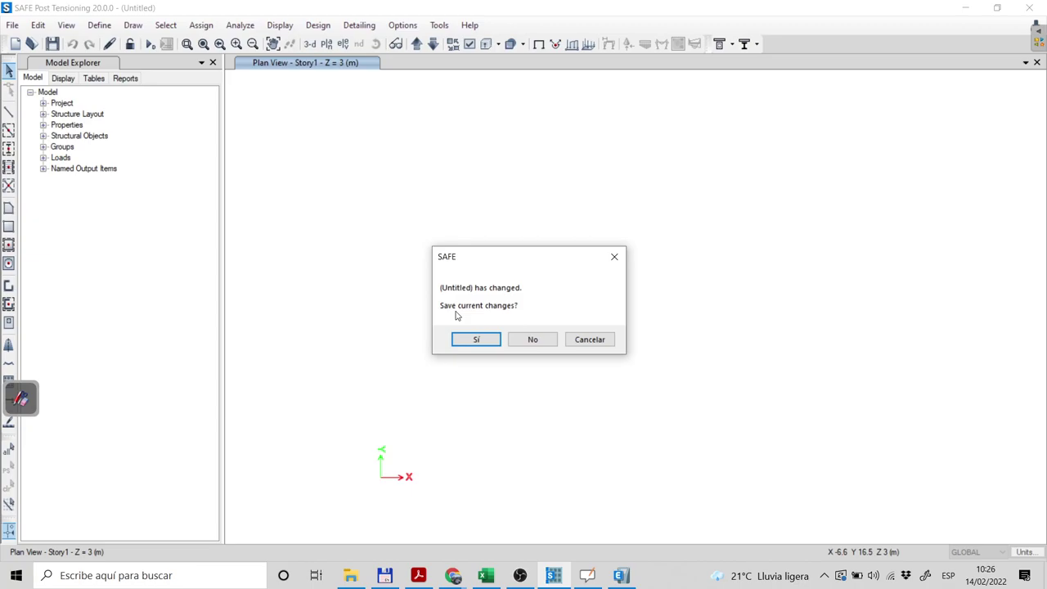
click(550, 344)
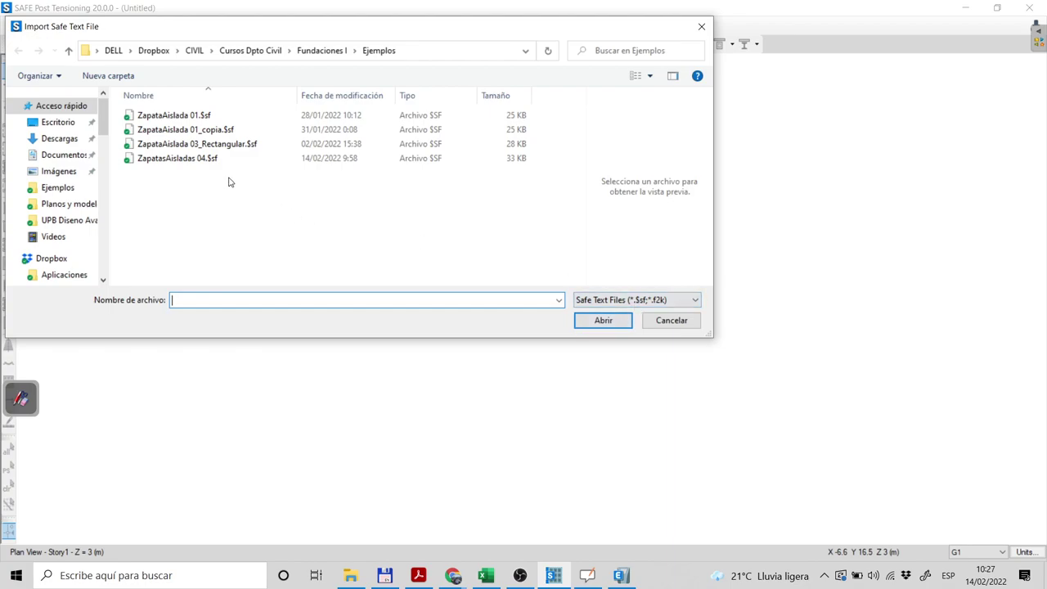
Show all file types in the Ejemplos folder and look through them for the exported file.
click(675, 306)
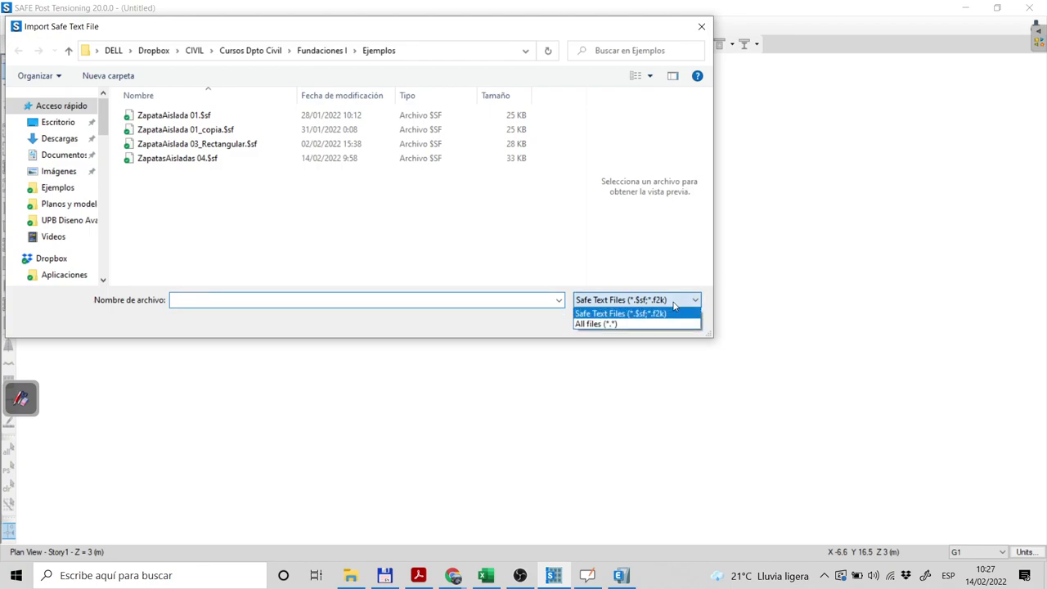
click(654, 323)
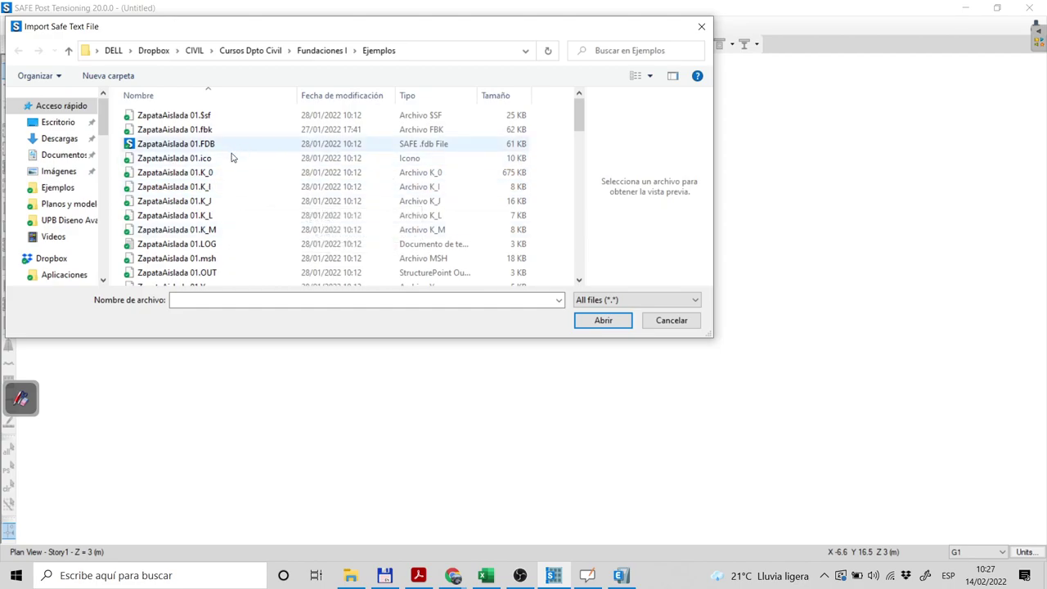
scroll(237, 213, down, 6)
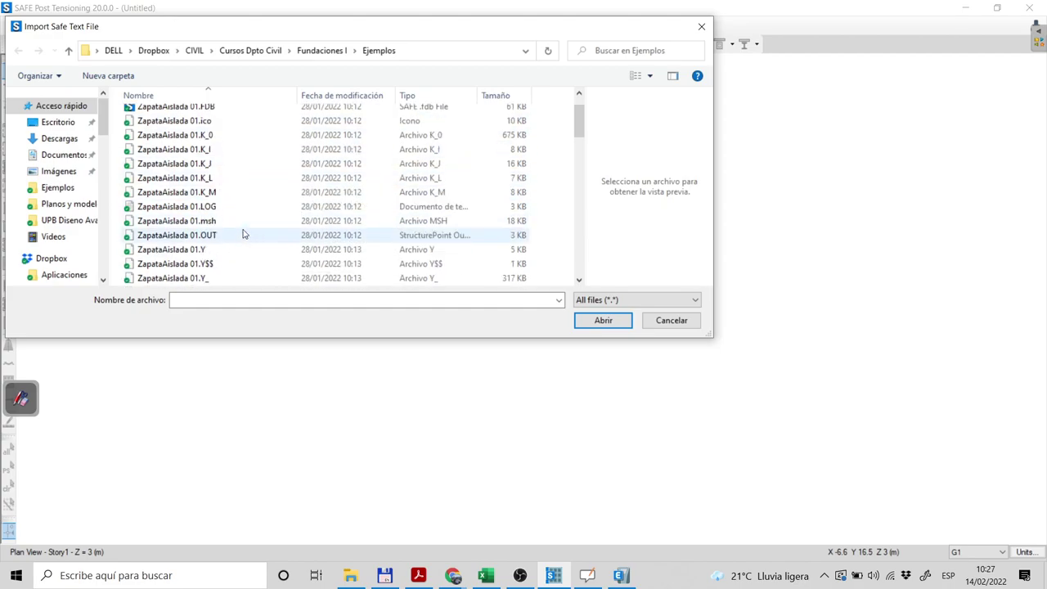
scroll(315, 211, down, 5)
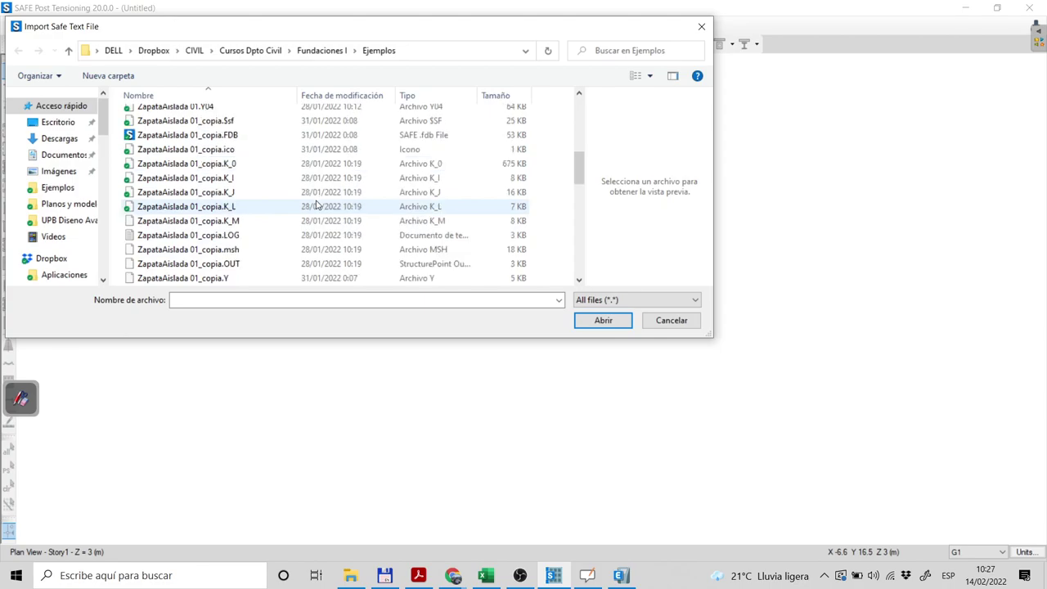
scroll(314, 223, down, 7)
scroll(425, 262, up, 12)
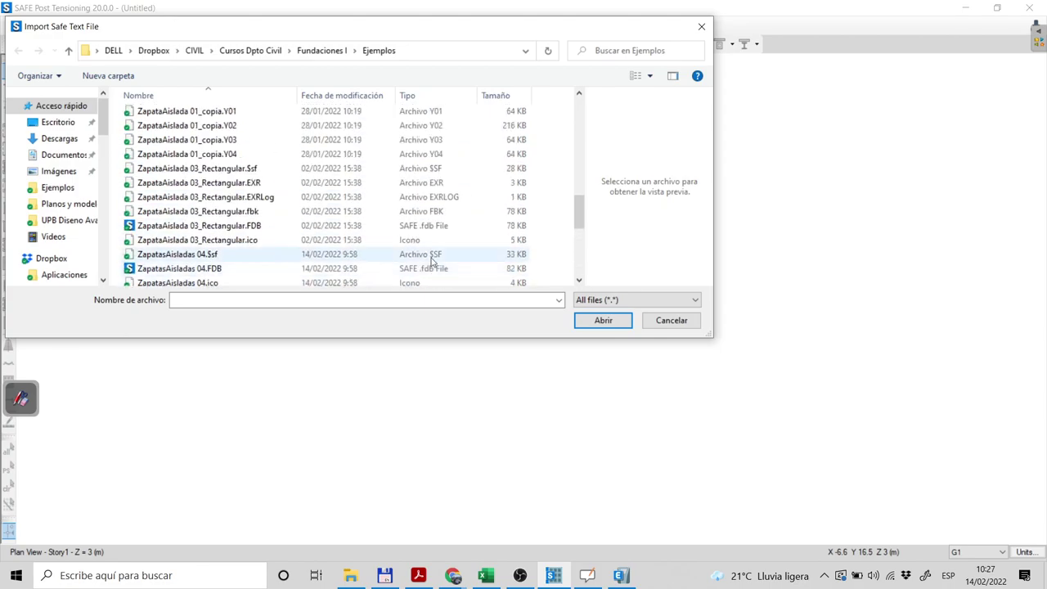
scroll(388, 205, up, 5)
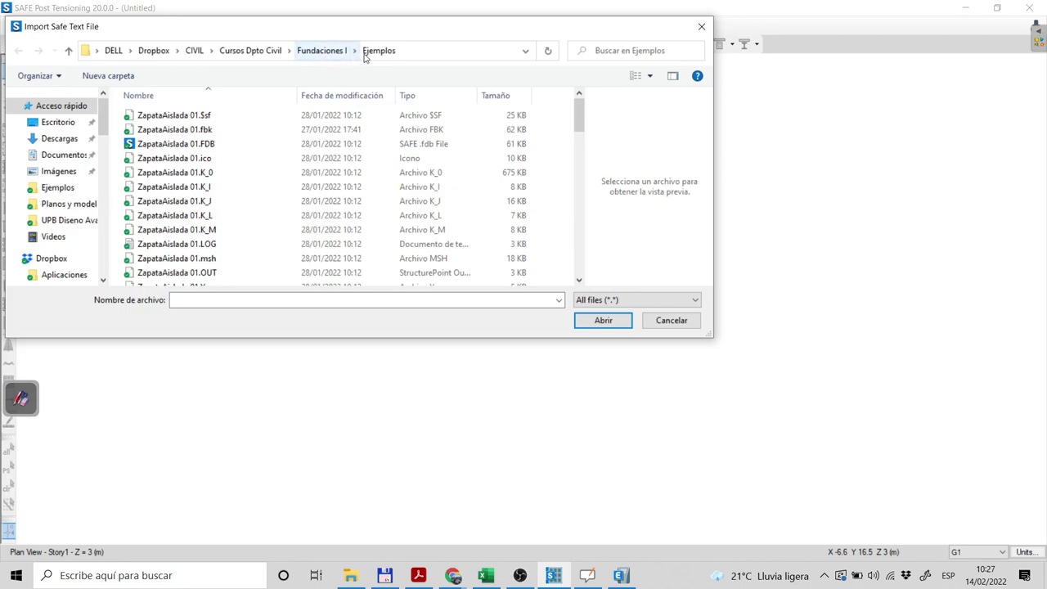
Import modelo_ejemplo.F2K from the Planos y modelos curso folder, listing only SAFE text files.
click(328, 56)
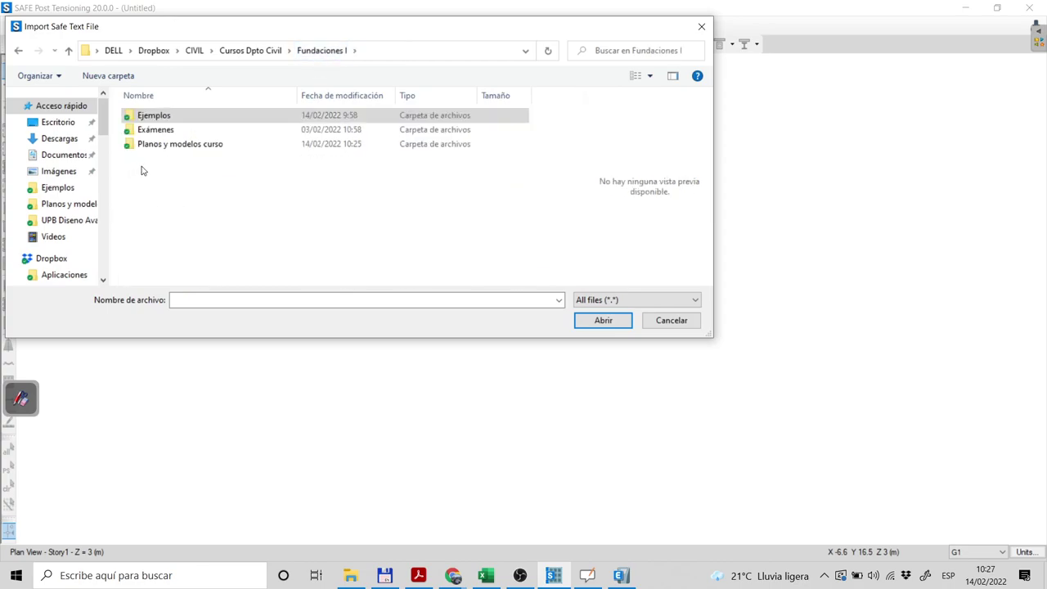
click(192, 147)
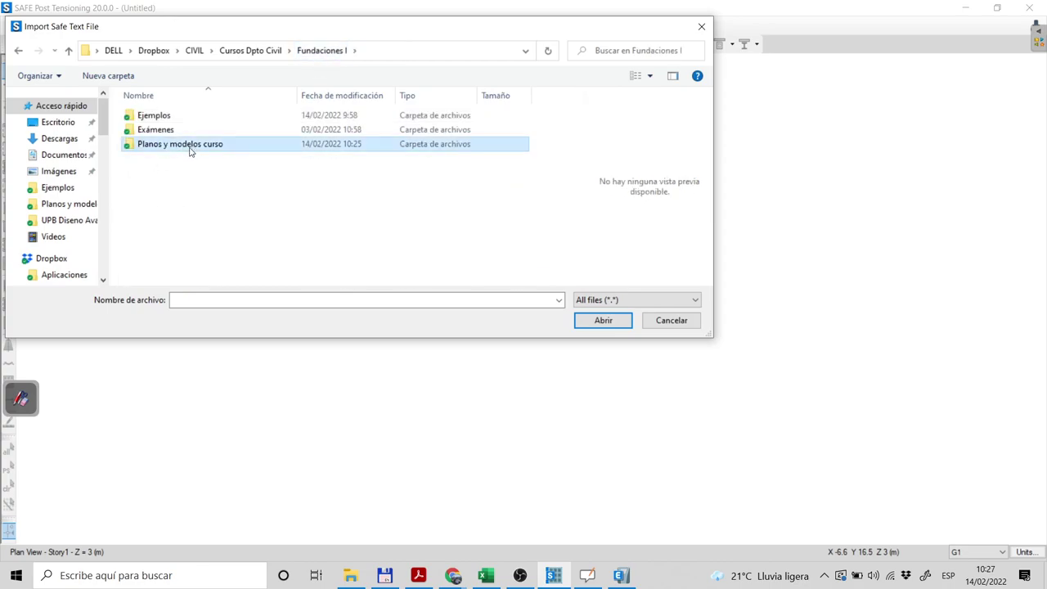
double_click(189, 150)
click(639, 303)
click(620, 313)
click(184, 117)
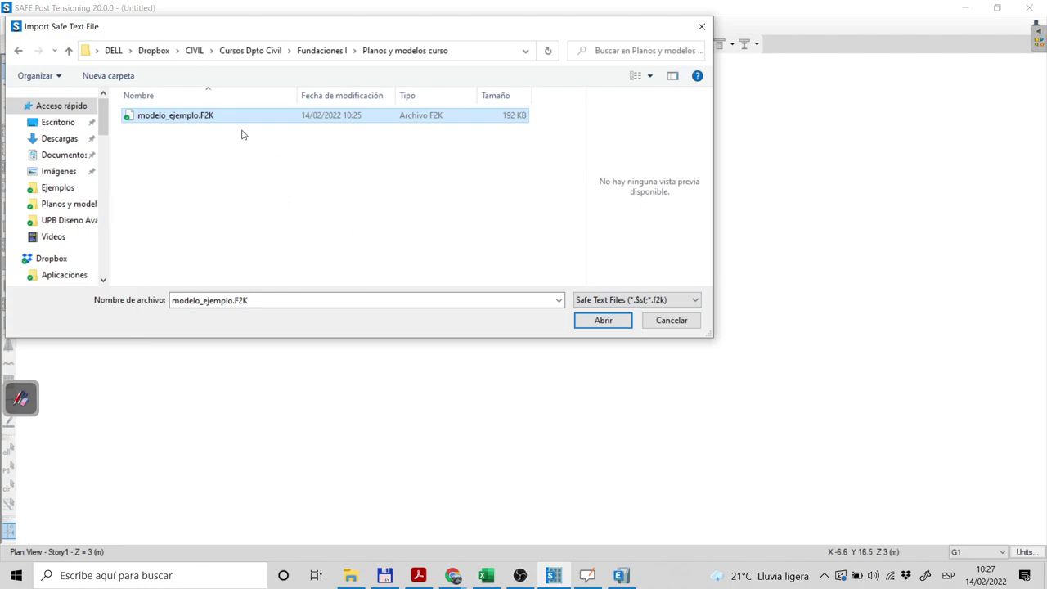
click(602, 320)
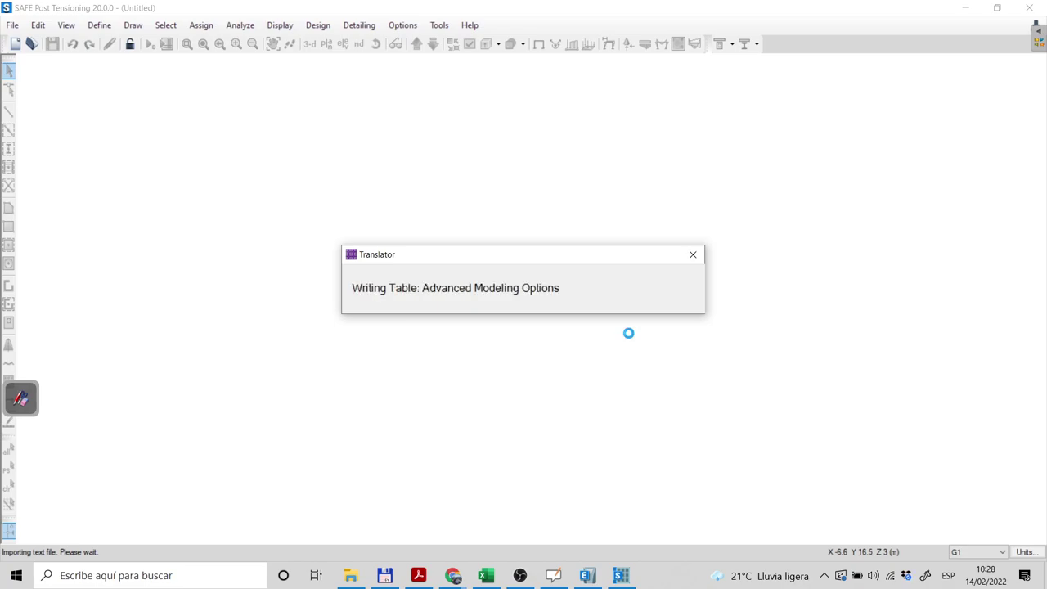
key(alt+Tab)
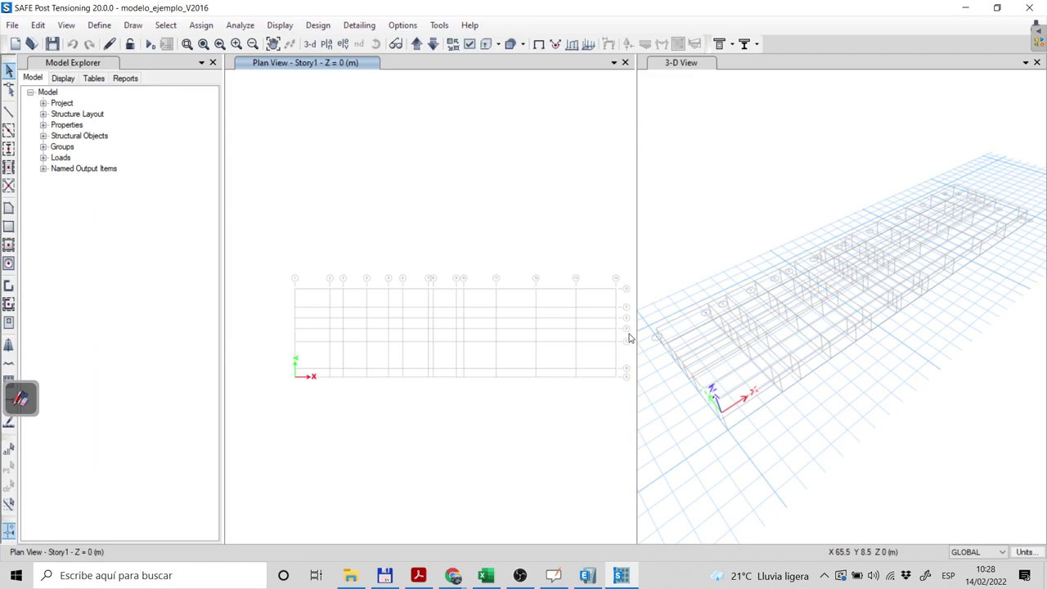
middle_drag(500, 440, 475, 411)
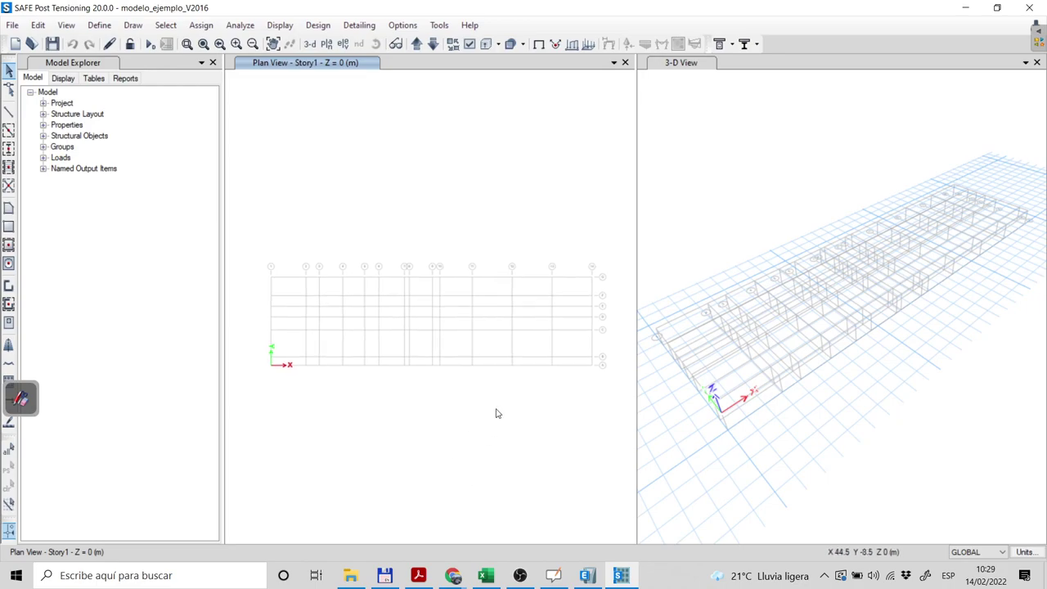
Close the 3-D view so the Story1 plan view with the imported grid fills the workspace.
click(740, 180)
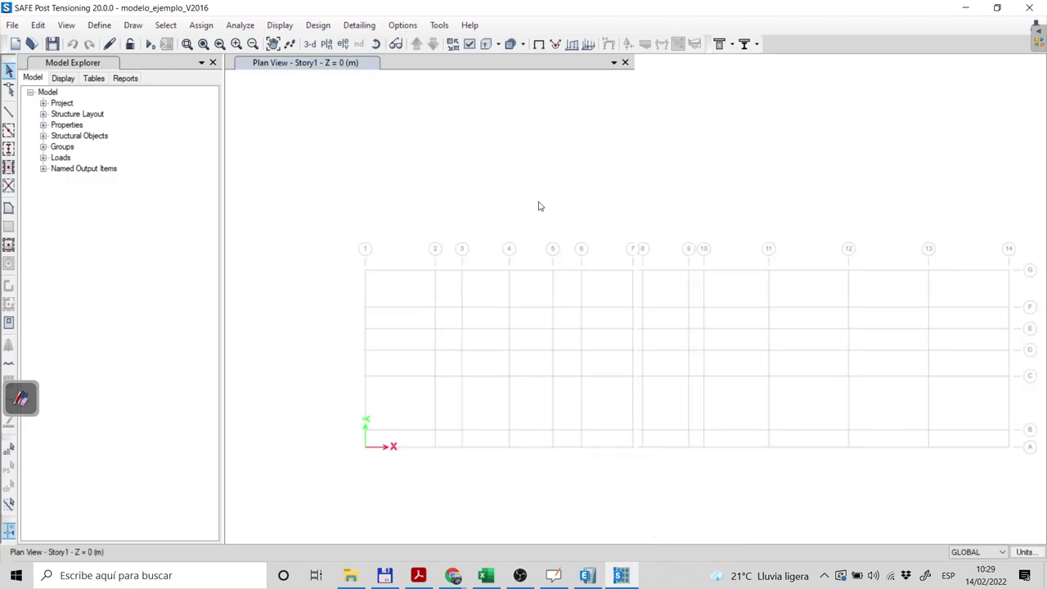
scroll(765, 383, down, 3)
middle_drag(771, 386, 685, 300)
scroll(496, 276, up, 3)
scroll(428, 264, down, 2)
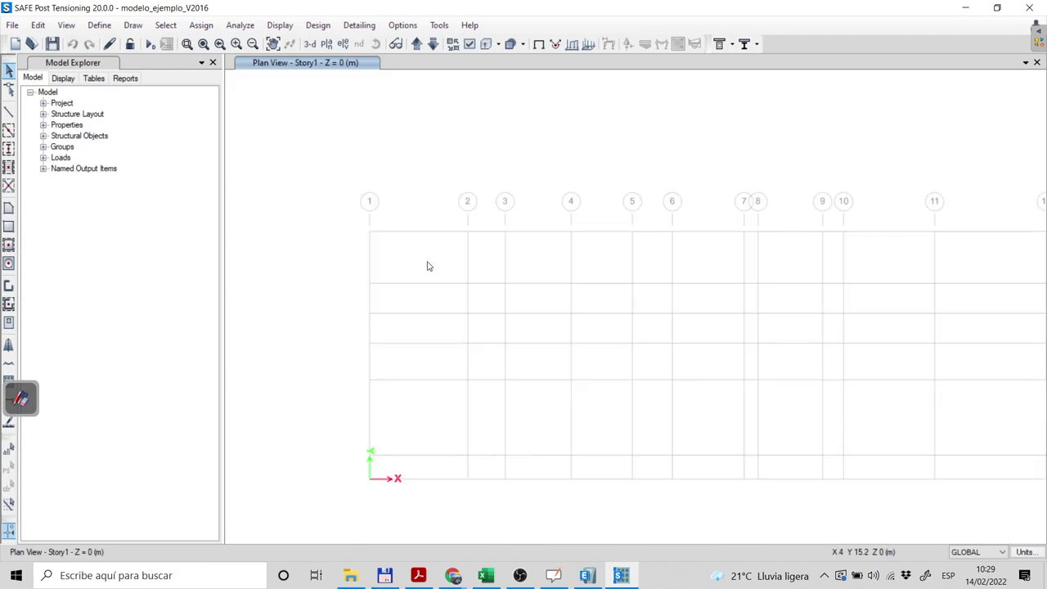
middle_drag(598, 312, 524, 289)
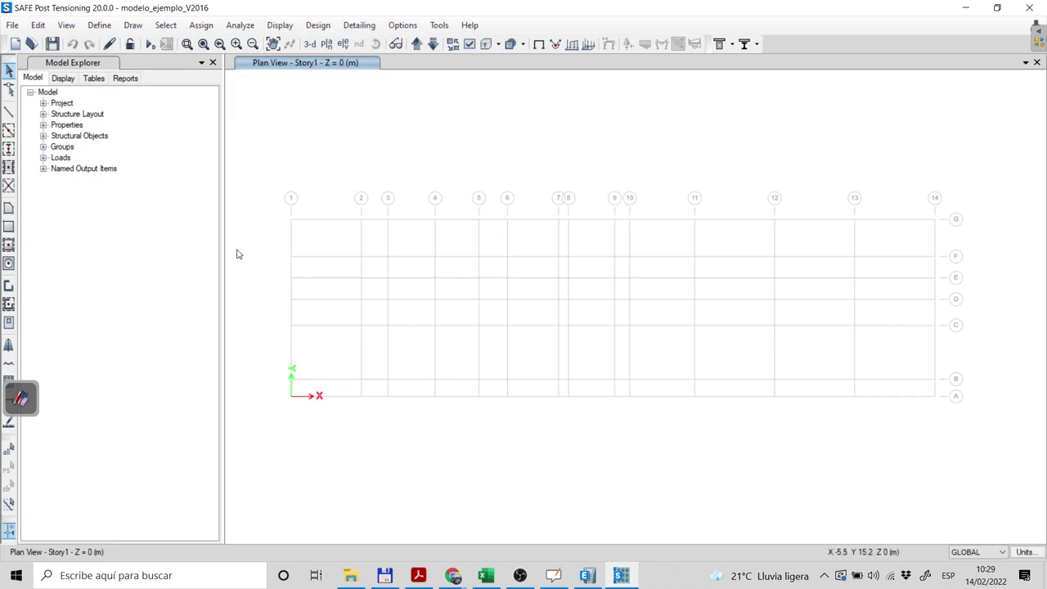
Measure the spacing between grid lines 1 and 2 along grid line G with a dimension line.
click(134, 25)
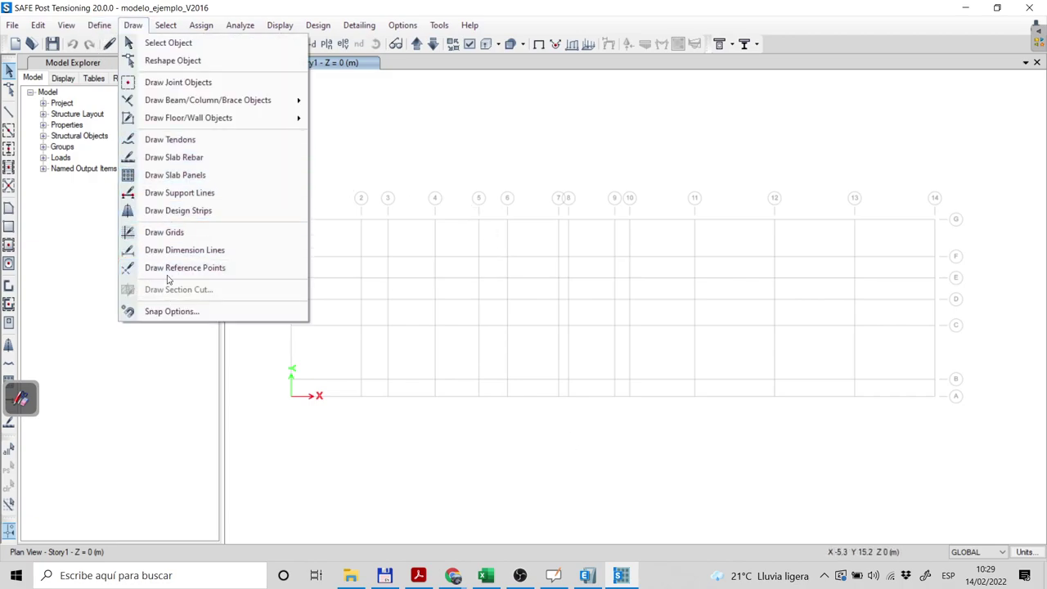
click(174, 251)
scroll(360, 231, up, 1)
scroll(359, 231, up, 1)
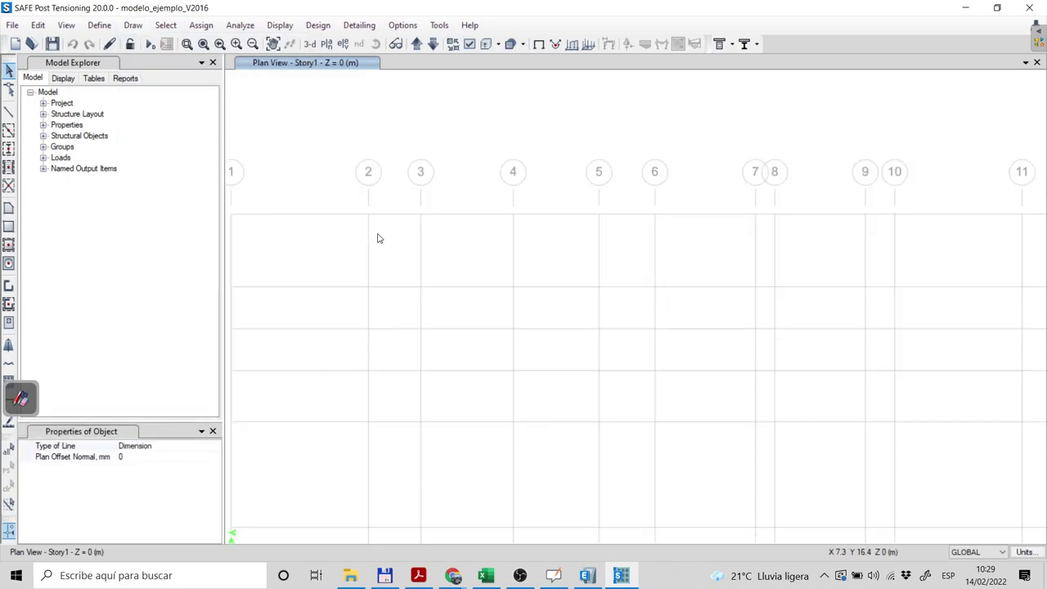
click(232, 214)
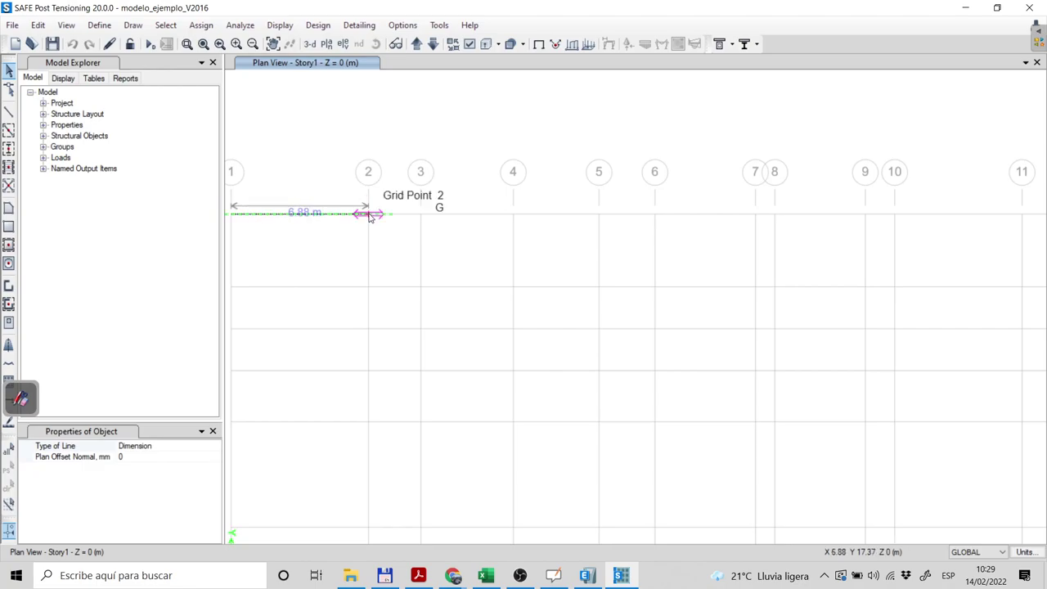
key(Escape)
scroll(509, 375, down, 1)
scroll(547, 372, down, 2)
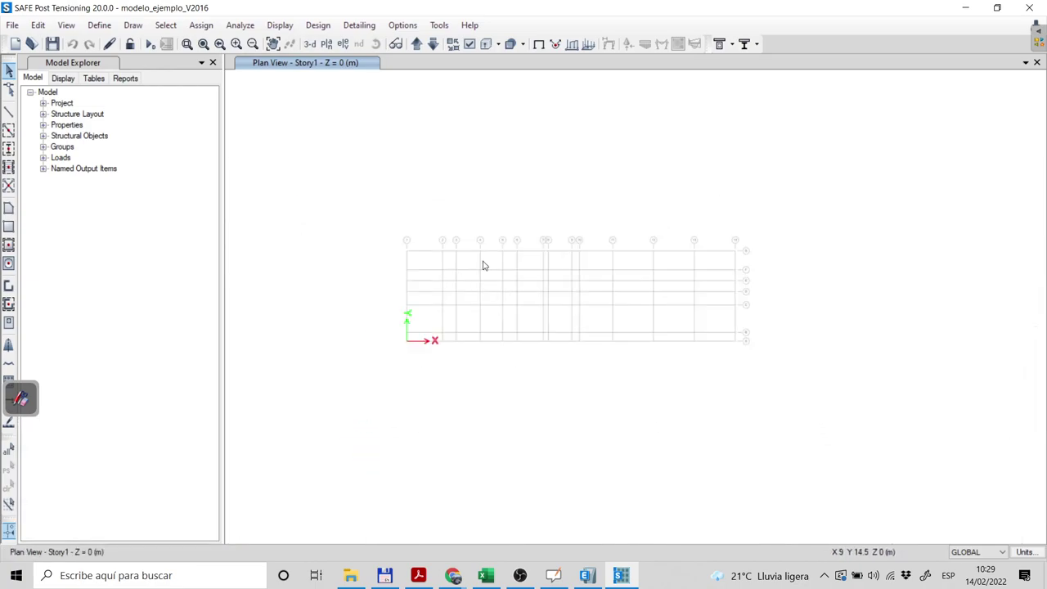
scroll(561, 292, up, 2)
Switch to ETABS and show the undeformed model instead of the dead-load displacements.
click(587, 575)
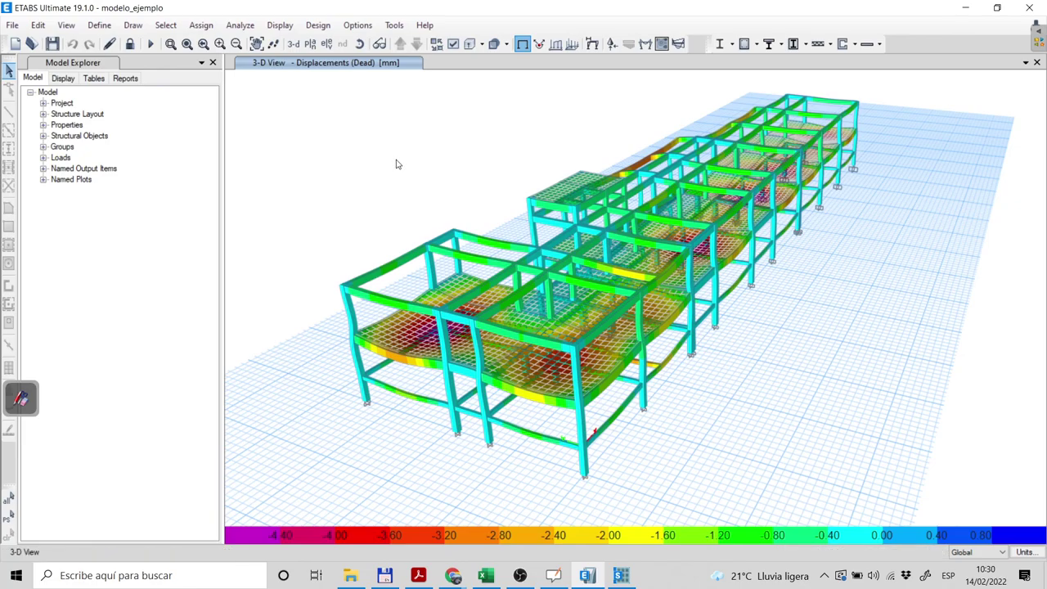
key(F4)
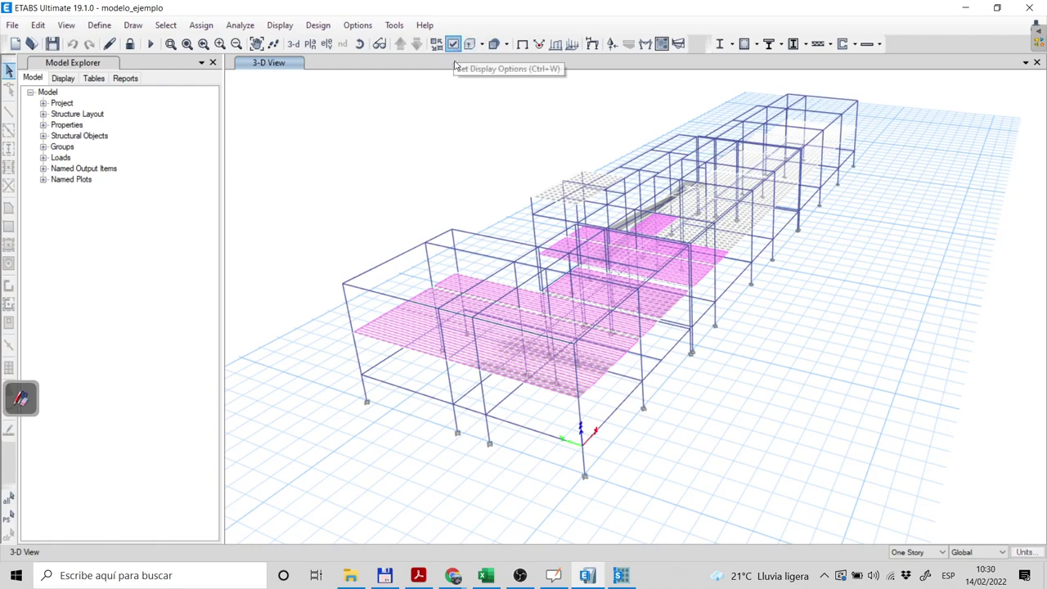
key(ctrl+w)
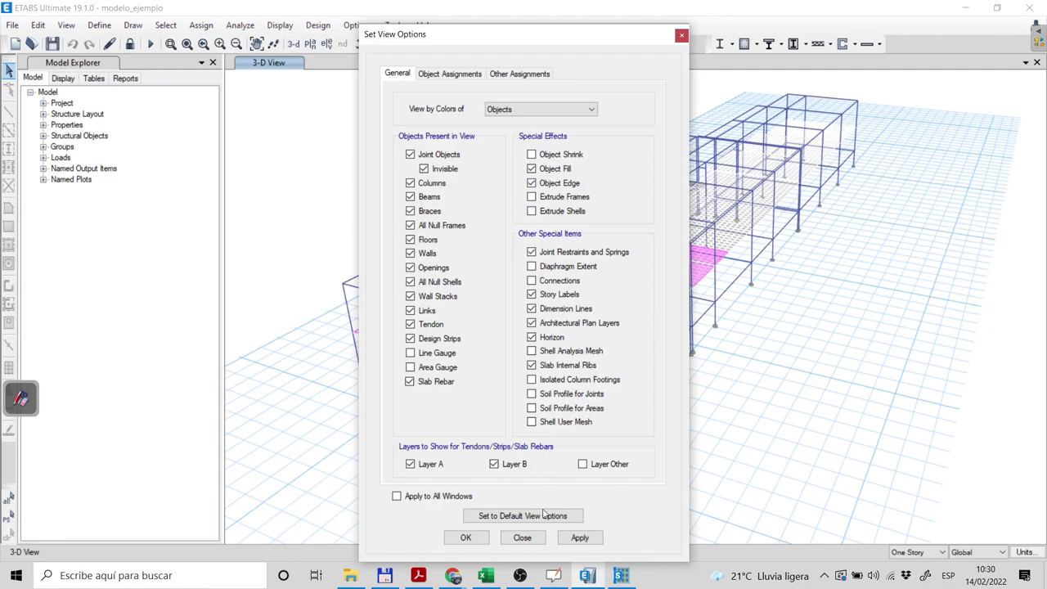
click(522, 538)
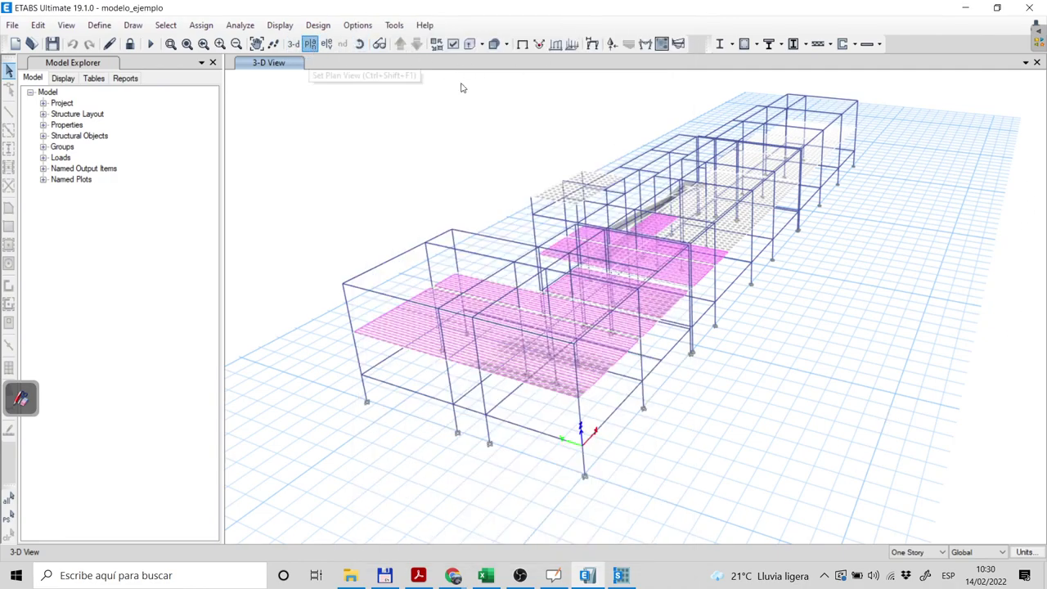
Display the plan view of the Planta Alta story.
click(310, 45)
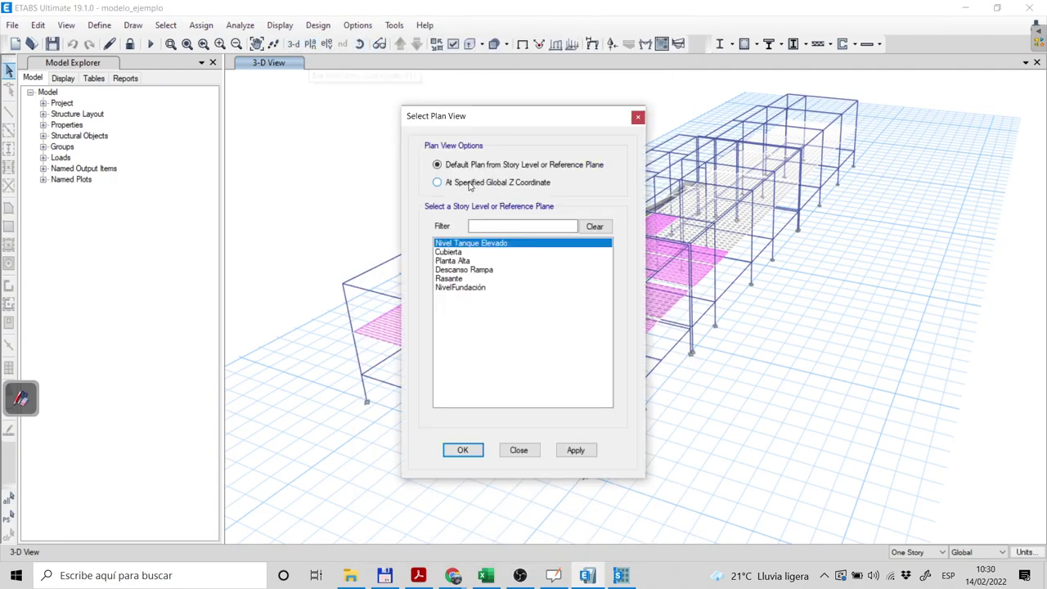
click(465, 262)
click(463, 450)
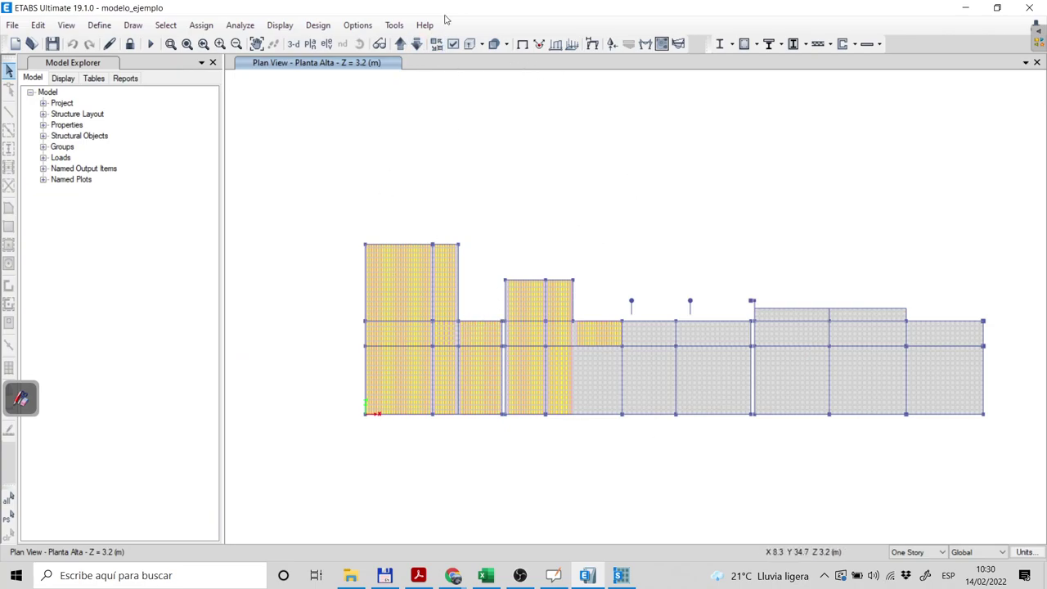
Turn off the design strip width display in the Planta Alta plan view.
click(453, 44)
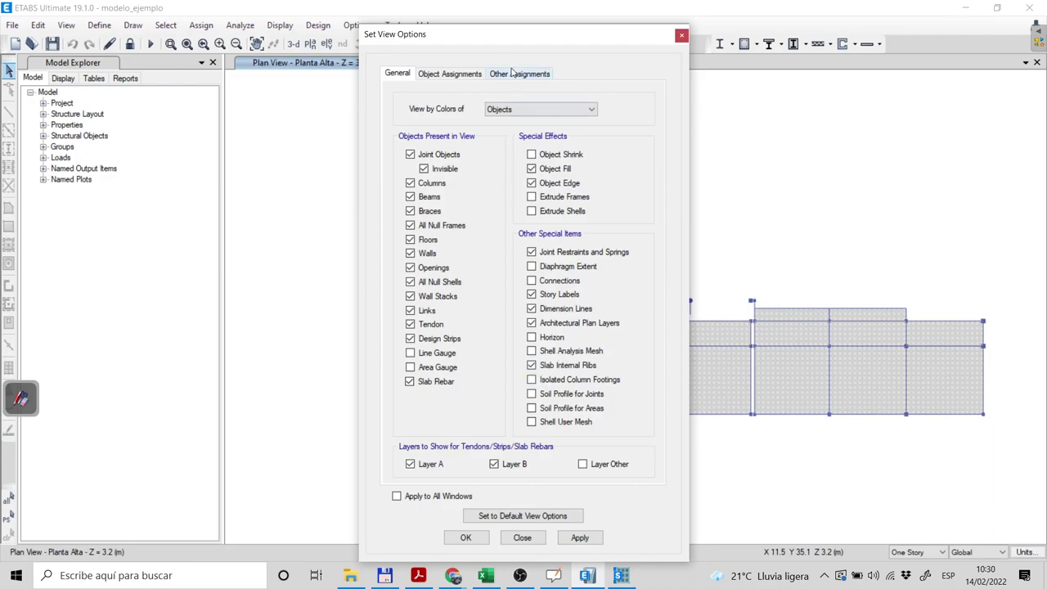
click(447, 72)
click(517, 75)
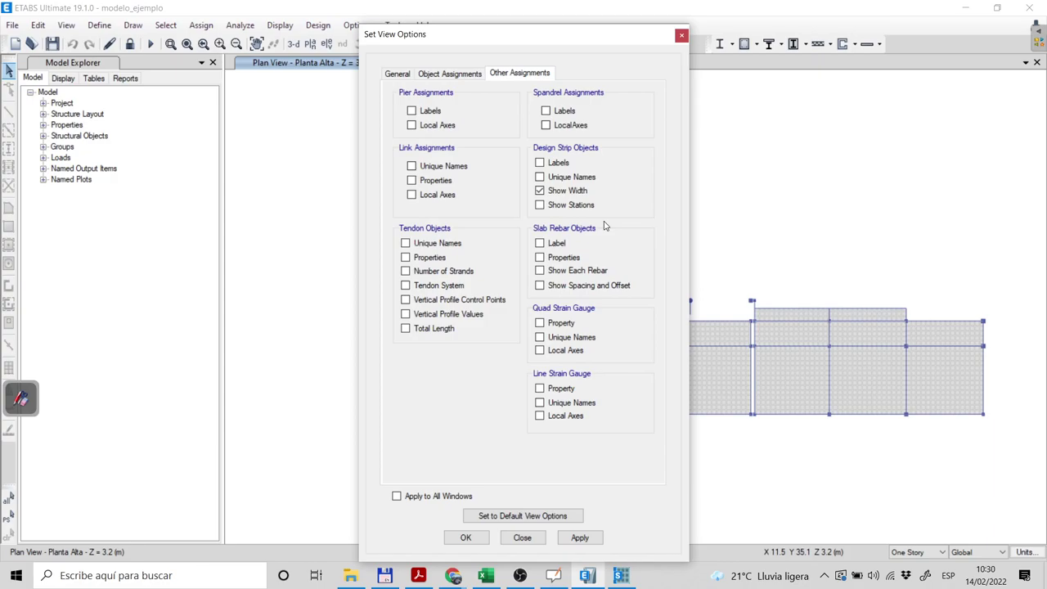
drag(585, 50, 462, 62)
click(415, 203)
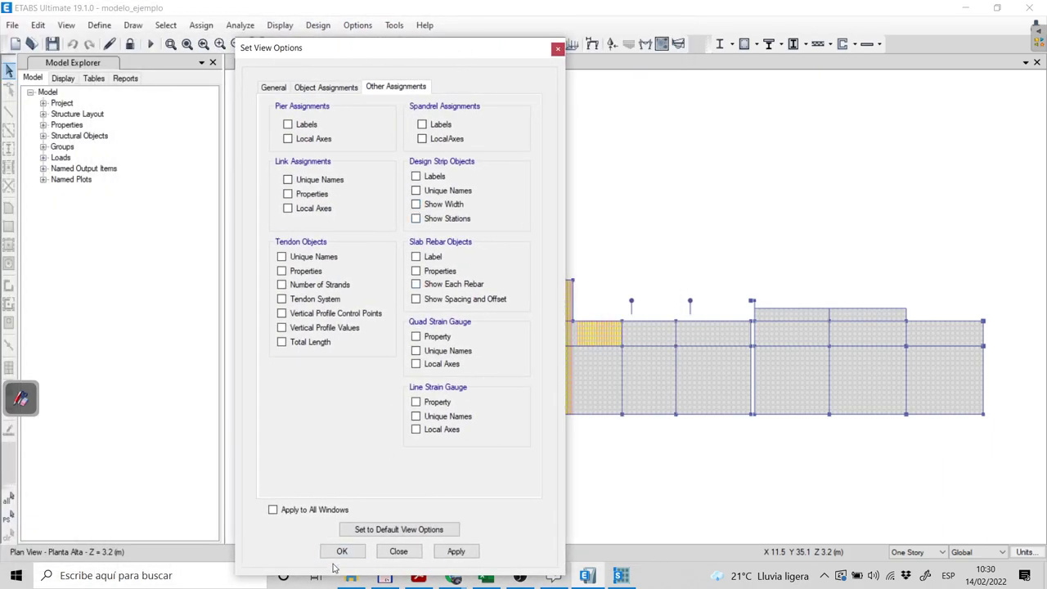
click(343, 551)
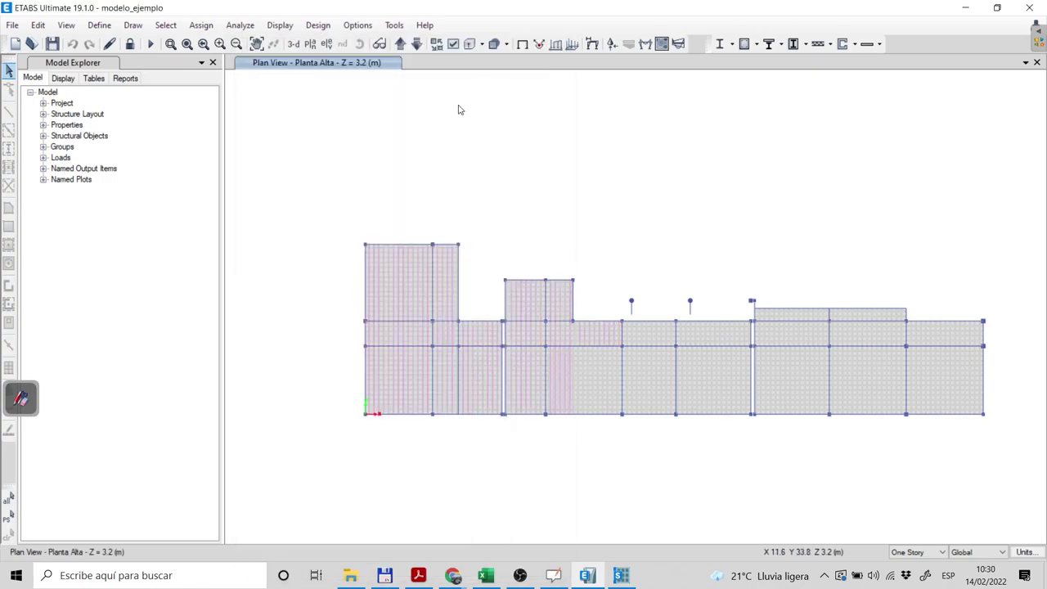
Examine the Planta Alta floor layout and compare it with the imported grid in SAFE.
scroll(391, 282, up, 3)
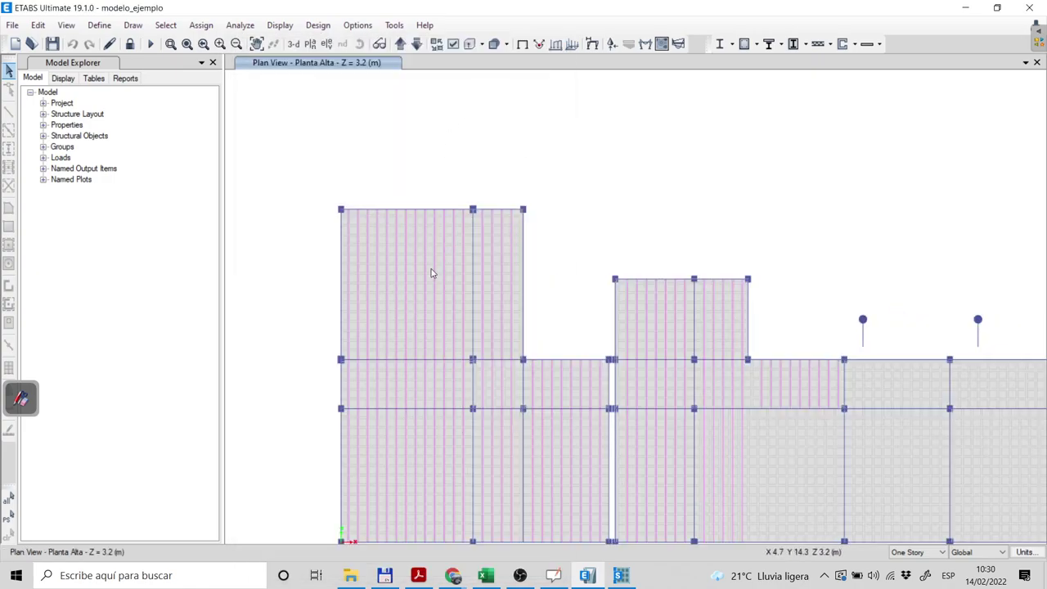
scroll(432, 273, down, 5)
scroll(437, 295, up, 3)
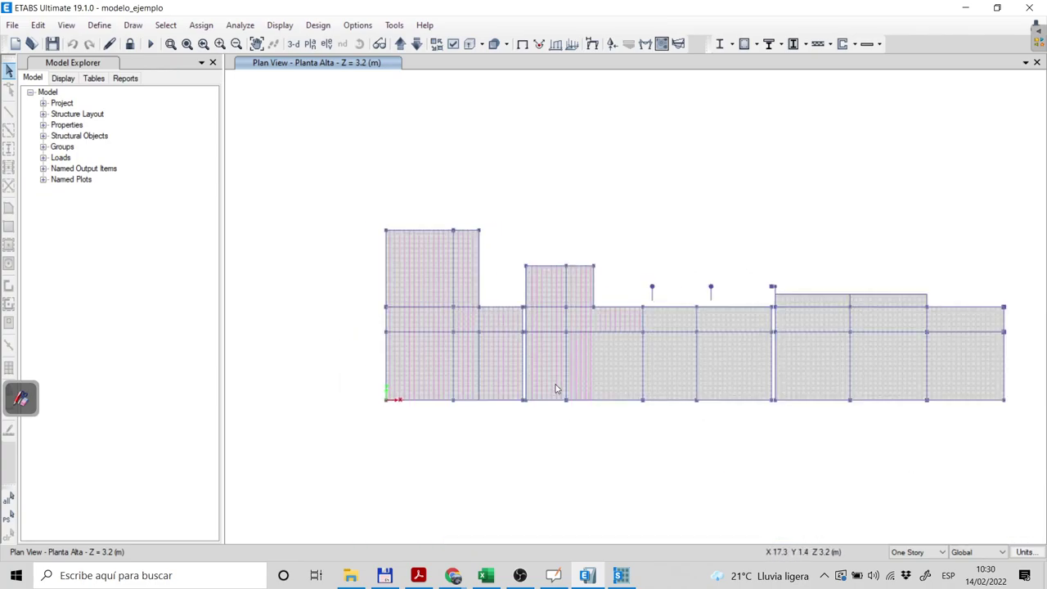
middle_drag(785, 194, 692, 181)
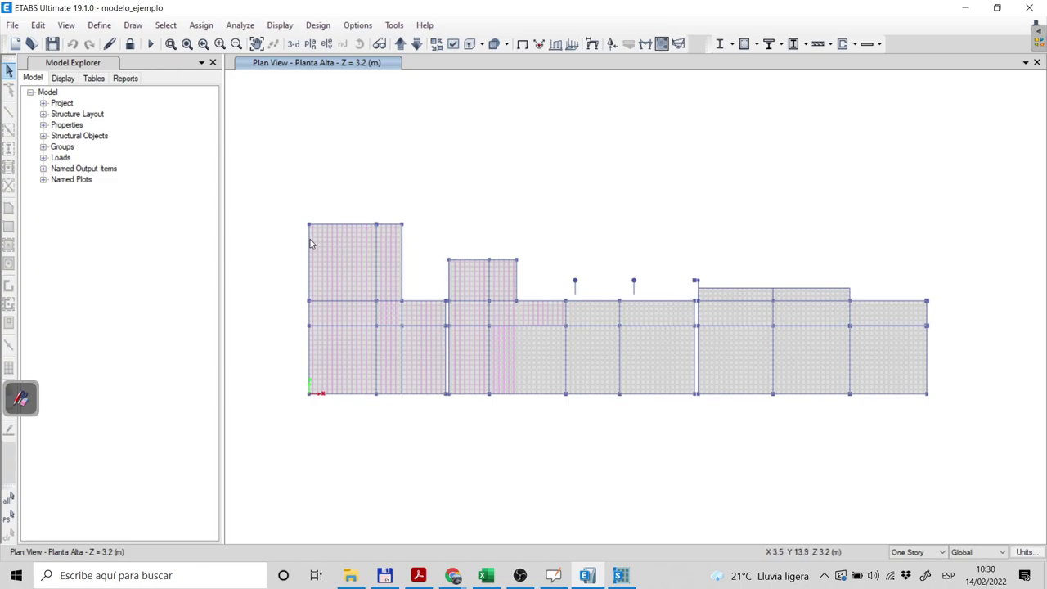
scroll(305, 204, up, 2)
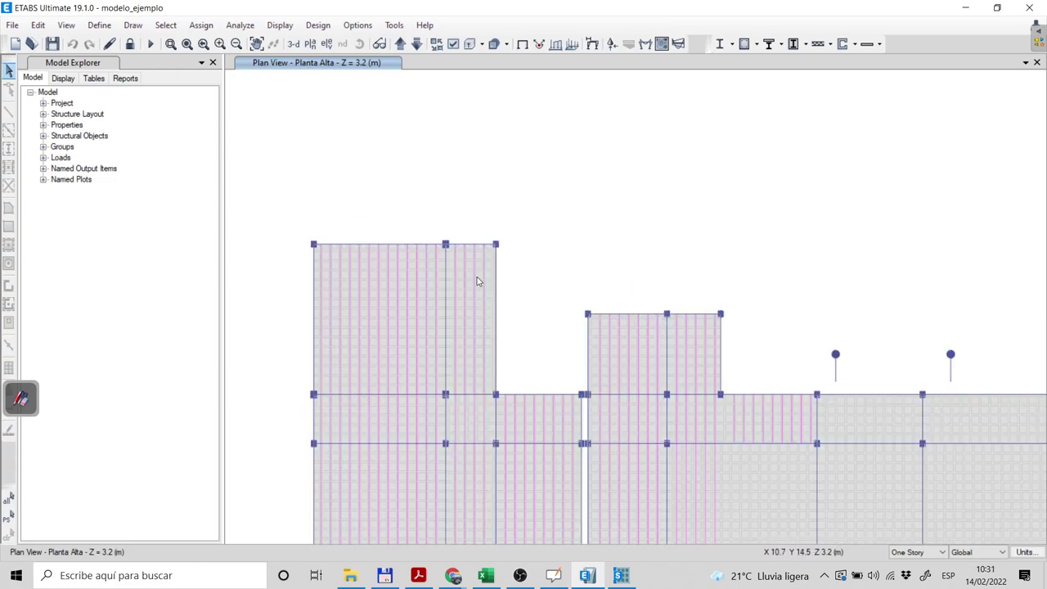
scroll(528, 285, down, 2)
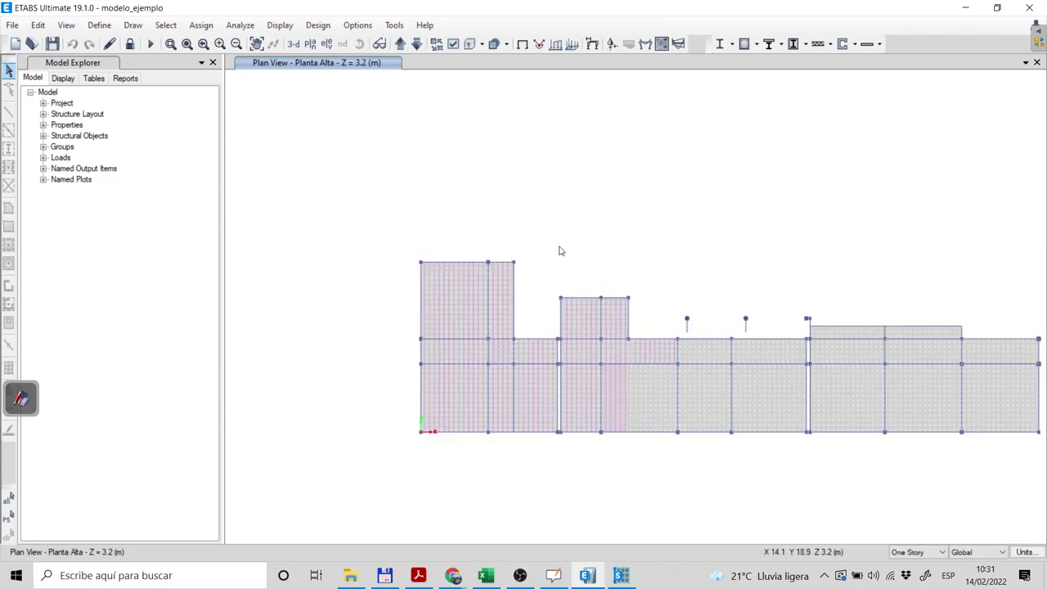
key(alt+Tab)
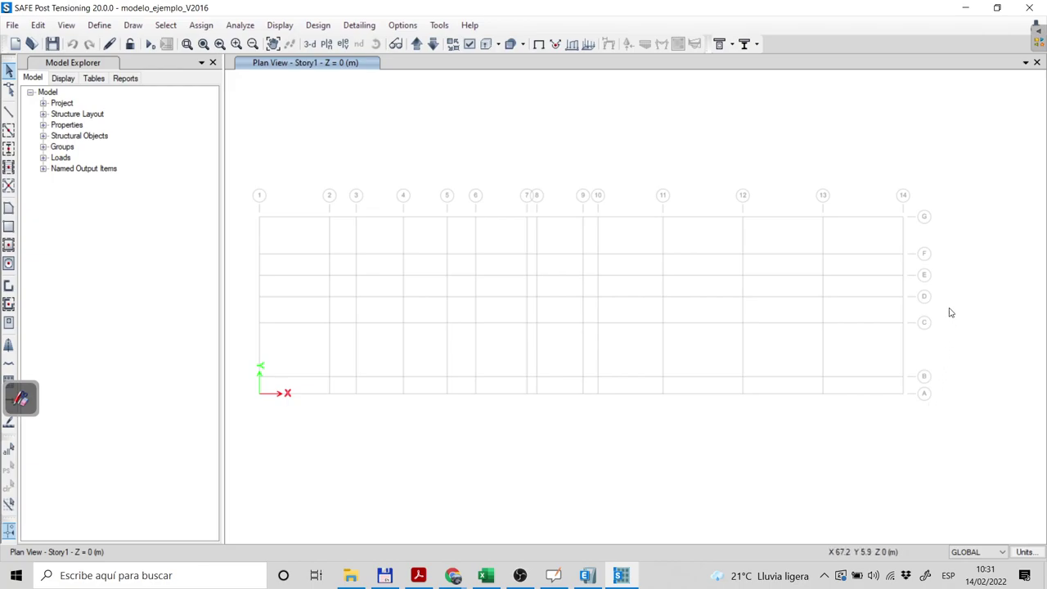
key(alt+Tab)
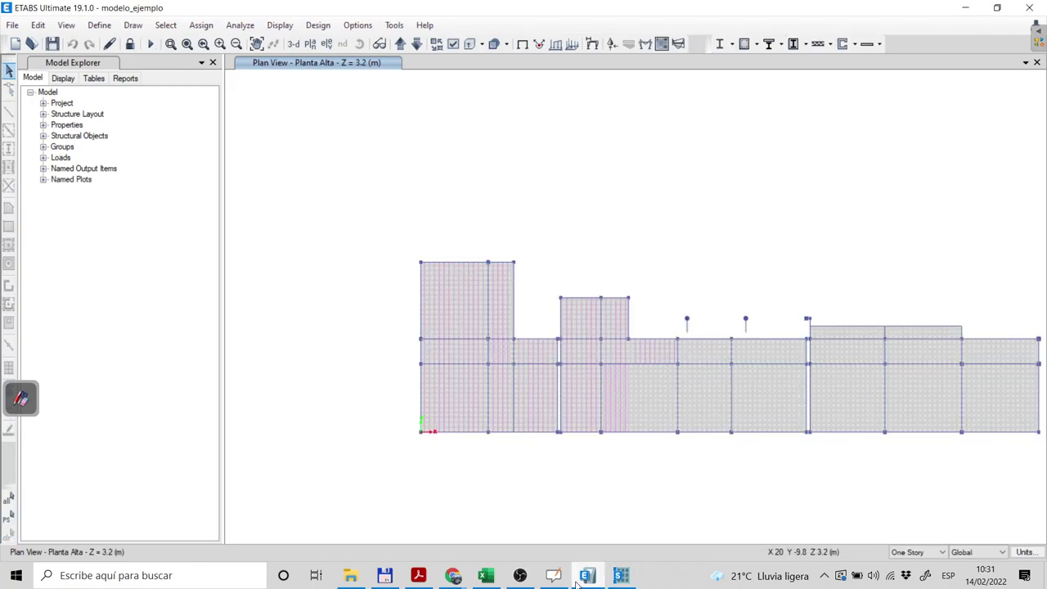
middle_drag(631, 470, 605, 466)
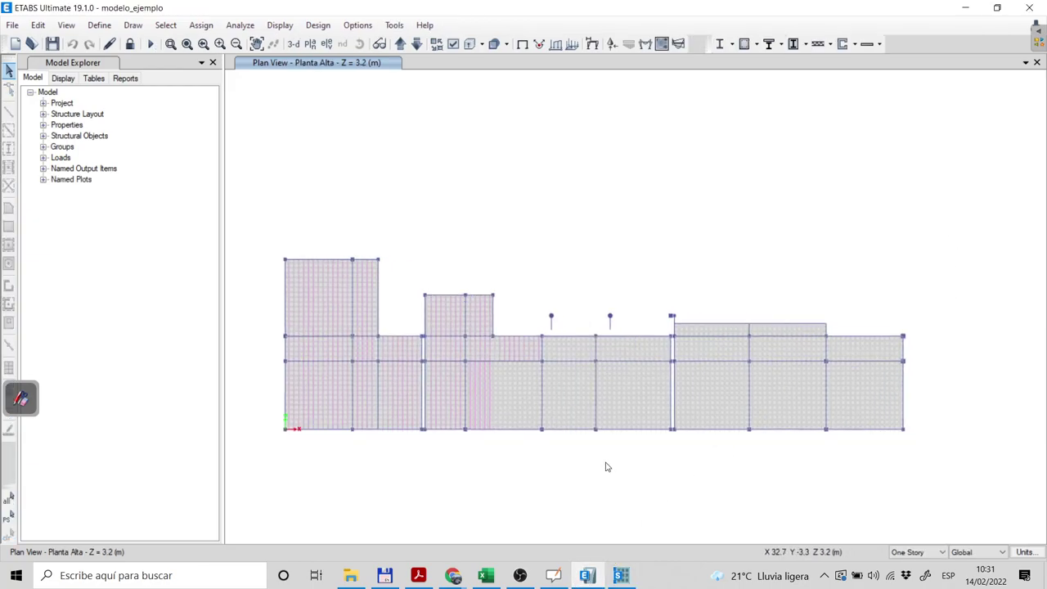
right_click(663, 174)
click(705, 179)
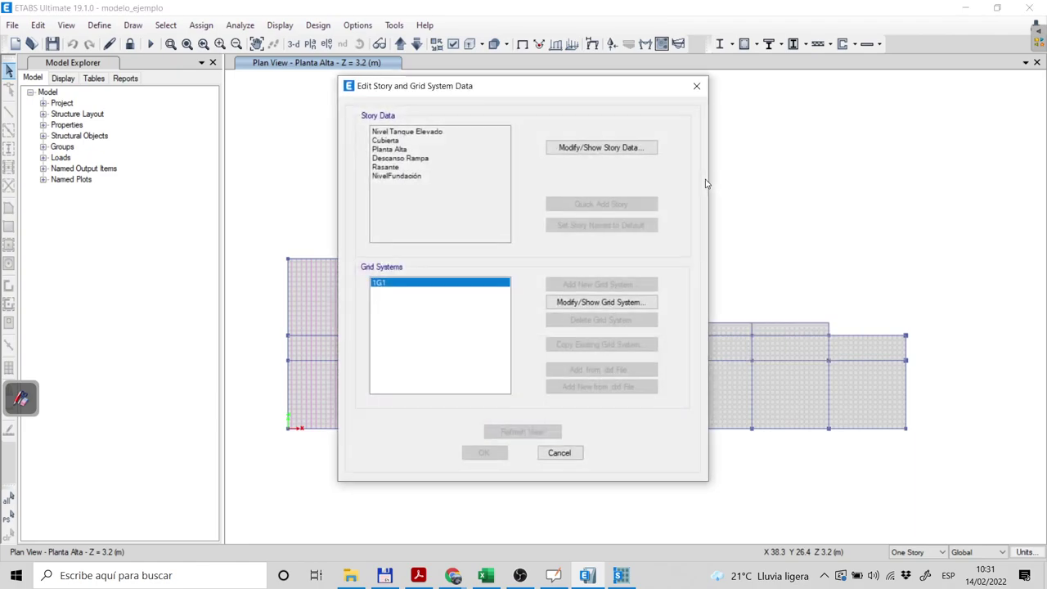
click(561, 453)
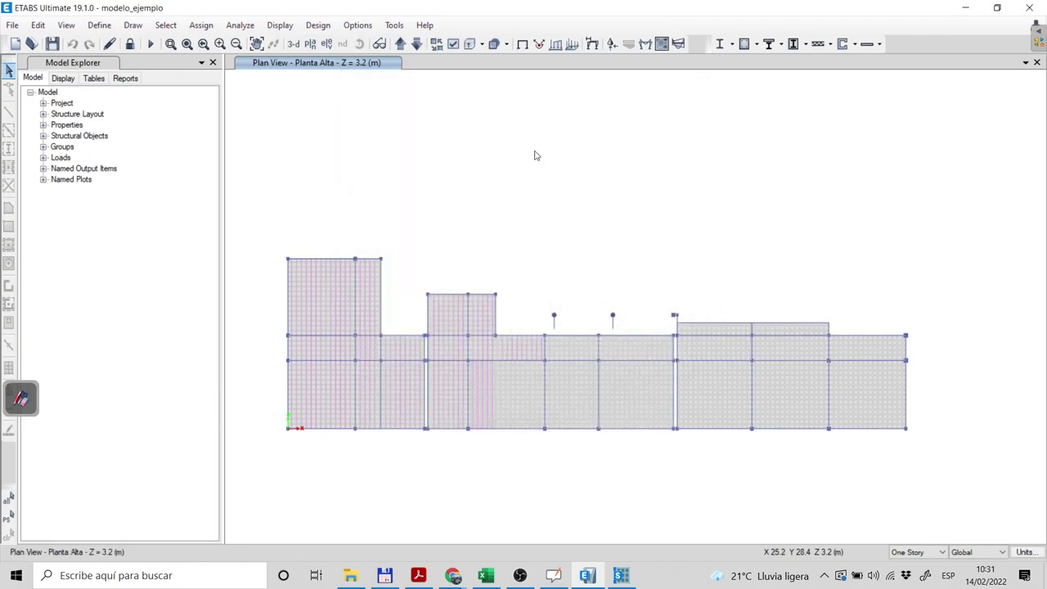
Make the grid system visible in the Planta Alta plan view.
right_click(615, 159)
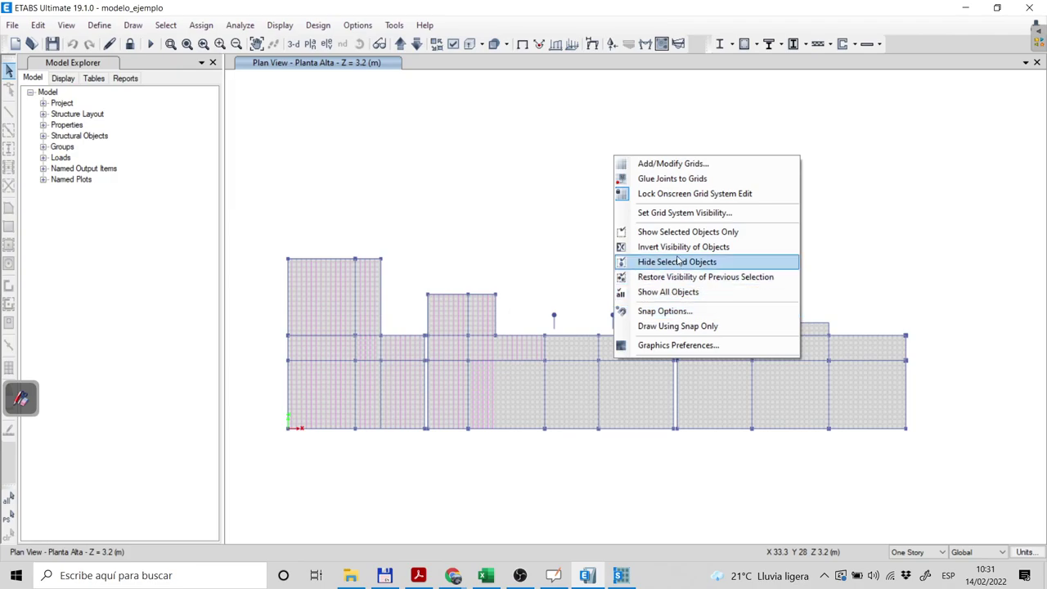
click(688, 214)
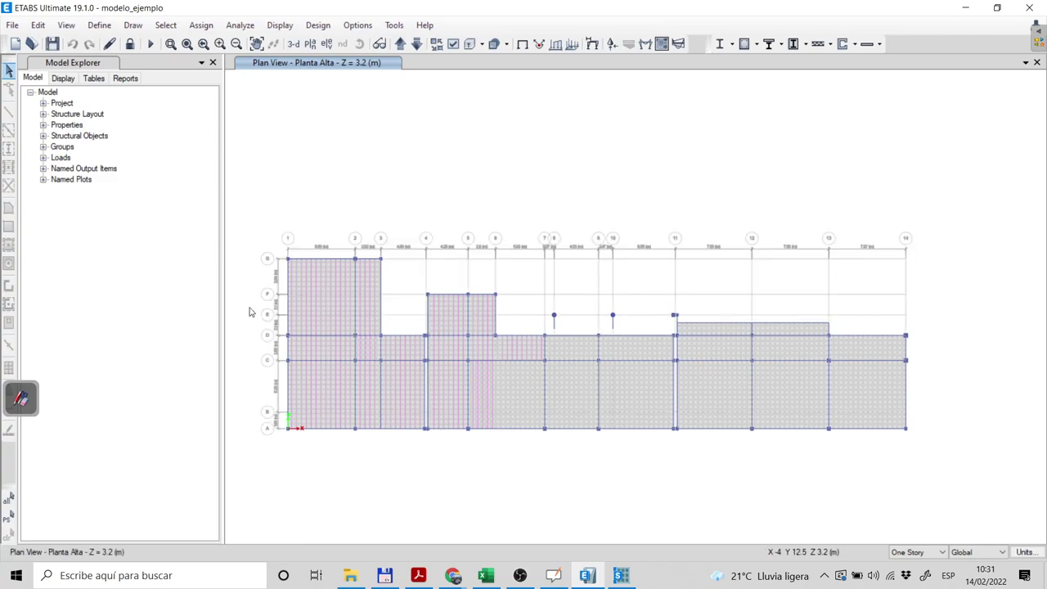
Examine the grid spacings of the Planta Alta plan, especially between grid lines 1 and 2.
scroll(252, 337, up, 2)
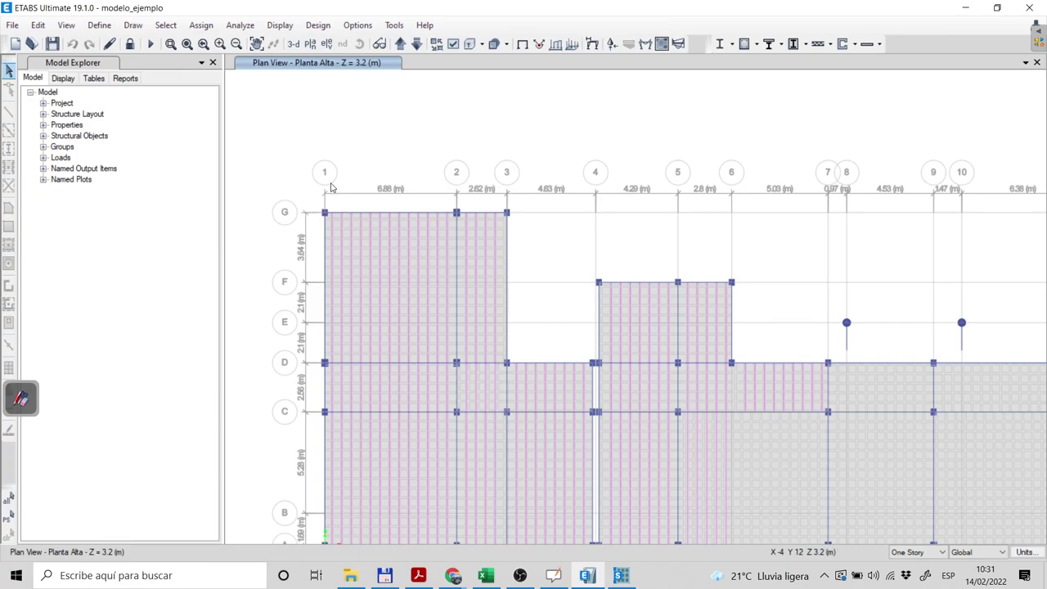
scroll(366, 162, up, 1)
scroll(417, 148, up, 1)
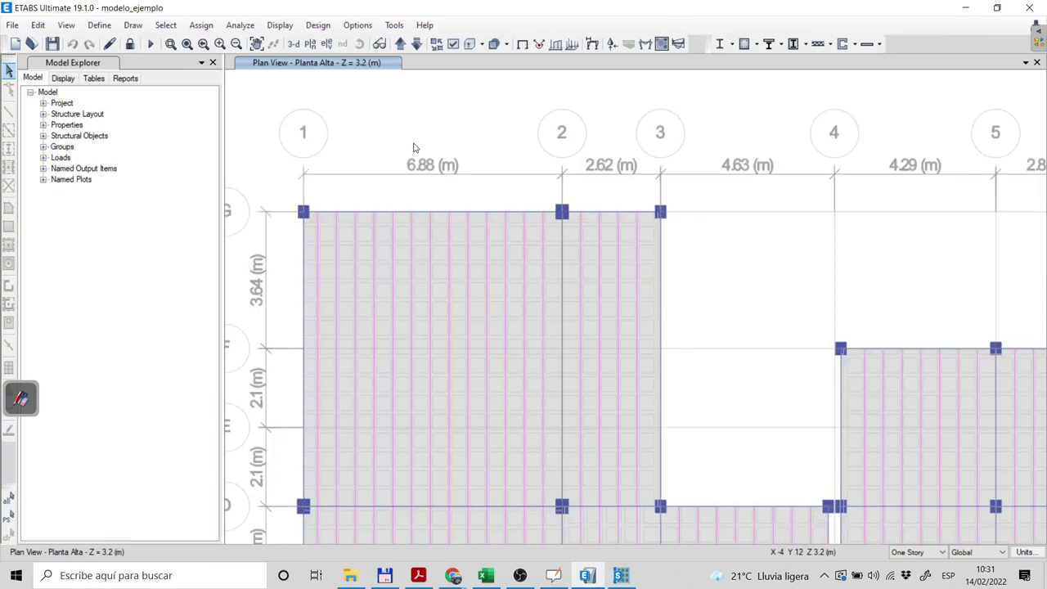
scroll(288, 253, up, 1)
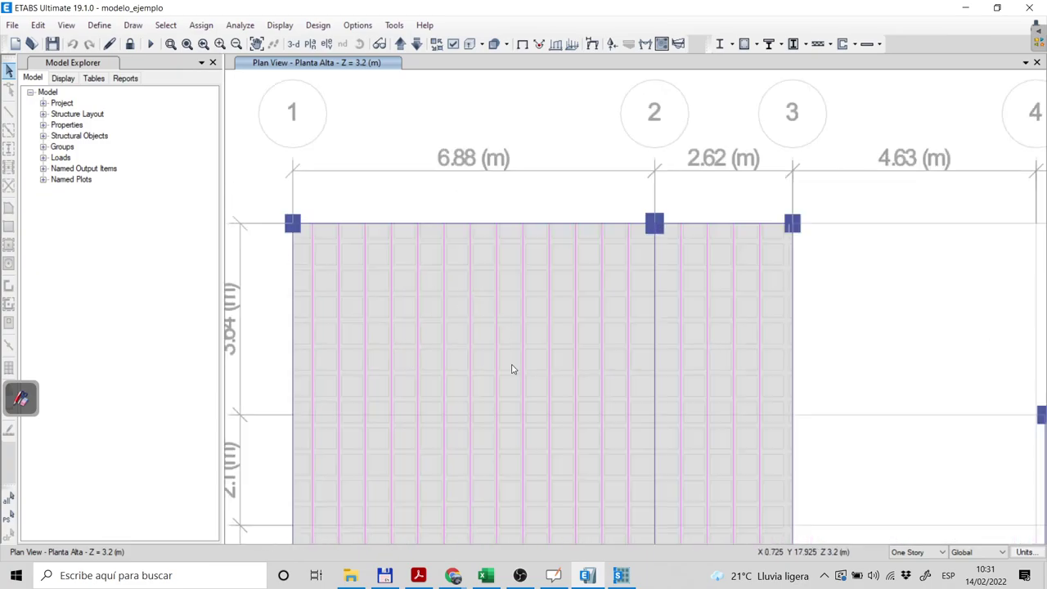
scroll(512, 369, up, 1)
scroll(611, 364, up, 2)
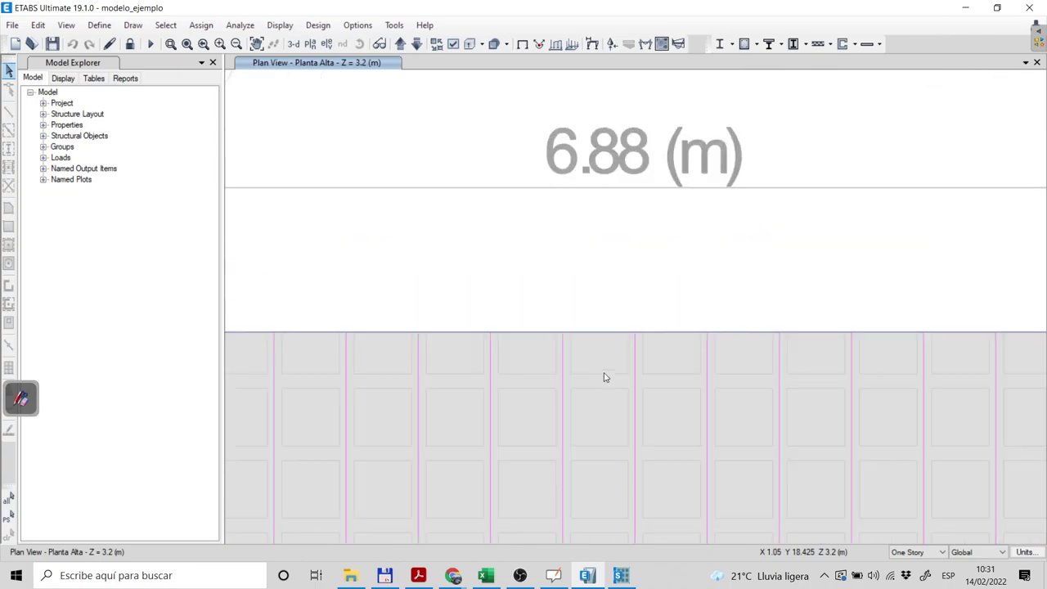
scroll(606, 377, down, 1)
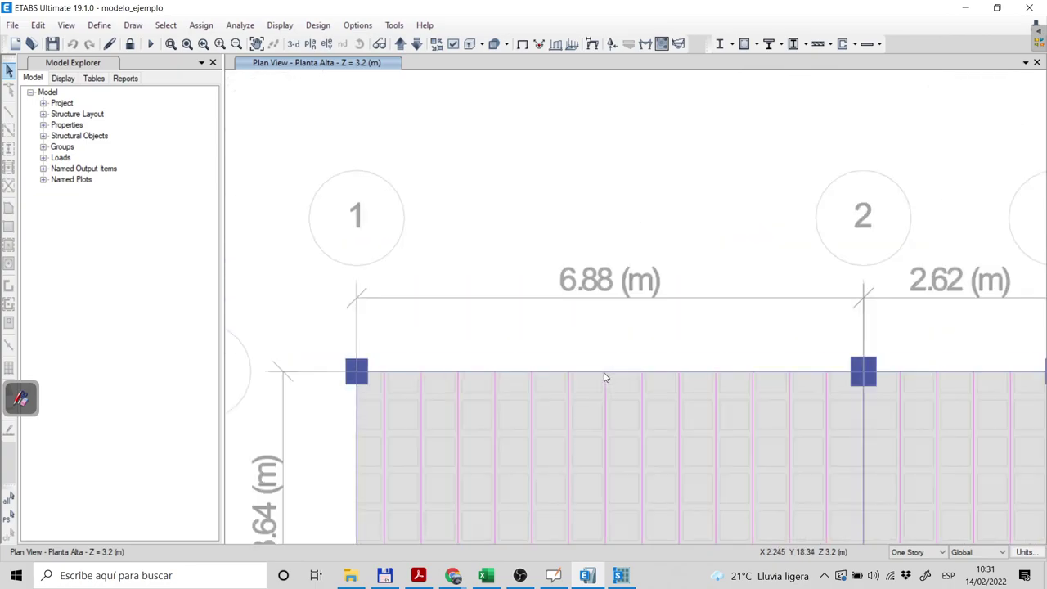
scroll(605, 415, down, 1)
scroll(619, 335, down, 1)
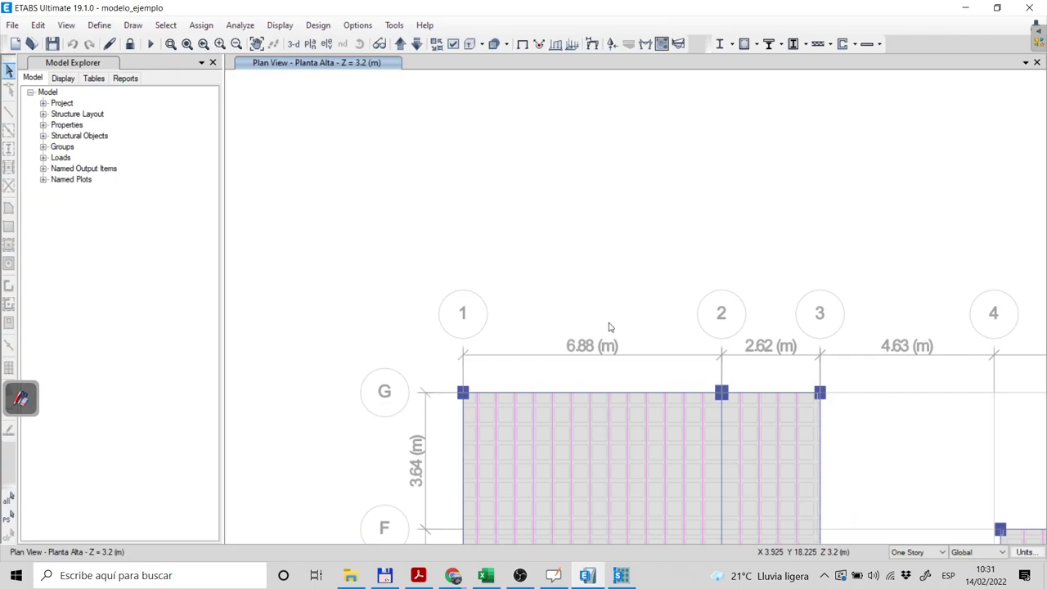
Open the plan view of the NivelFundación story.
scroll(753, 481, down, 1)
scroll(785, 466, down, 1)
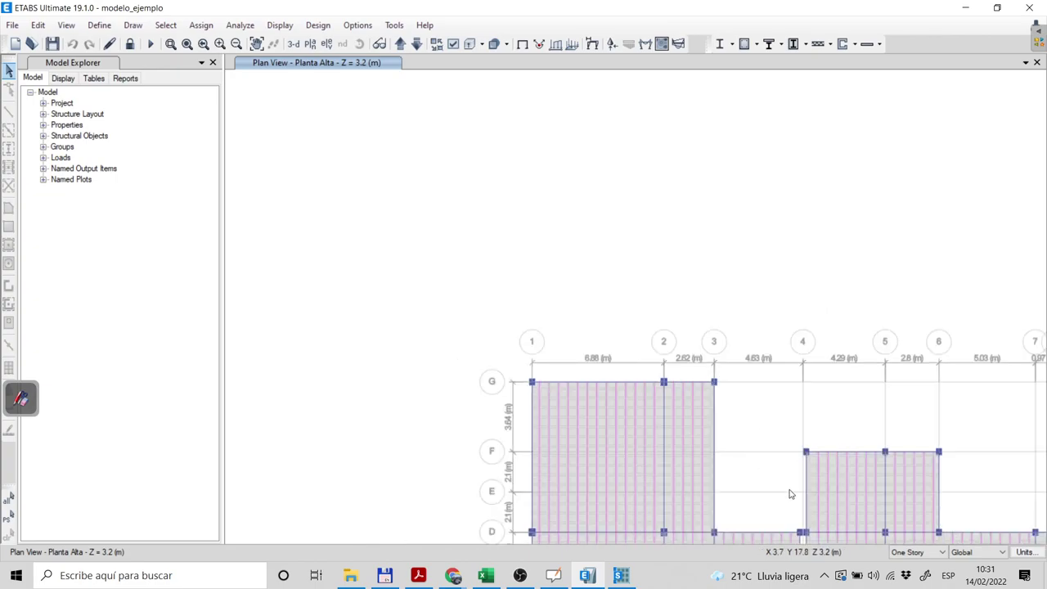
scroll(687, 399, down, 1)
scroll(696, 414, down, 1)
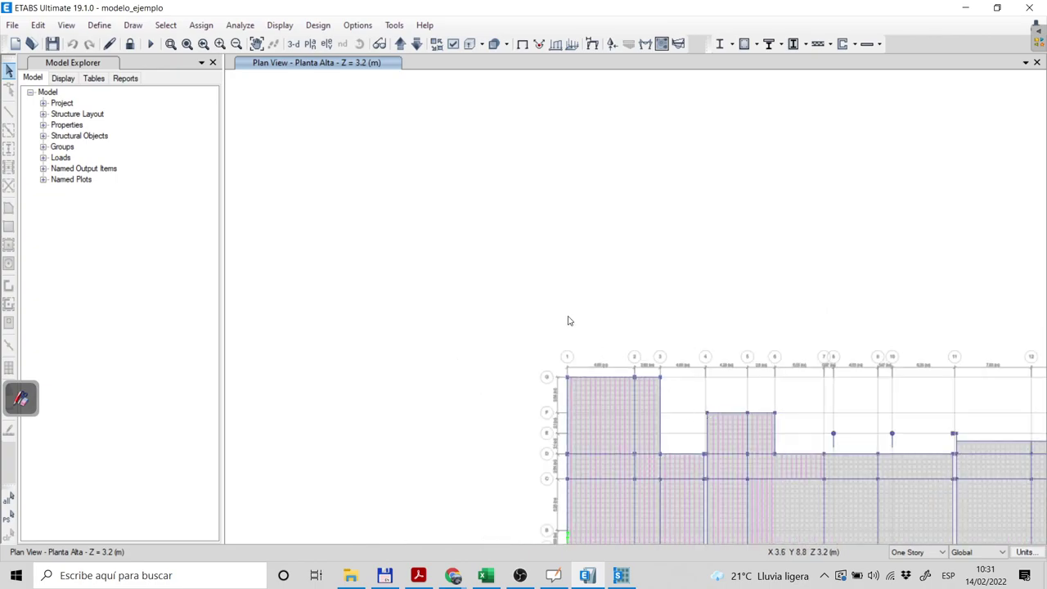
scroll(571, 320, down, 1)
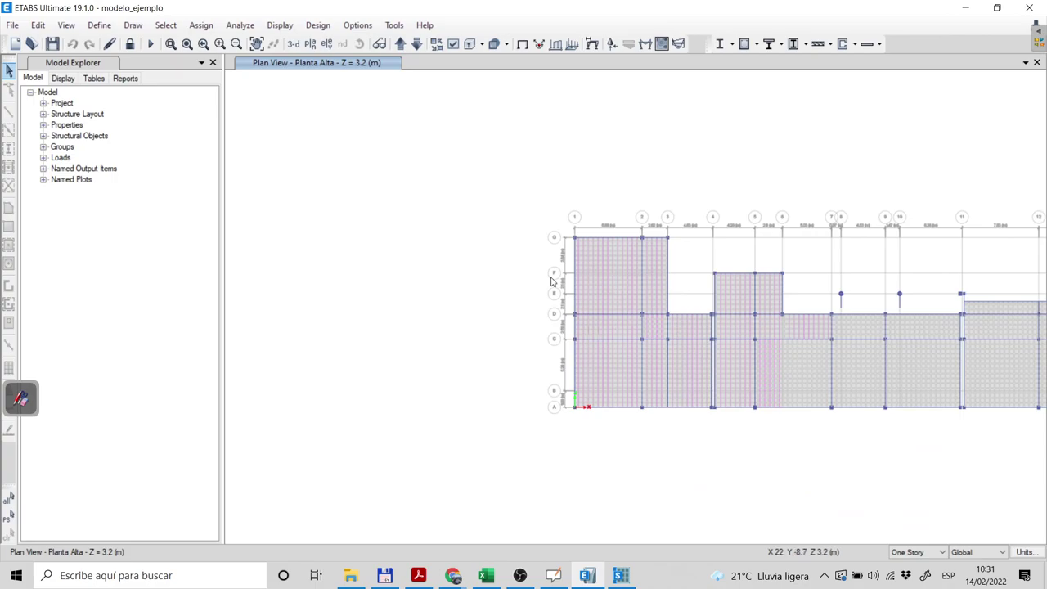
scroll(527, 292, down, 1)
scroll(487, 381, down, 1)
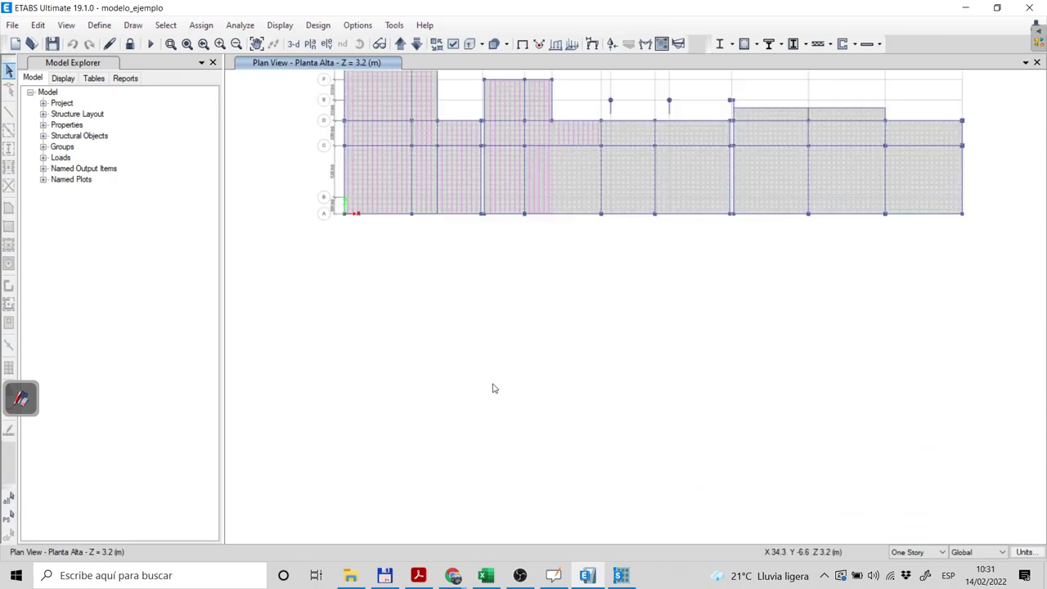
scroll(565, 367, down, 1)
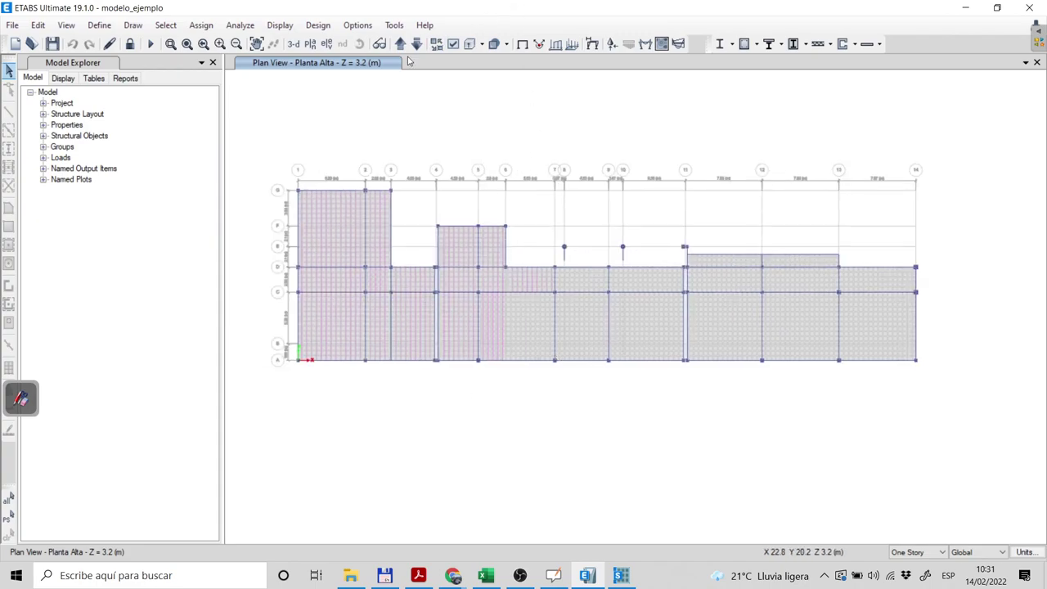
click(310, 43)
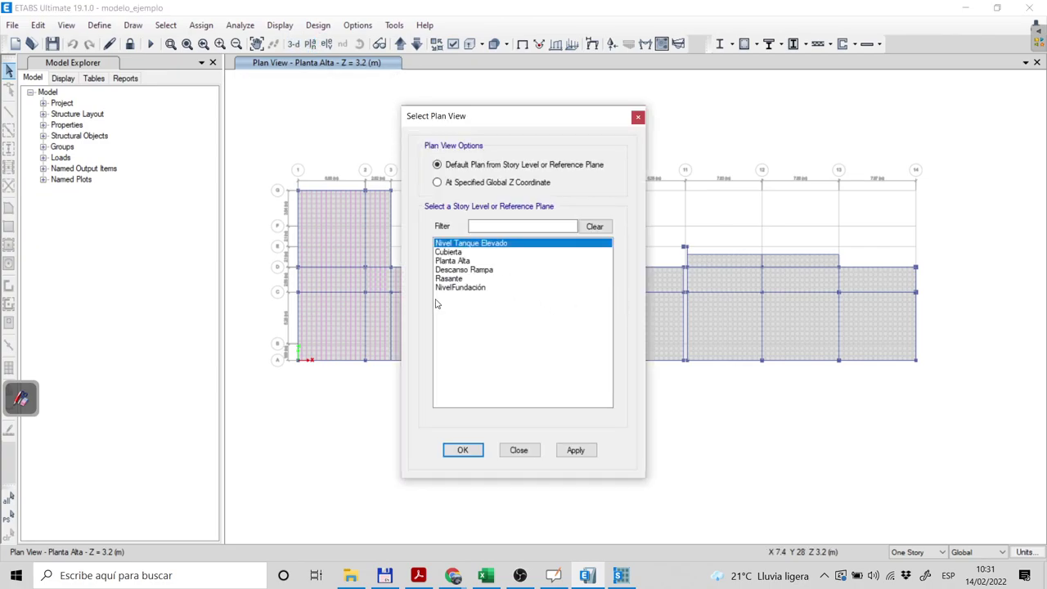
click(450, 290)
click(462, 454)
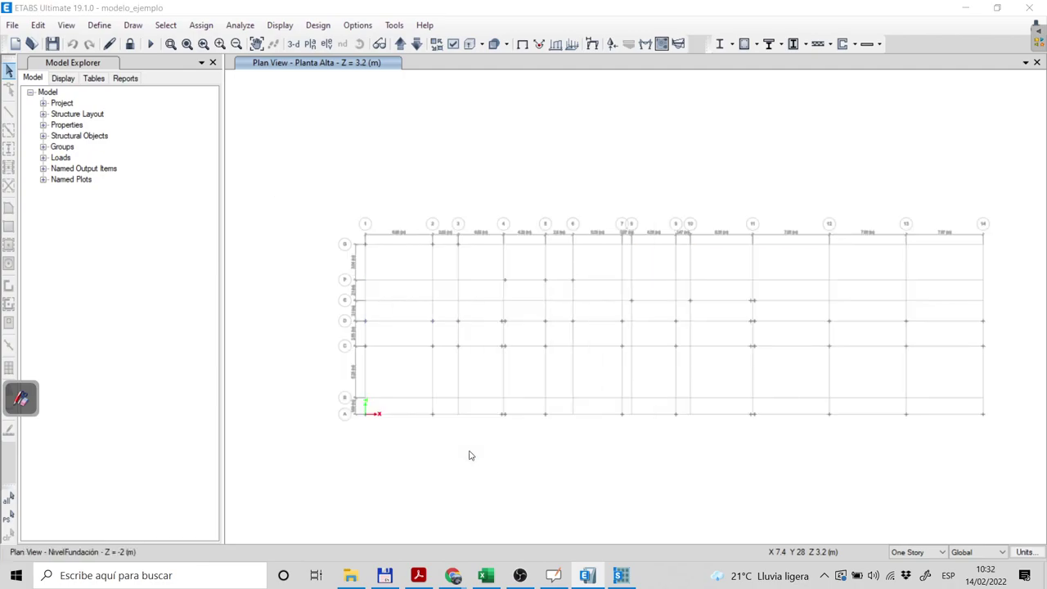
Display the Fz, Mx and My restraint reactions for the UDCon10 combination in the foundation plan.
click(612, 45)
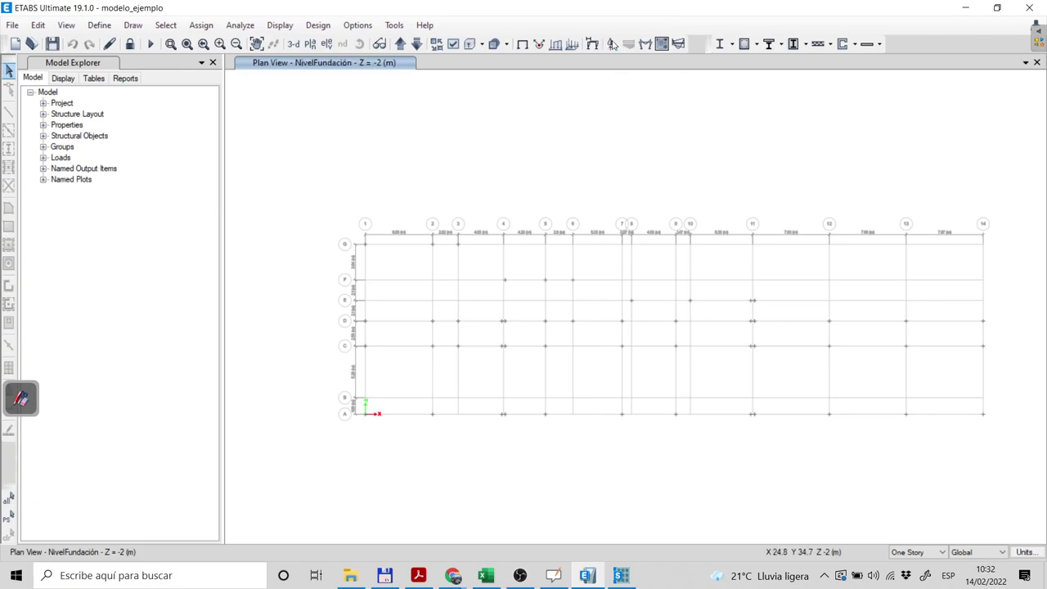
click(612, 45)
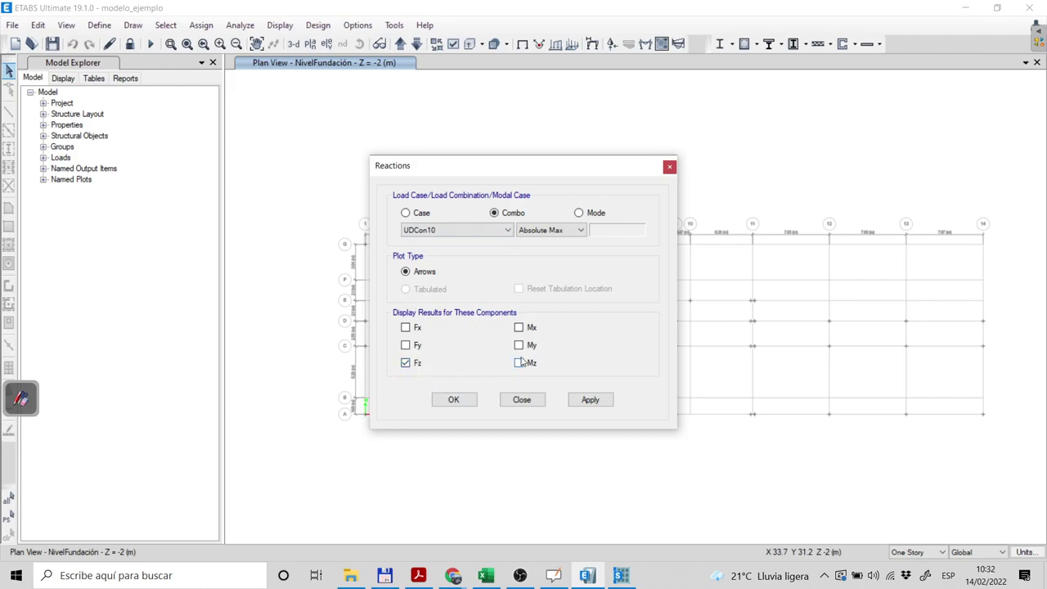
click(521, 328)
click(520, 346)
click(452, 400)
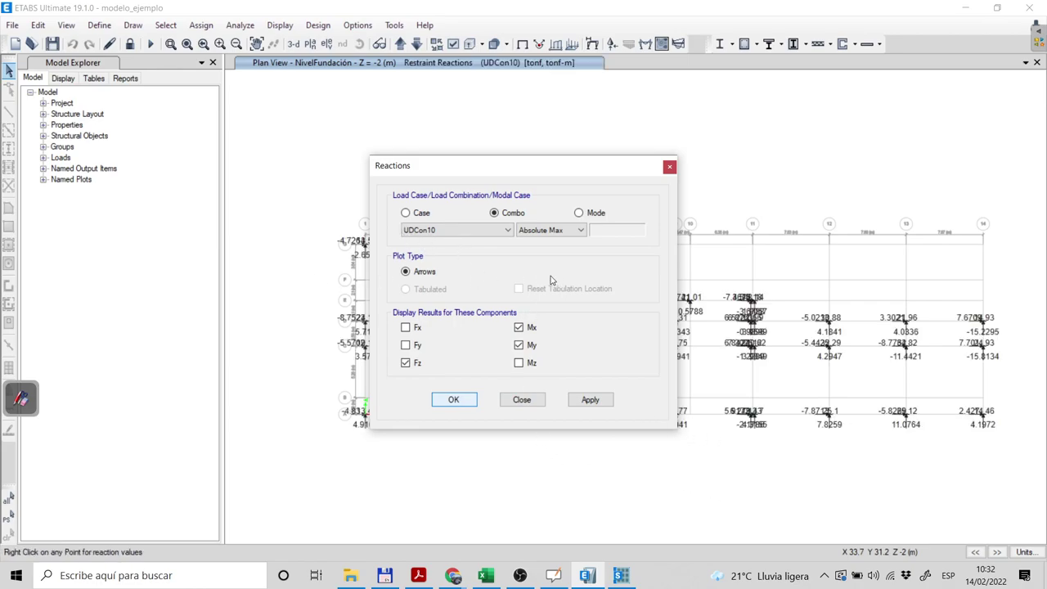
Examine the foundation plan's reactions, especially those at the support on grid intersection 1-G.
right_click(357, 244)
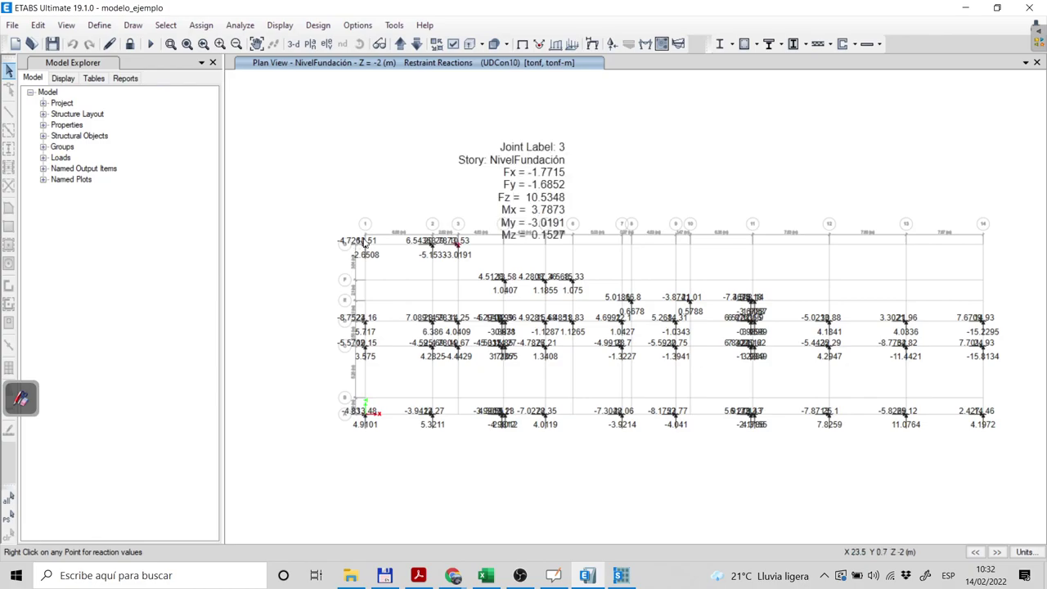
scroll(360, 249, up, 1)
scroll(375, 258, up, 1)
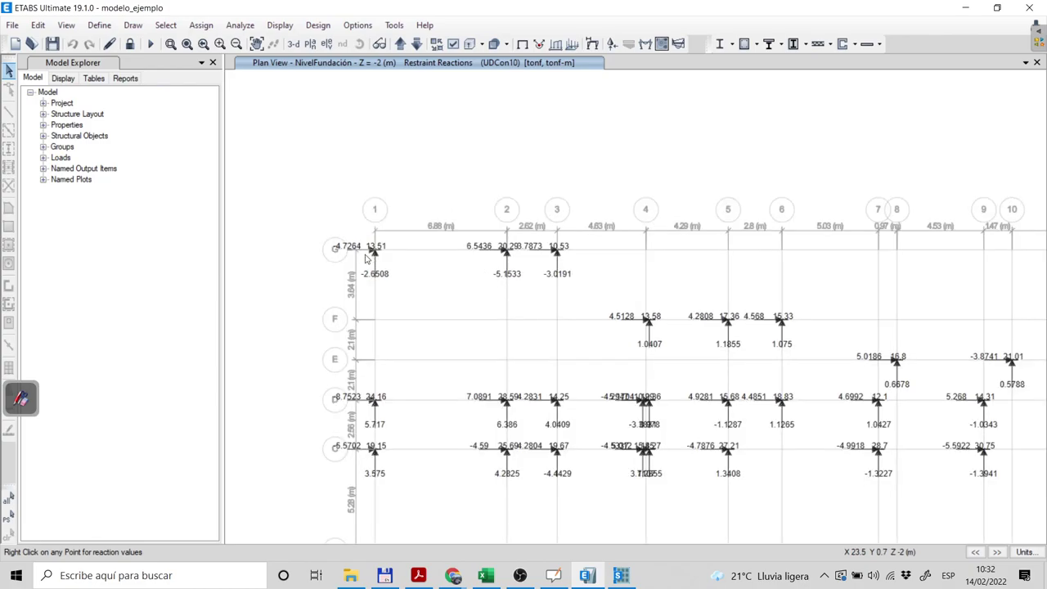
scroll(351, 282, up, 3)
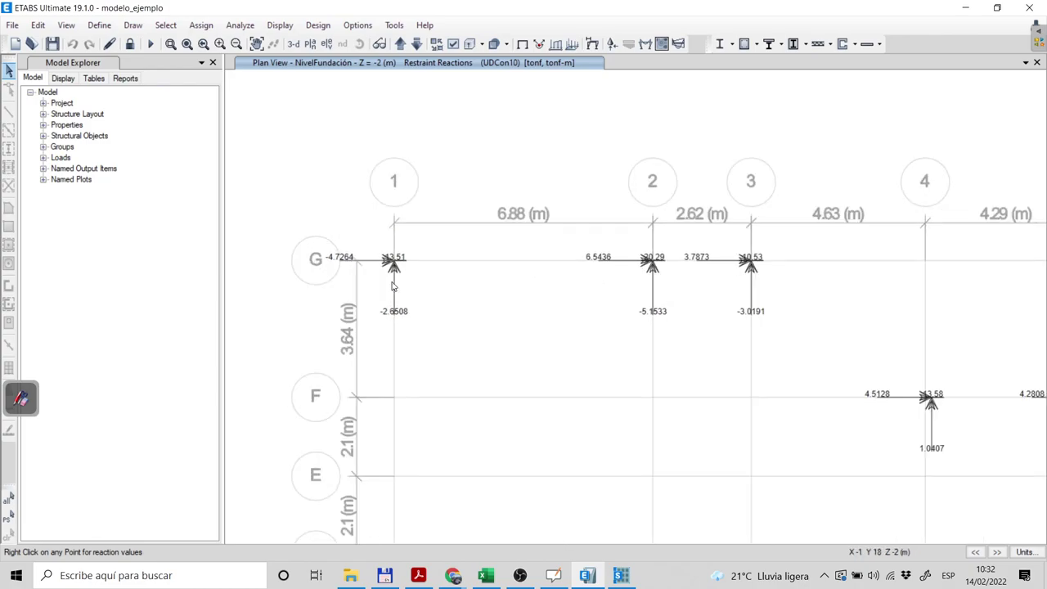
scroll(401, 299, up, 3)
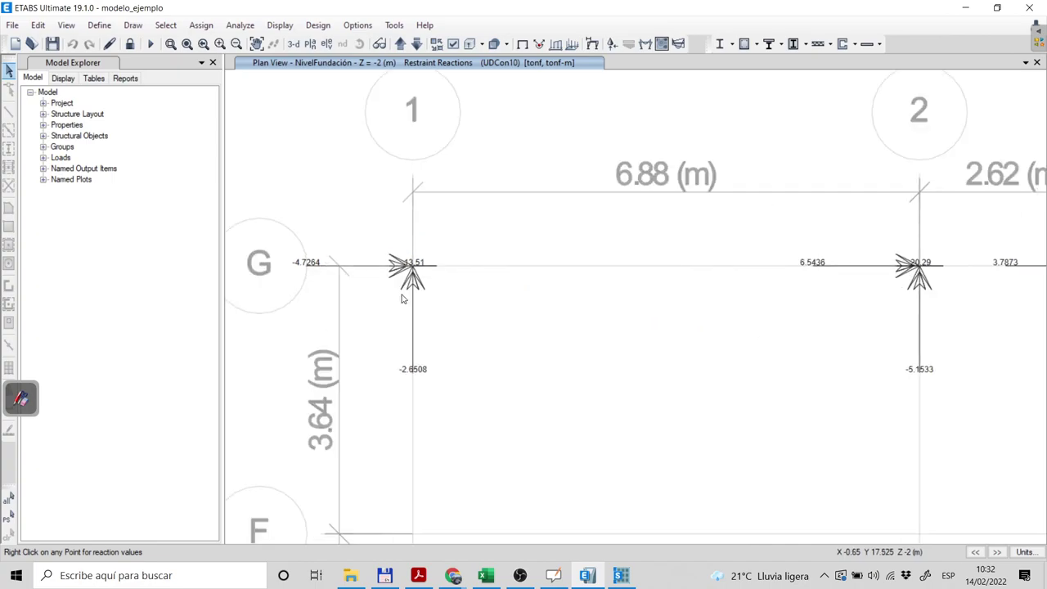
scroll(442, 274, up, 1)
scroll(475, 285, up, 1)
scroll(547, 297, up, 1)
scroll(813, 353, up, 1)
scroll(878, 317, up, 1)
scroll(879, 316, up, 1)
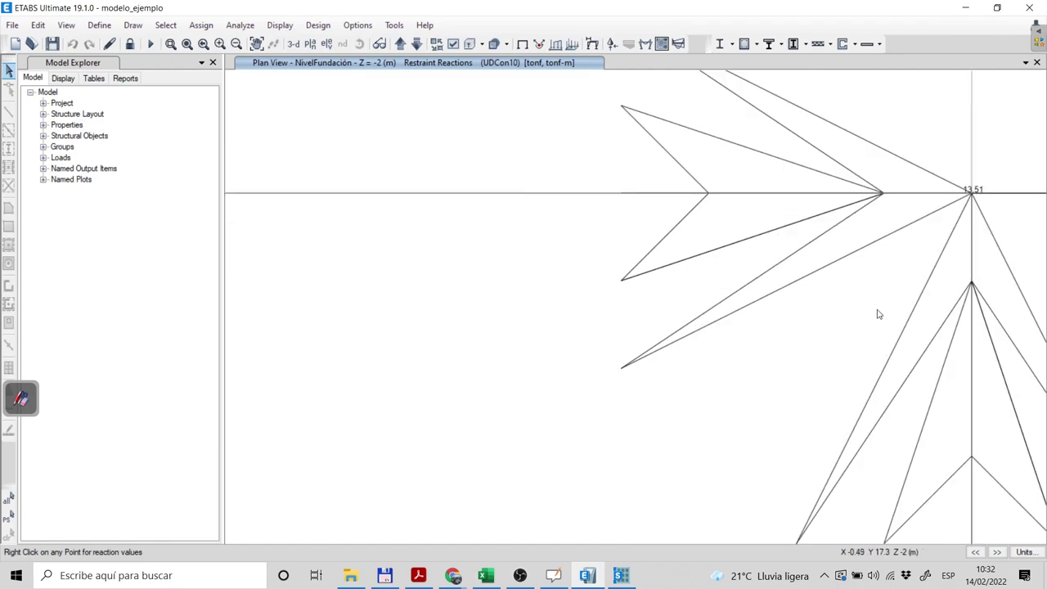
scroll(409, 337, down, 1)
scroll(412, 337, down, 1)
scroll(480, 338, down, 1)
scroll(484, 334, down, 1)
scroll(598, 369, down, 1)
scroll(599, 384, down, 1)
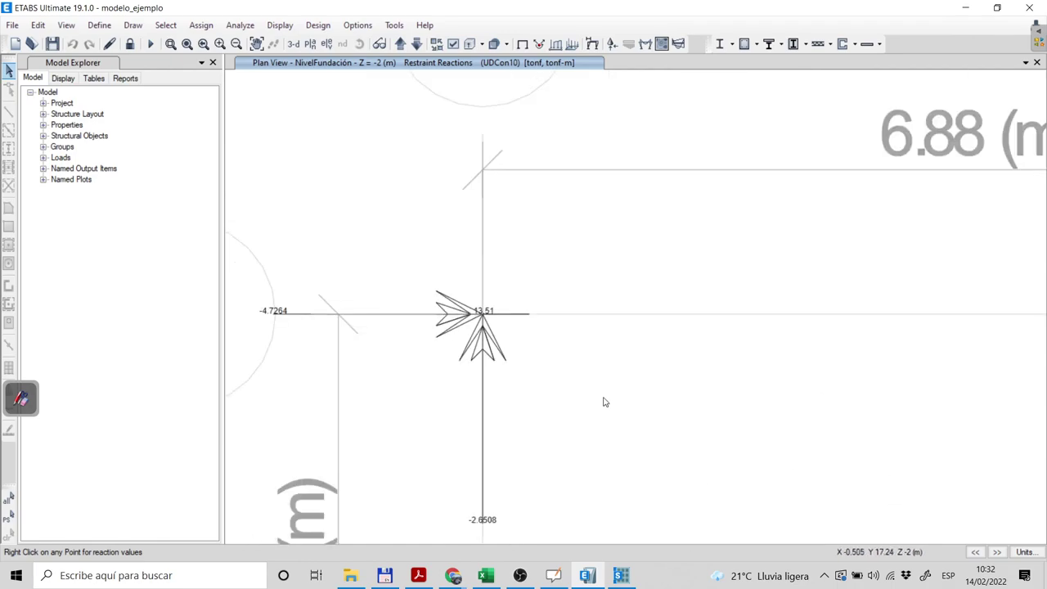
scroll(461, 528, down, 1)
scroll(372, 480, down, 1)
scroll(439, 390, down, 1)
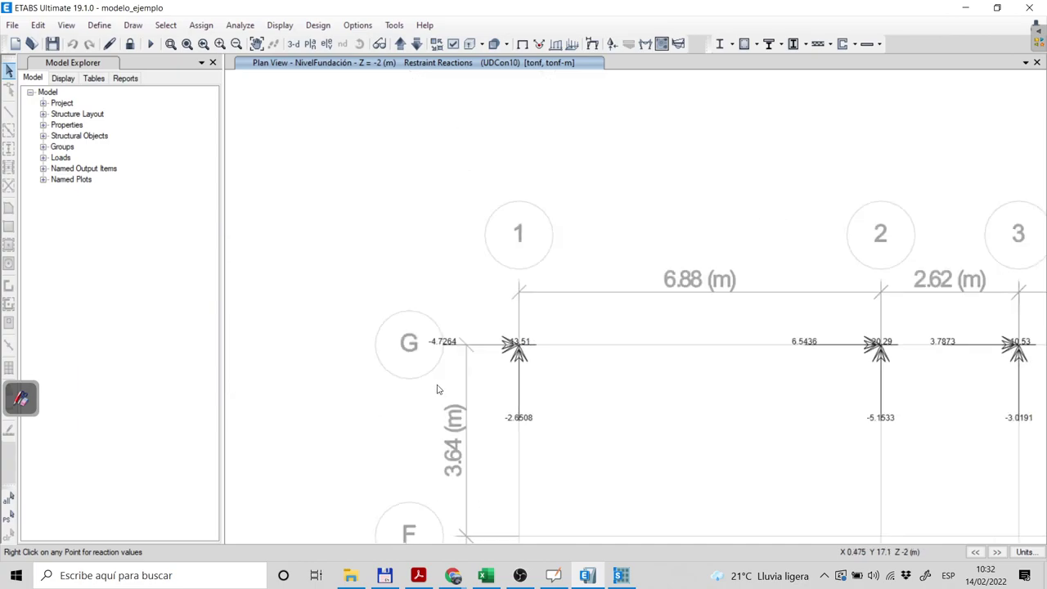
scroll(379, 348, down, 1)
middle_drag(669, 494, 618, 414)
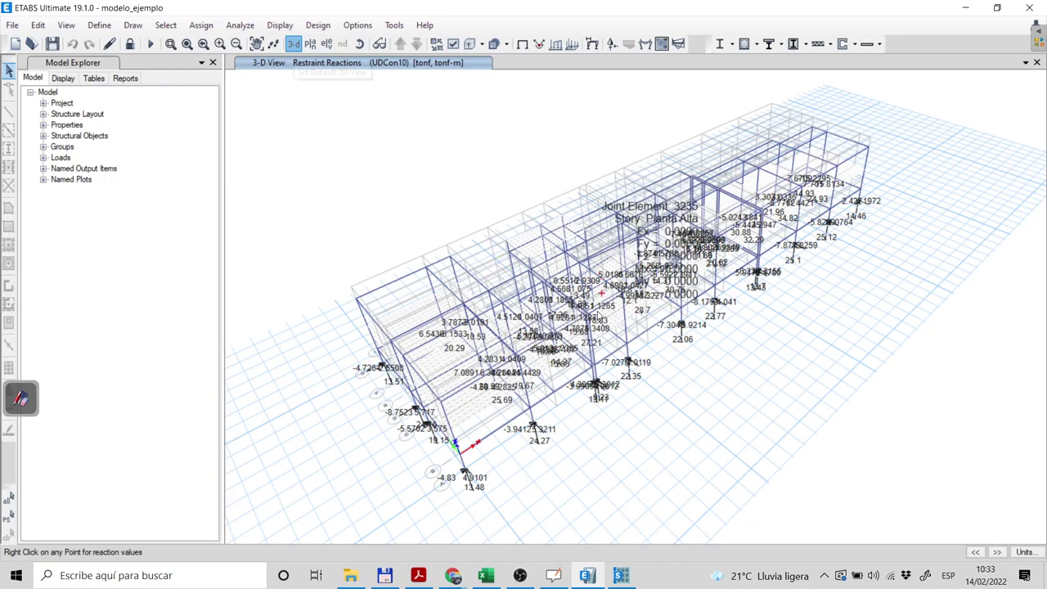
Inspect the reaction arrows at support 1-G in the 3-D view and compare its location with the grid in SAFE.
scroll(364, 396, up, 5)
scroll(364, 395, up, 4)
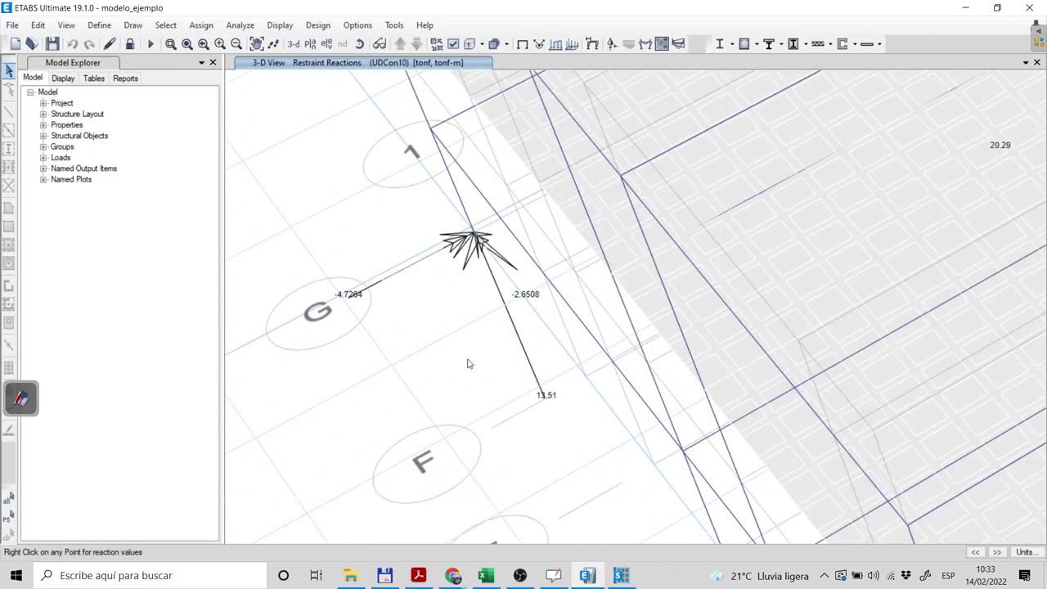
scroll(526, 301, up, 3)
scroll(605, 385, down, 3)
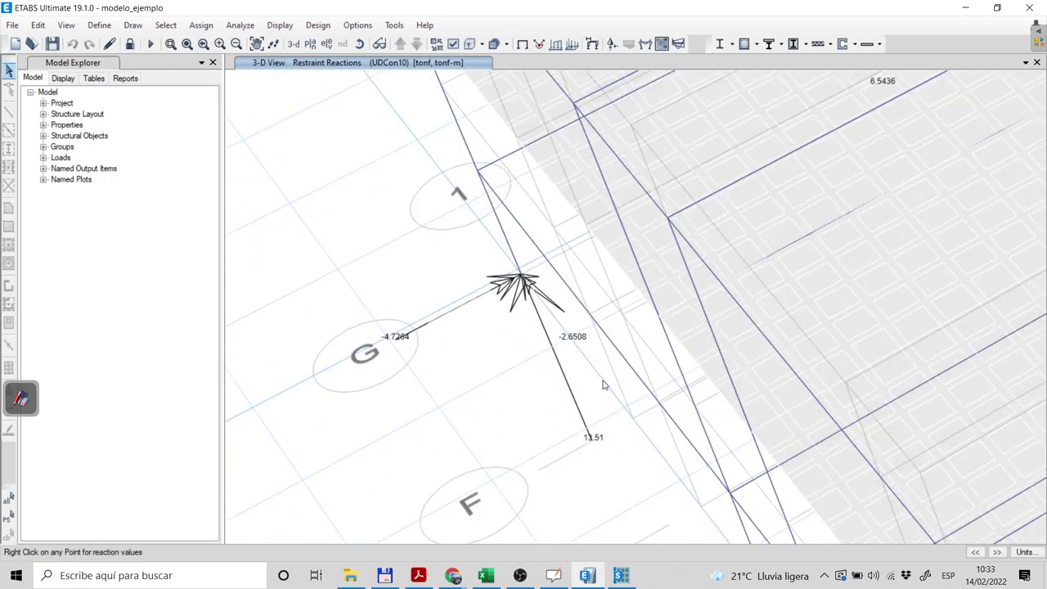
scroll(401, 356, up, 5)
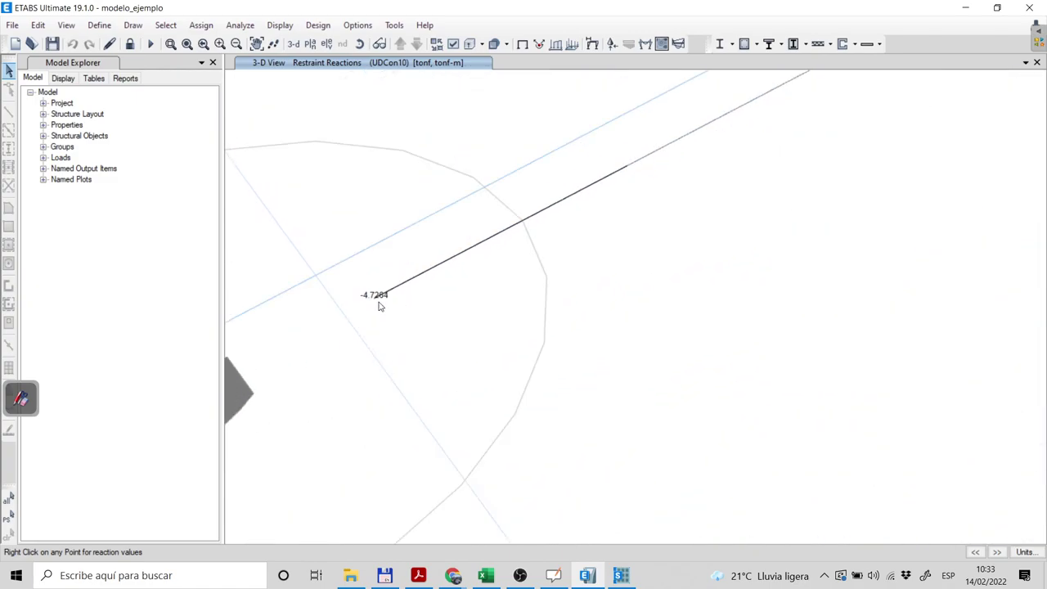
scroll(378, 306, down, 3)
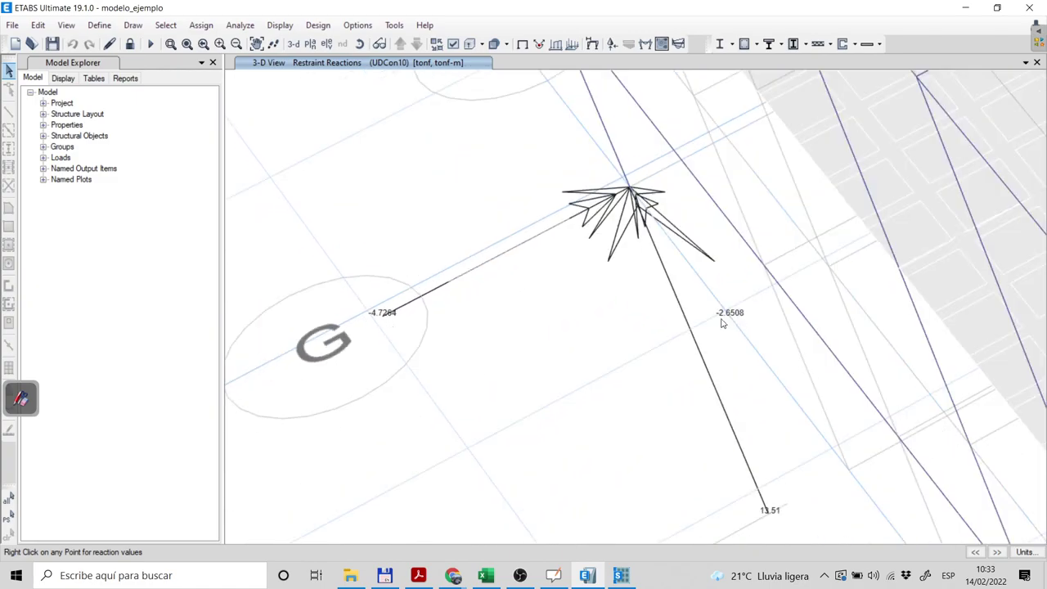
middle_drag(755, 444, 733, 385)
middle_drag(757, 466, 733, 463)
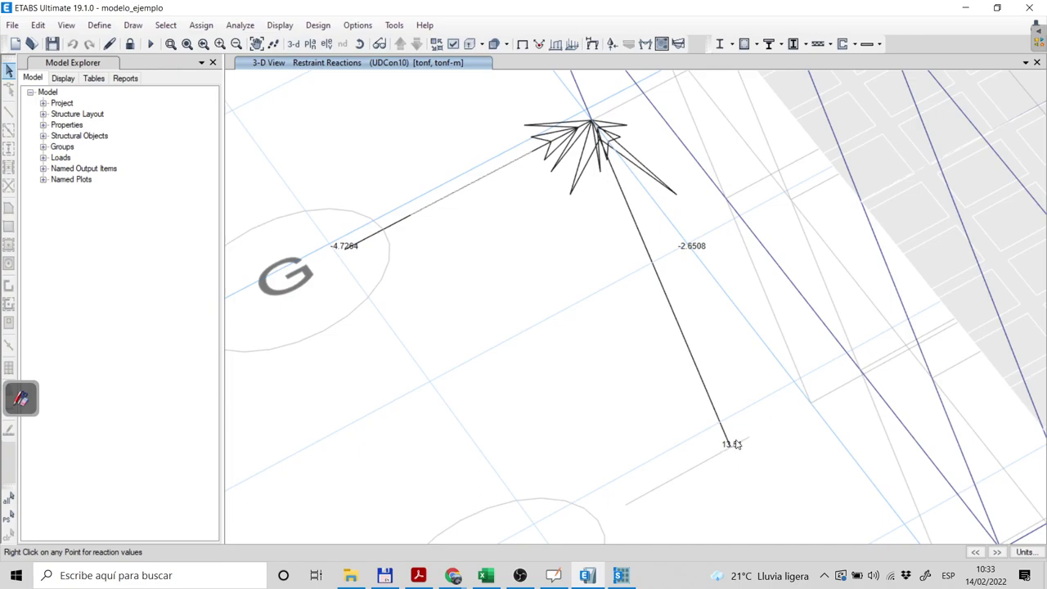
click(622, 579)
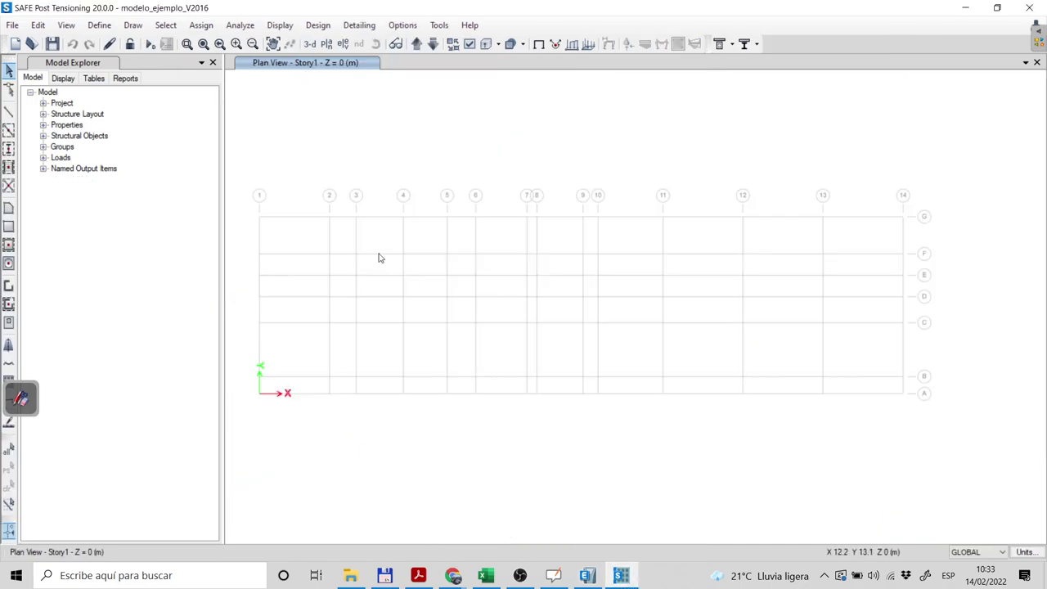
click(586, 575)
scroll(693, 384, down, 3)
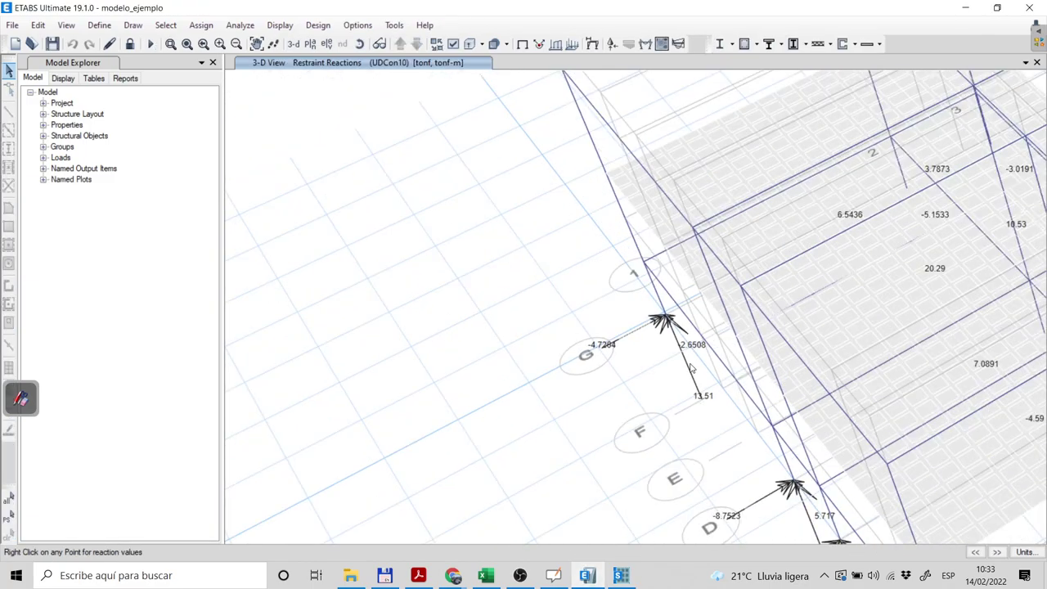
Switch to SAFE and look through the imported load patterns on the joint at grid intersection 1-G.
click(624, 576)
scroll(254, 233, up, 3)
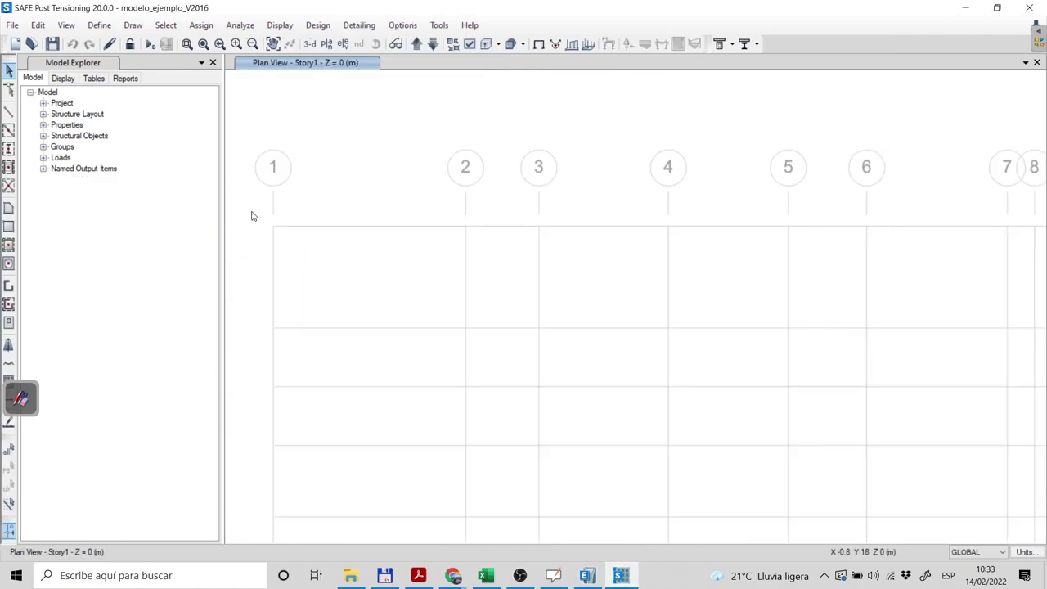
click(283, 234)
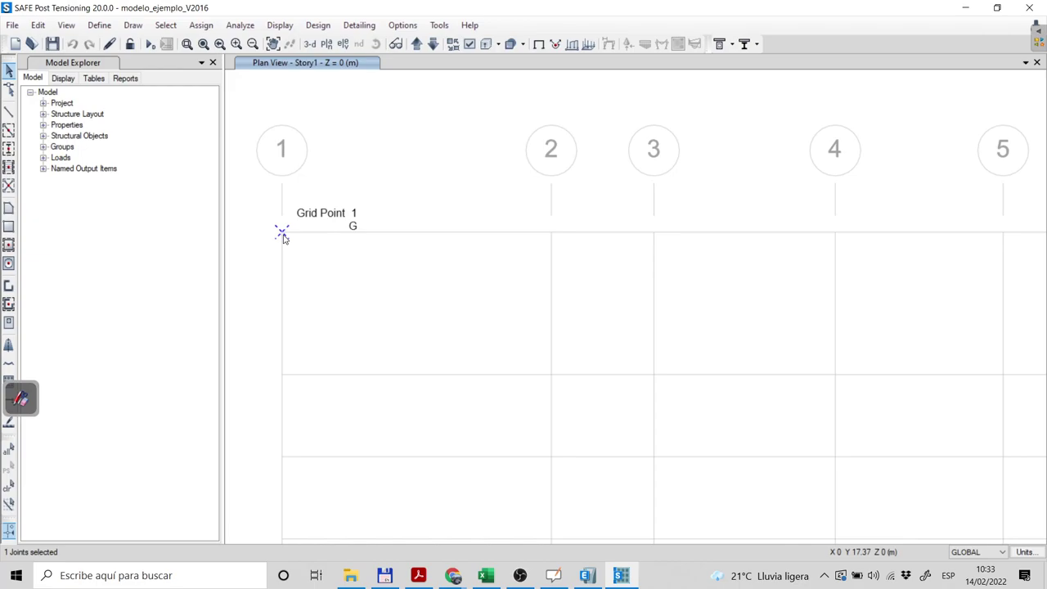
right_click(283, 236)
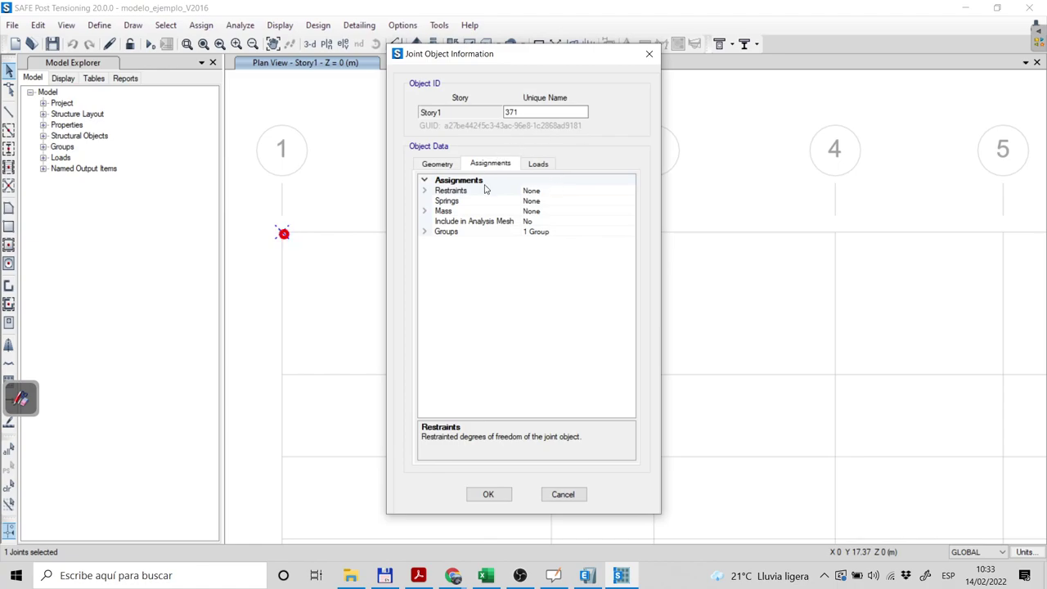
click(545, 164)
mouse_move(625, 227)
mouse_down()
mouse_move(619, 388)
mouse_move(625, 288)
mouse_move(642, 236)
mouse_up()
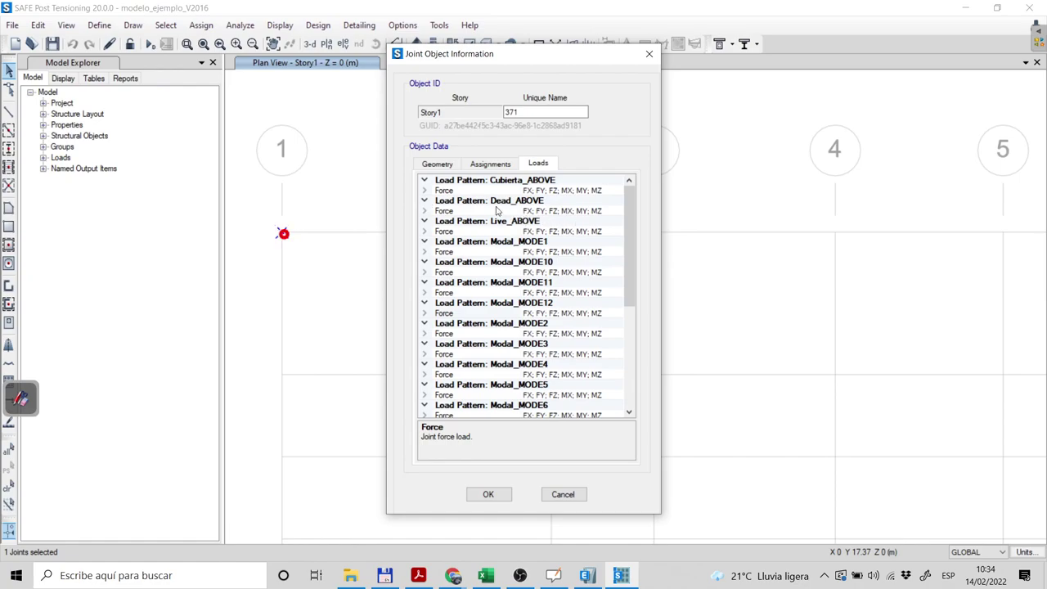
Expand the joint's Dead_ABOVE force components and check its FZ value.
click(424, 201)
click(423, 201)
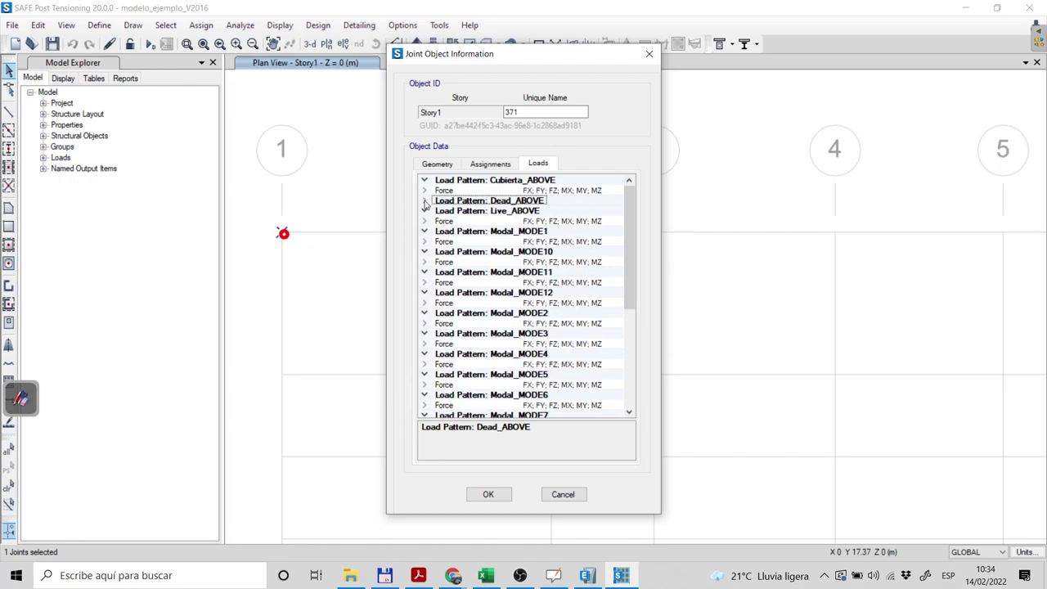
click(424, 202)
click(423, 211)
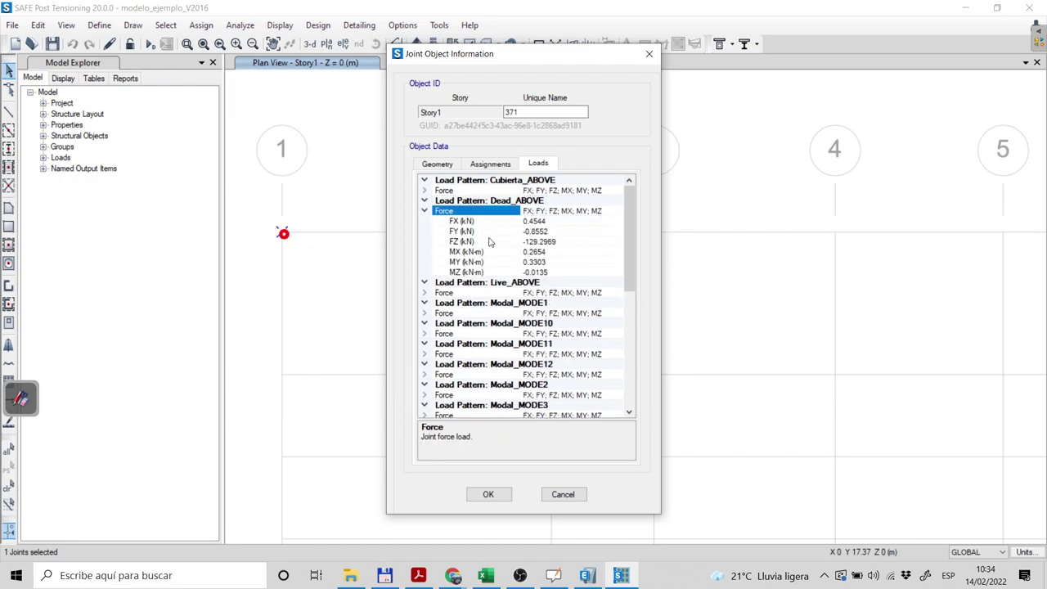
click(553, 242)
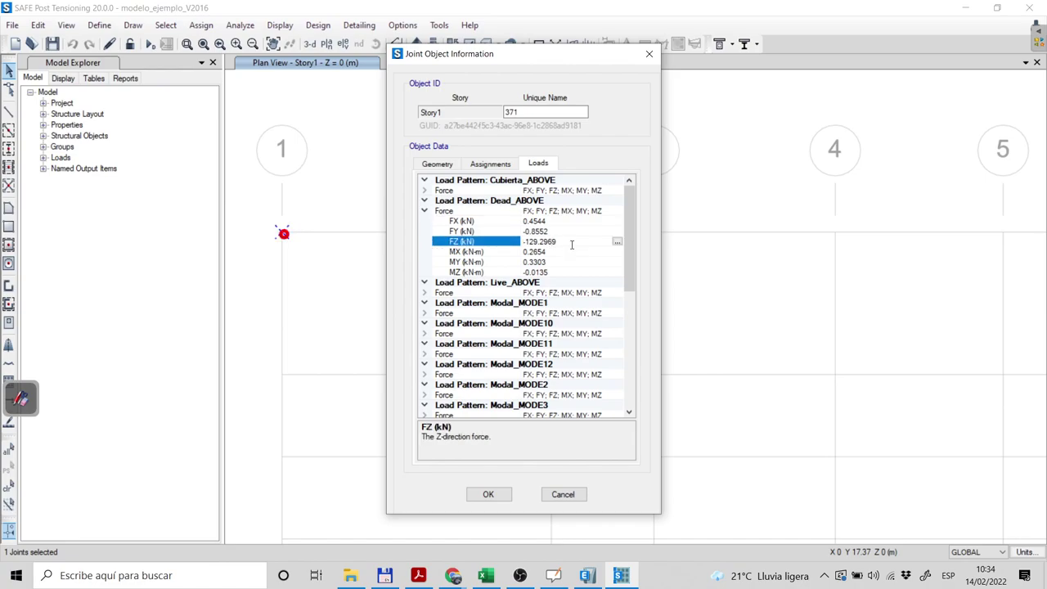
click(572, 244)
Switch to ETABS and display the restraint reactions for the Dead load case with components Fz, Mx and My.
click(590, 576)
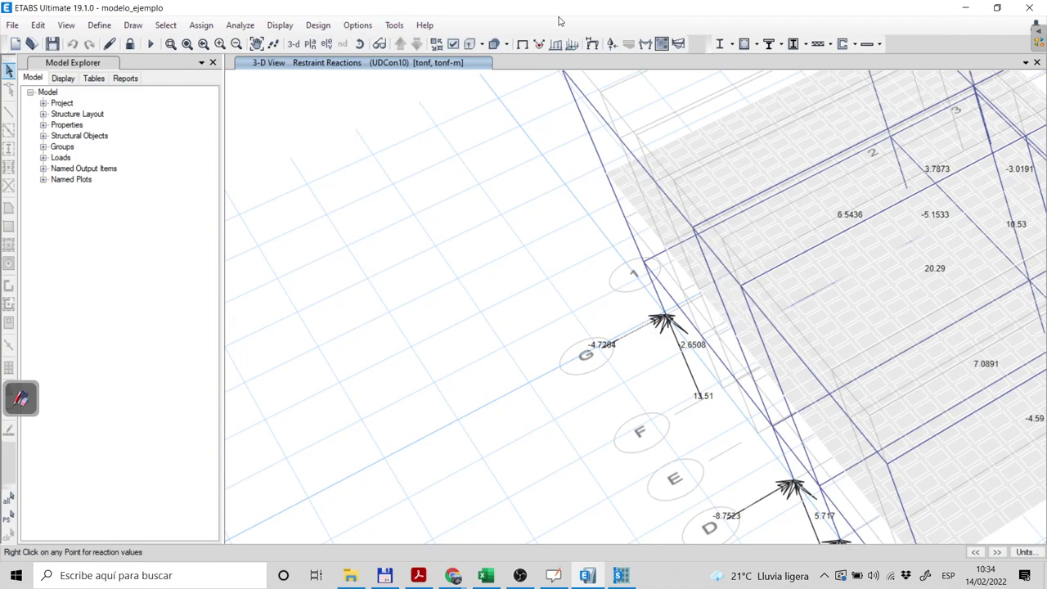
click(612, 45)
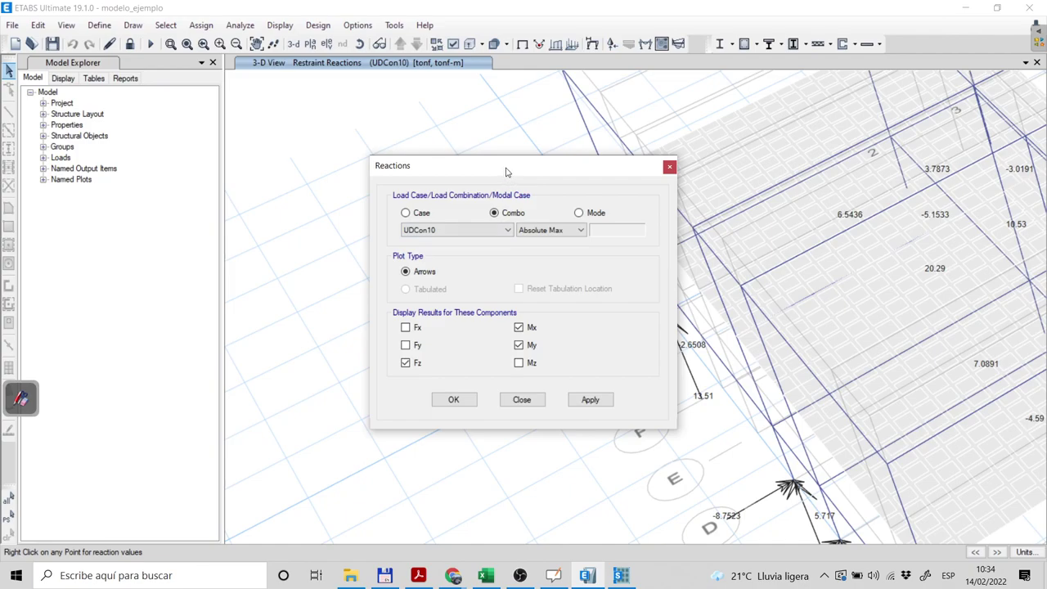
drag(506, 173, 409, 165)
click(308, 205)
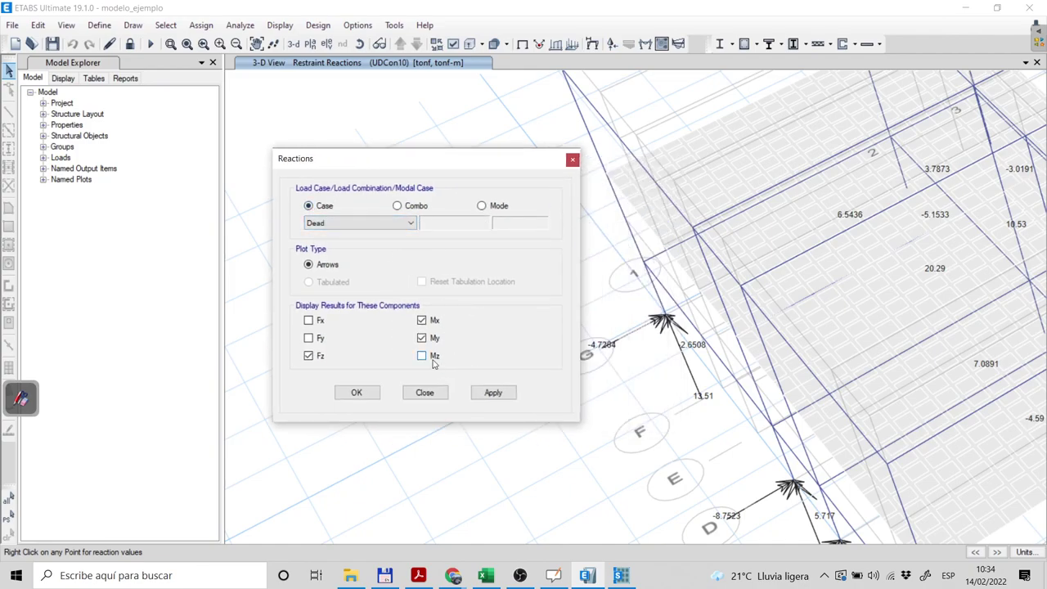
click(358, 393)
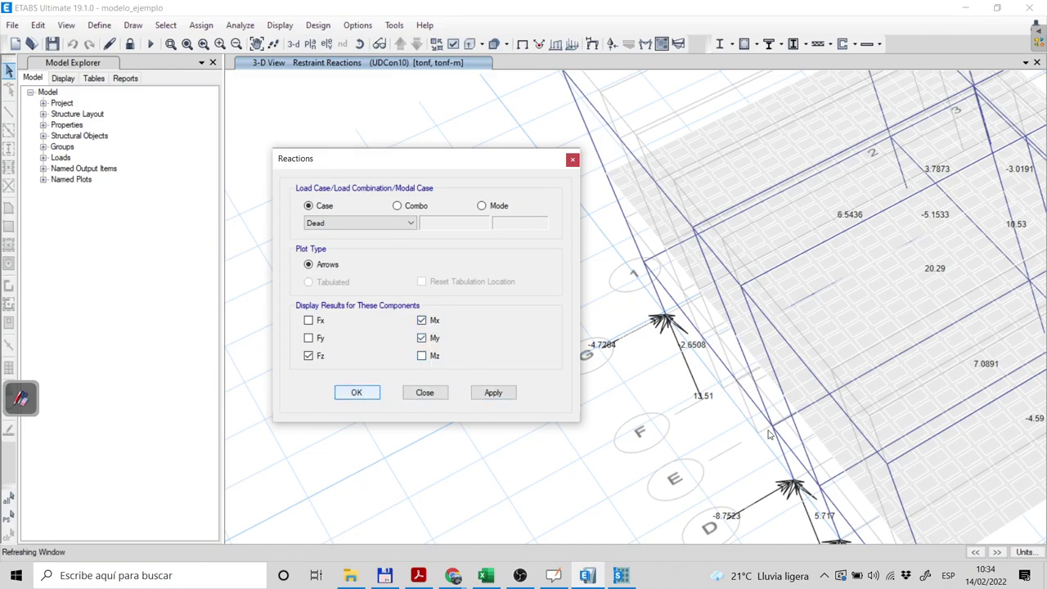
Set the display units to Metric SI Defaults and inspect the Dead reactions at support 1-G.
click(1026, 553)
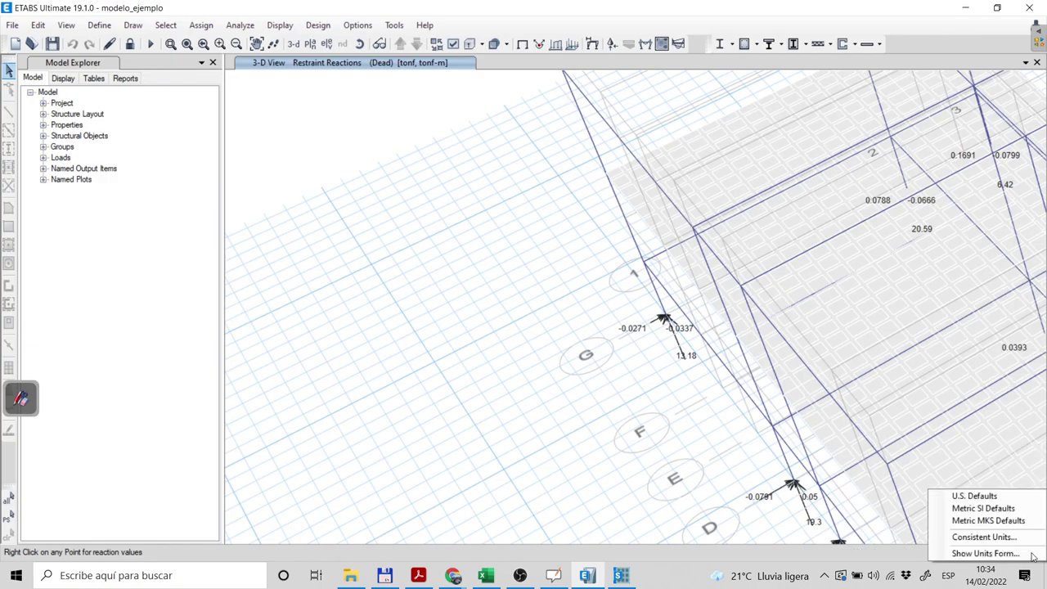
click(987, 510)
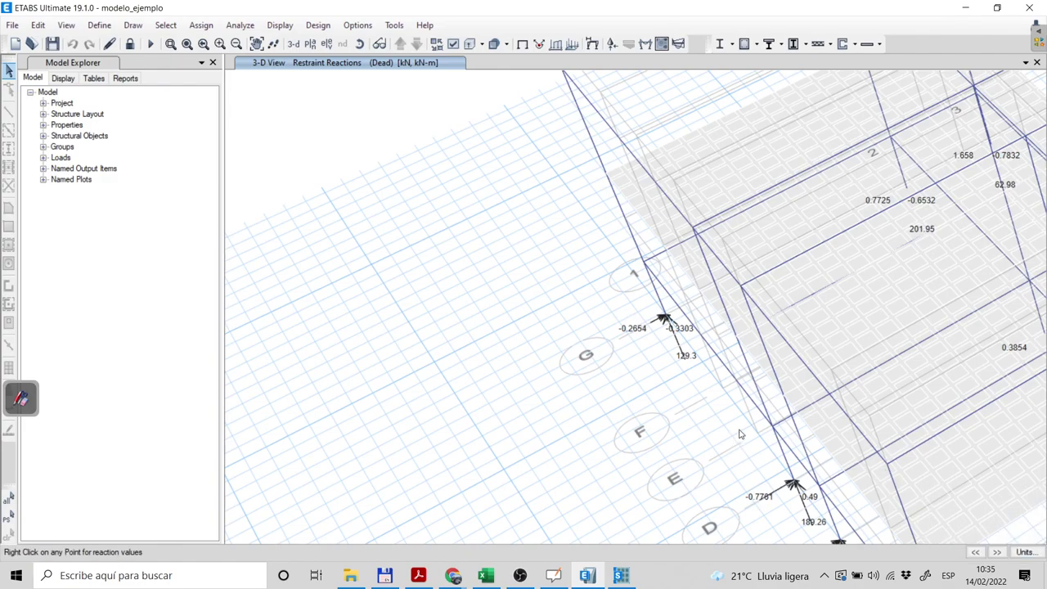
scroll(706, 349, up, 4)
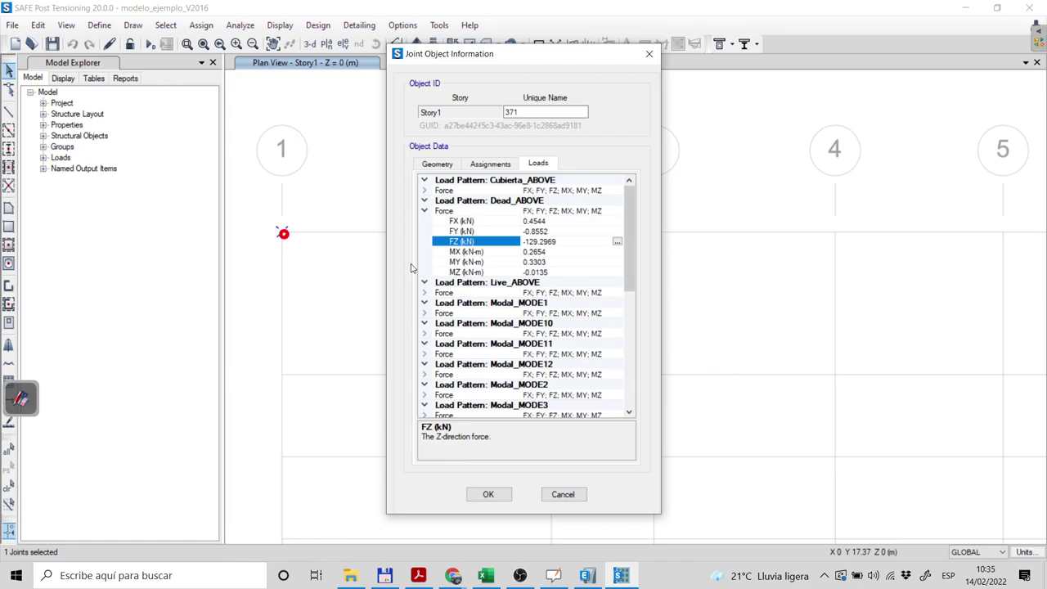
Compare the joint's Dead_ABOVE MX and MY moments in SAFE with the ETABS reactions at support 1-G.
click(535, 256)
drag(563, 253, 510, 256)
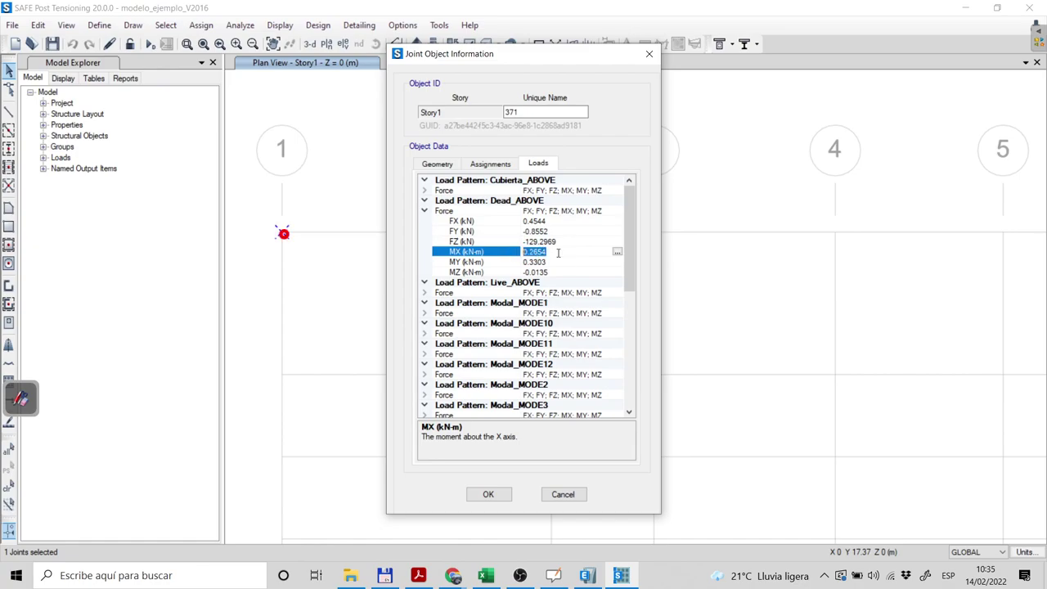
click(581, 575)
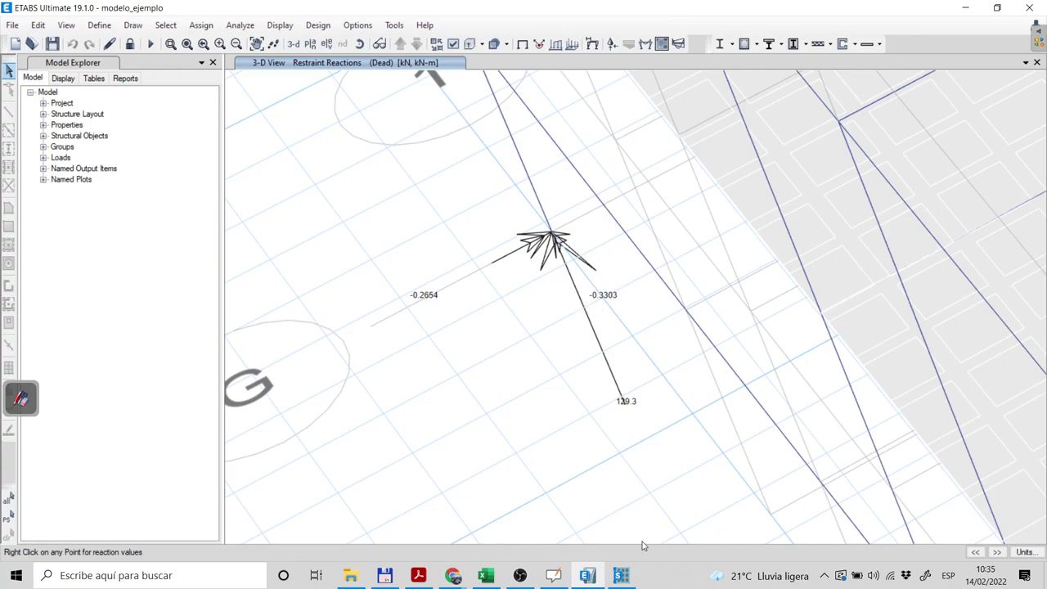
click(622, 576)
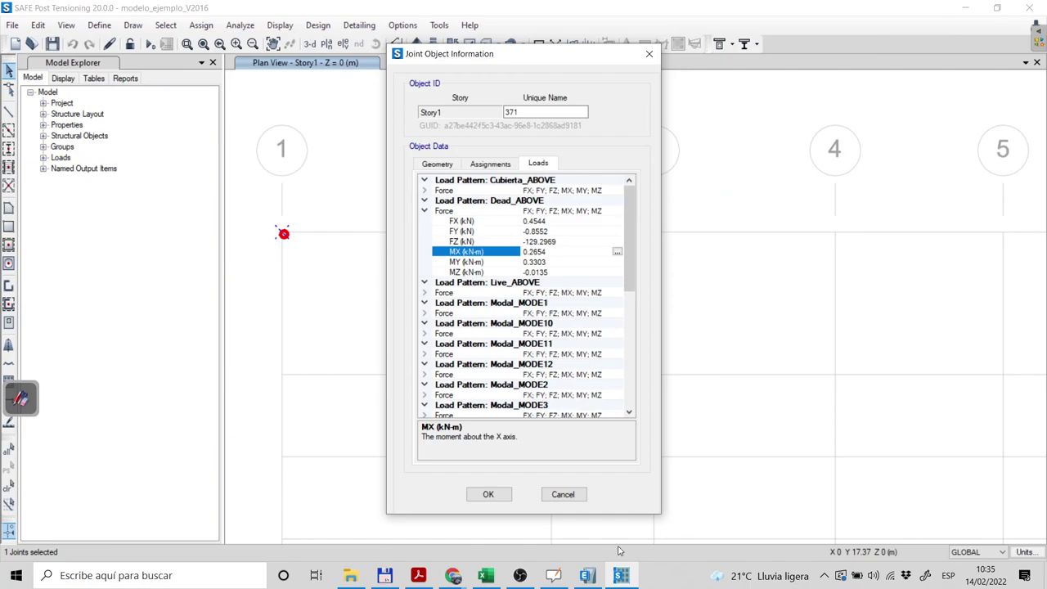
click(549, 261)
drag(549, 261, 519, 257)
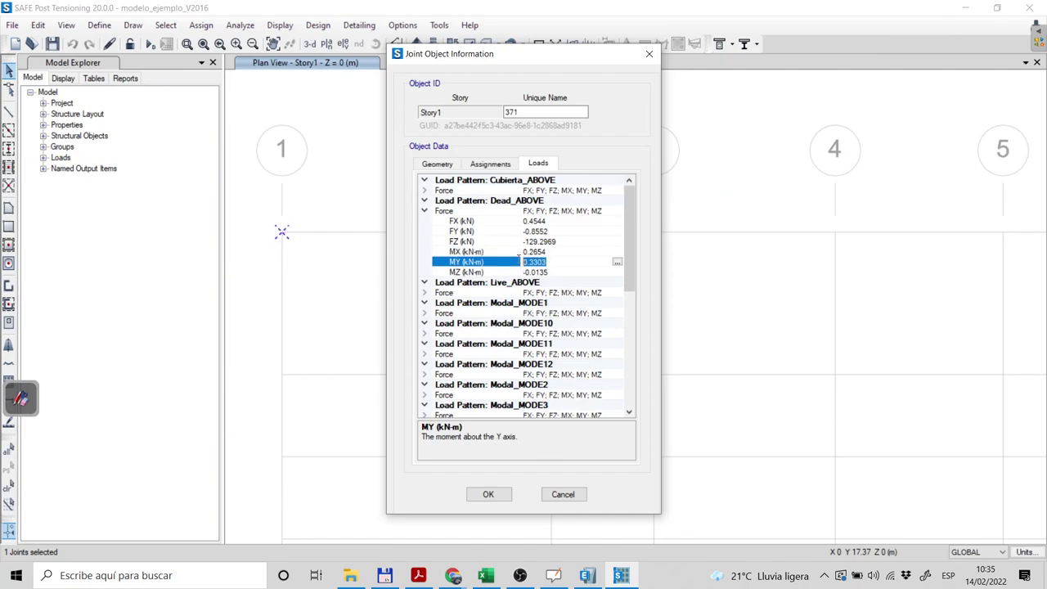
Close the joint information without changes, bring the whole grid into view and clear the joint selection.
click(564, 494)
scroll(561, 346, down, 4)
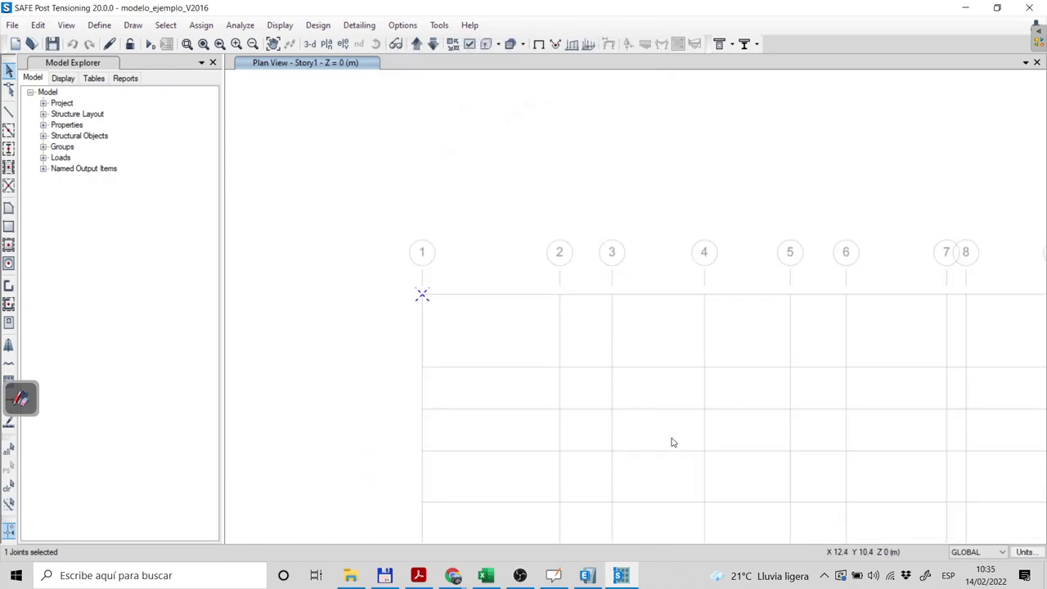
middle_drag(593, 330, 543, 273)
middle_drag(728, 414, 598, 461)
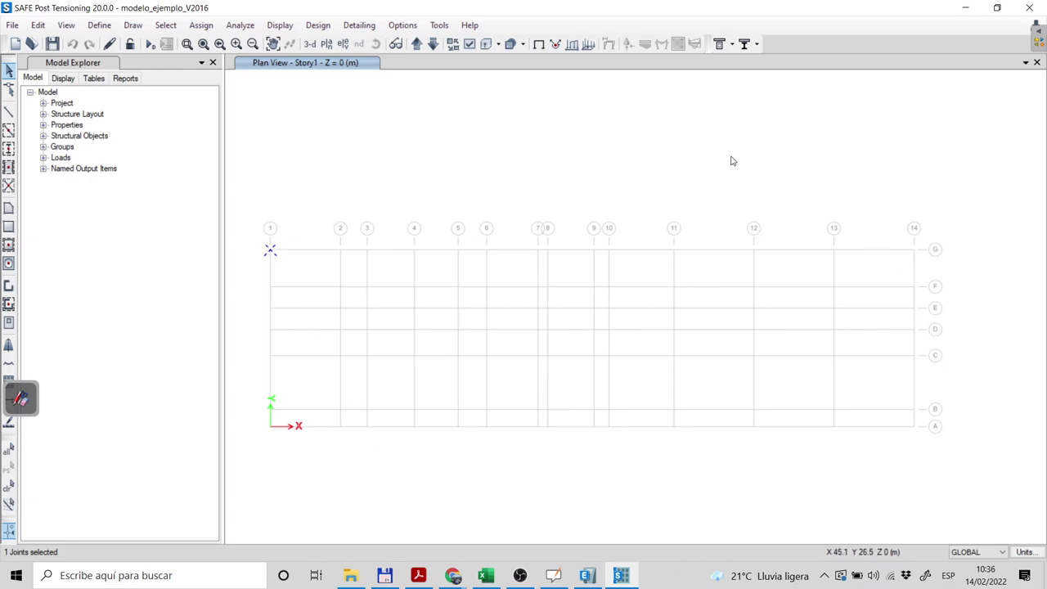
key(Escape)
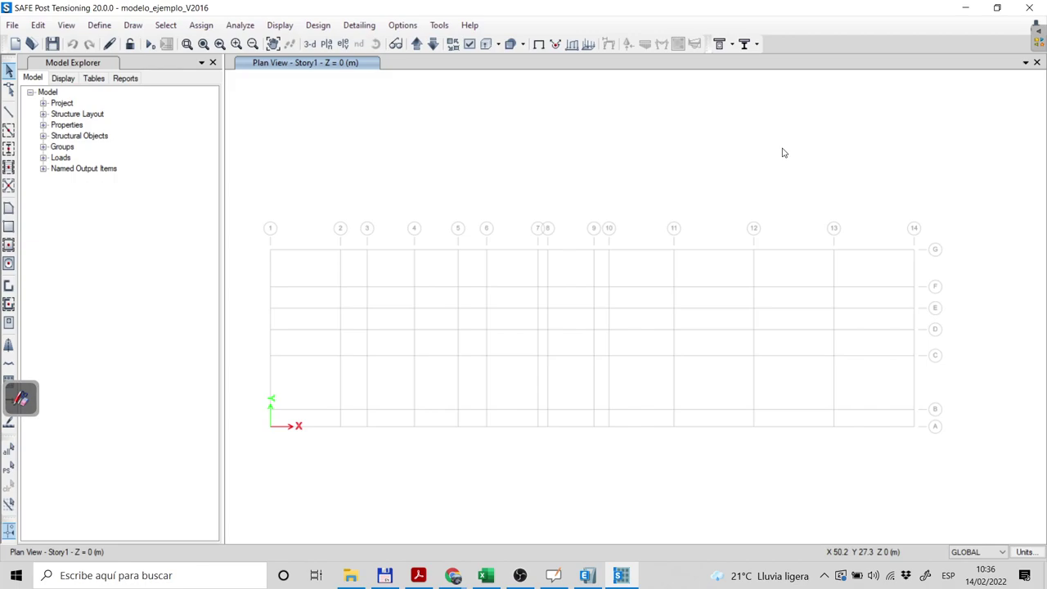
Switch to ETABS and display the restraint reactions for the SismoDinamico load case.
click(587, 575)
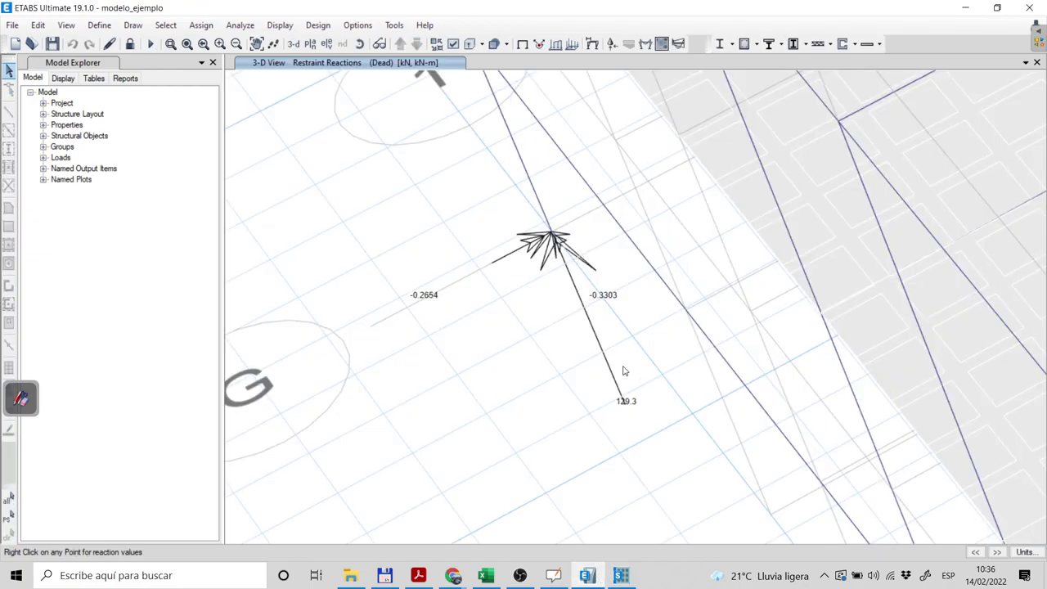
click(612, 44)
click(379, 224)
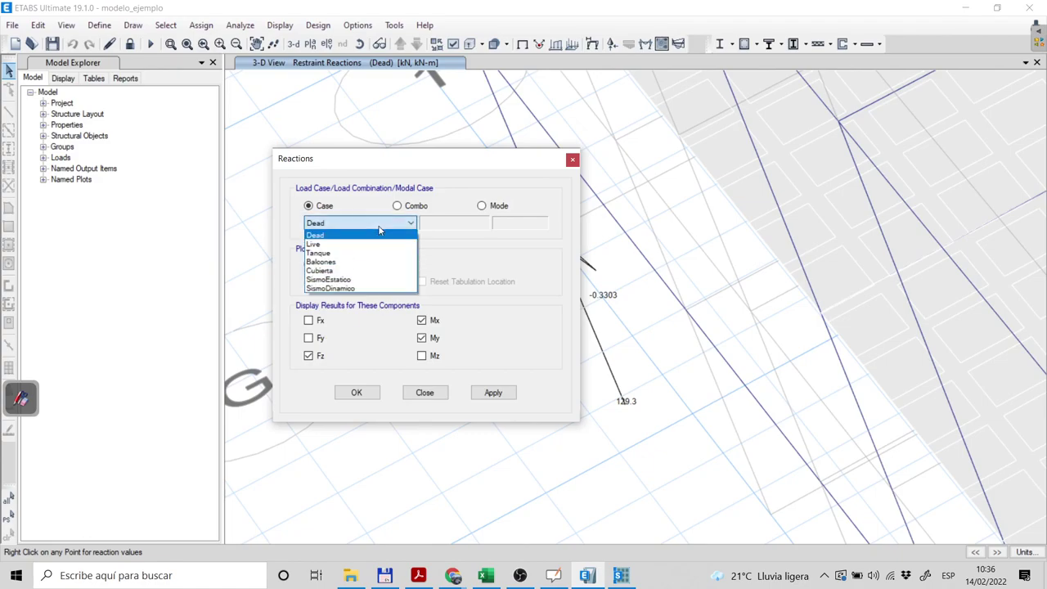
click(348, 288)
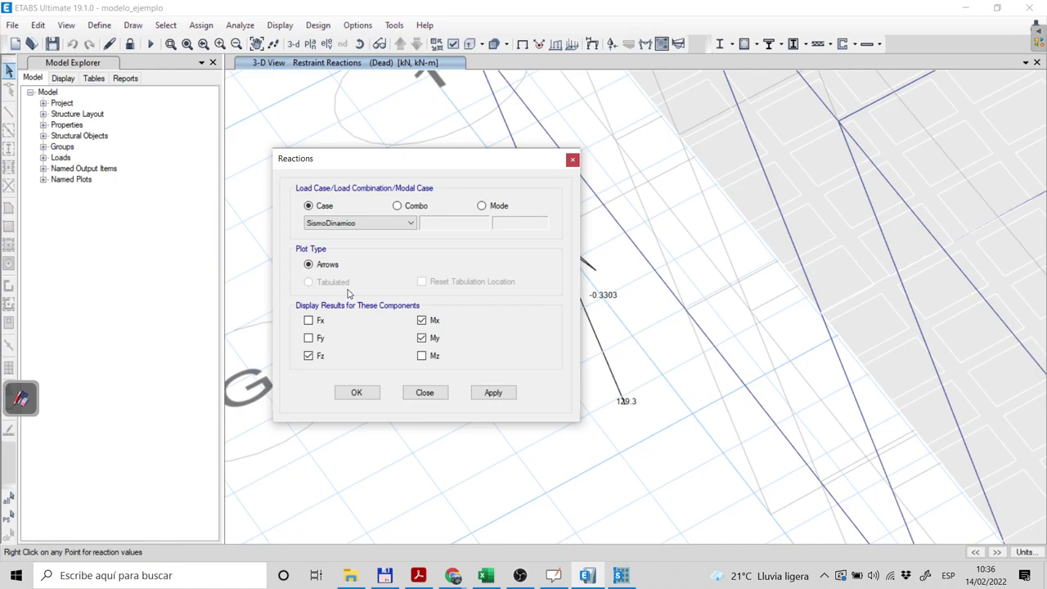
click(356, 393)
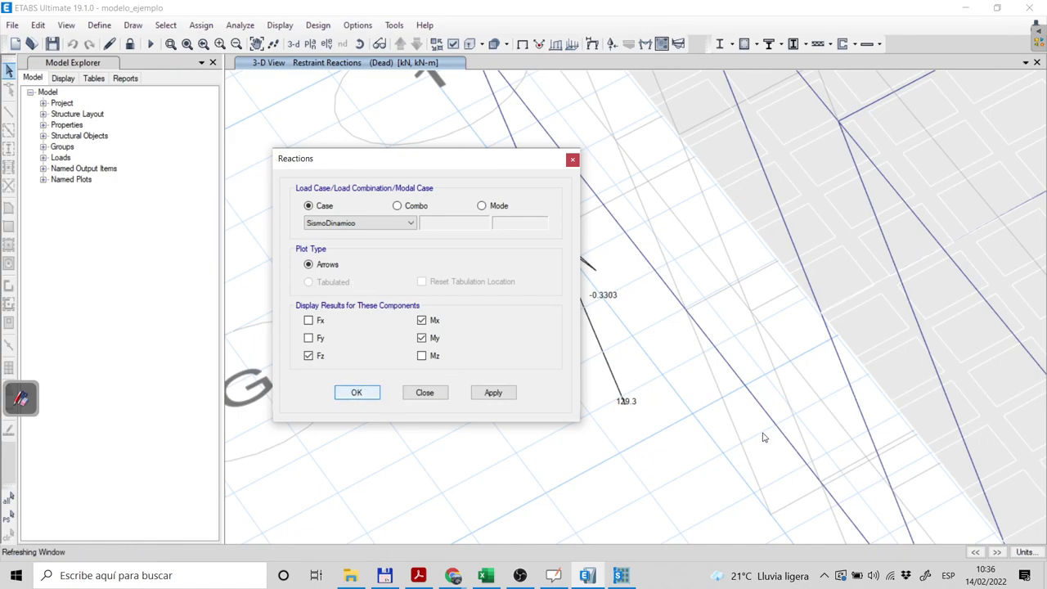
Examine the SismoDinamico reactions at support 1-G, including the full list of force and moment components at that joint.
scroll(544, 215, up, 5)
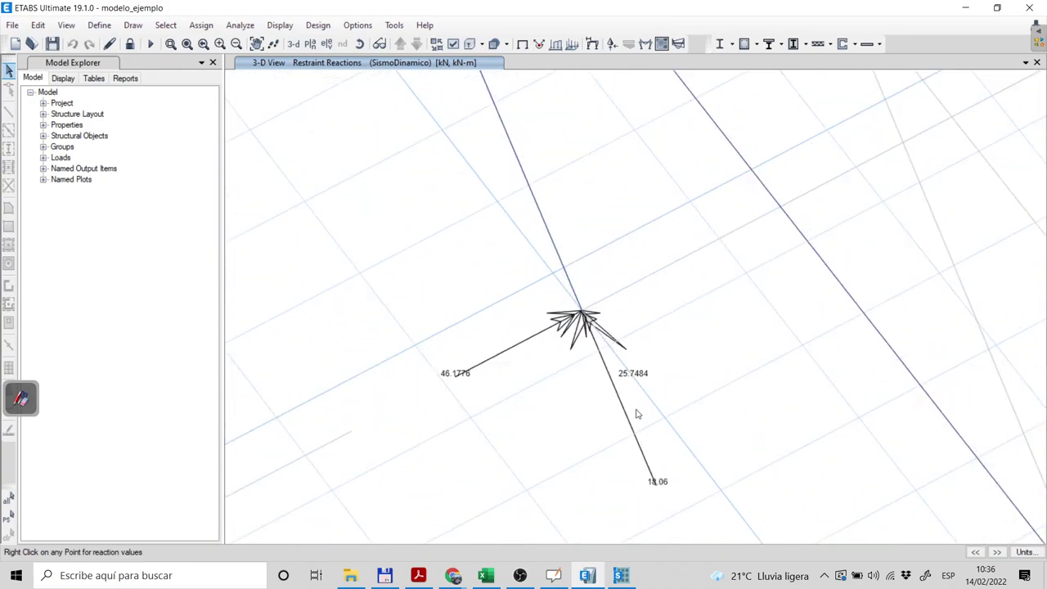
middle_drag(574, 440, 554, 418)
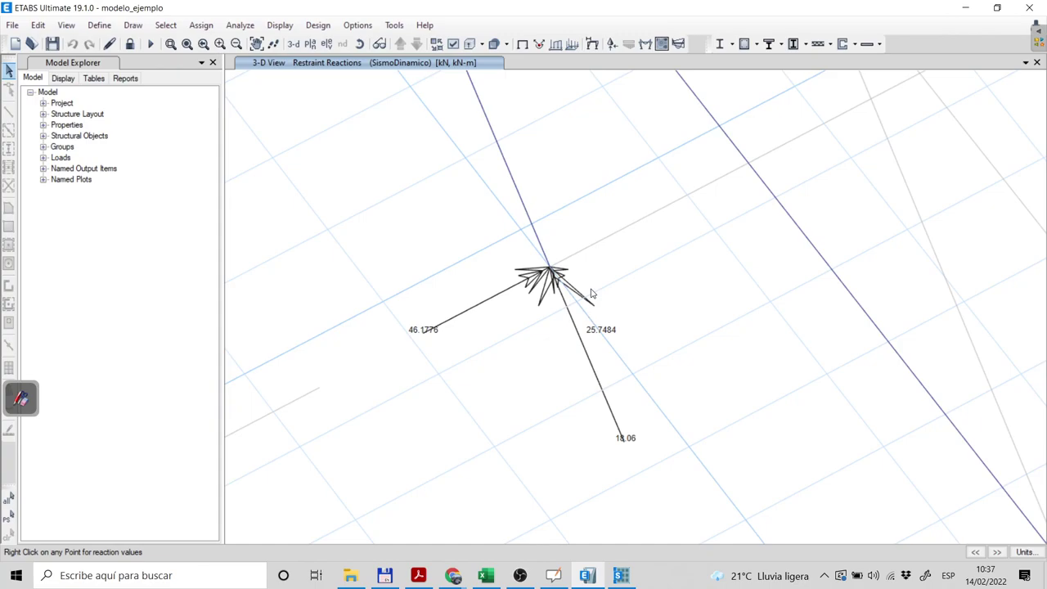
scroll(578, 369, down, 5)
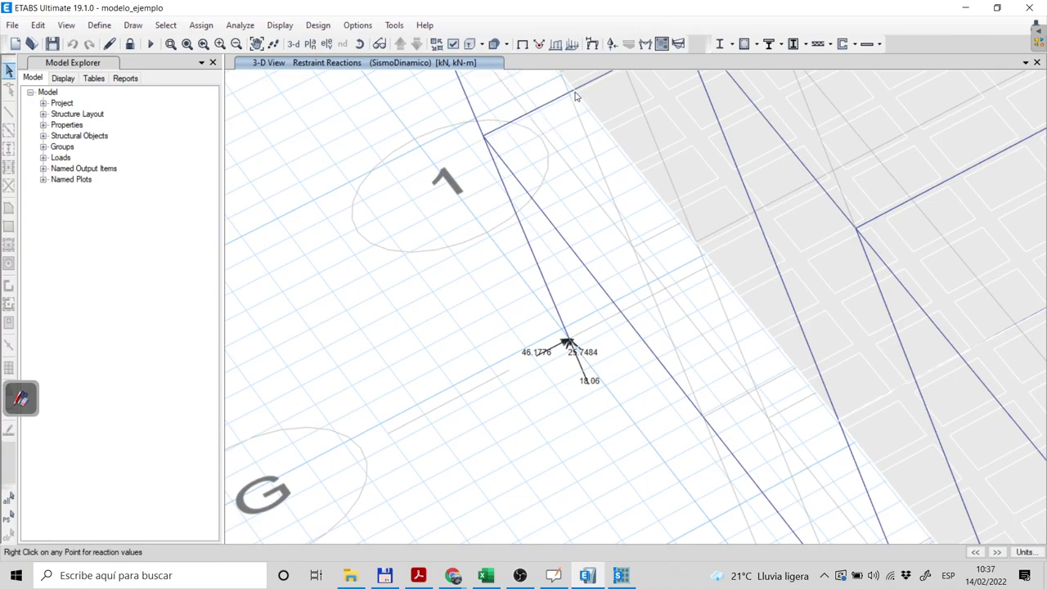
right_click(569, 348)
scroll(570, 348, up, 3)
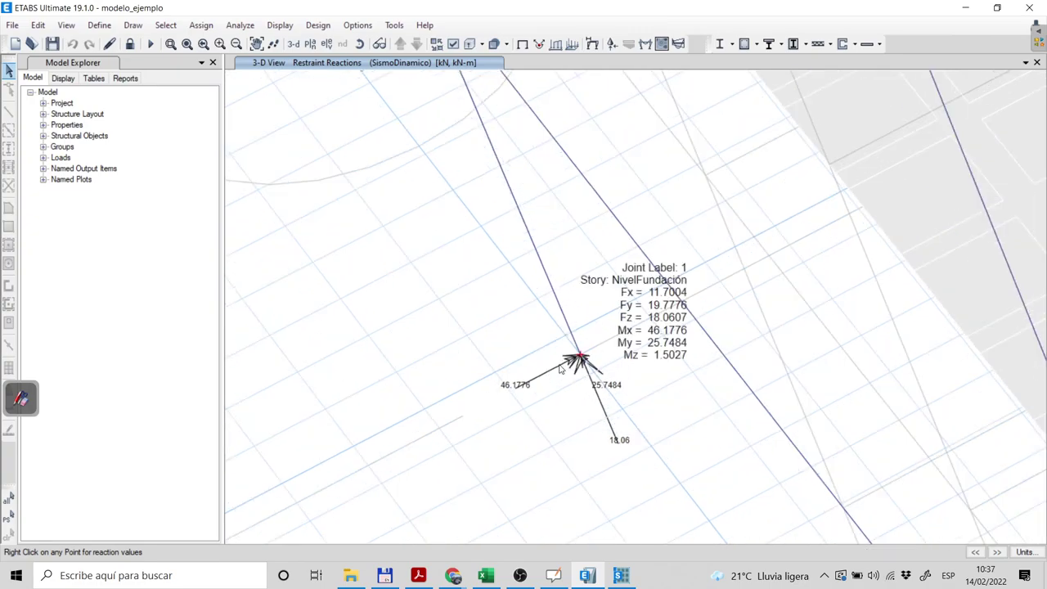
scroll(626, 446, down, 1)
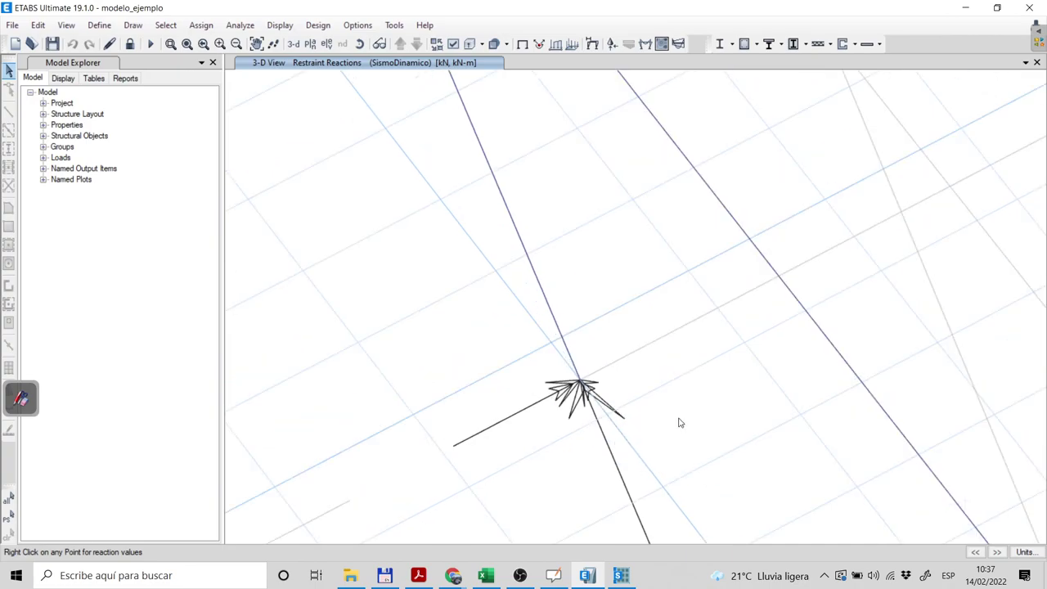
scroll(680, 425, down, 2)
scroll(625, 497, up, 1)
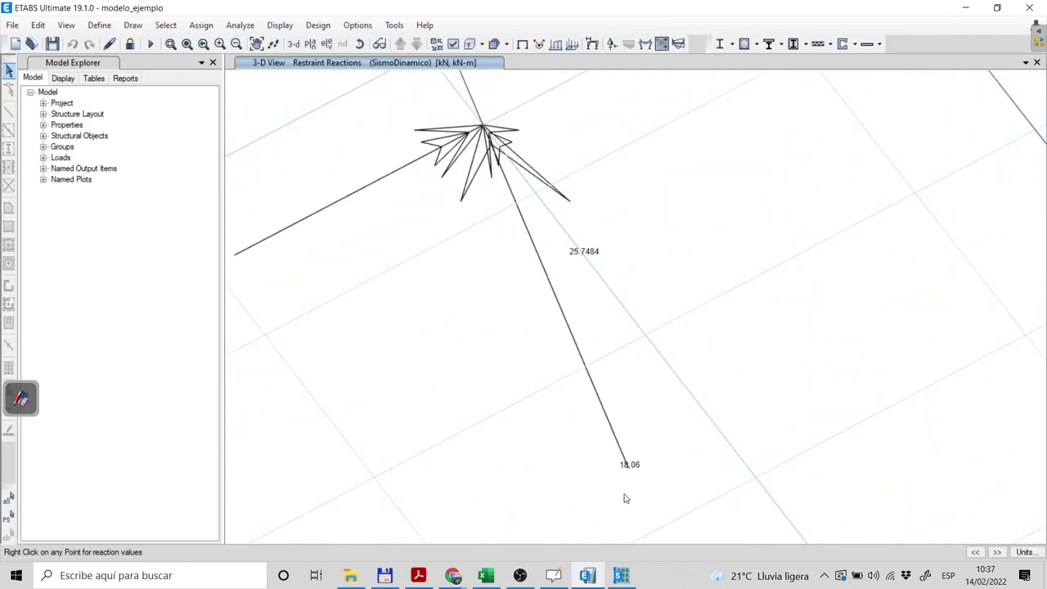
scroll(634, 488, down, 1)
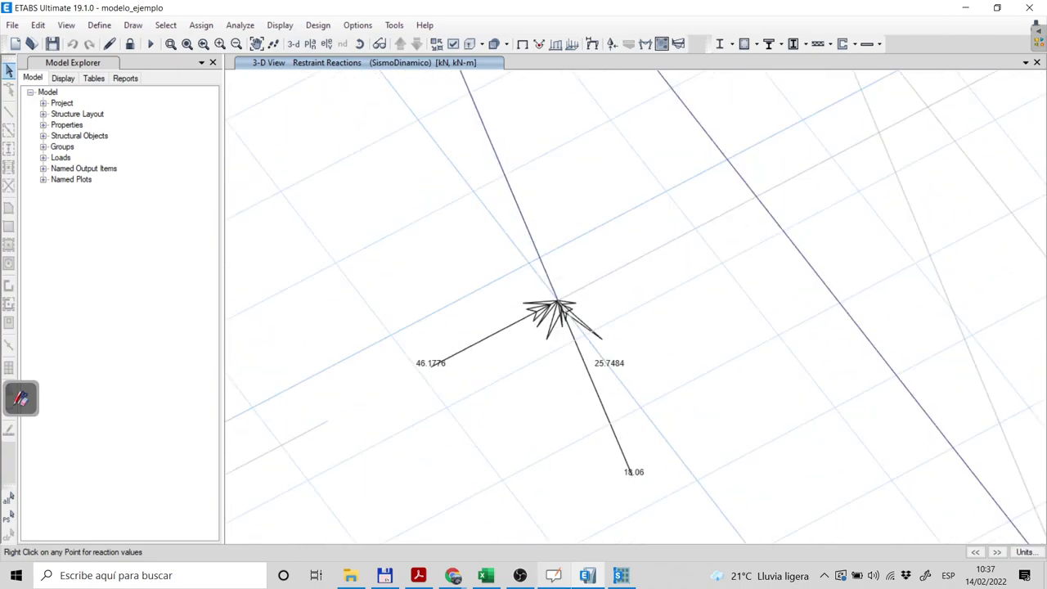
Switch to SAFE, open the joint information at grid intersection 1-G and look through its Modal_MODE and SismoEstatico load patterns.
click(621, 575)
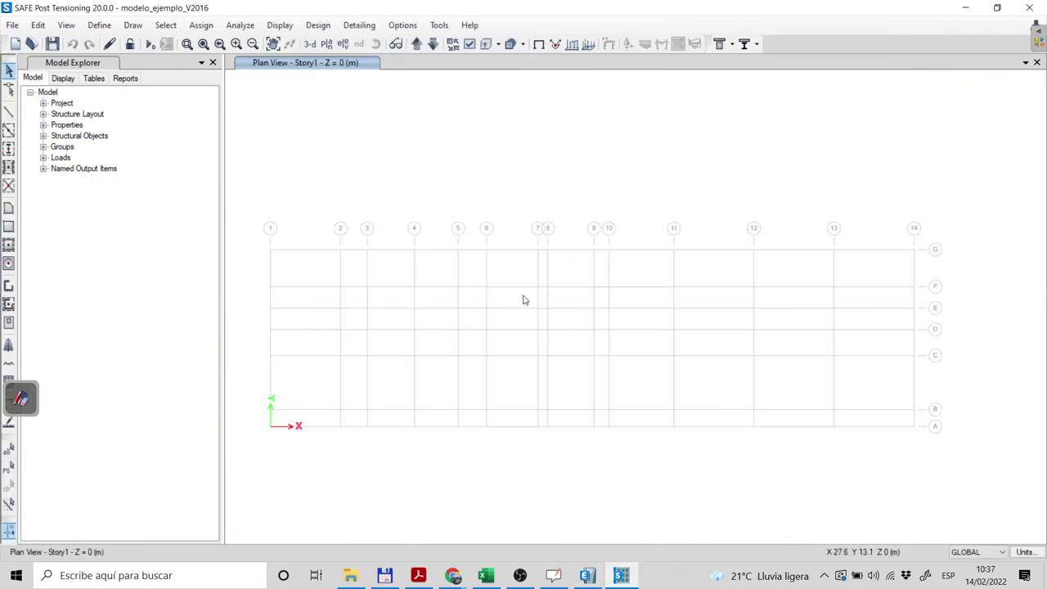
click(271, 250)
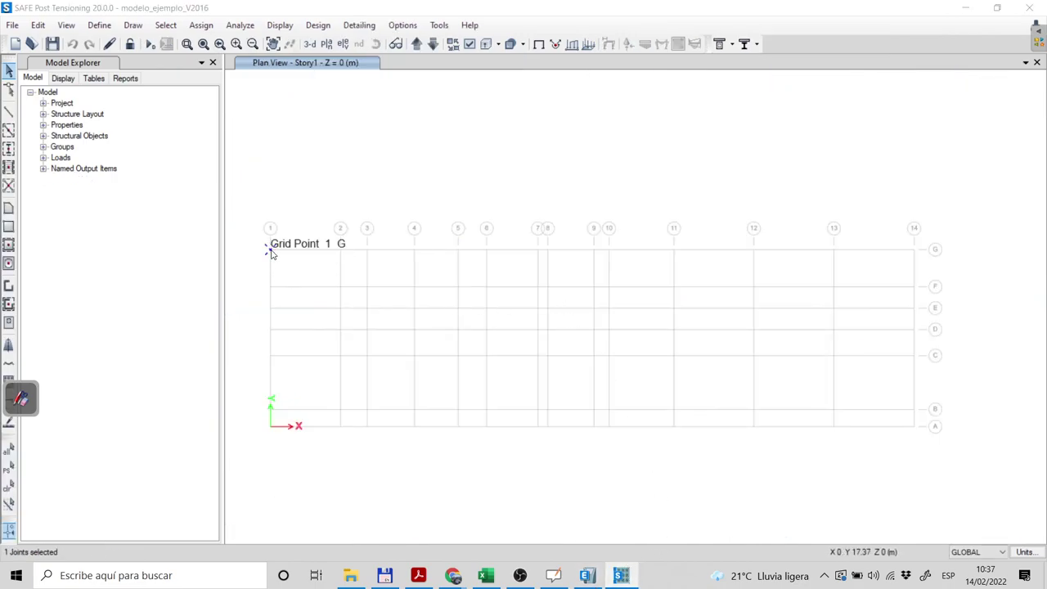
right_click(271, 251)
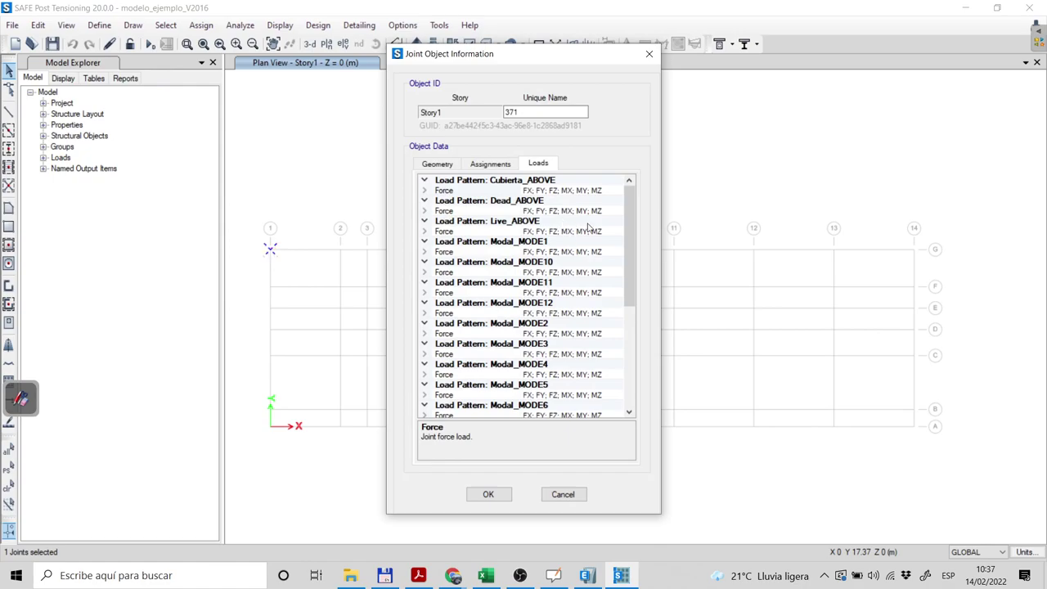
drag(630, 236, 629, 343)
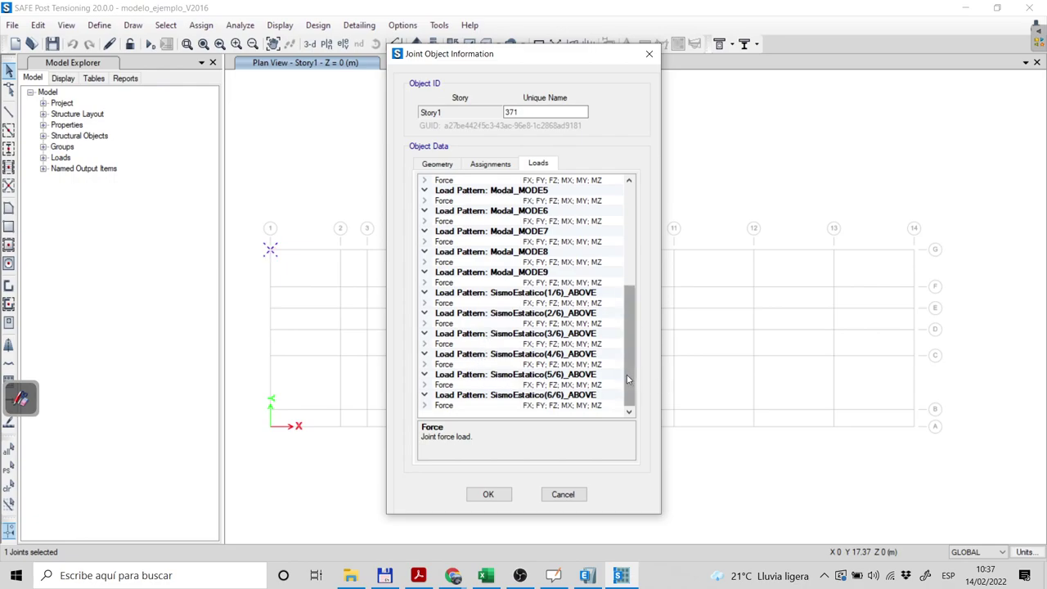
drag(631, 385, 634, 378)
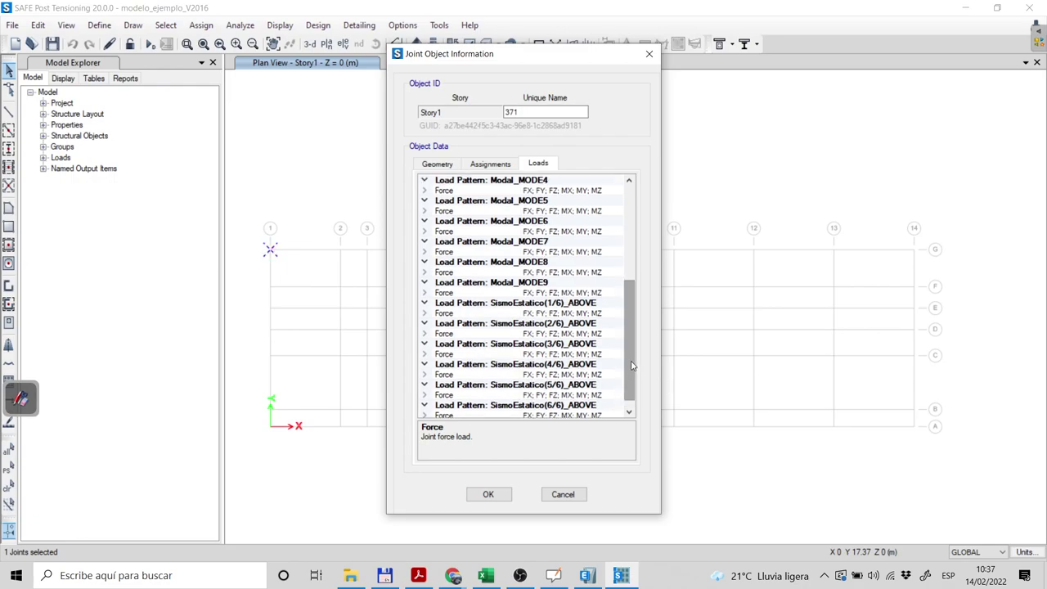
drag(635, 336, 637, 234)
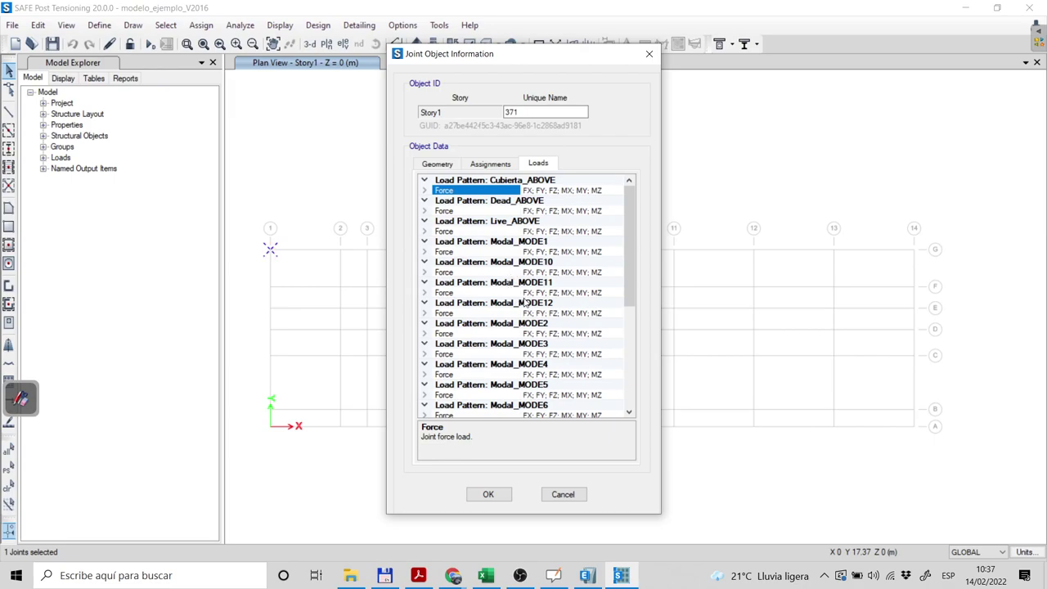
drag(633, 259, 626, 364)
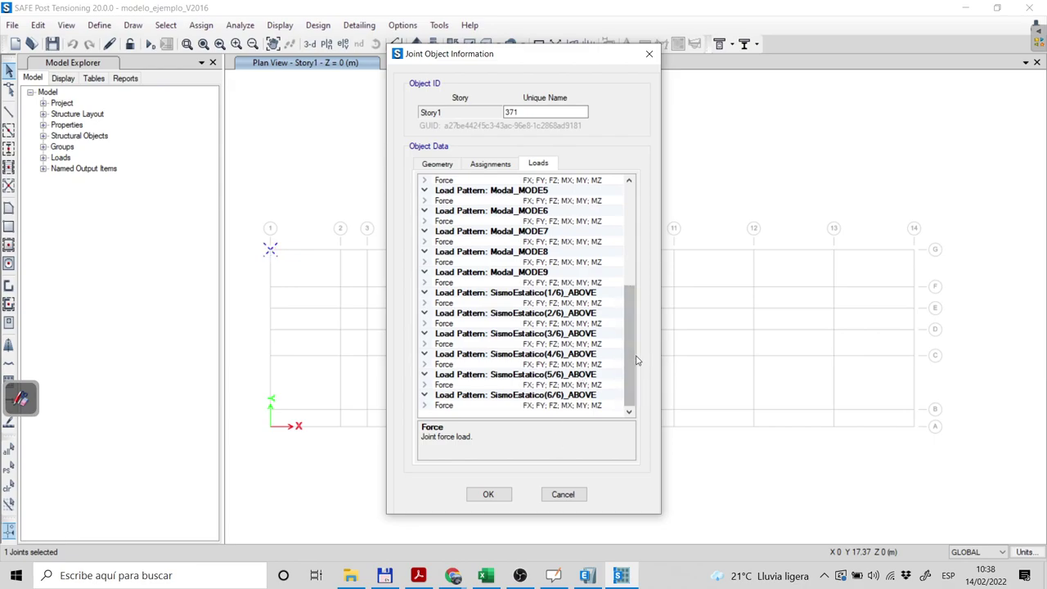
drag(630, 358, 636, 231)
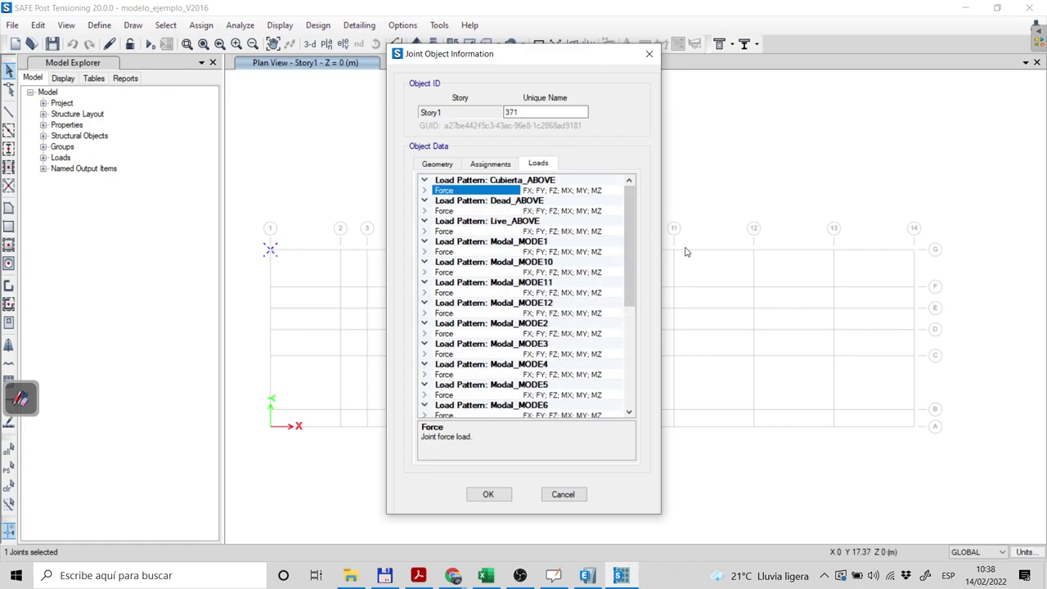
click(513, 242)
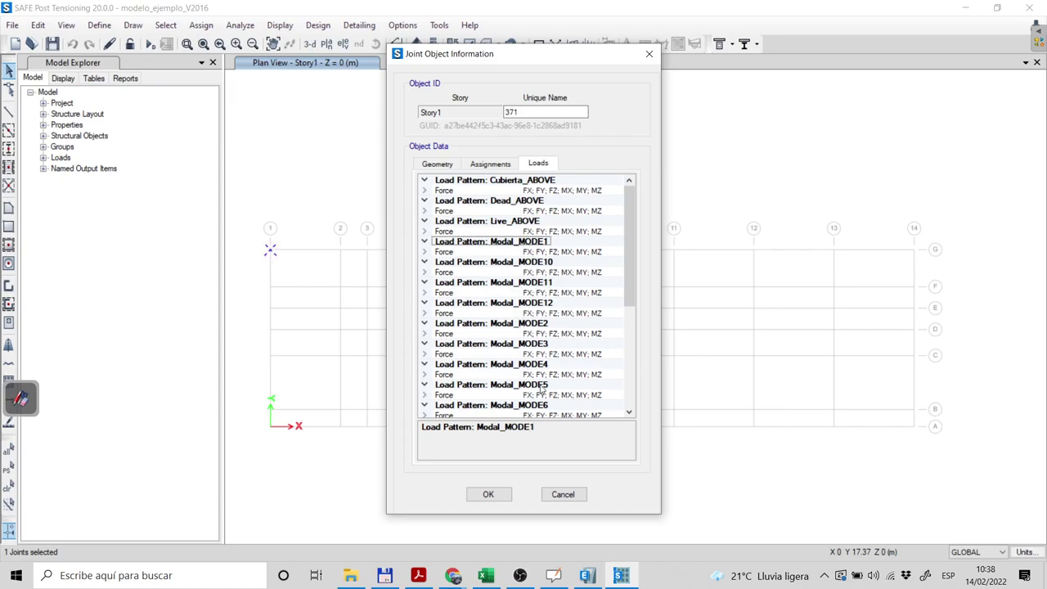
drag(628, 234, 628, 316)
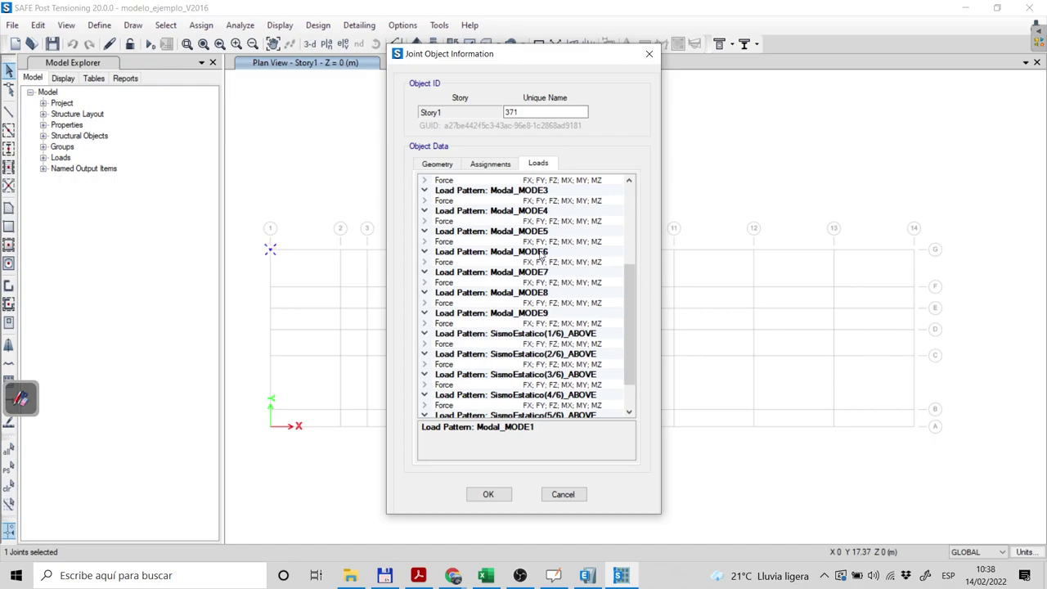
Review all load patterns at joint 1-G from Cubierta_ABOVE to SismoEstatico(6/6)_ABOVE, then close the joint information without changes and clear the selection.
click(530, 282)
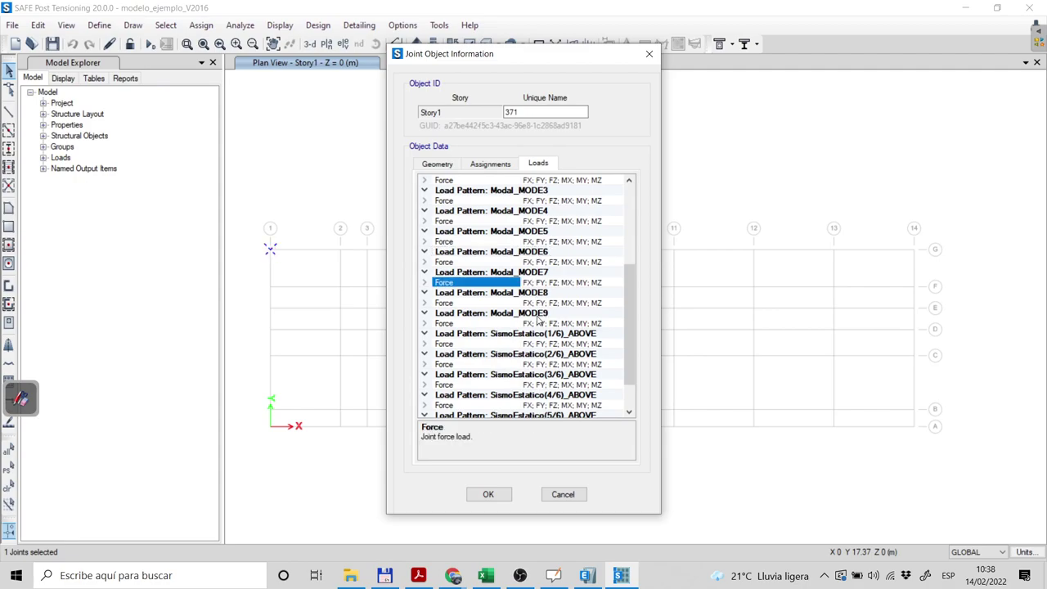
click(540, 314)
drag(628, 348, 640, 243)
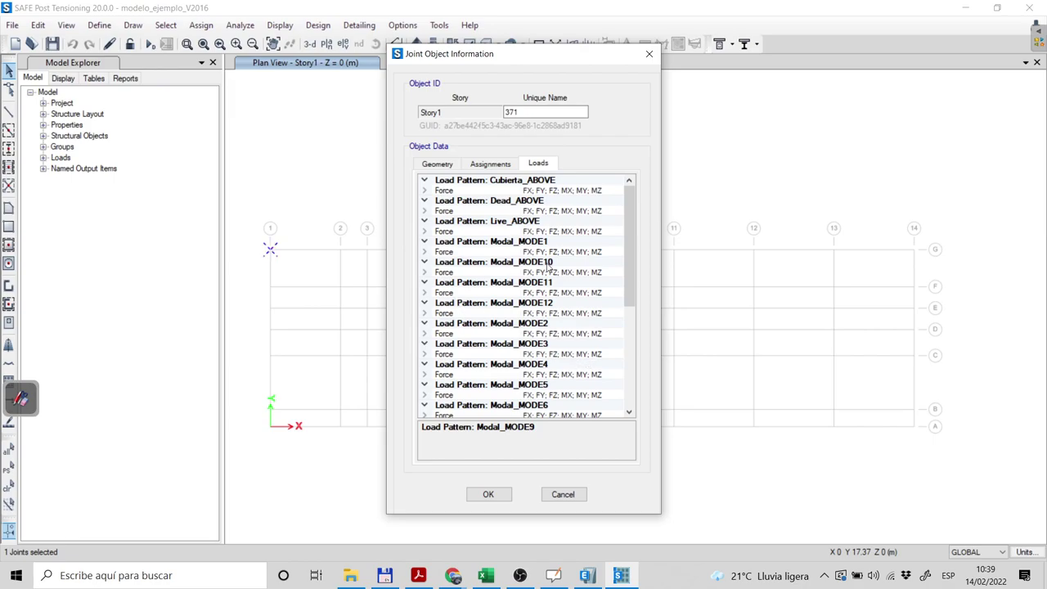
drag(629, 226, 621, 346)
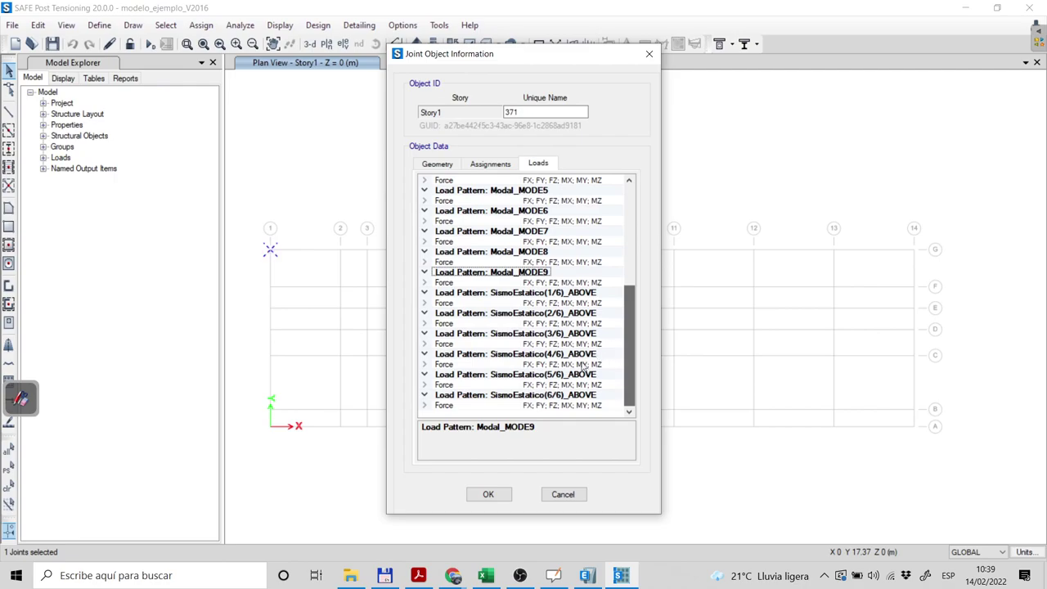
click(516, 295)
click(513, 312)
click(506, 332)
click(500, 274)
scroll(507, 286, up, 6)
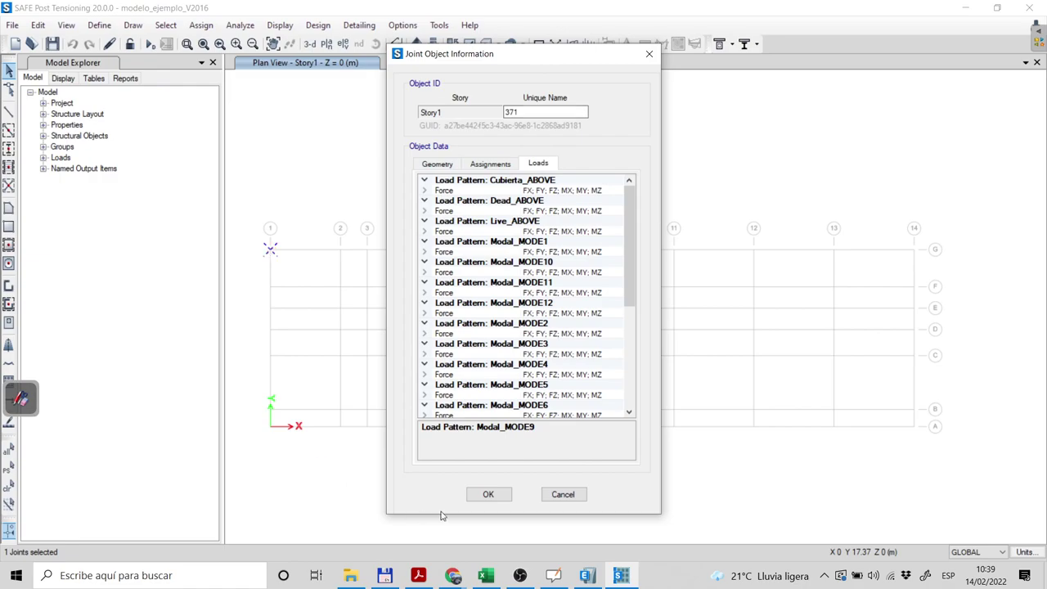
click(565, 494)
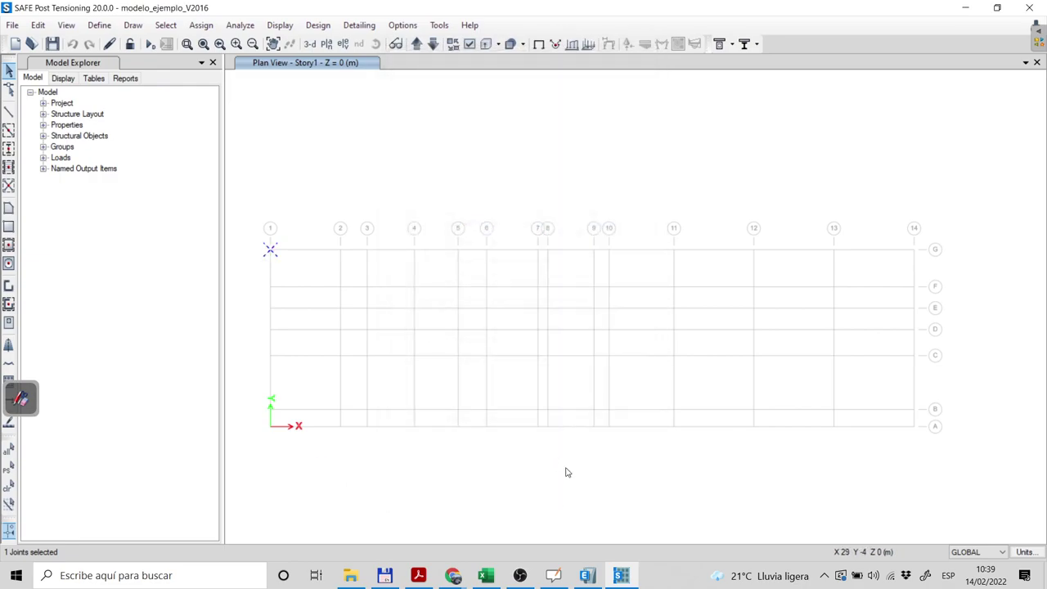
click(548, 440)
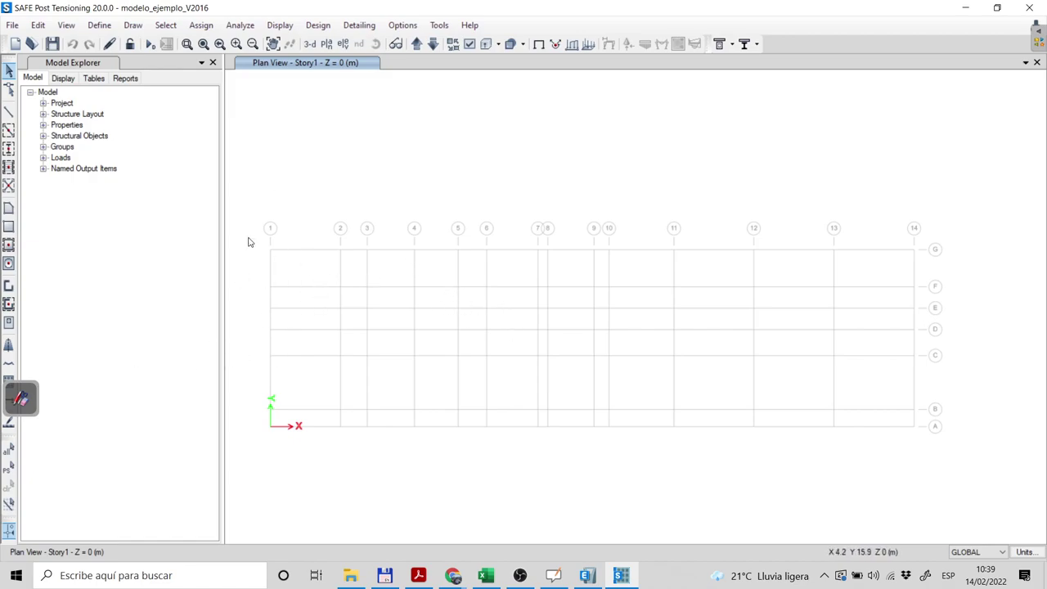
Start placing rectangular SLAB1 areas around points, and switch to ETABS to view the SismoDinamico restraint reactions across the building.
click(9, 264)
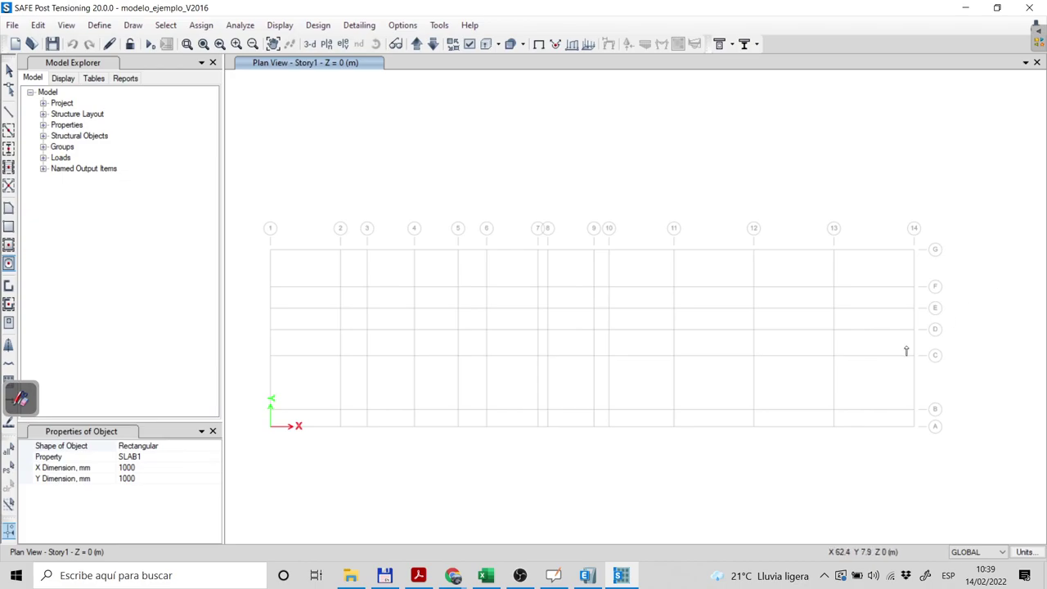
click(588, 577)
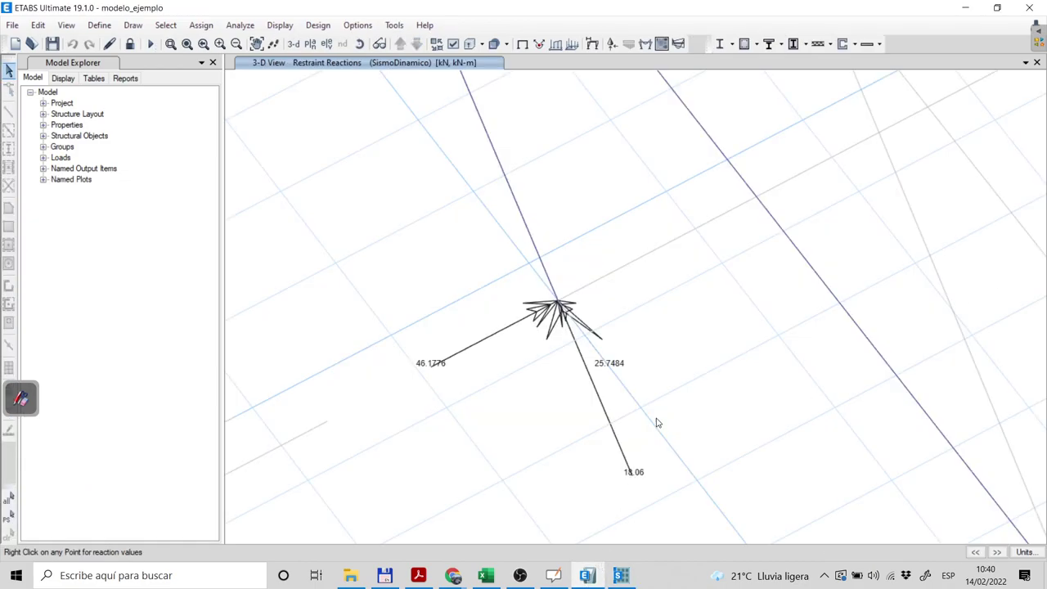
scroll(687, 426, down, 5)
scroll(771, 416, down, 5)
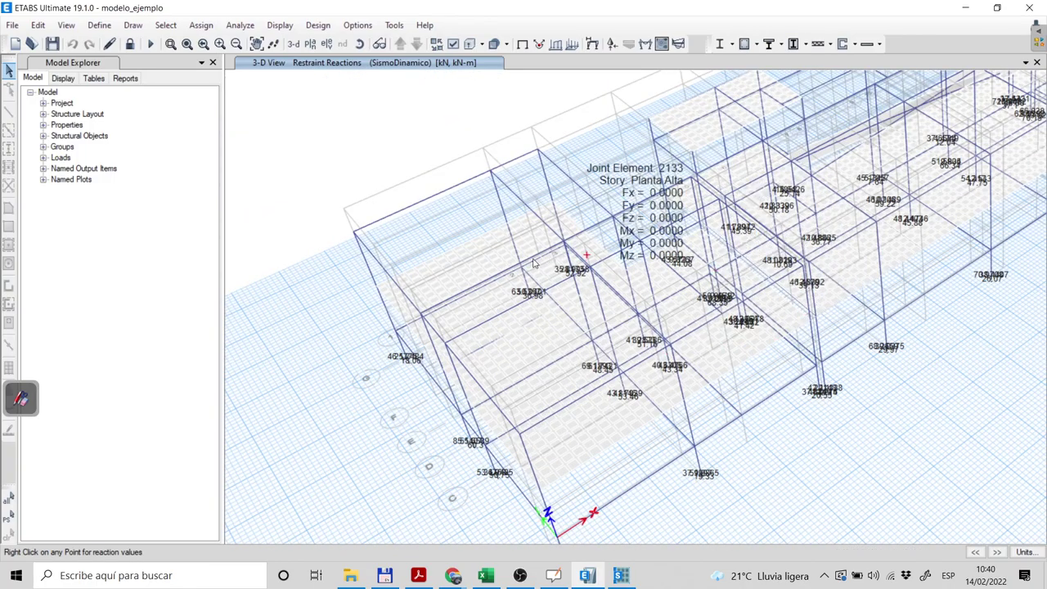
Switch to SAFE and place 1000 x 1000 mm SLAB1 footings where grid lines 1, 2, 3 and 4 cross lines G and F.
click(622, 575)
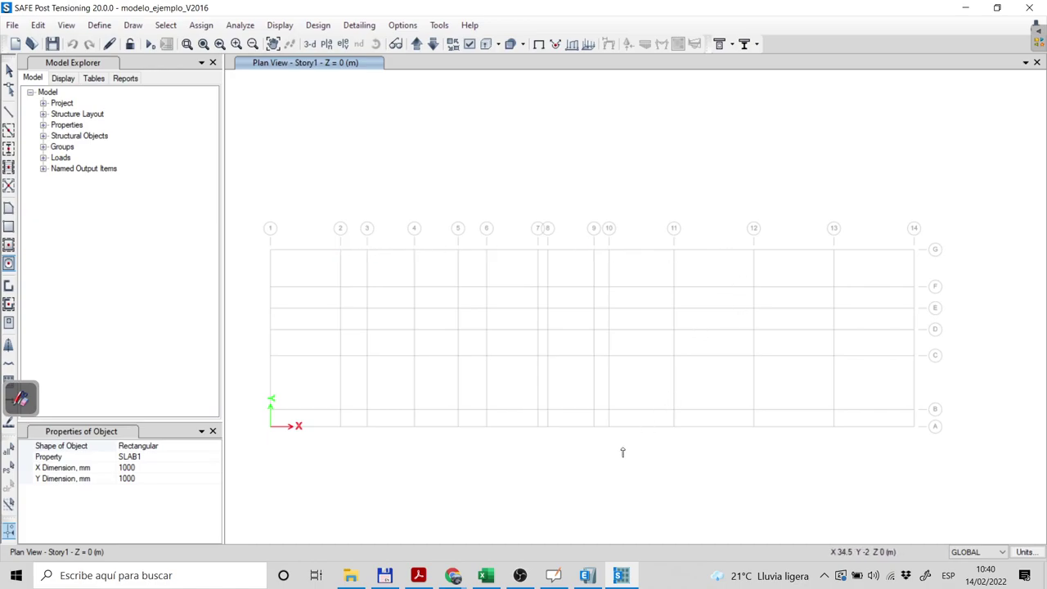
click(271, 250)
click(340, 250)
click(367, 251)
click(415, 250)
click(415, 287)
click(366, 286)
click(340, 286)
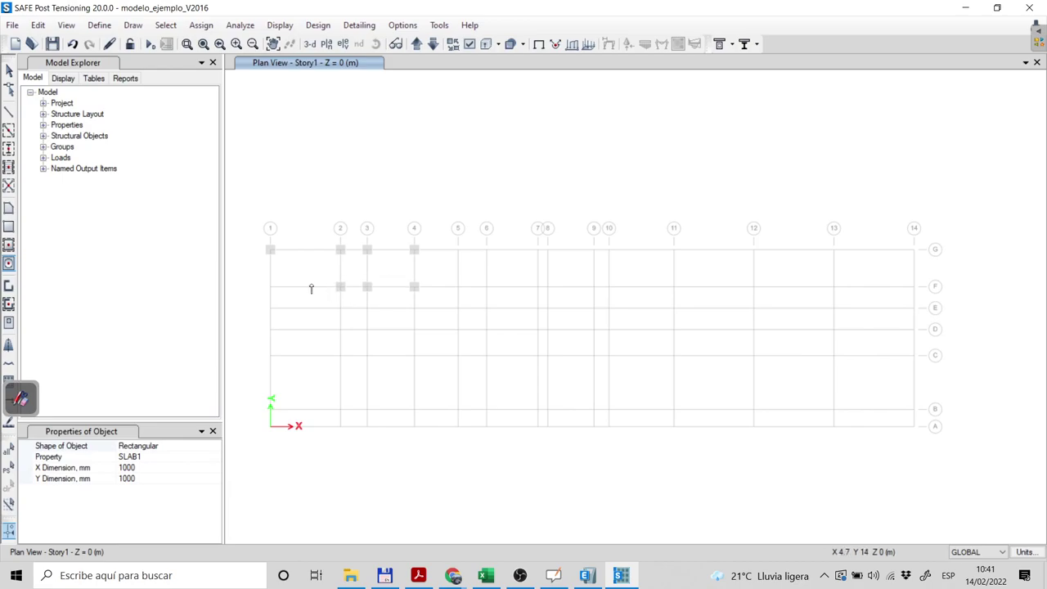
click(271, 286)
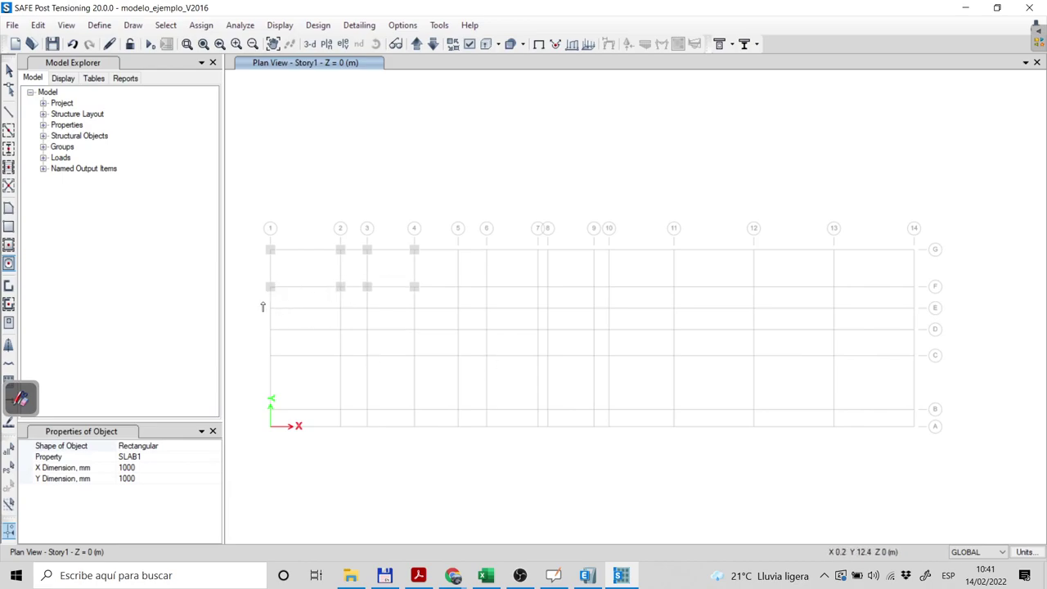
Place further 1000 x 1000 mm SLAB1 footings at grid intersections 1-E, 2-D and 3-D, and end the placement command.
drag(250, 303, 579, 460)
click(270, 308)
click(341, 330)
click(366, 330)
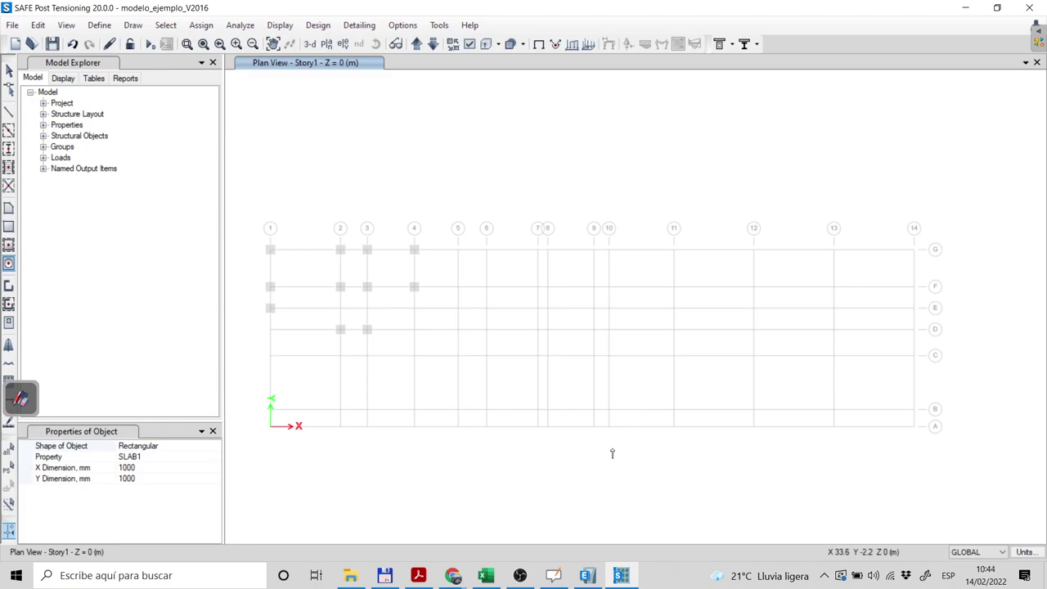
key(Escape)
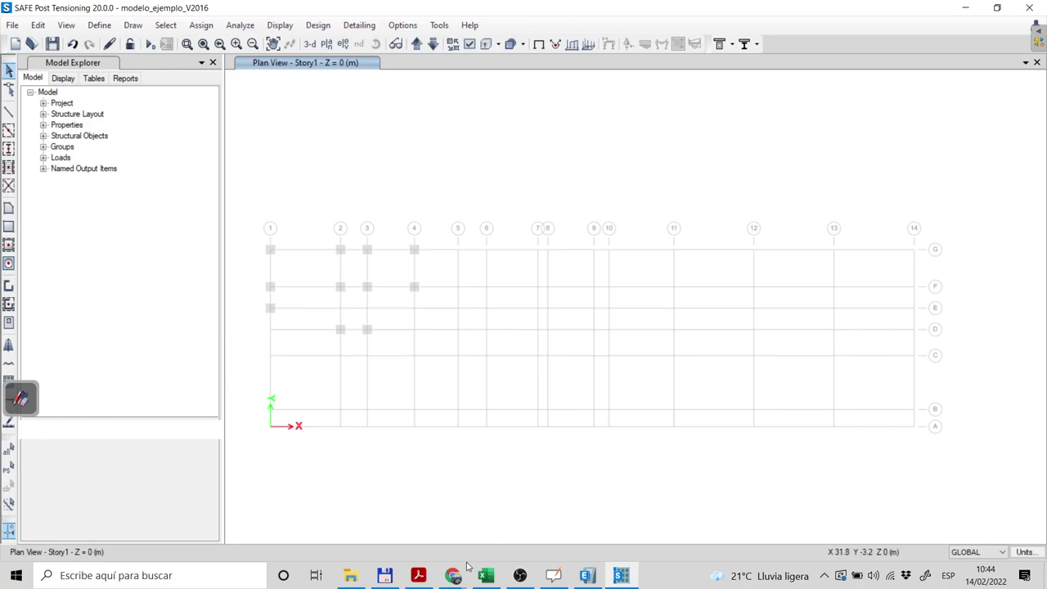
Switch to the Google Meet call in Chrome, open the call chat and send the message "Trabajo para mañana".
mouse_move(457, 577)
click(395, 520)
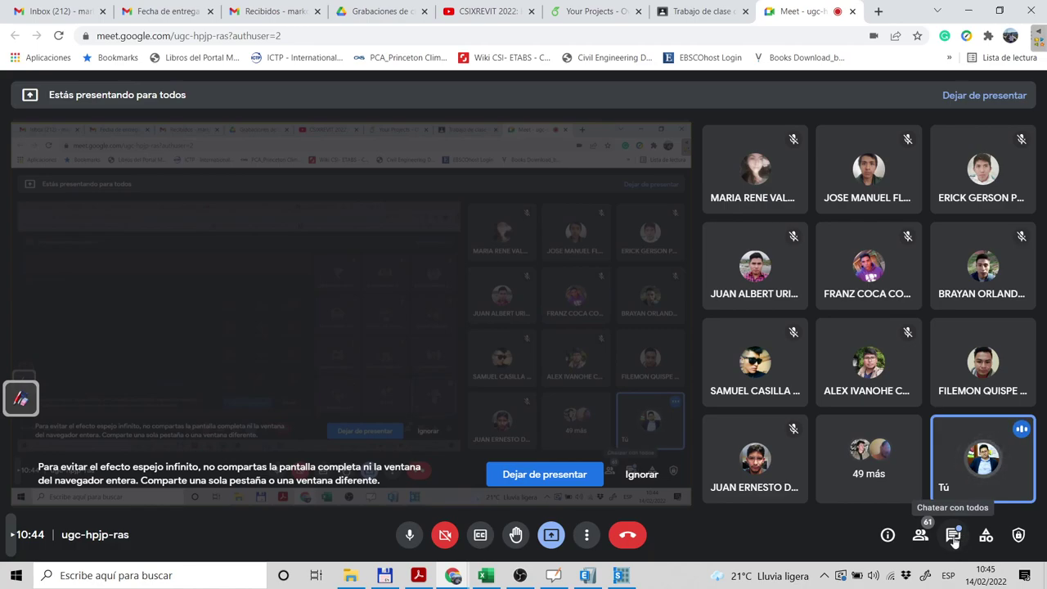
click(954, 537)
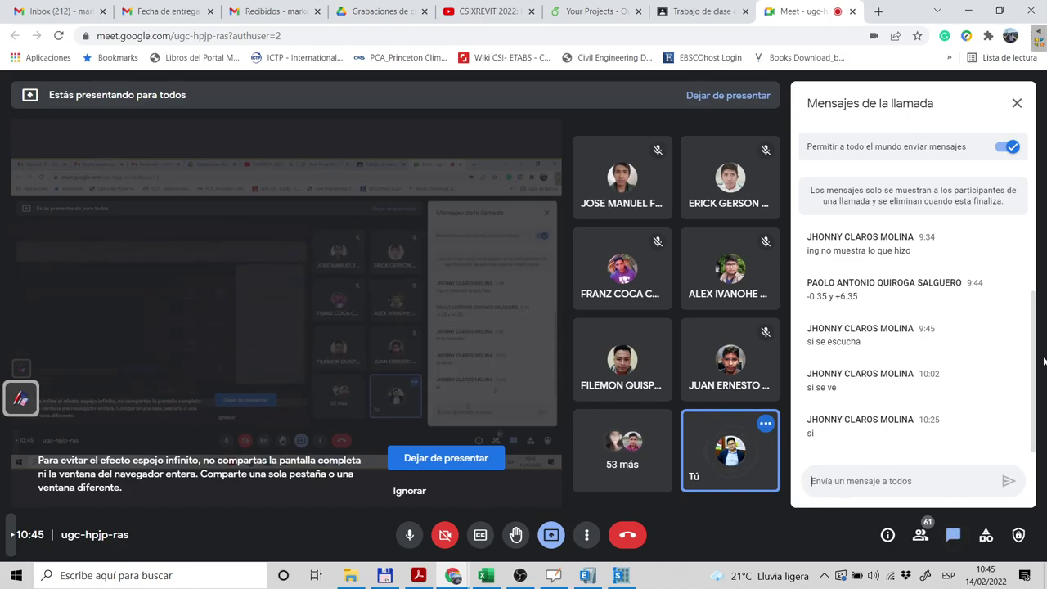
text(Traba)
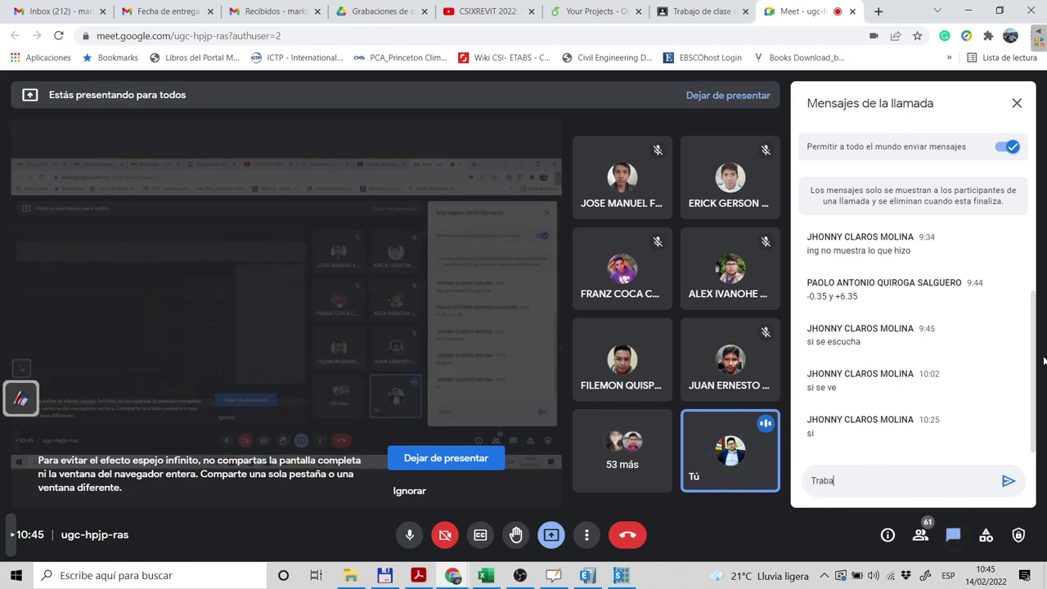
text(jo para mañana)
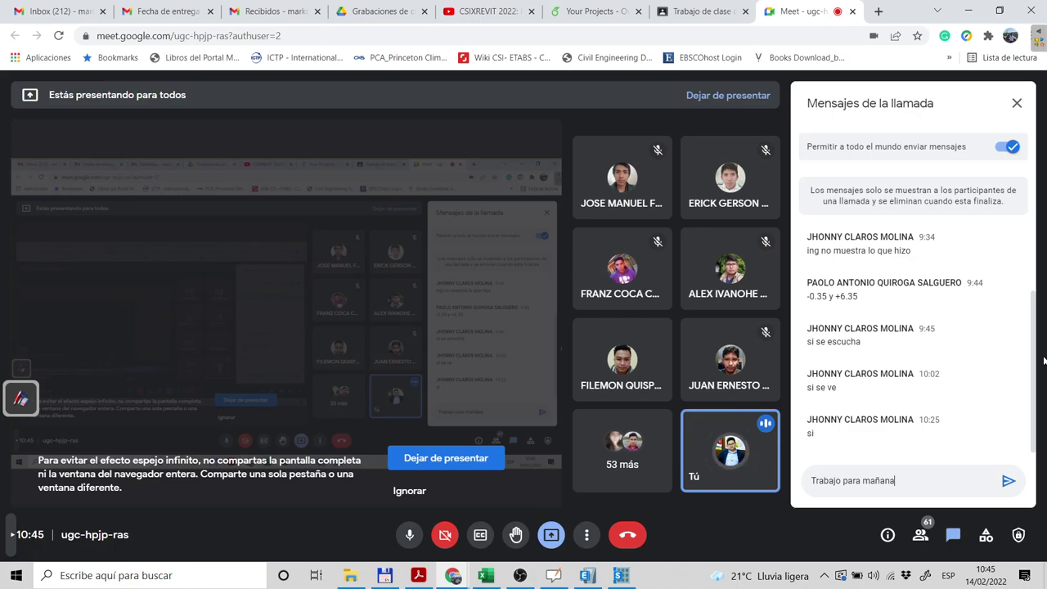
key(Return)
Write the chat message "Predimensionar todas las zapatas del ejemplo de clase" describing the assignment.
text(Pr)
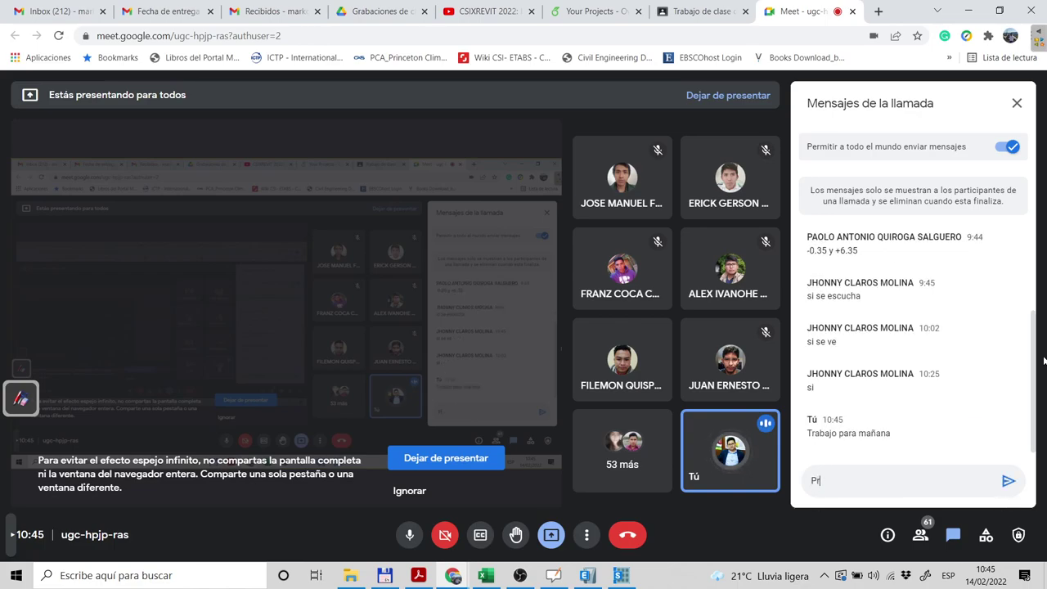
text(edimensionar todas las zapatas de)
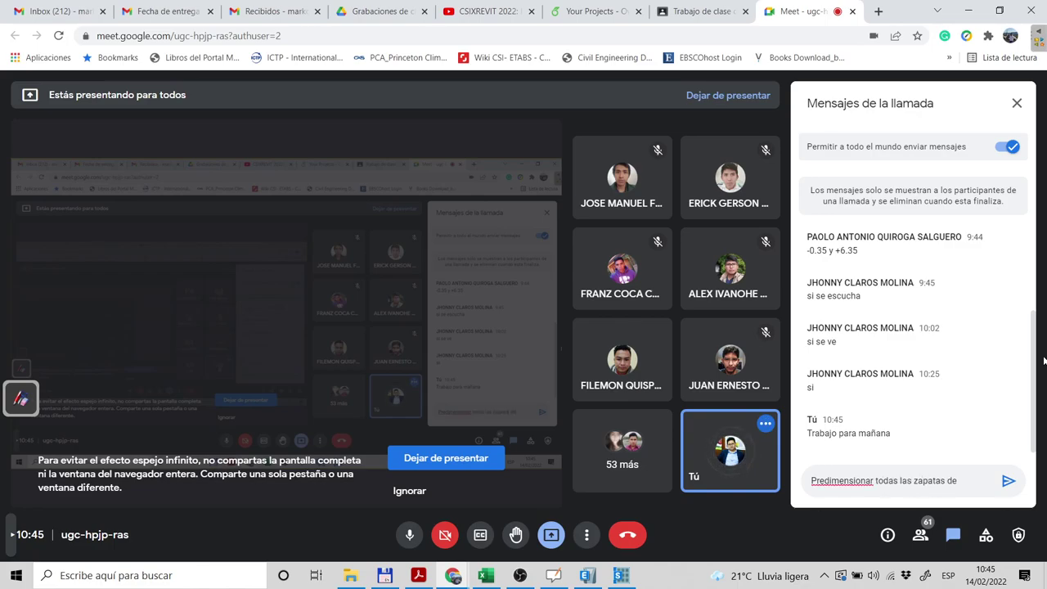
text(l ejemplo de clase de)
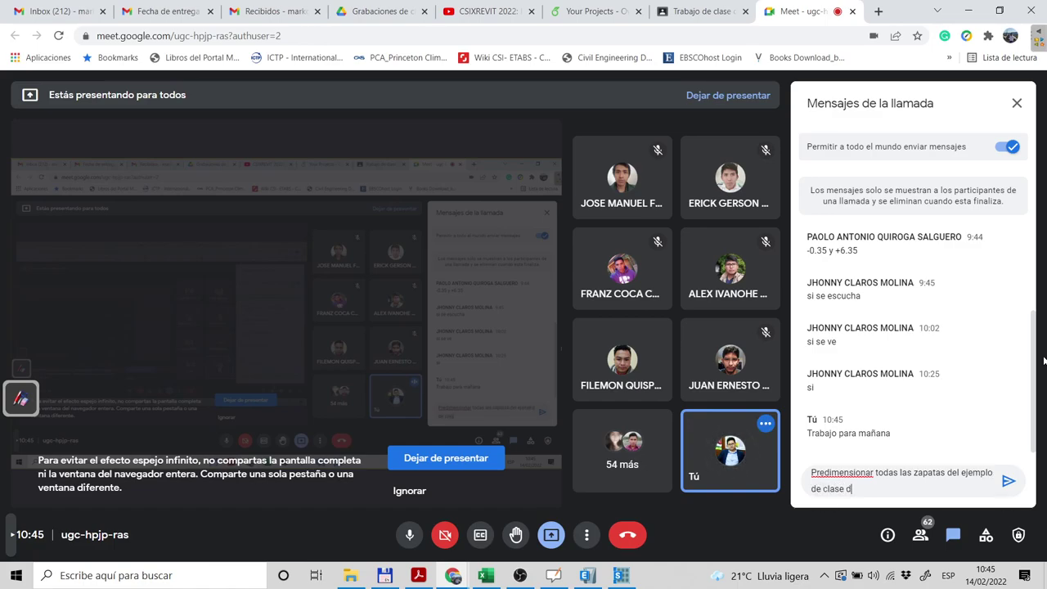